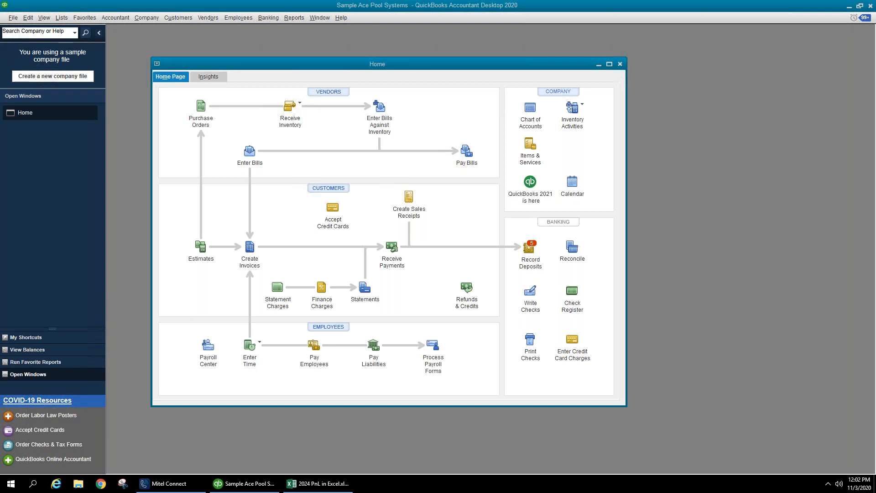
- Show the Company > Planning & Budgeting submenu with Set Up Budgets
left_click(136, 18)
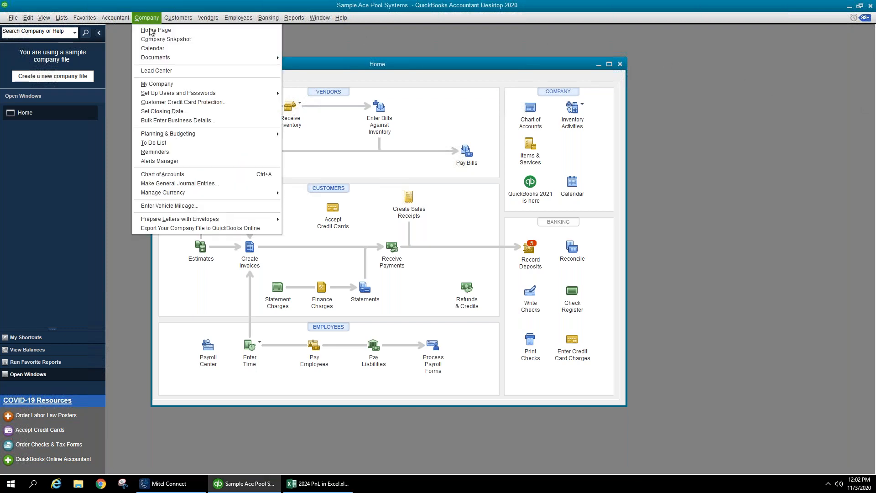
mouse_move(192, 136)
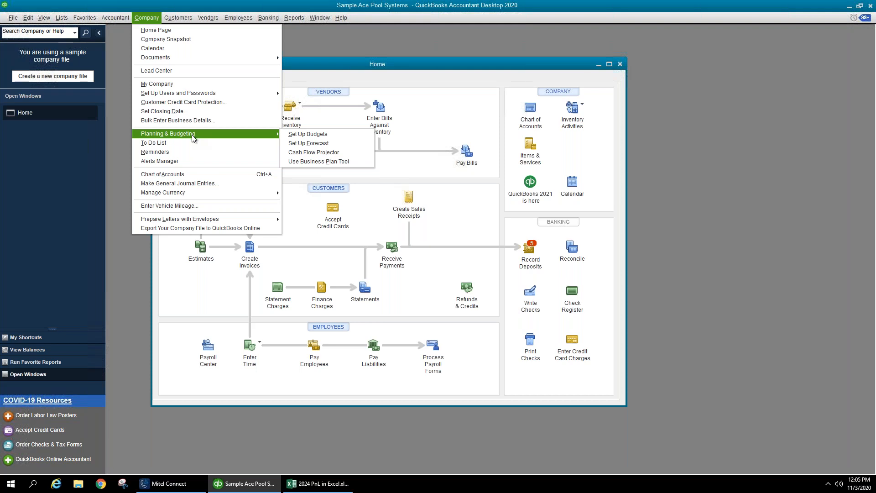
- Dismiss the budgeting menu and open the Profit & Loss Standard report
left_click(412, 62)
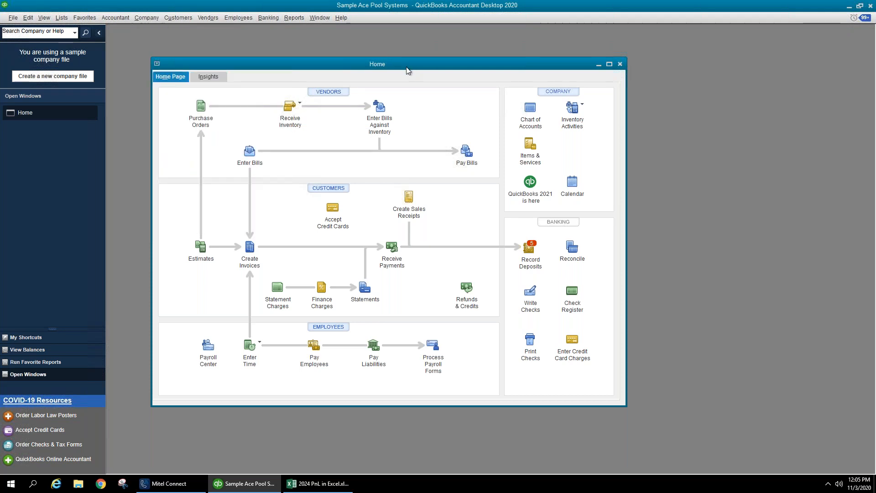
mouse_move(598, 1)
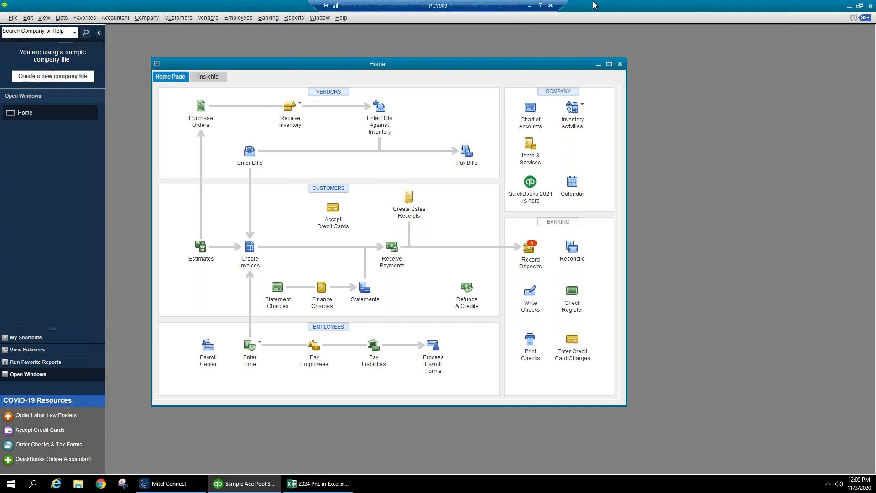
left_click(298, 21)
mouse_move(341, 99)
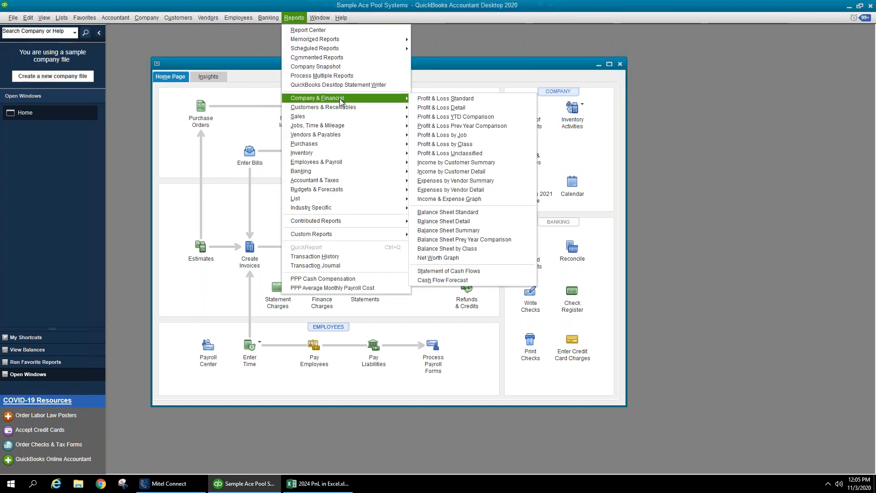
left_click(429, 100)
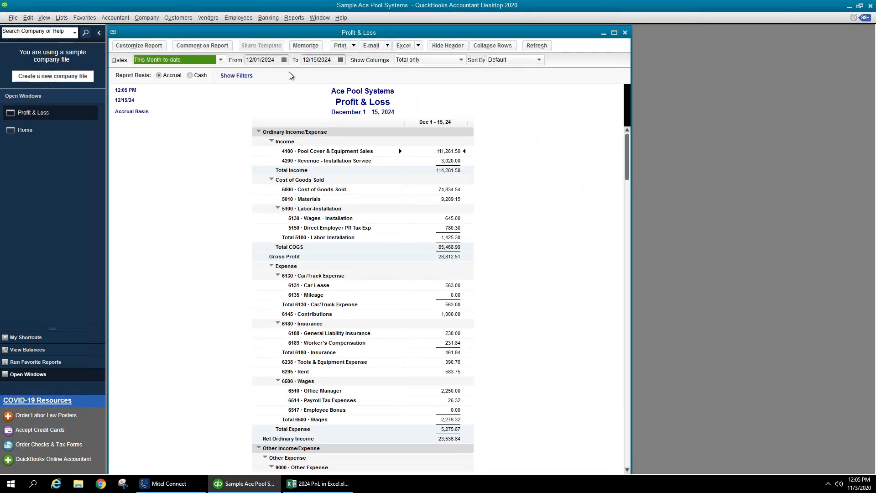
- Set the report dates to This Fiscal Year, January through December 2024
left_click(278, 60)
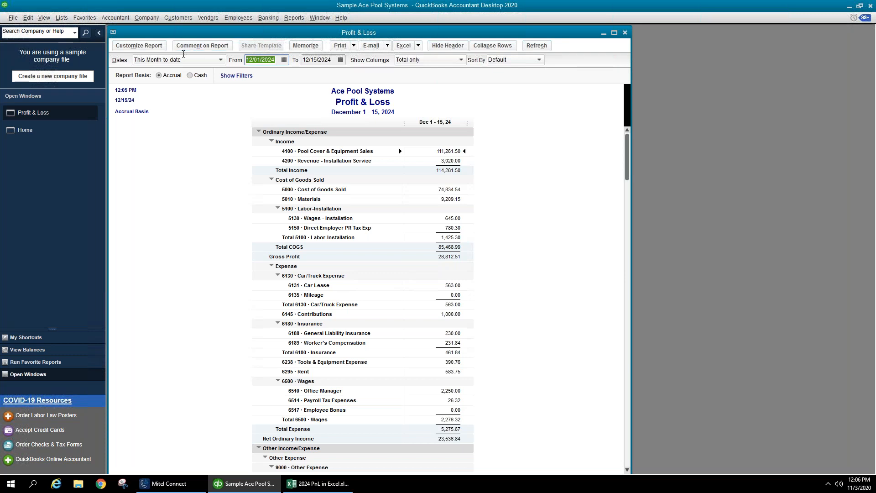
left_click(183, 61)
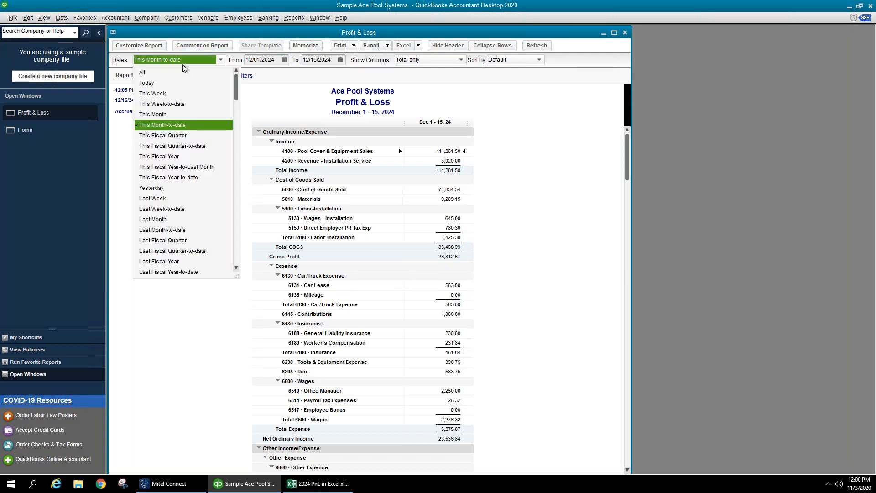
left_click(175, 157)
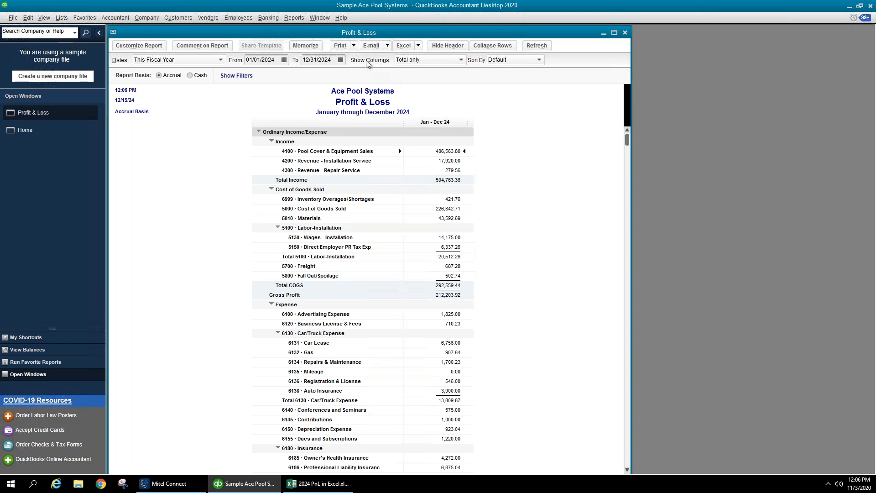
- Break the P&L into monthly columns of equal narrower width and widen the window to show TOTAL
left_click(413, 61)
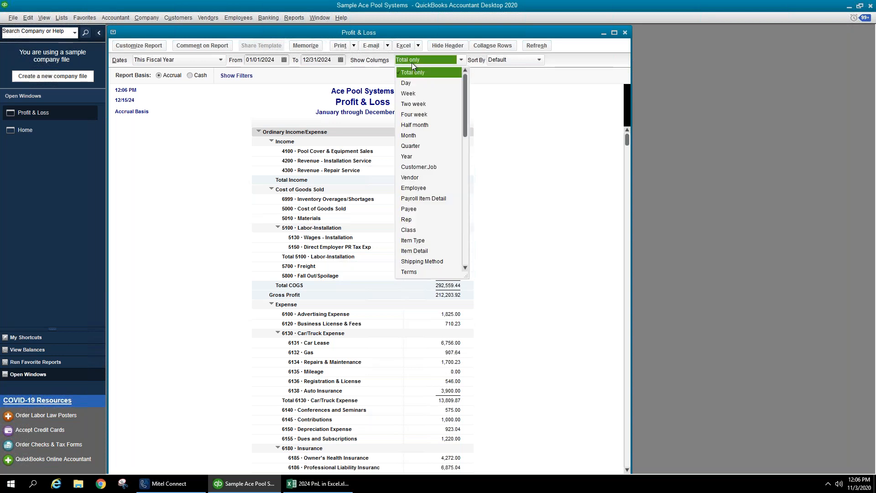
left_click(421, 135)
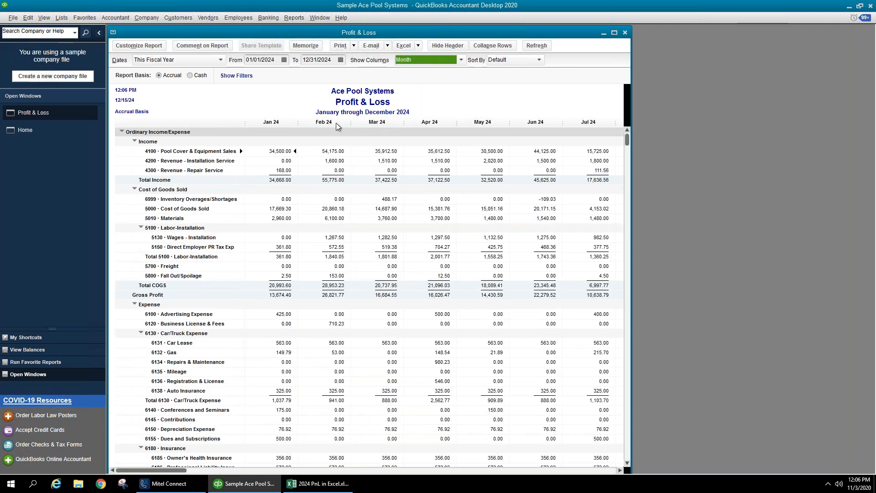
left_click_drag(301, 127, 280, 122)
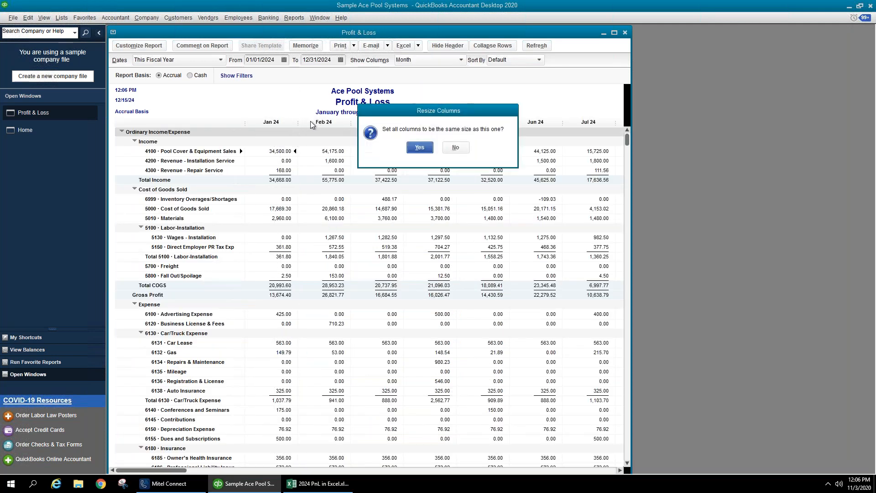
left_click(420, 148)
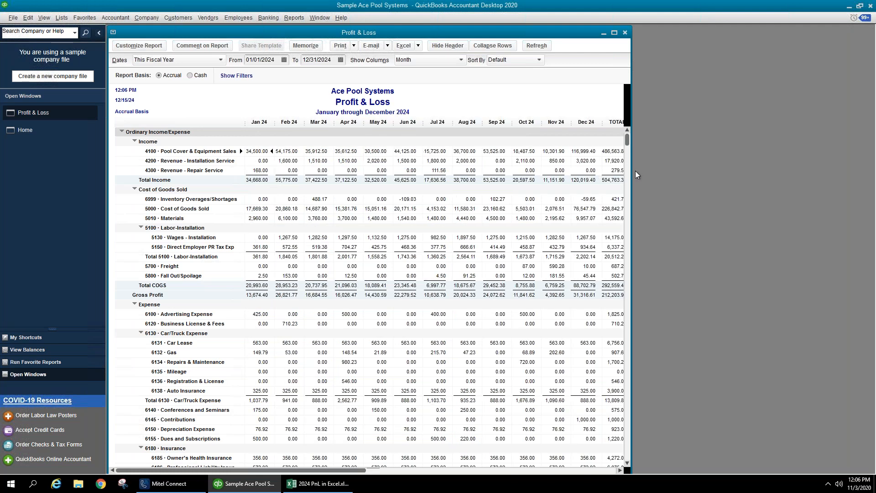
left_click_drag(633, 171, 753, 178)
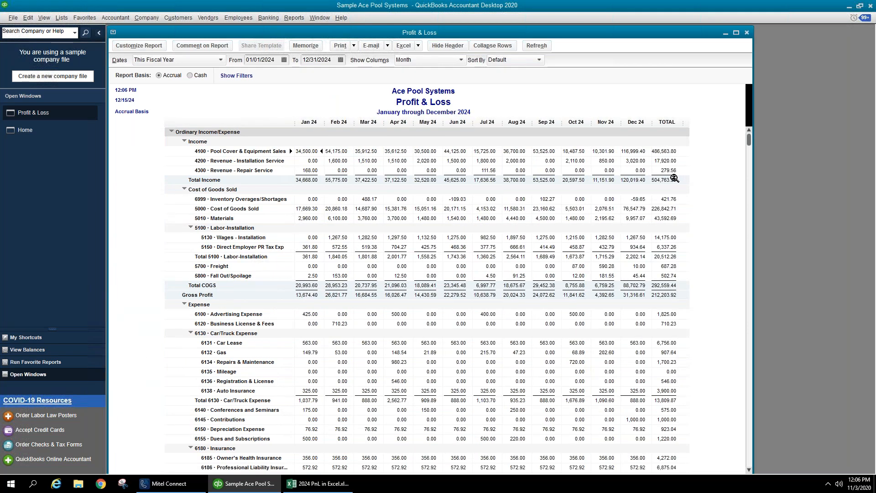
- Scroll through the monthly P&L to review Jan 24 through Dec 24 and net income 103,676.59
scroll(675, 180, "down", 1)
scroll(675, 181, "down", 8)
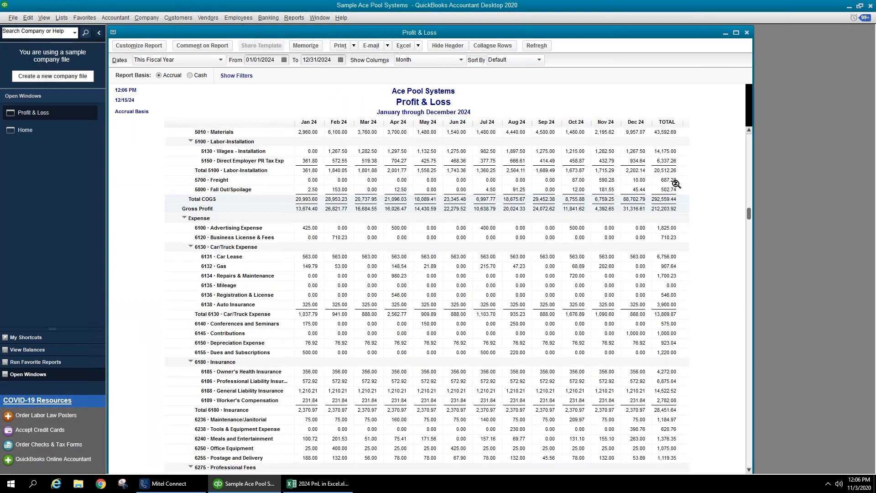
scroll(677, 182, "down", 4)
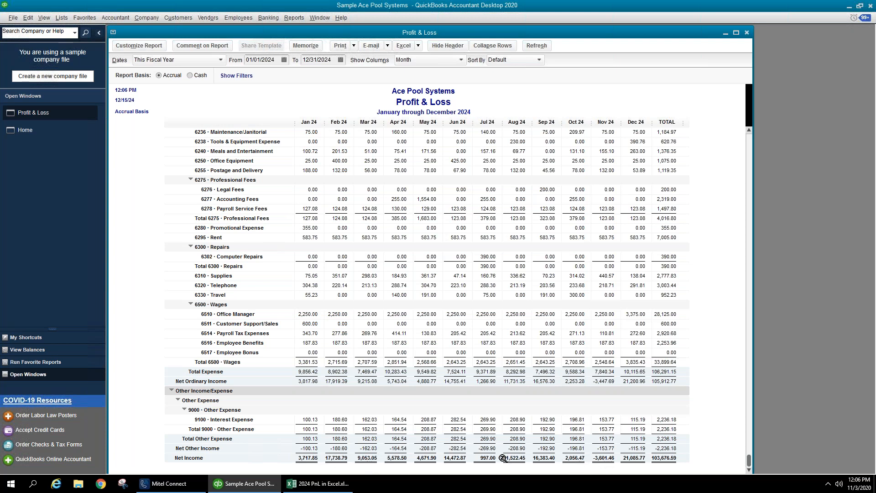
scroll(498, 452, "up", 9)
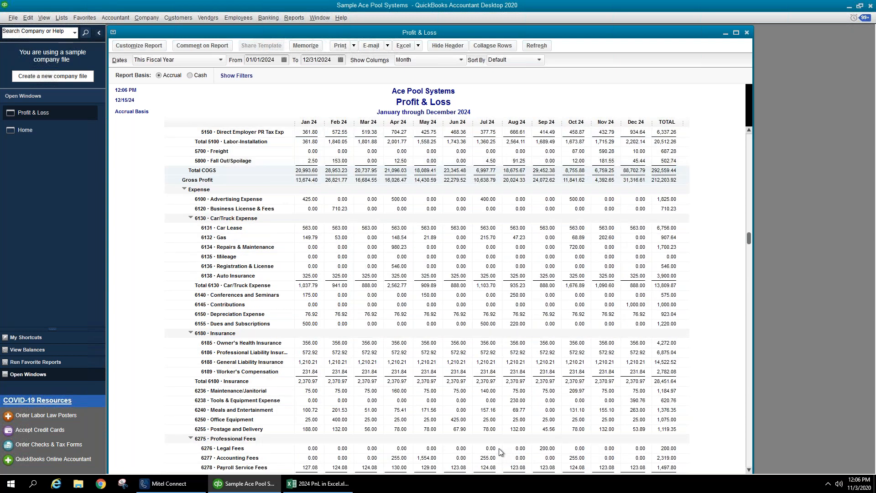
scroll(509, 315, "up", 4)
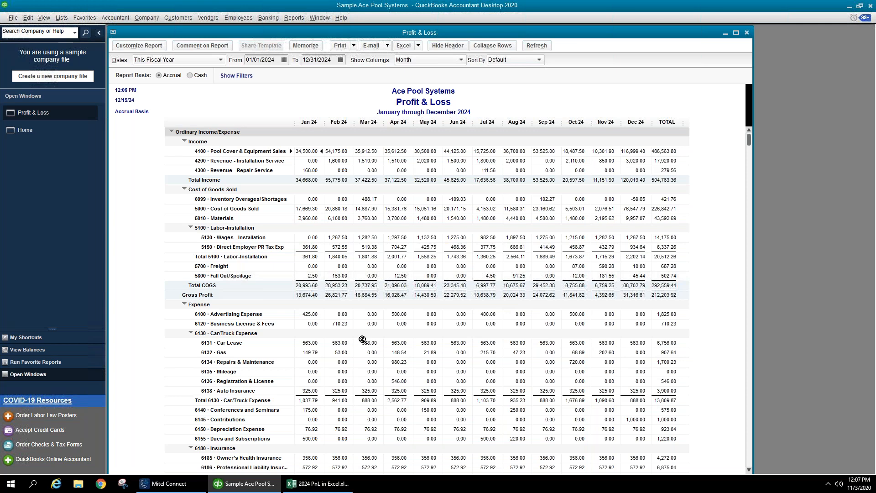
scroll(363, 340, "down", 1)
scroll(363, 340, "down", 11)
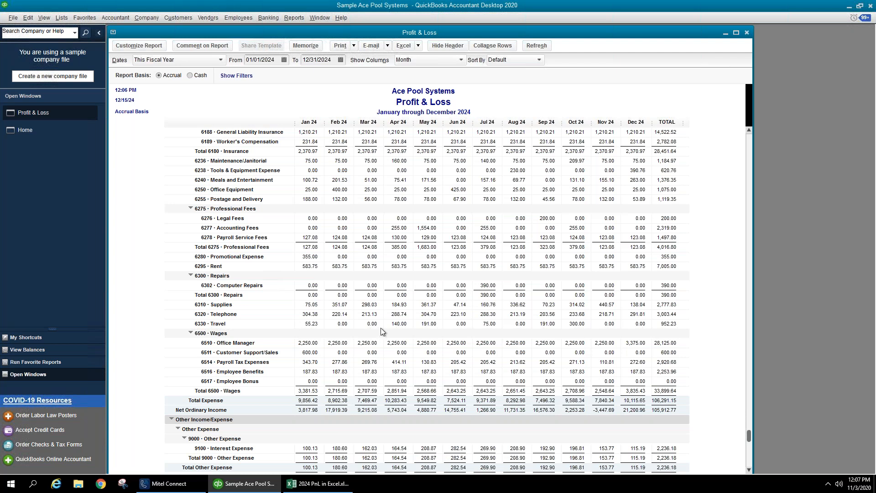
scroll(382, 327, "up", 3)
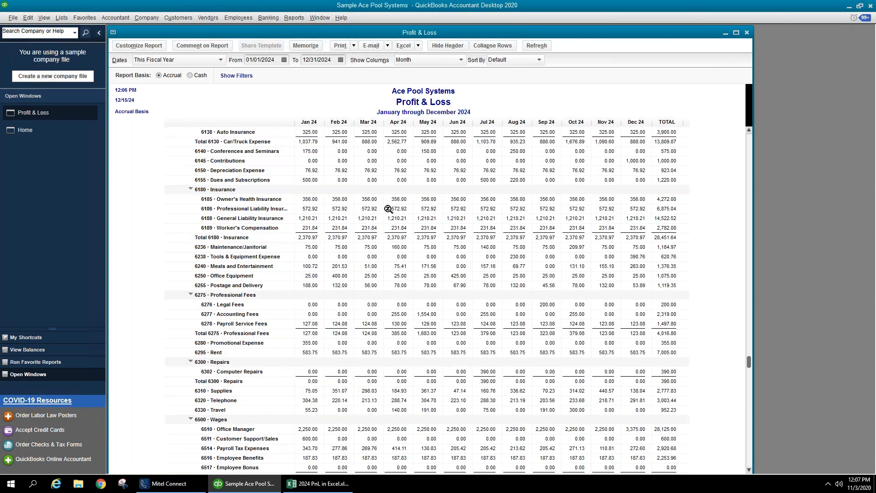
scroll(388, 211, "up", 2)
scroll(389, 211, "up", 1)
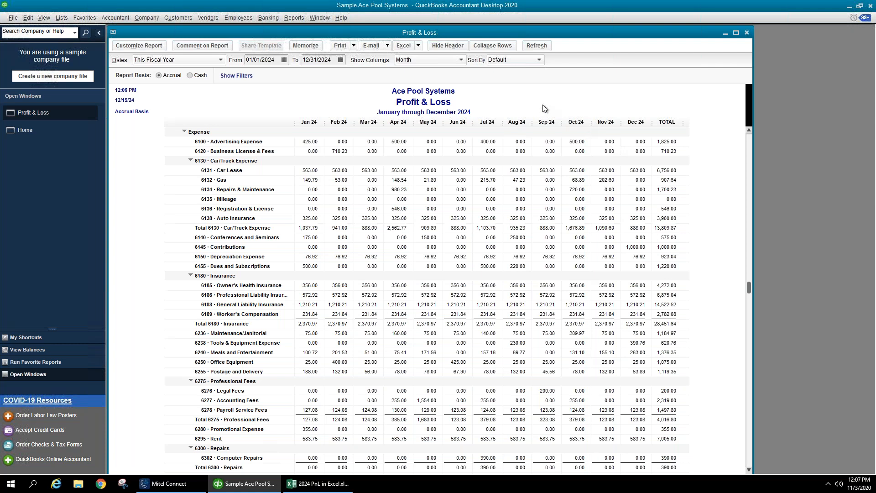
scroll(653, 269, "down", 7)
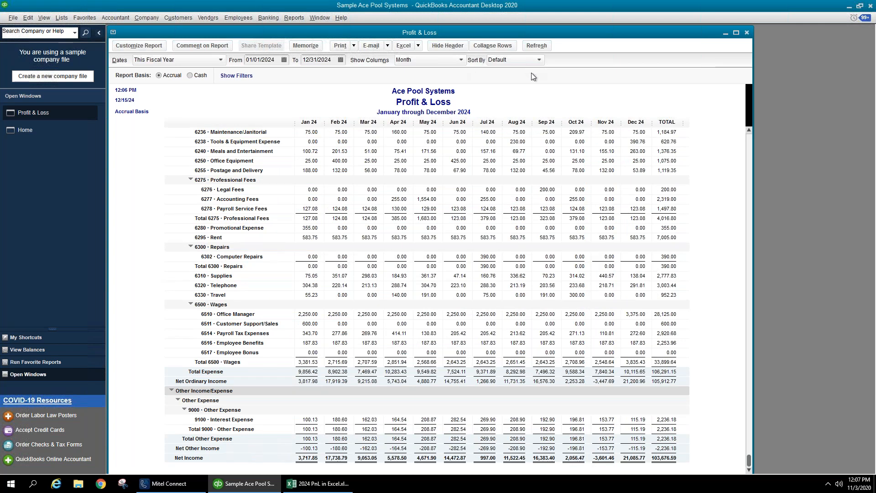
- Drill into the Net Income total to open the Transaction Detail By Account report
double_click(666, 458)
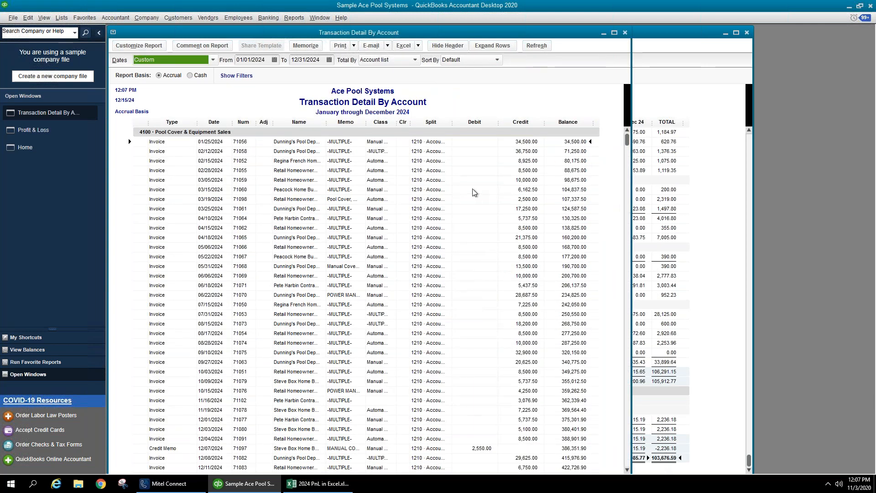
scroll(480, 175, "down", 11)
scroll(482, 173, "down", 12)
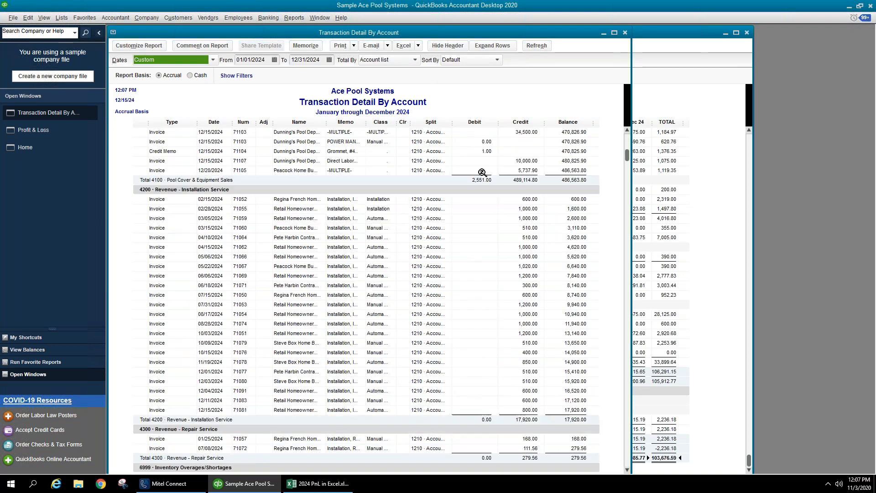
scroll(483, 174, "down", 4)
scroll(482, 174, "down", 5)
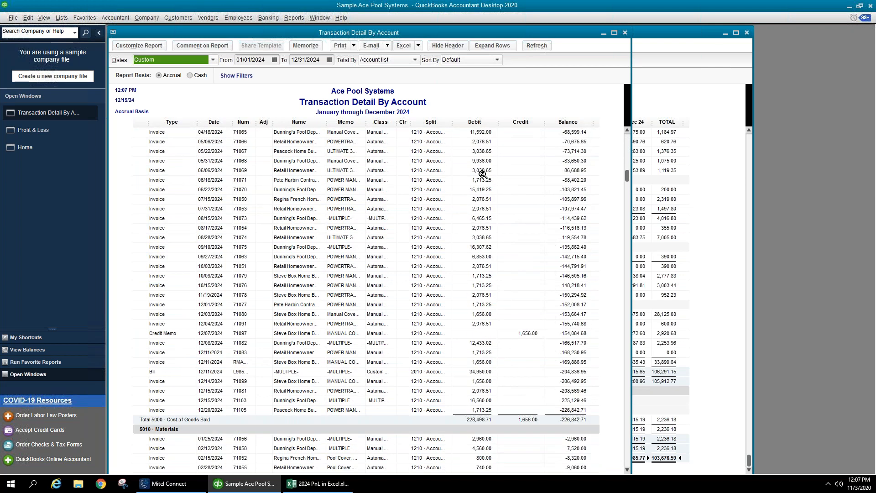
left_click(314, 256)
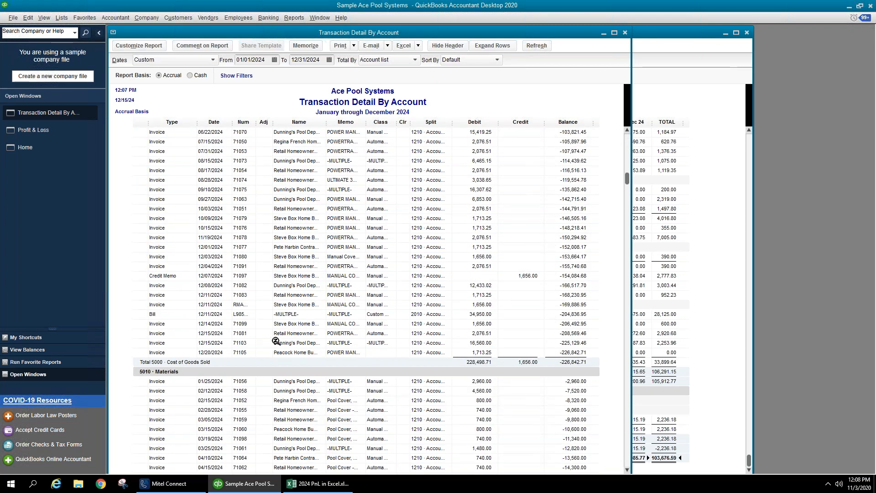
left_click(380, 212)
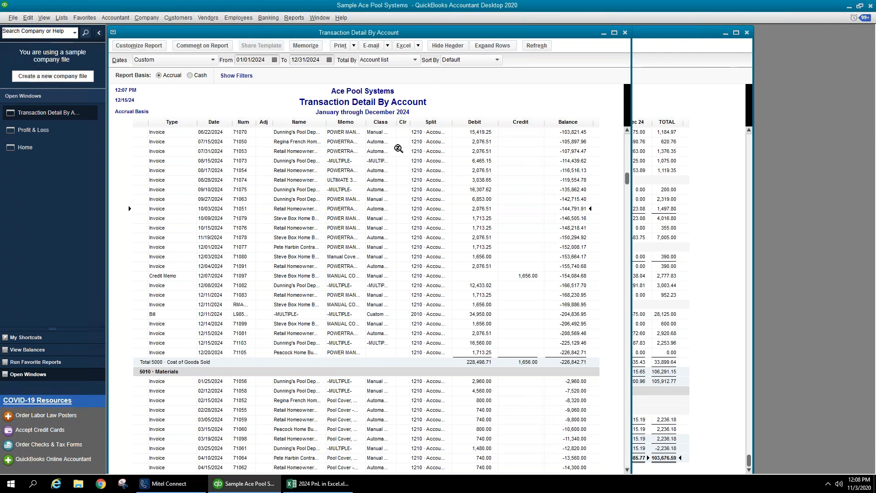
- Group the transaction detail by month and expand rows to show every split line
left_click(389, 64)
left_click(385, 82)
scroll(469, 230, "up", 15)
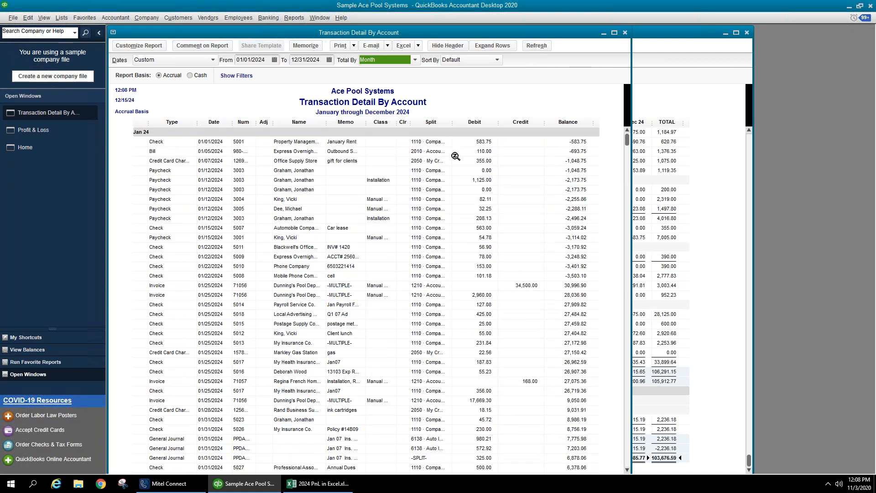
left_click(520, 142)
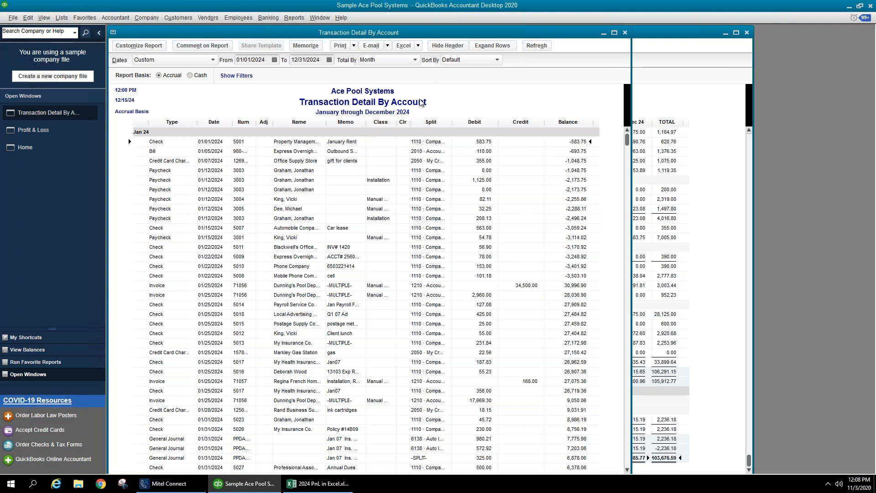
left_click(492, 47)
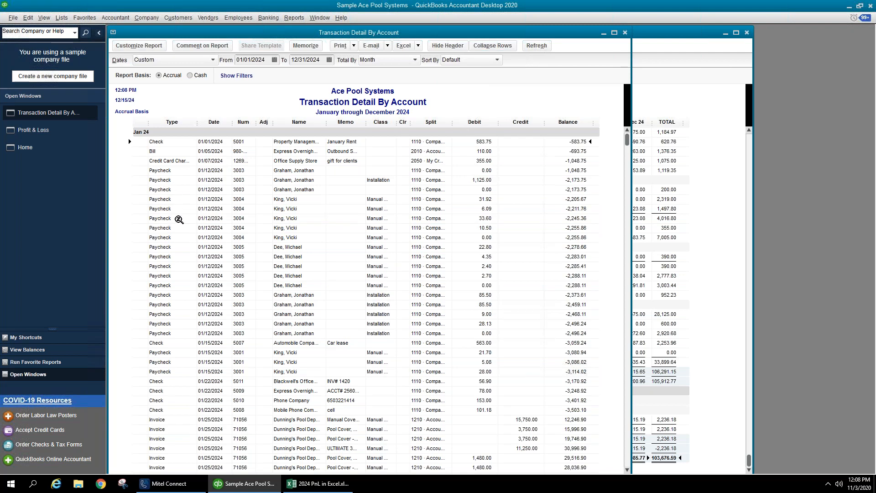
- Scroll past the Jan 24 totals into the Feb 24 transactions
scroll(179, 219, "down", 8)
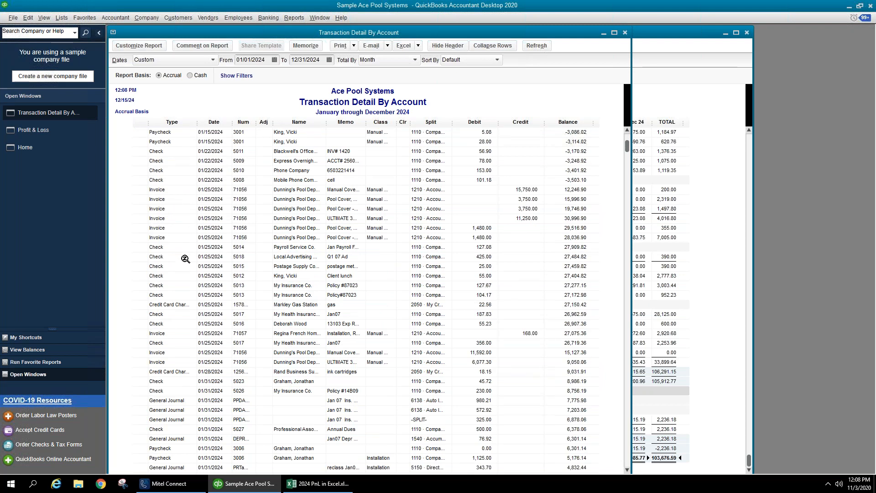
scroll(196, 260, "down", 6)
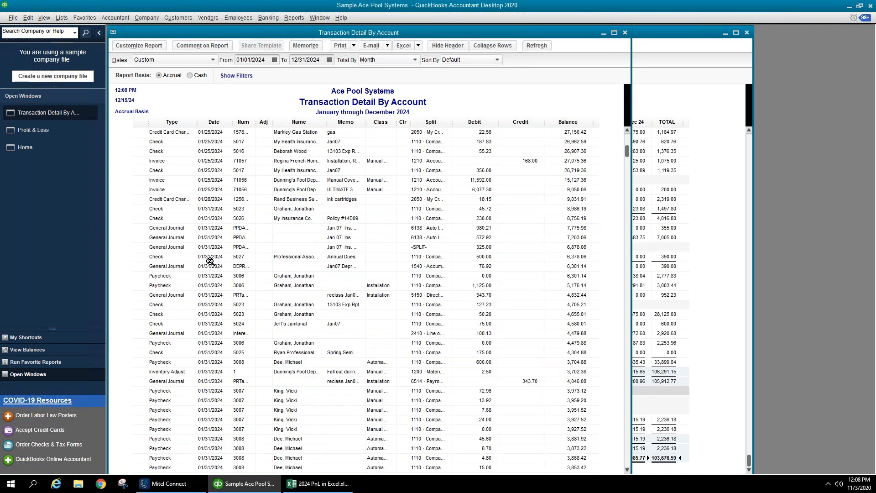
scroll(211, 261, "down", 5)
left_click(534, 292)
scroll(532, 294, "down", 5)
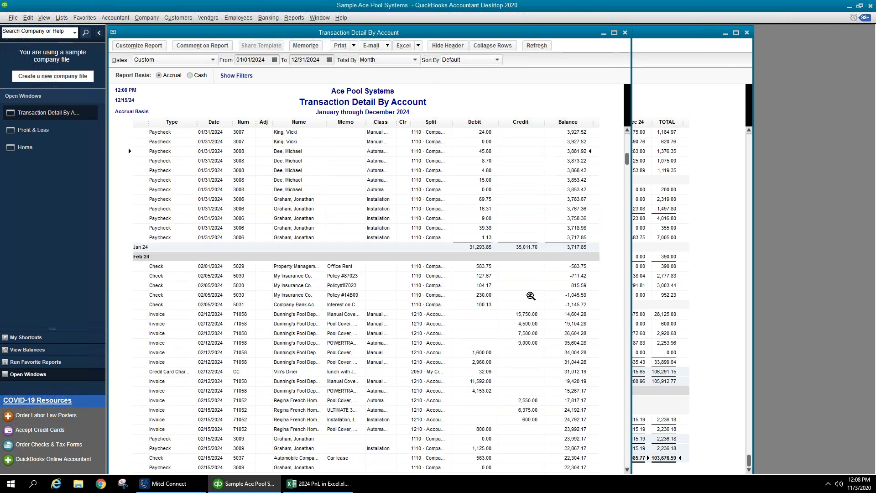
scroll(531, 296, "down", 3)
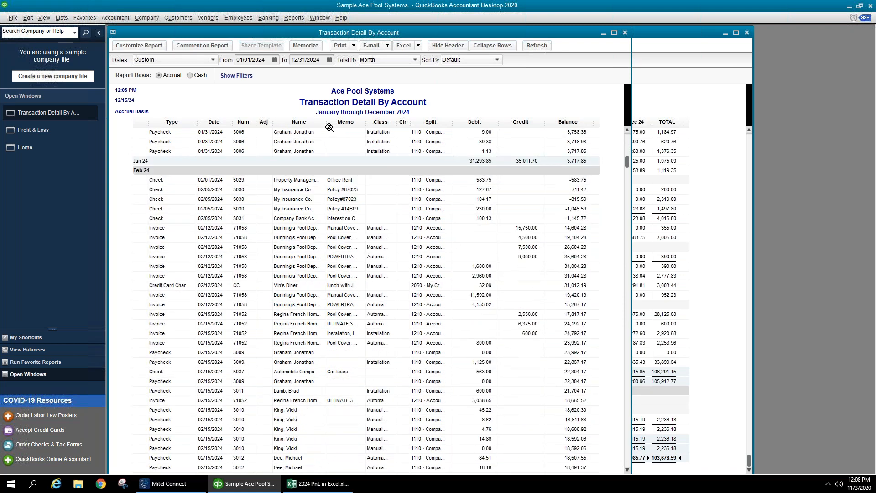
- Widen the Name column into the Memo area so payee names show in full
left_click_drag(330, 127, 371, 129)
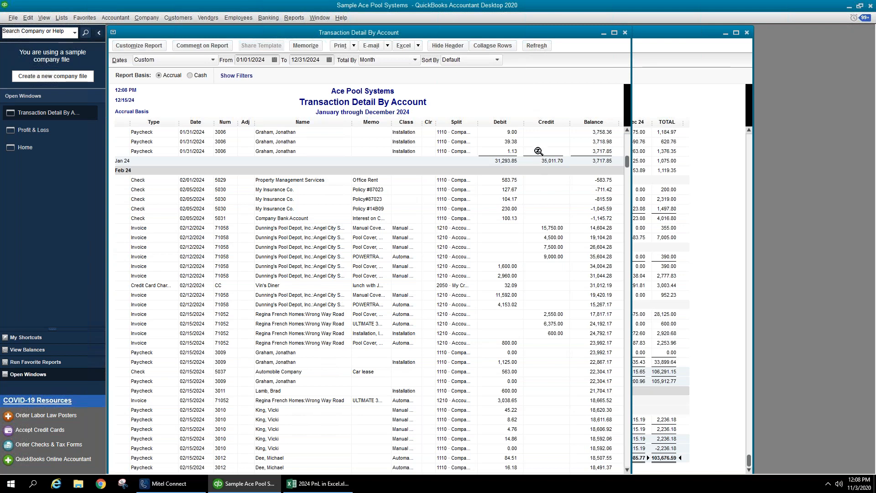
- Choose Name in the Sort By list of the Transaction Detail By Account report
left_click(466, 60)
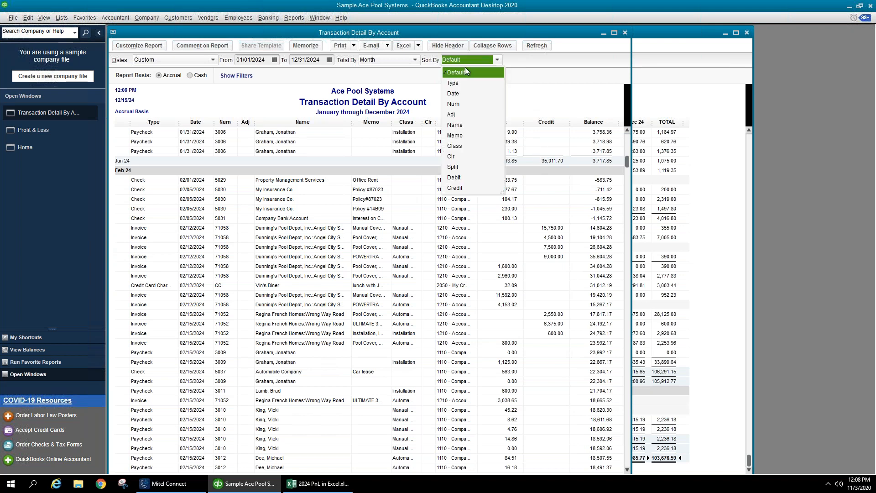
left_click(463, 125)
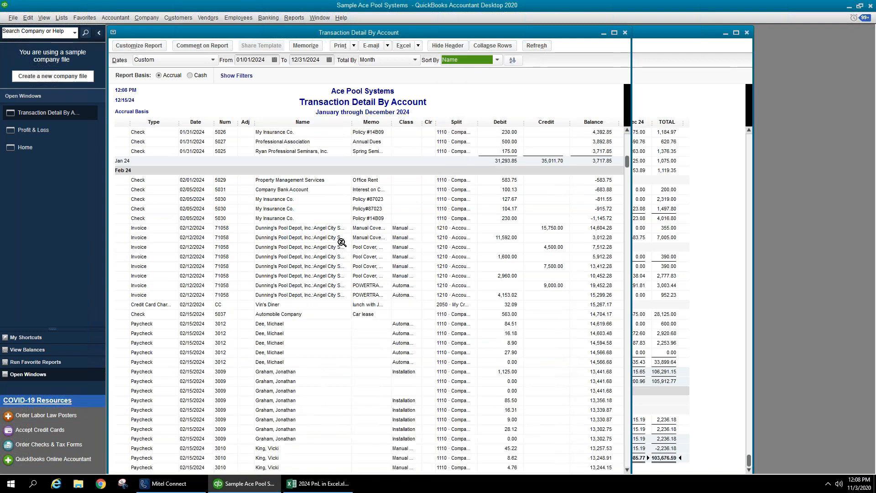
left_click(328, 217)
left_click(317, 190)
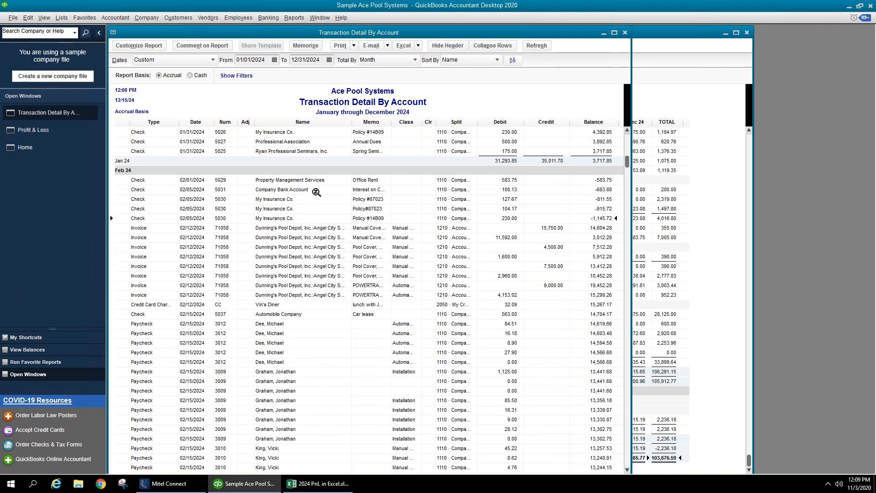
left_click(325, 181)
- Close the transaction detail and open the Balance Sheet Standard report
left_click(626, 33)
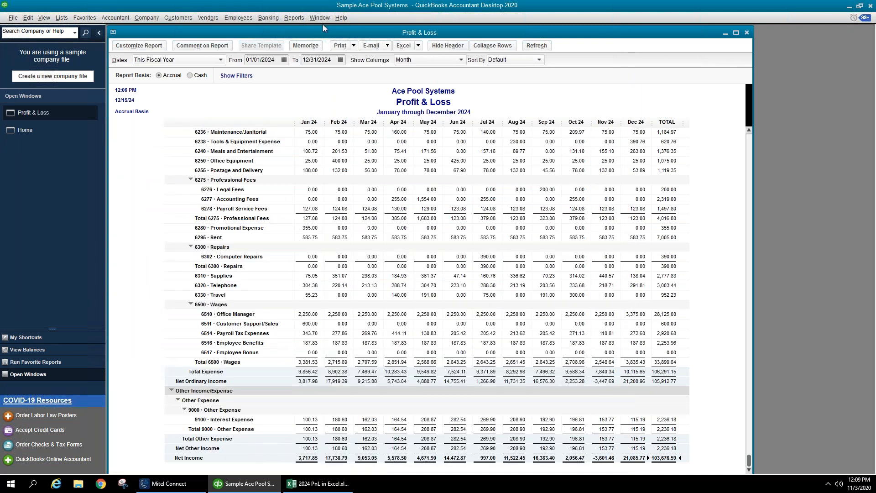
left_click(296, 17)
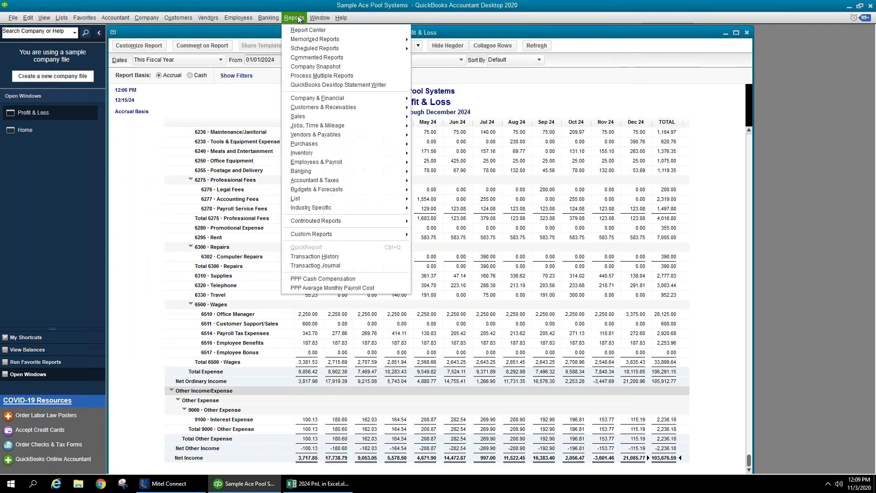
mouse_move(331, 98)
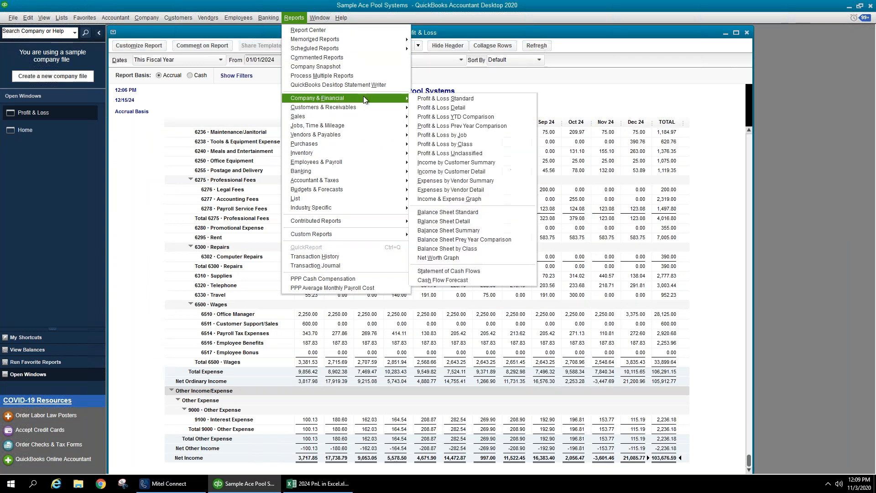
left_click(449, 213)
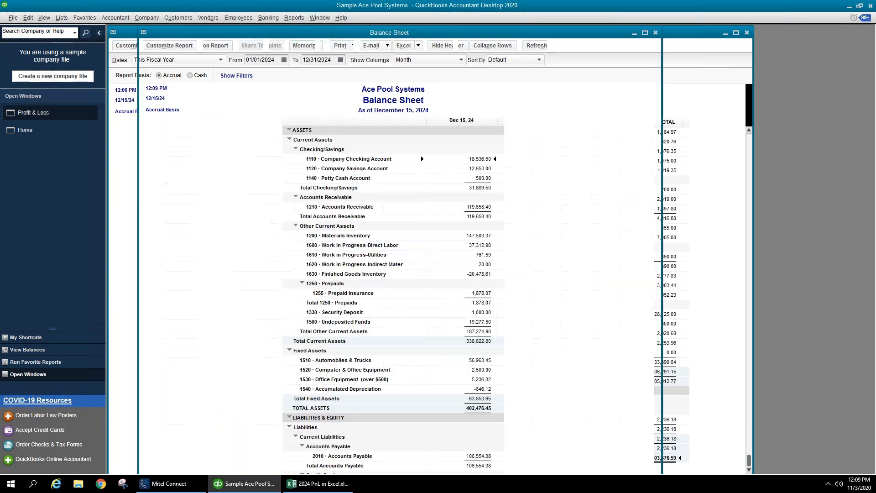
- Customize the Balance Sheet to This Fiscal Year with columns displayed by Month
left_click(163, 46)
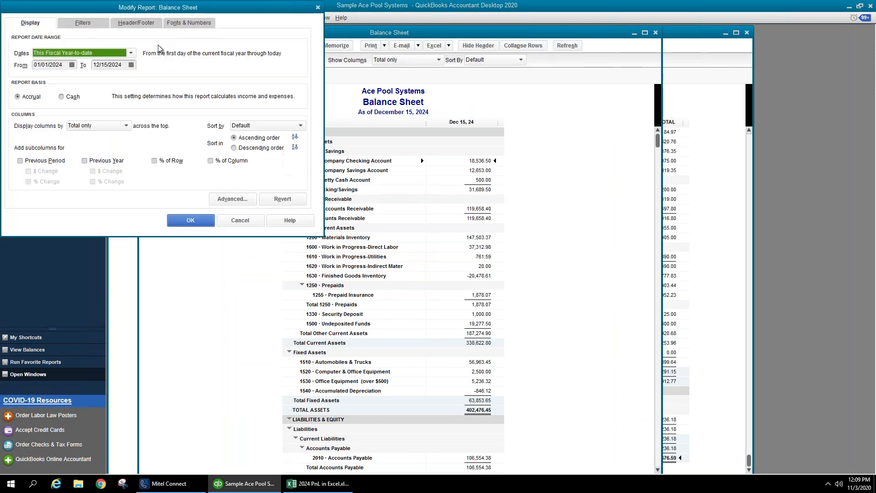
left_click(97, 53)
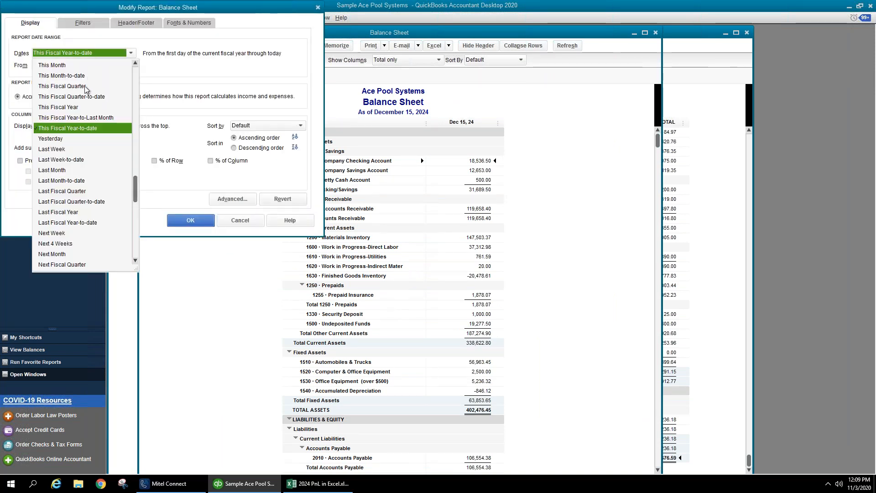
left_click(84, 106)
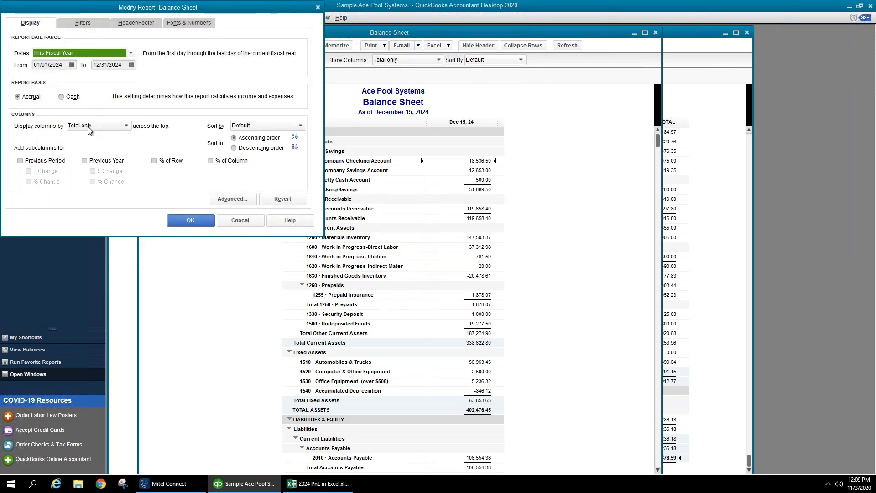
left_click(88, 127)
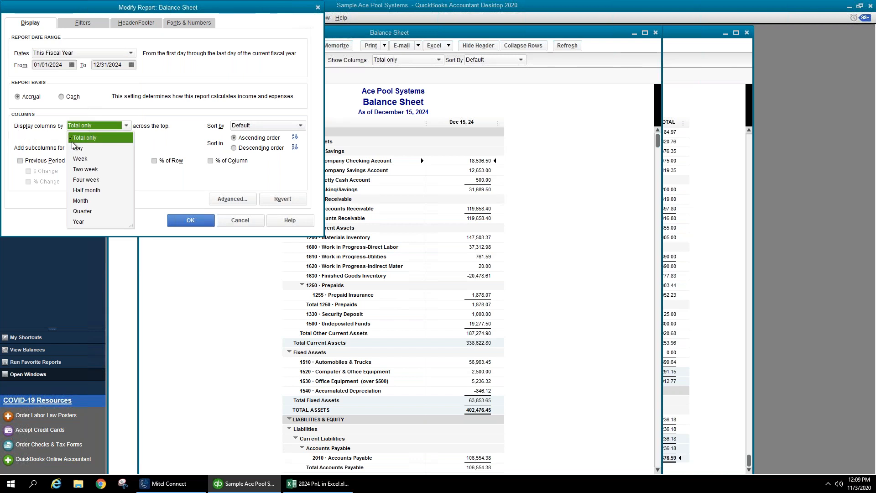
left_click(93, 201)
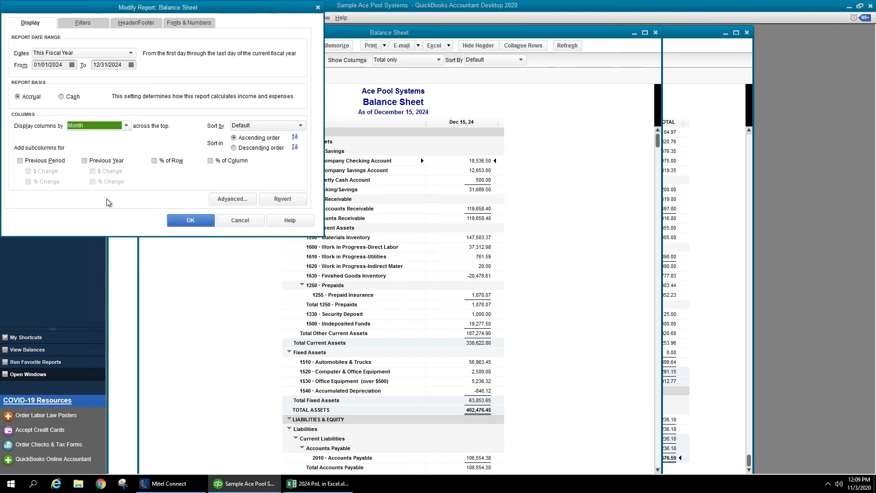
left_click(180, 221)
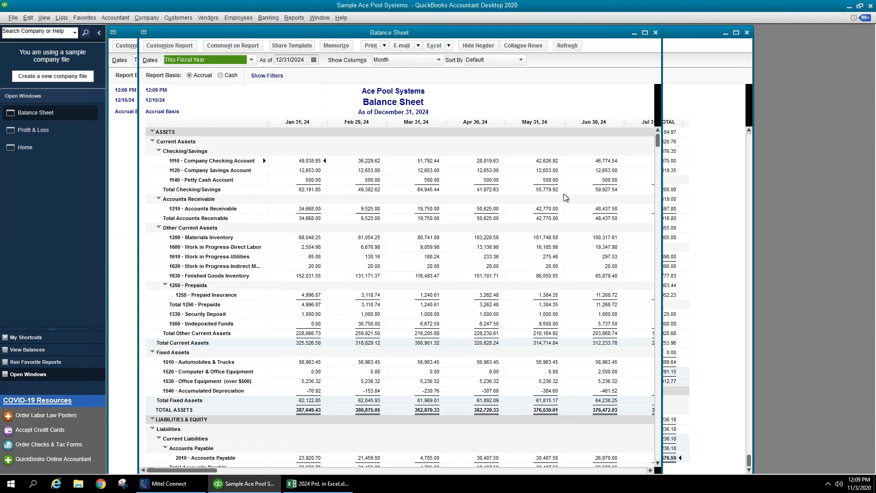
- Narrow all Balance Sheet columns to an equal width and maximize the report window
left_click_drag(569, 127, 549, 126)
left_click(419, 147)
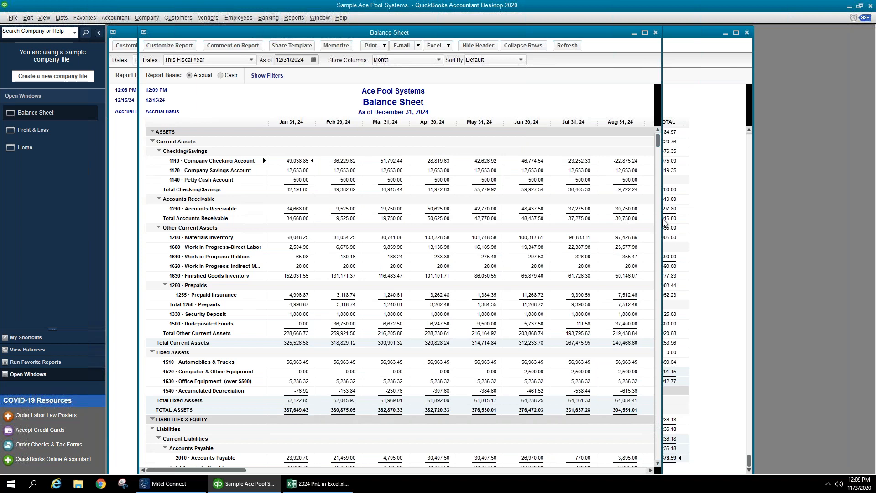
left_click(645, 33)
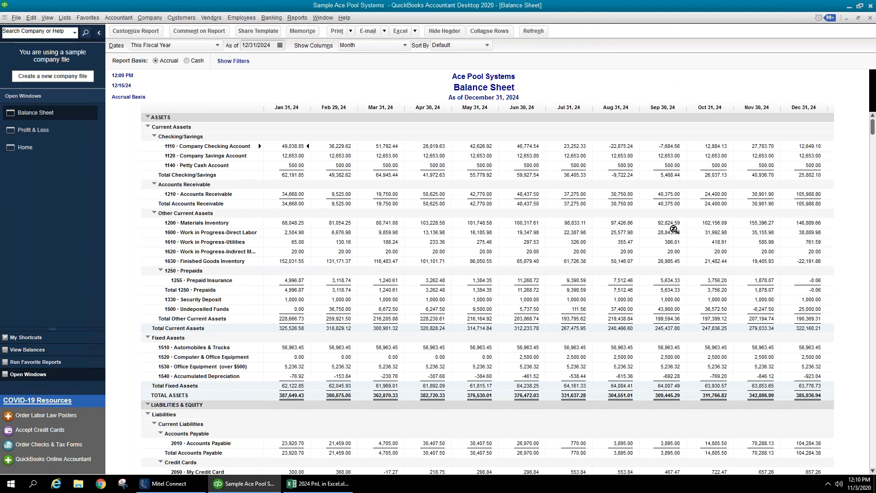
left_click(663, 234)
- Scroll through the rest of the monthly Balance Sheet, then close it
scroll(501, 283, "down", 2)
scroll(501, 283, "down", 1)
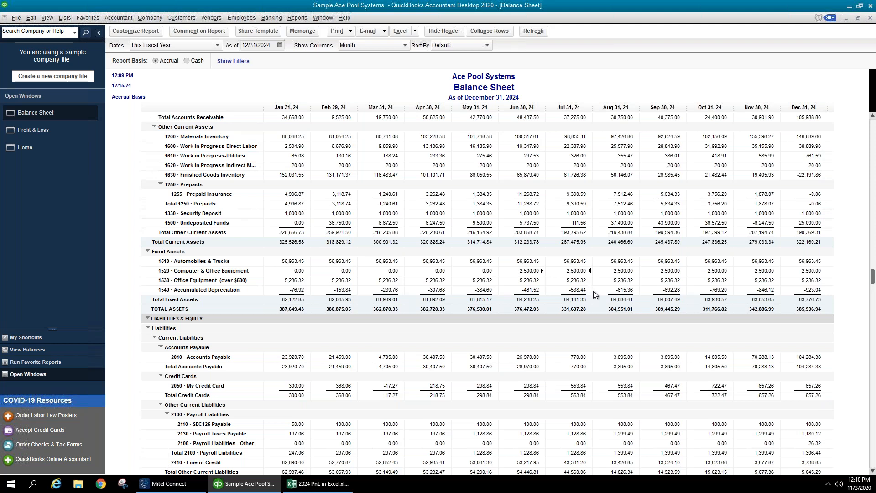
scroll(592, 290, "down", 4)
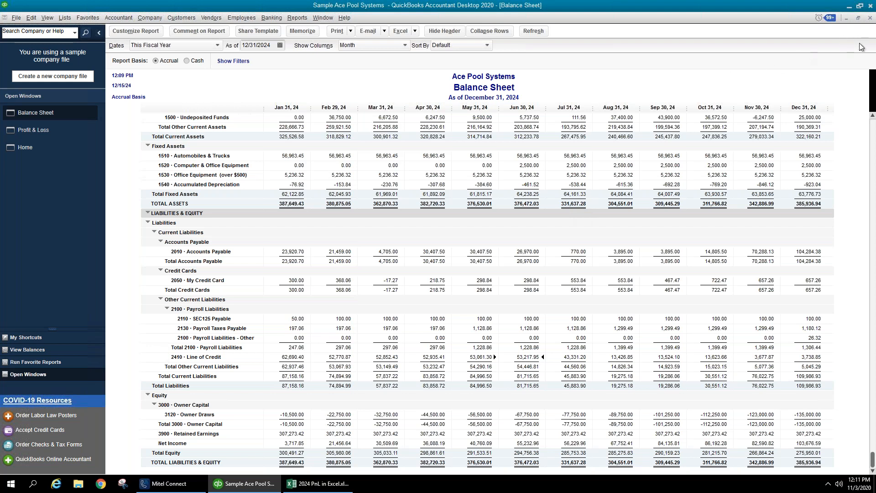
left_click(870, 19)
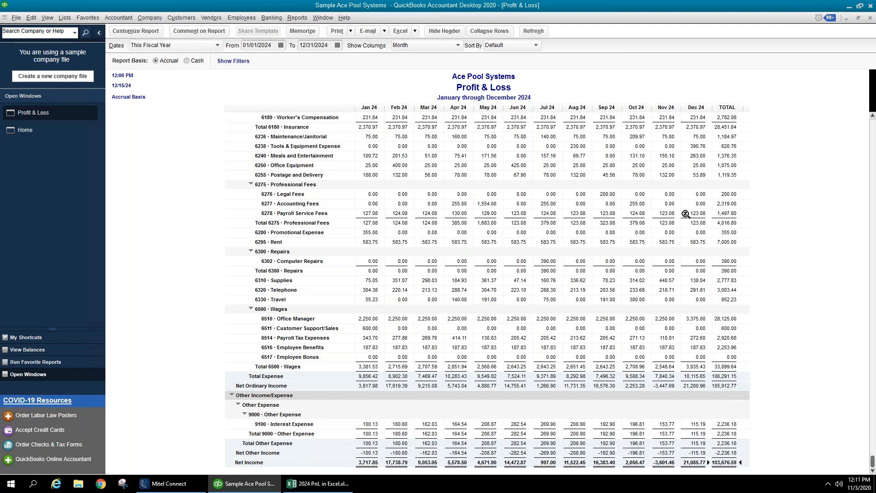
- Close the Profit & Loss report and open Company Snapshot from the Company menu
left_click(871, 19)
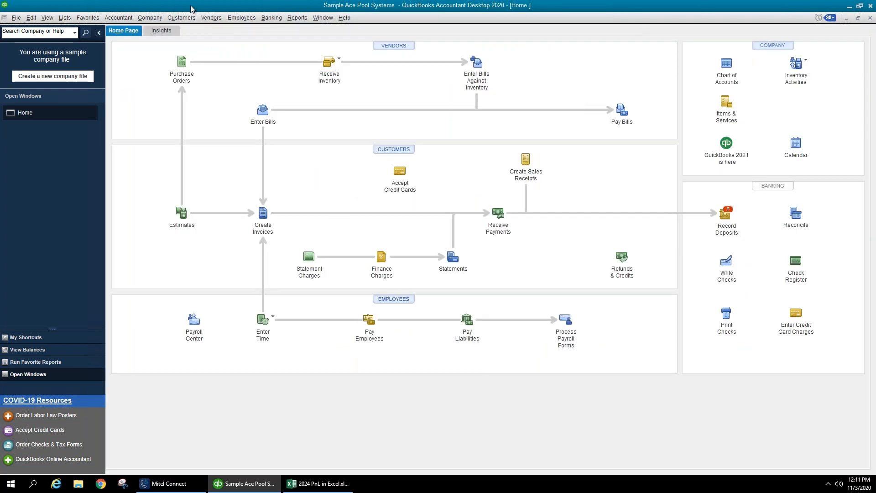
left_click(147, 18)
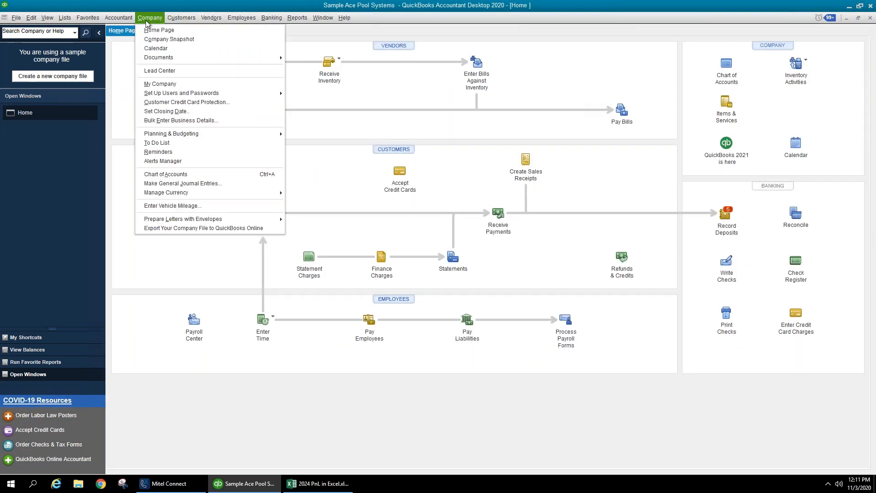
left_click(163, 41)
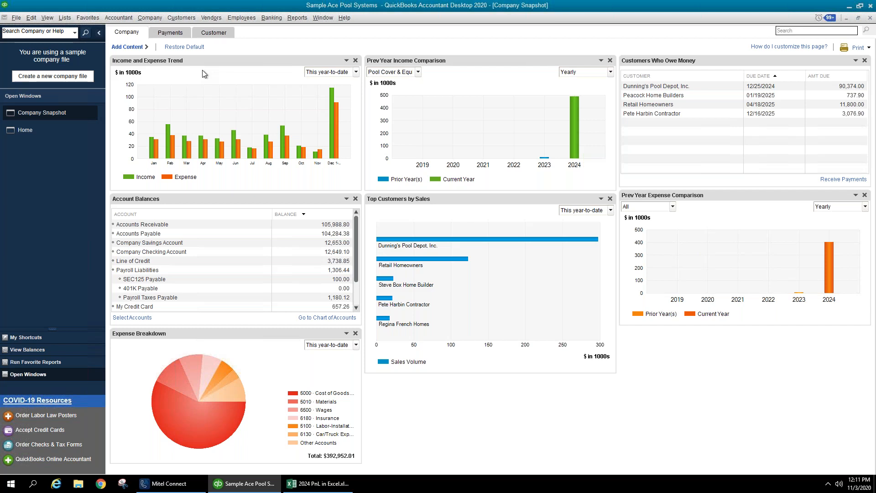
left_click(418, 72)
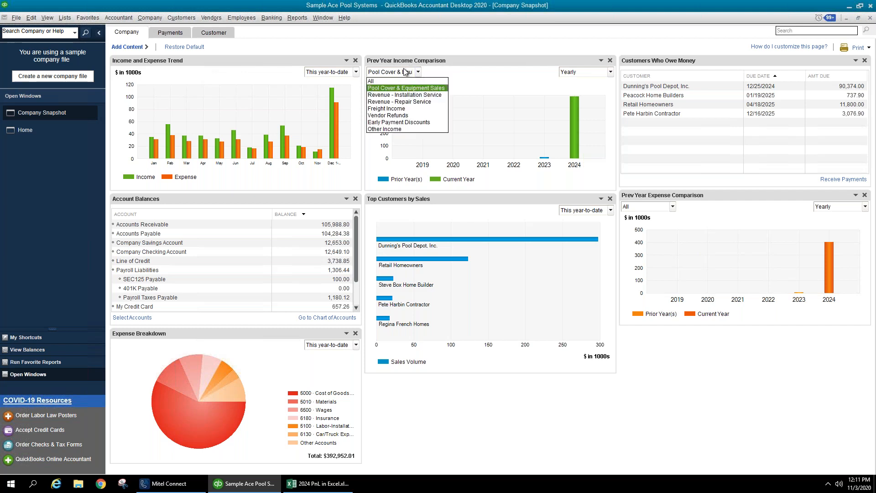
left_click(474, 89)
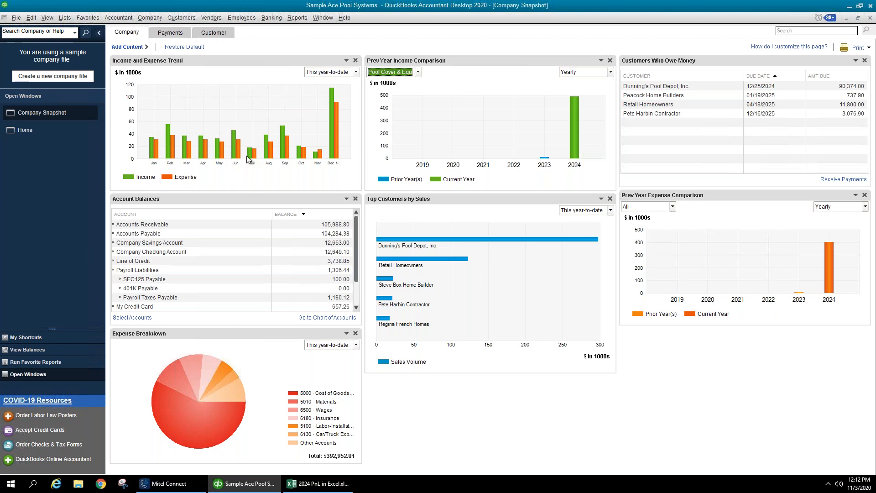
mouse_move(250, 157)
double_click(249, 153)
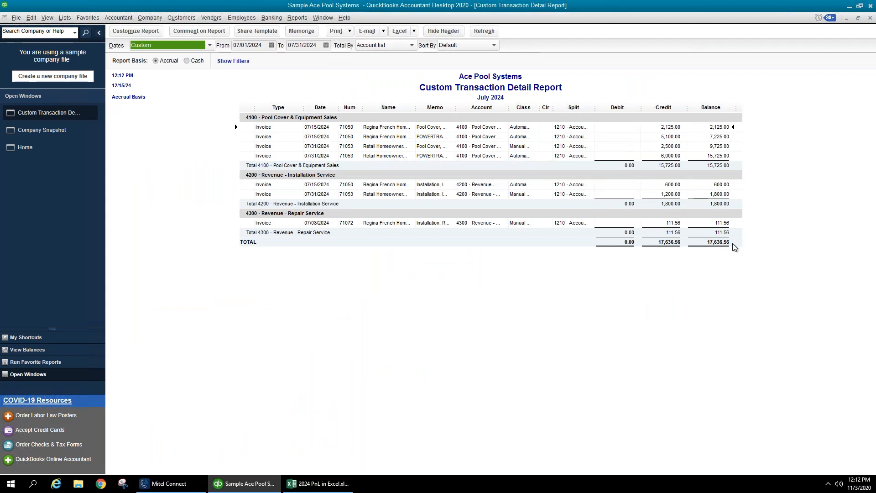
left_click(871, 18)
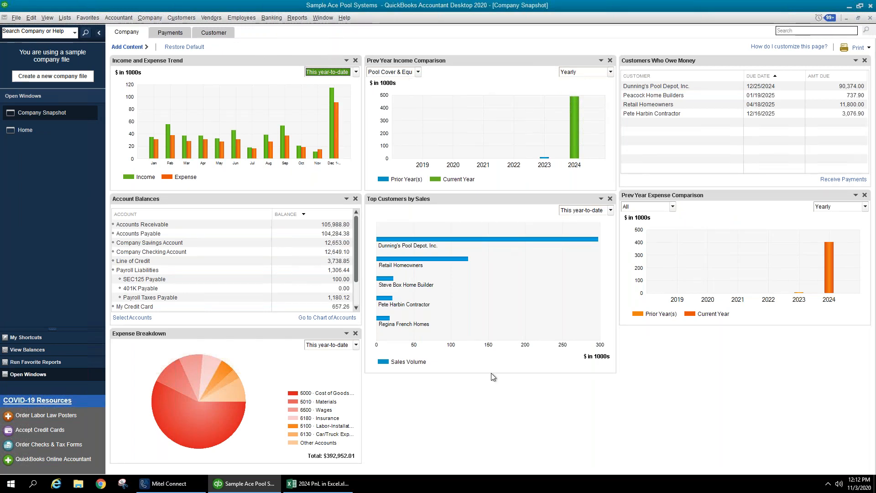
- Cancel removing the Expense Breakdown panel, then bring up the Add Content gallery
left_click(356, 335)
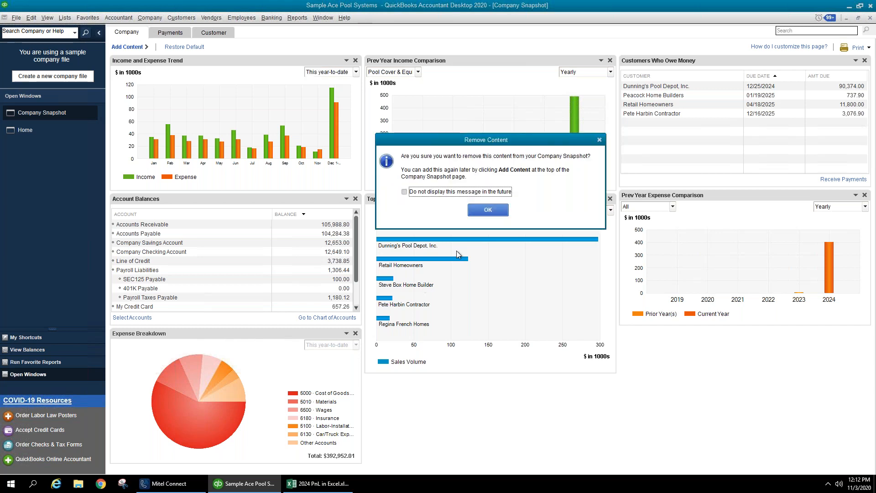
left_click(600, 140)
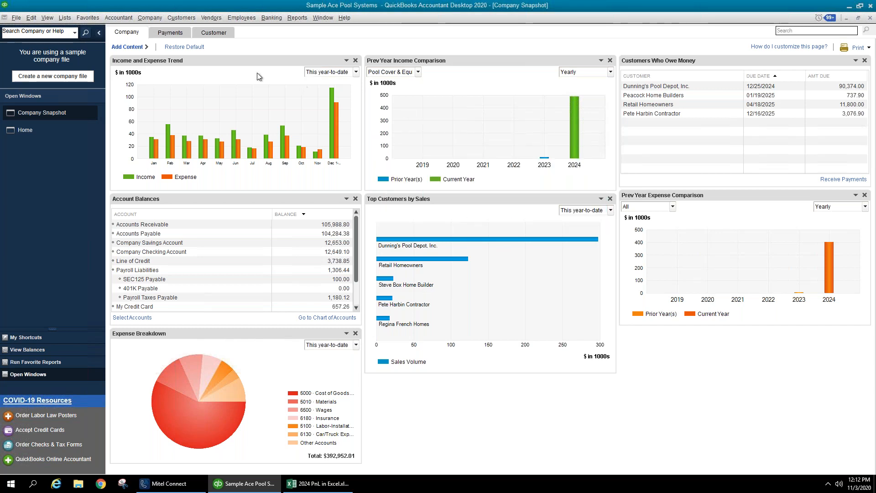
left_click(130, 47)
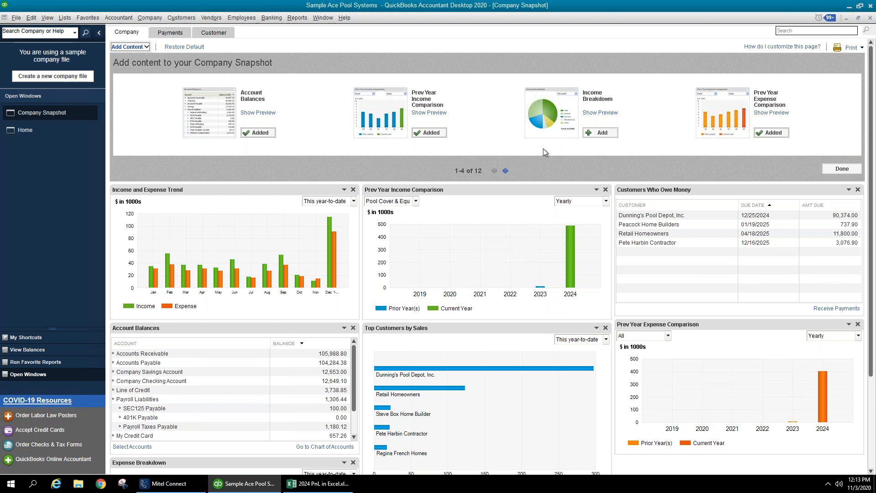
- Add the Best-Selling Items chart from the content gallery, browse its other pages, then close it
left_click(506, 171)
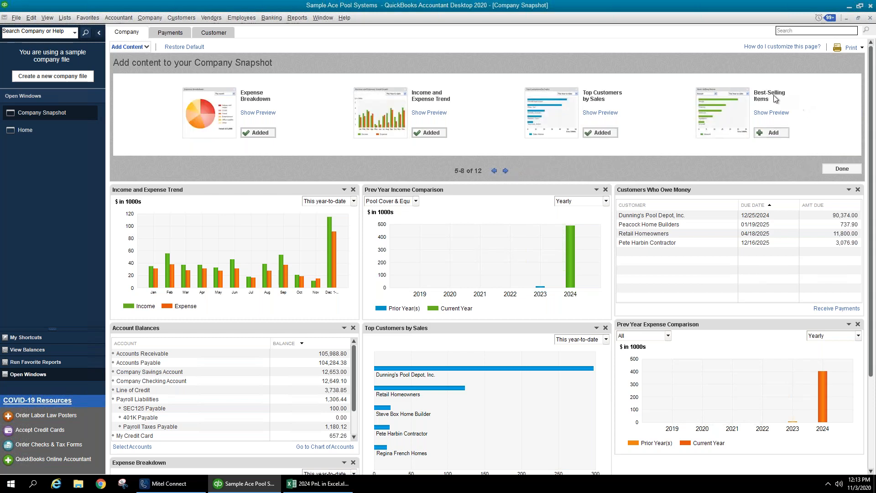
left_click(784, 134)
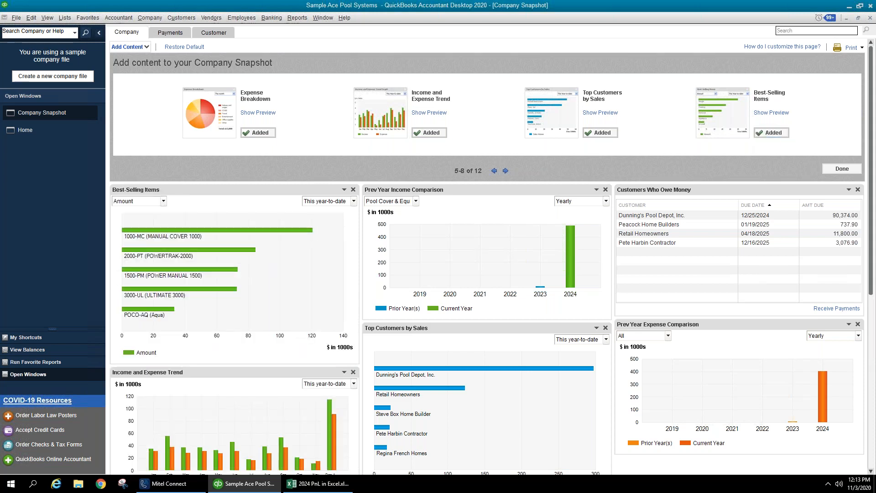
left_click(505, 171)
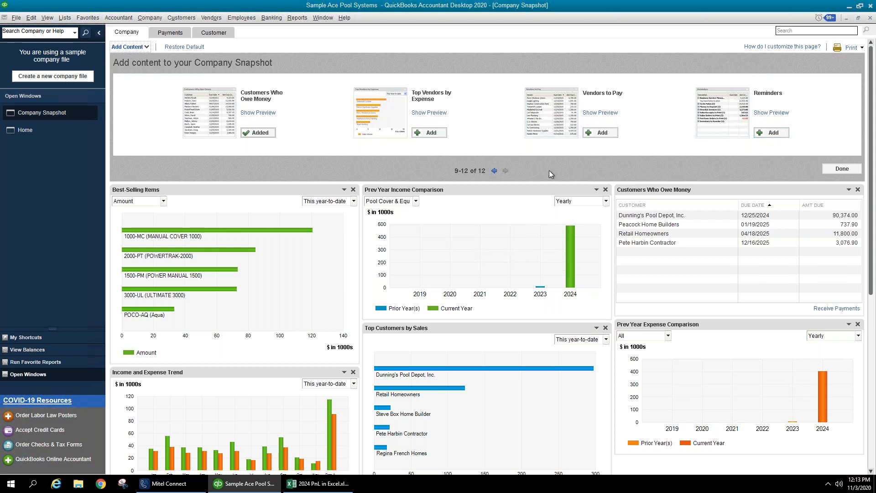
left_click(495, 171)
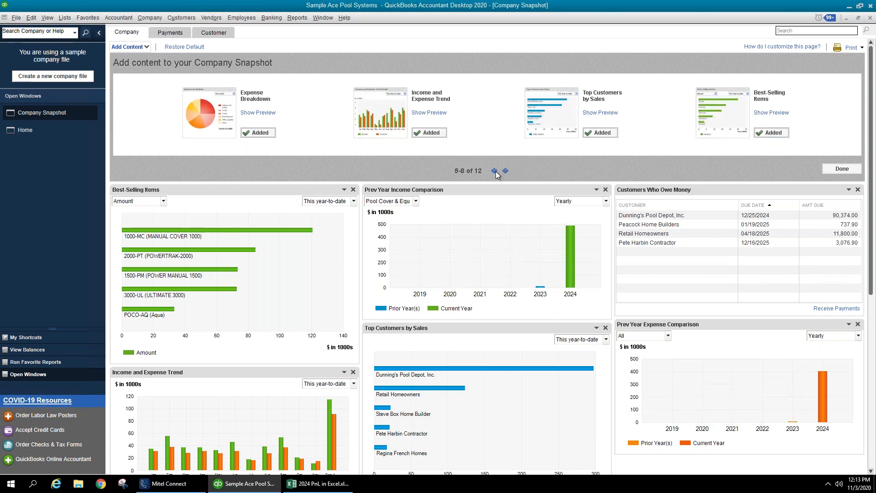
left_click(495, 171)
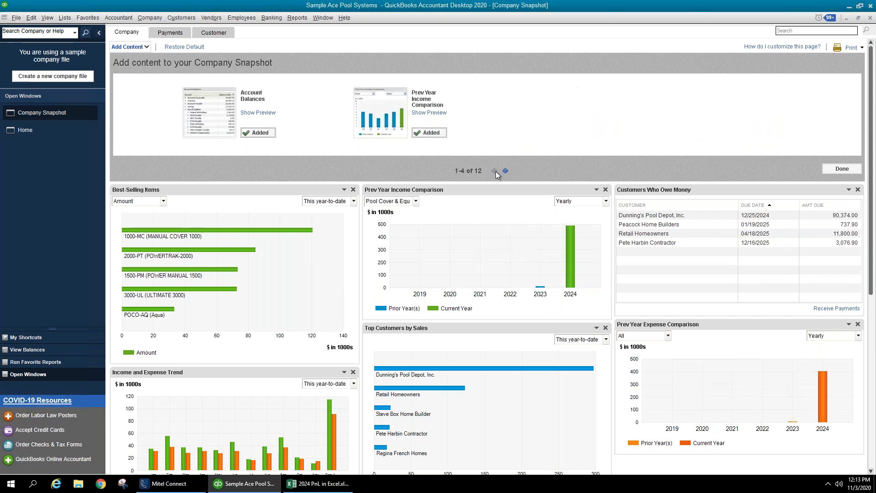
left_click(840, 169)
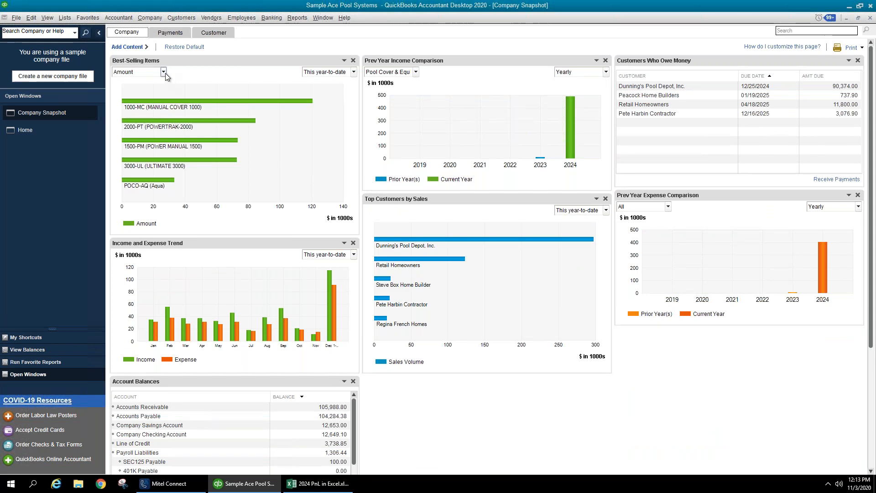
- Set the Best-Selling Items chart's date range to Last year
left_click(354, 73)
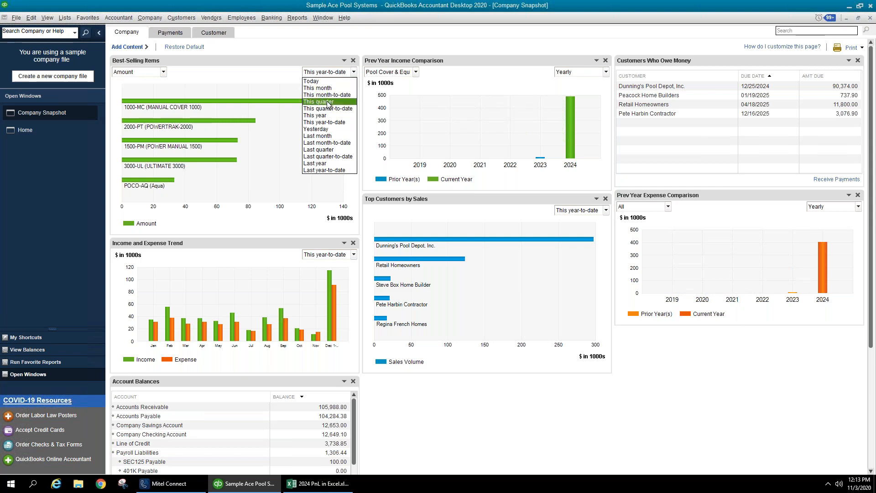
left_click(329, 101)
left_click(355, 72)
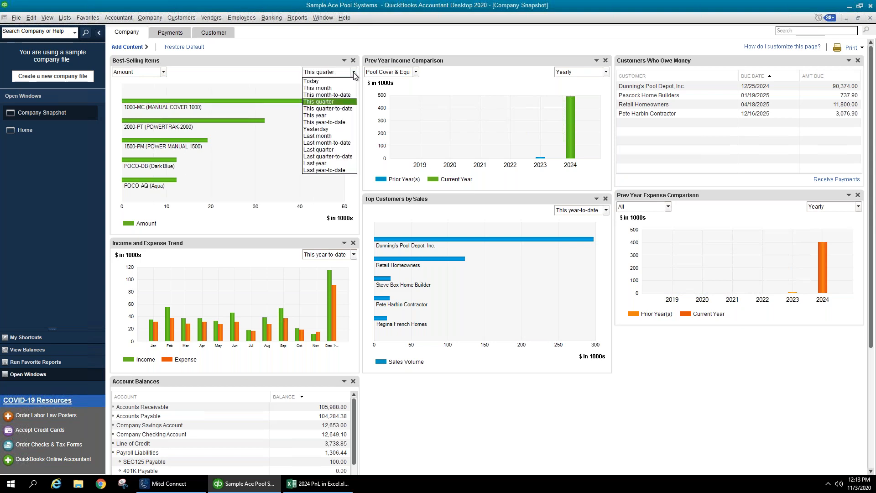
left_click(320, 163)
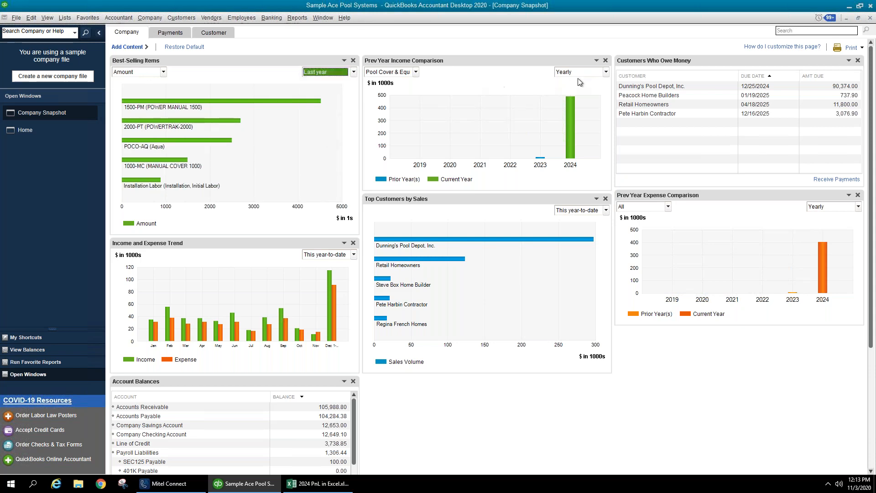
- Keep the Prev Year Income Comparison period at Yearly
left_click(607, 72)
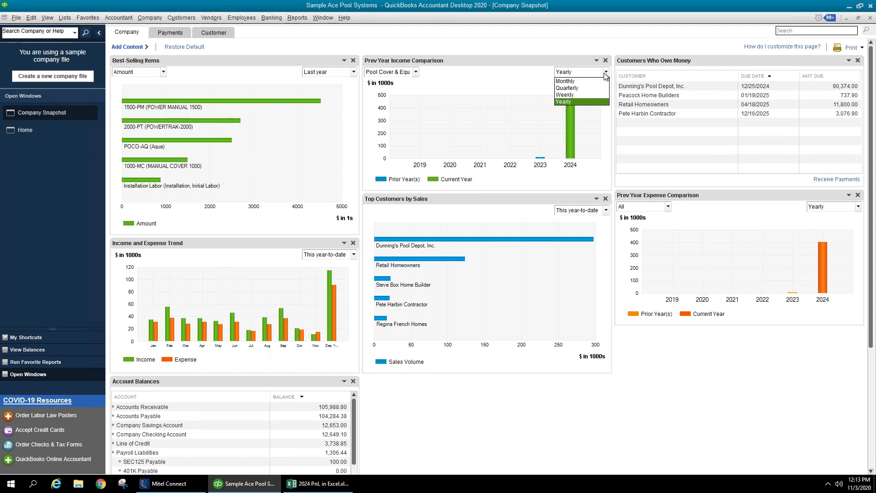
left_click(605, 73)
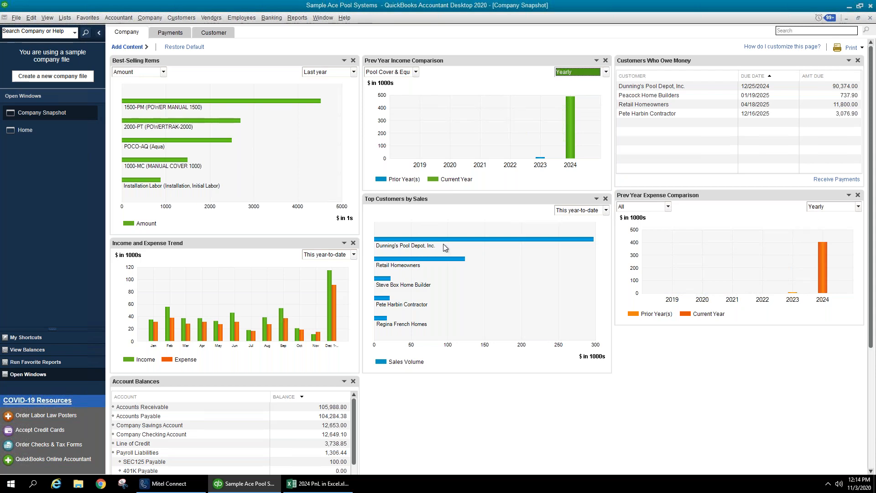
mouse_move(443, 243)
- Scroll through the Company Snapshot charts, then switch to the Payments view
scroll(295, 279, "down", 2)
scroll(296, 278, "down", 1)
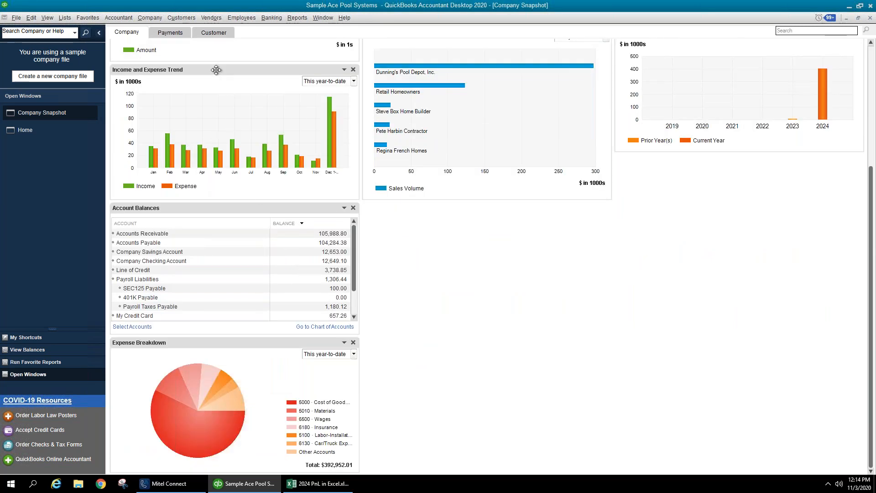
mouse_move(286, 157)
mouse_move(175, 146)
scroll(395, 342, "up", 3)
scroll(407, 339, "up", 1)
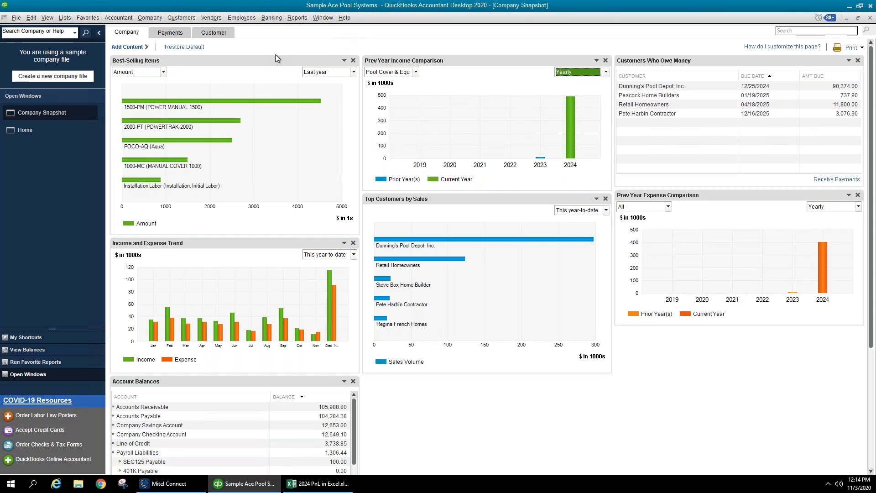
left_click(184, 35)
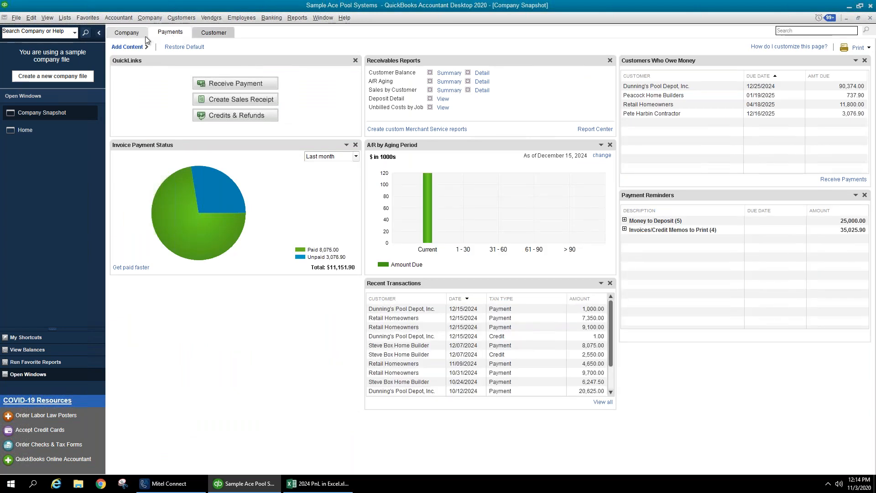
- Visit the Customer and Payments pages, then return to Company with its Add Content gallery open
left_click(200, 35)
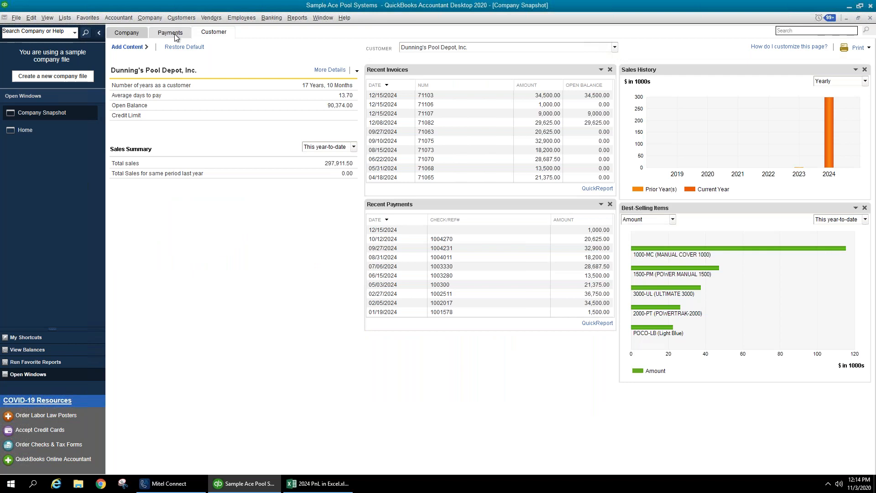
left_click(175, 35)
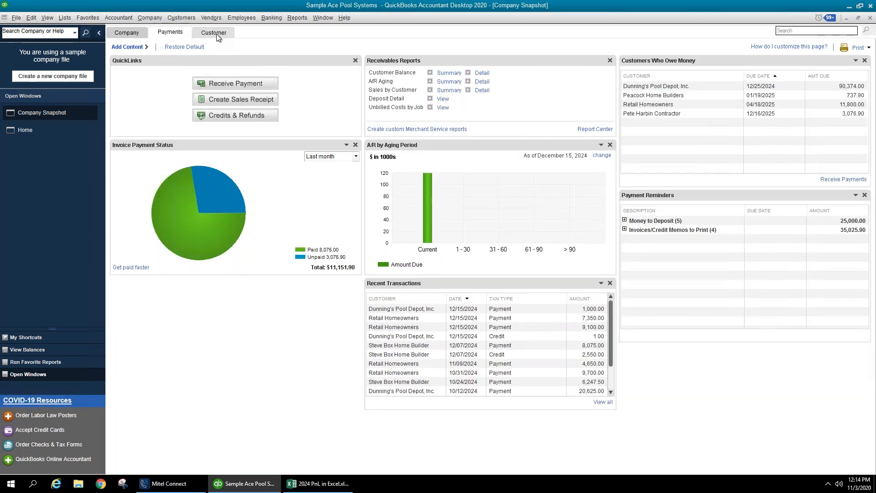
left_click(134, 48)
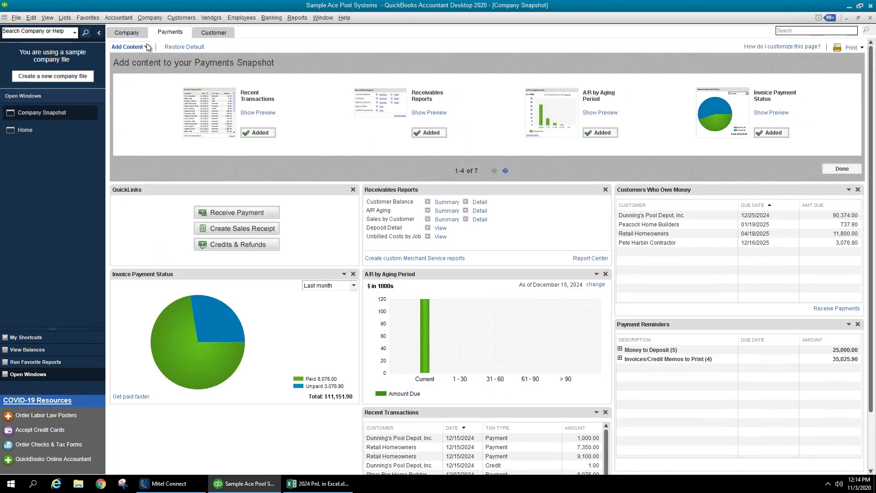
left_click(139, 35)
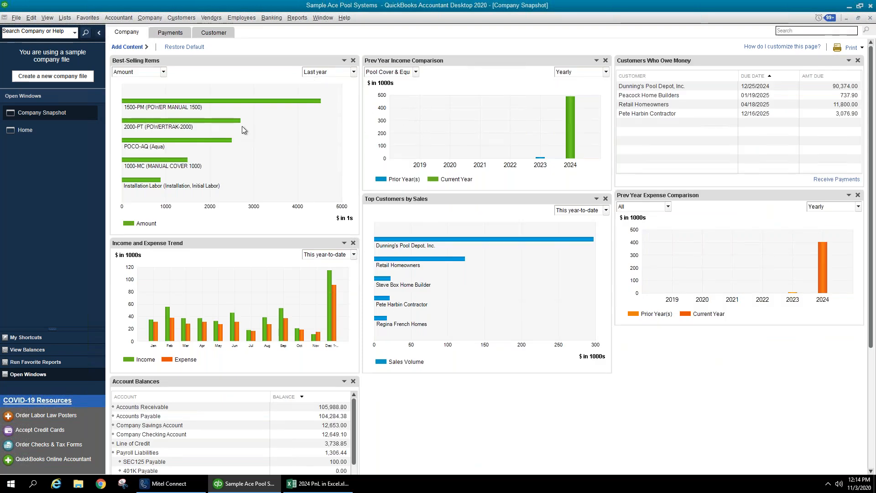
left_click(140, 47)
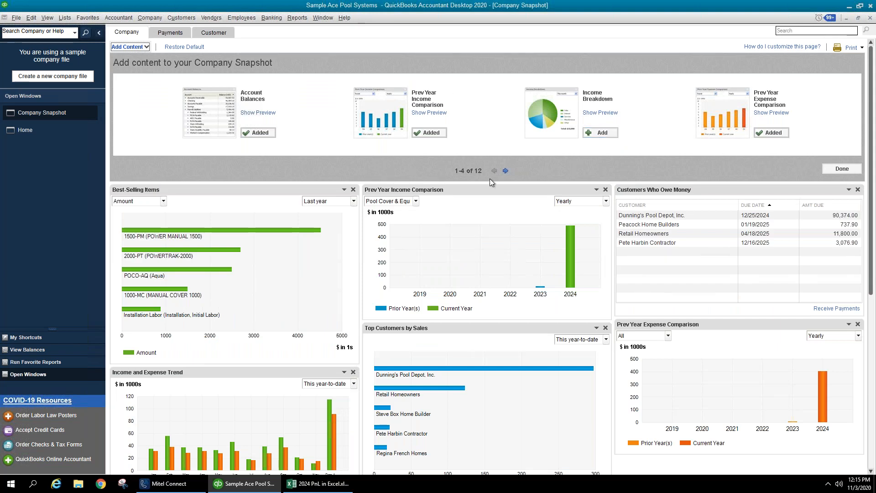
- Page to items 9-12, add Top Vendors by Expense, and close the gallery
left_click(505, 171)
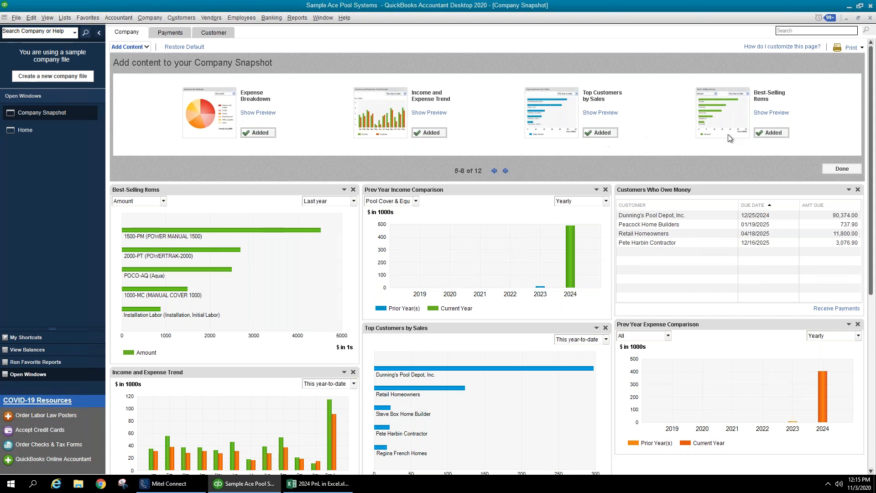
left_click(506, 171)
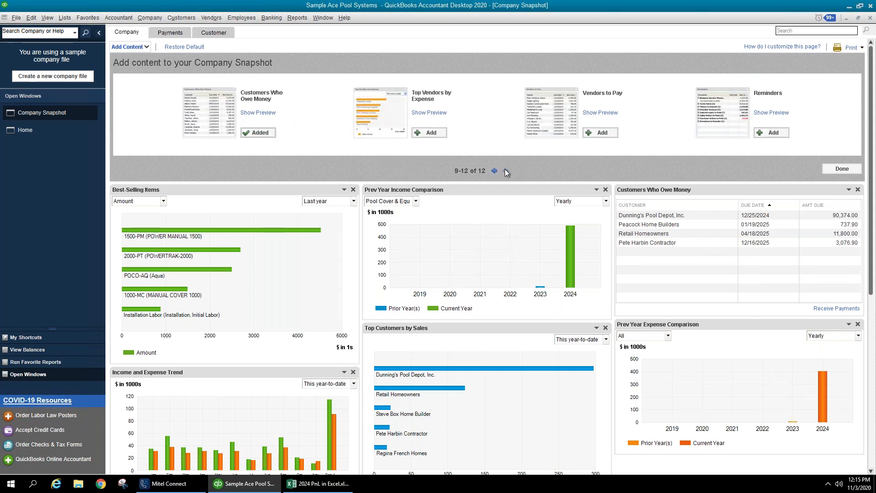
left_click(431, 133)
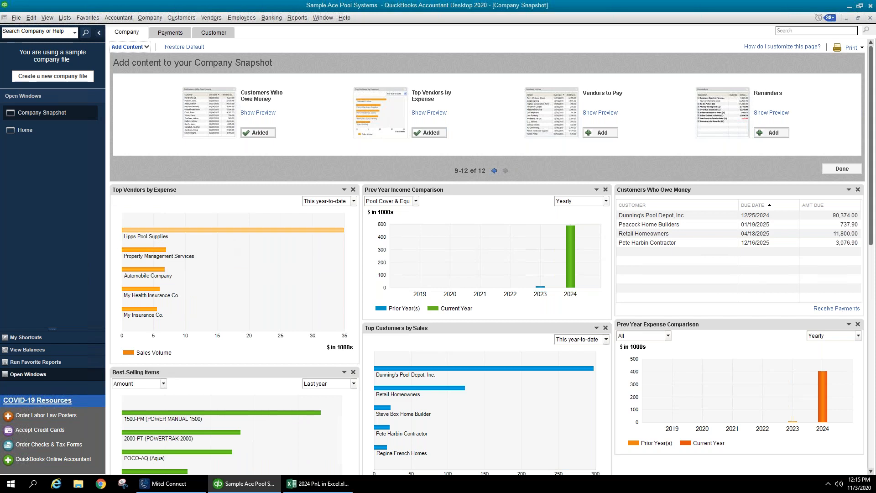
mouse_move(229, 232)
left_click(842, 168)
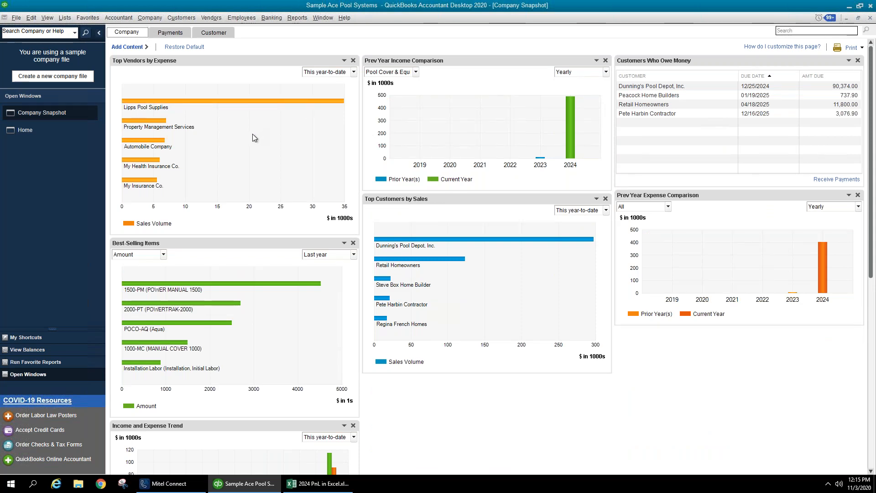
mouse_move(231, 104)
left_click(297, 18)
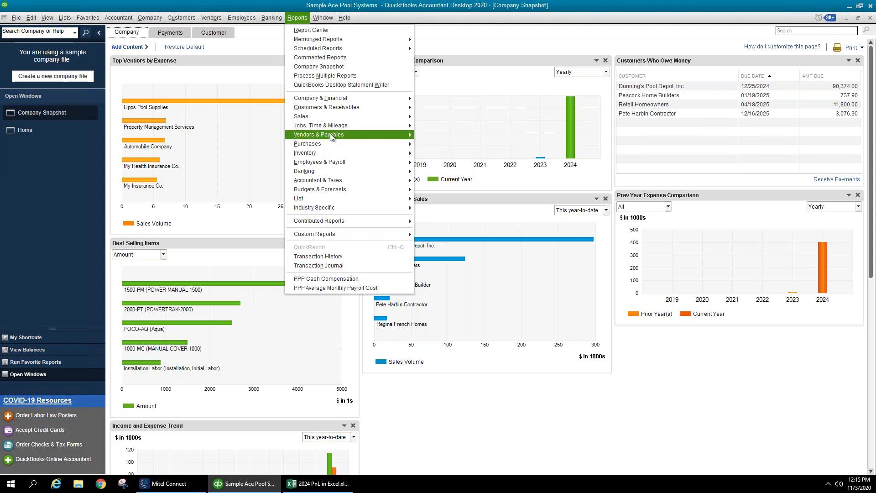
mouse_move(331, 135)
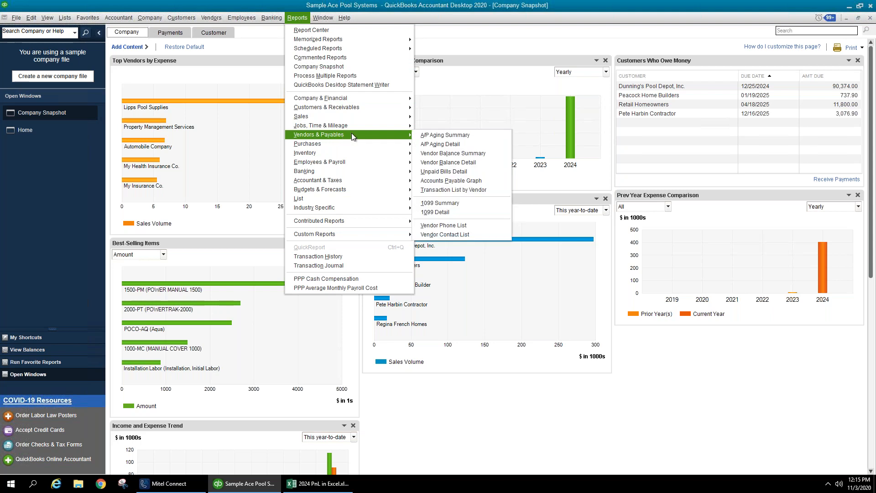
left_click(480, 191)
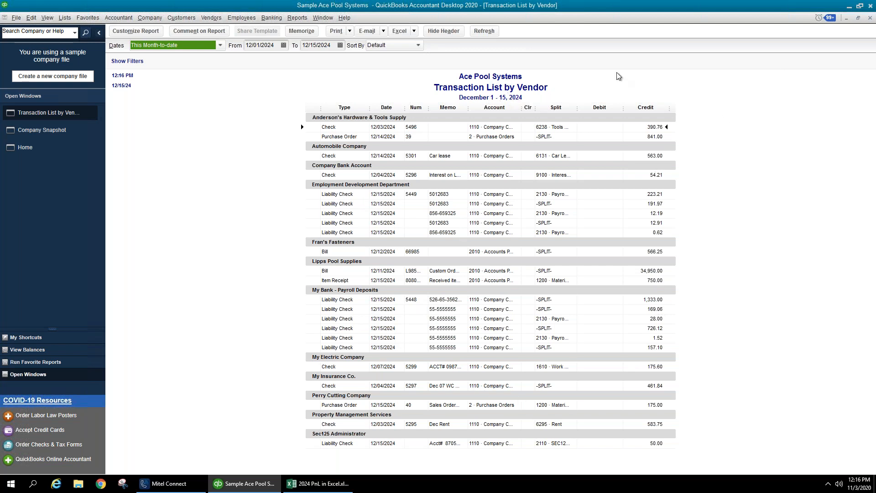
left_click(301, 21)
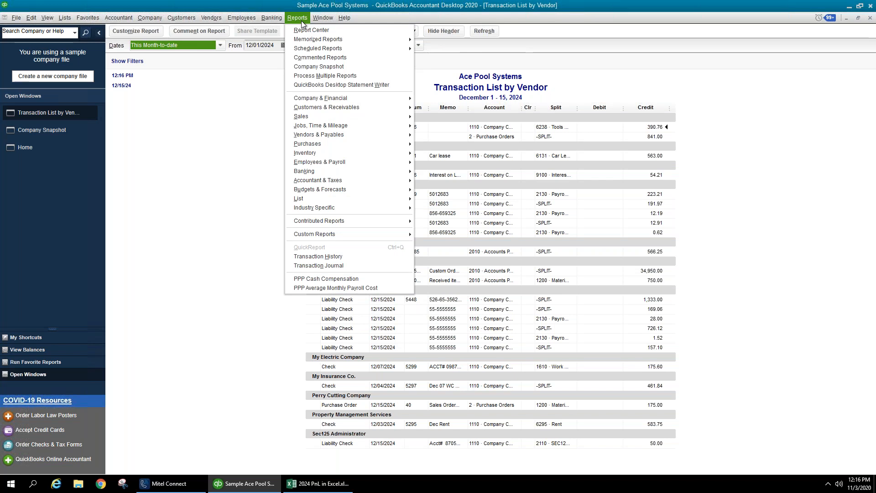
left_click(784, 107)
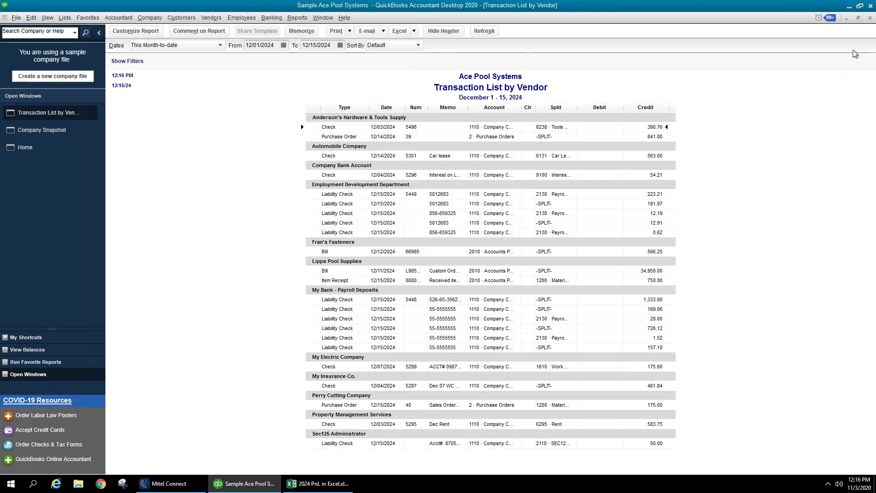
left_click(871, 20)
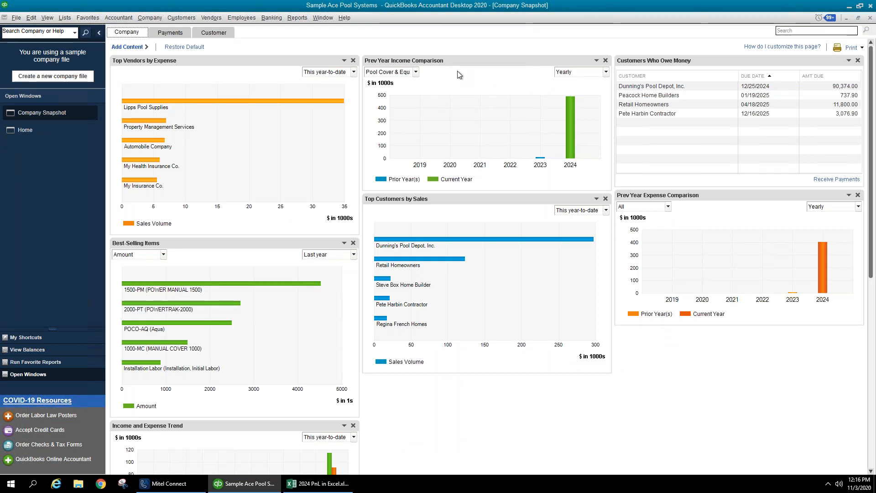
- Close Company Snapshot and open Planning & Budgeting > Set Up Budgets, checking the budget list
left_click(872, 17)
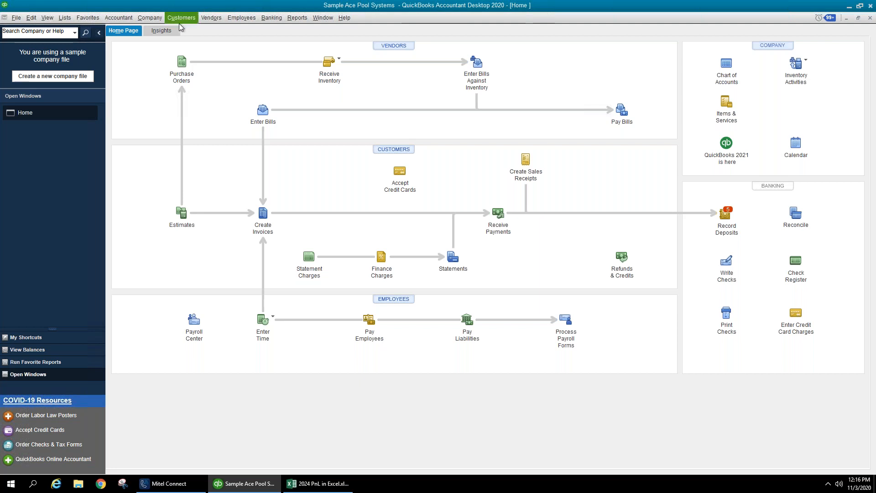
left_click(154, 21)
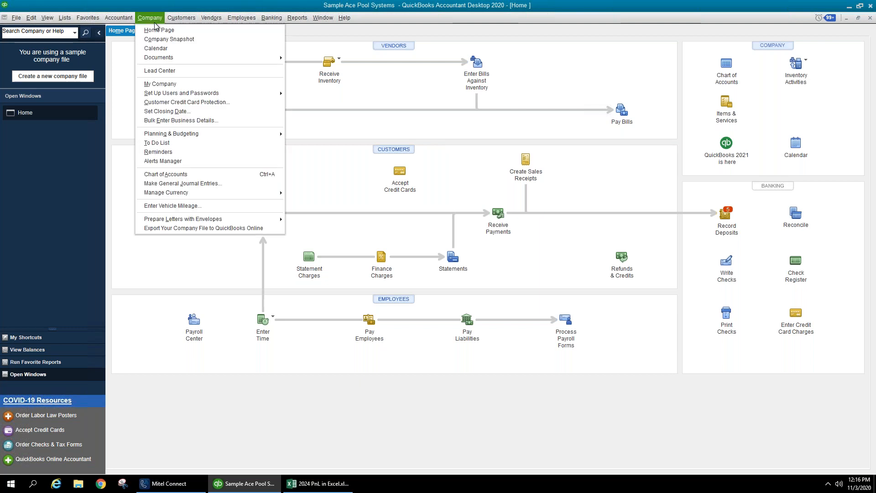
mouse_move(225, 133)
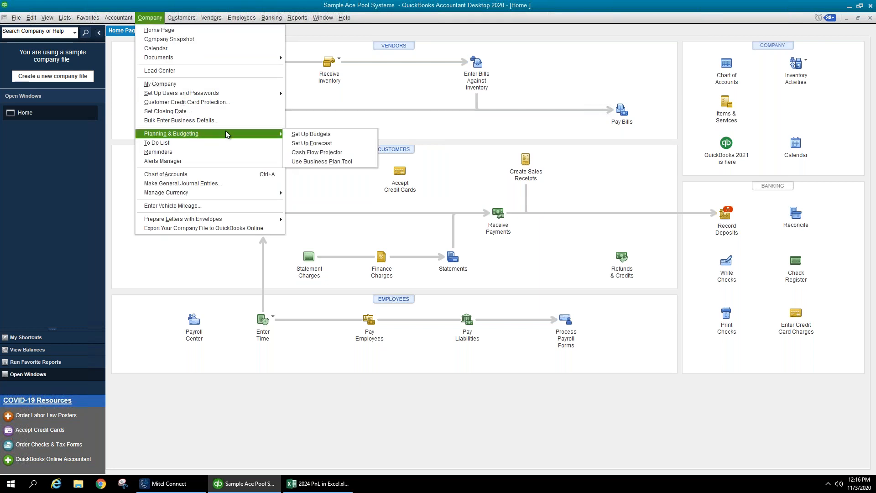
left_click(308, 134)
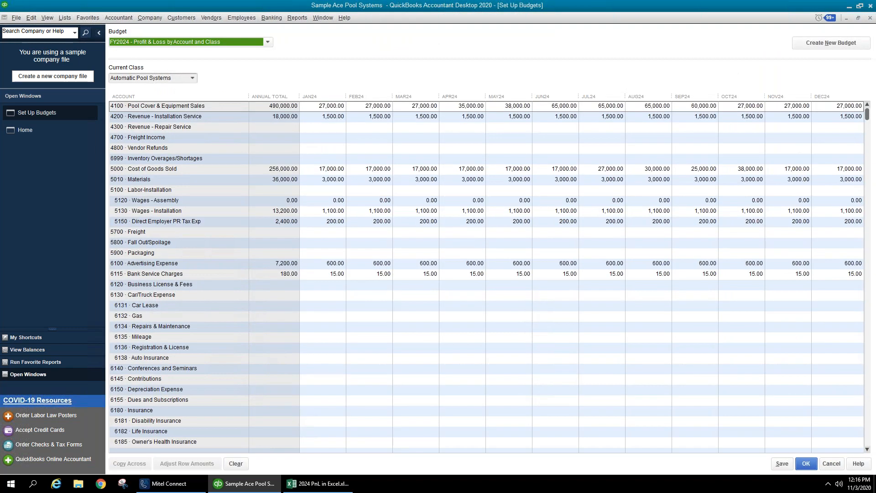
left_click(268, 42)
left_click(268, 42)
- Cancel the Create New Budget wizard and reopen Set Up Budgets showing the FY2024 budget
left_click(805, 45)
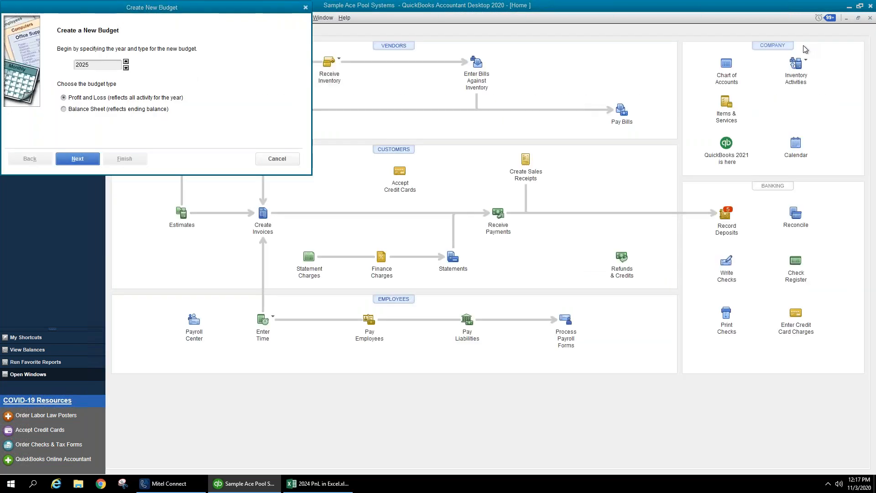
left_click(285, 160)
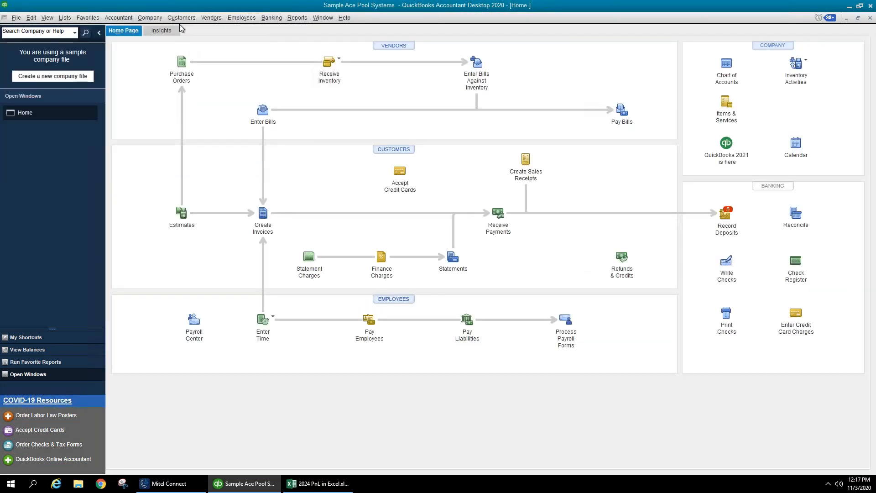
left_click(149, 18)
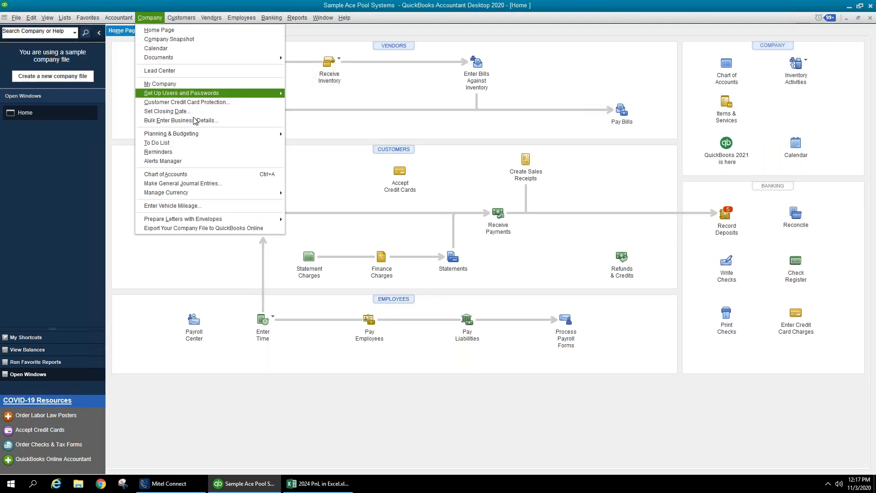
left_click(294, 137)
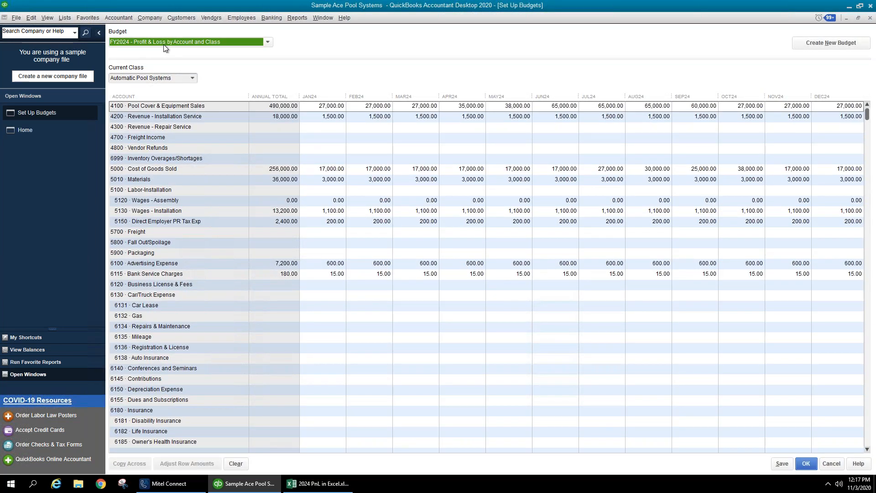
left_click(268, 43)
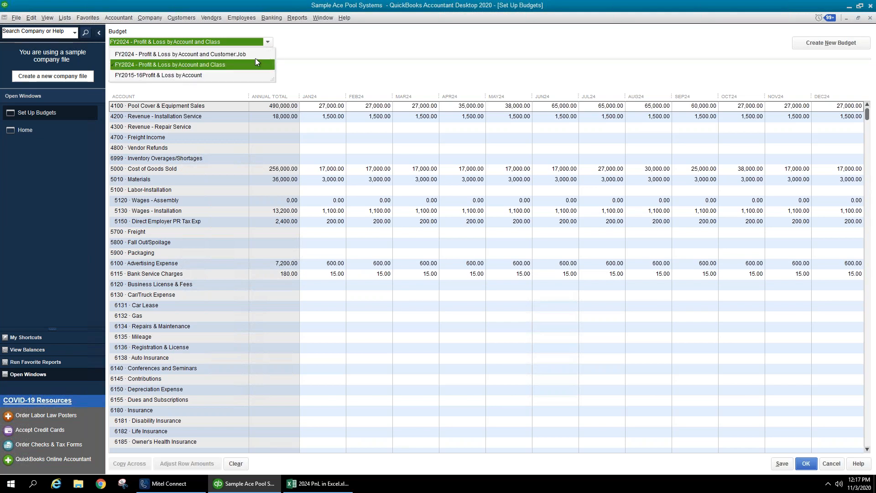
left_click(150, 54)
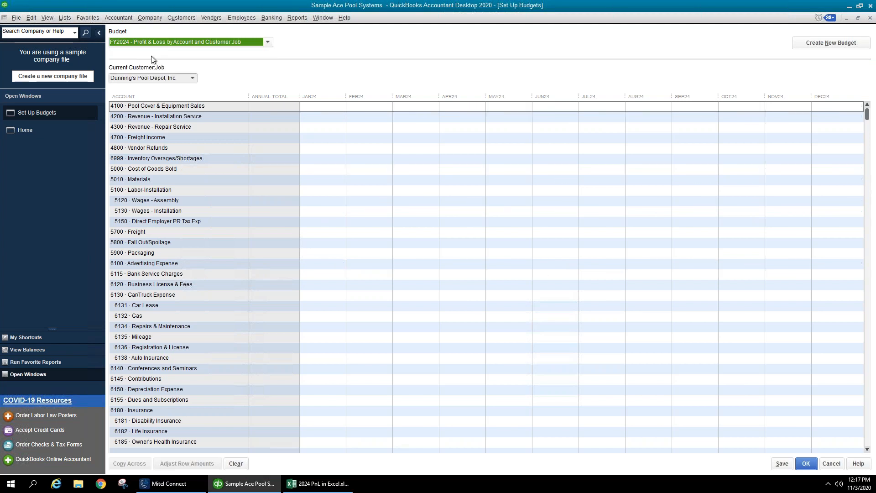
left_click(267, 42)
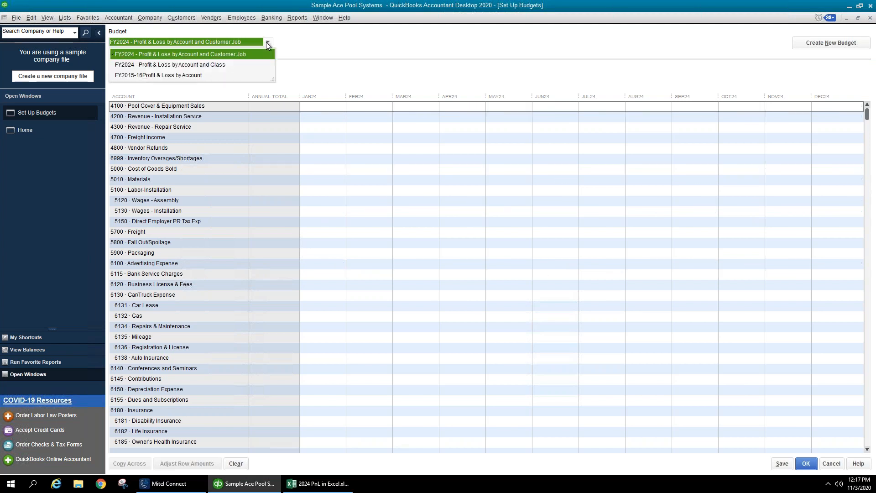
left_click(214, 76)
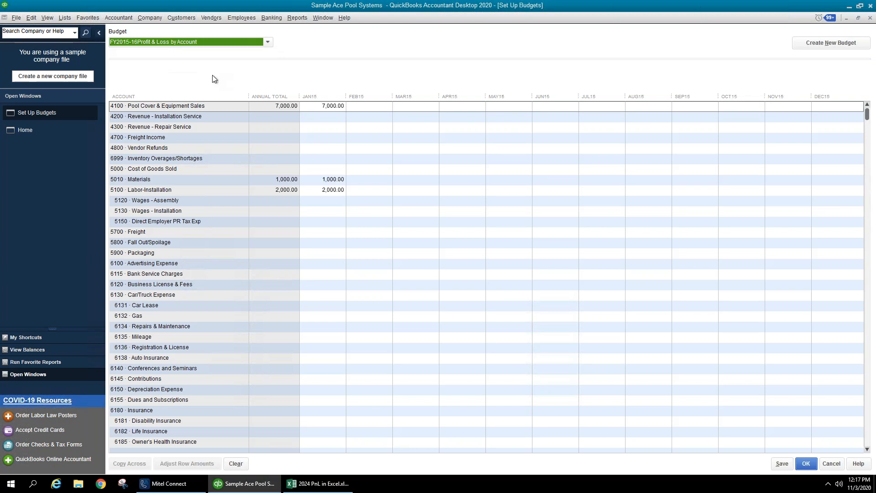
left_click(269, 42)
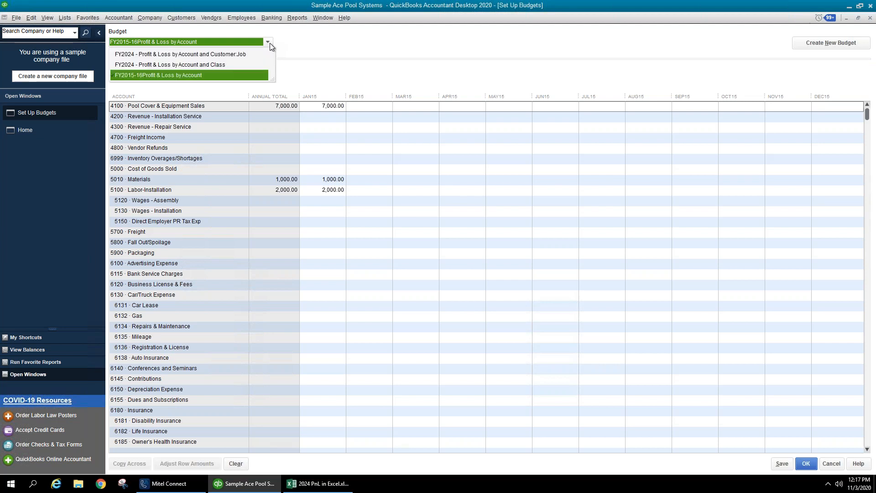
left_click(229, 65)
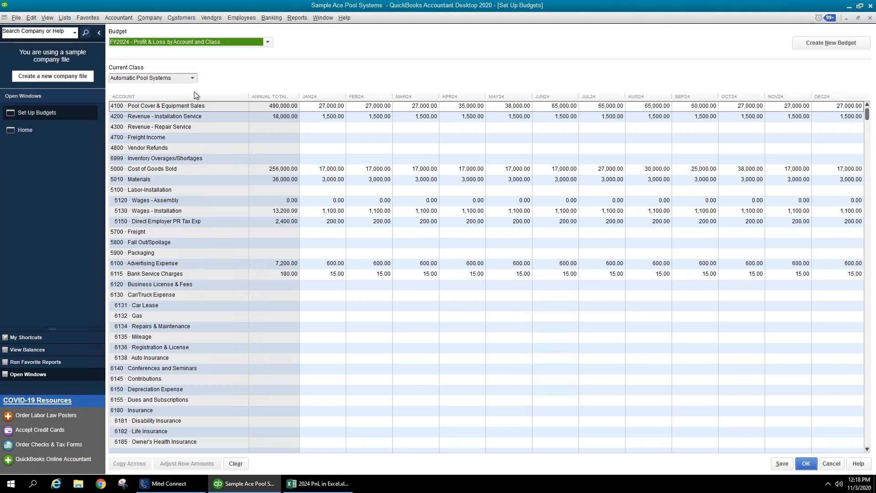
- Switch the FY2024 budget's Current Class to Manual Pool Systems
left_click(192, 79)
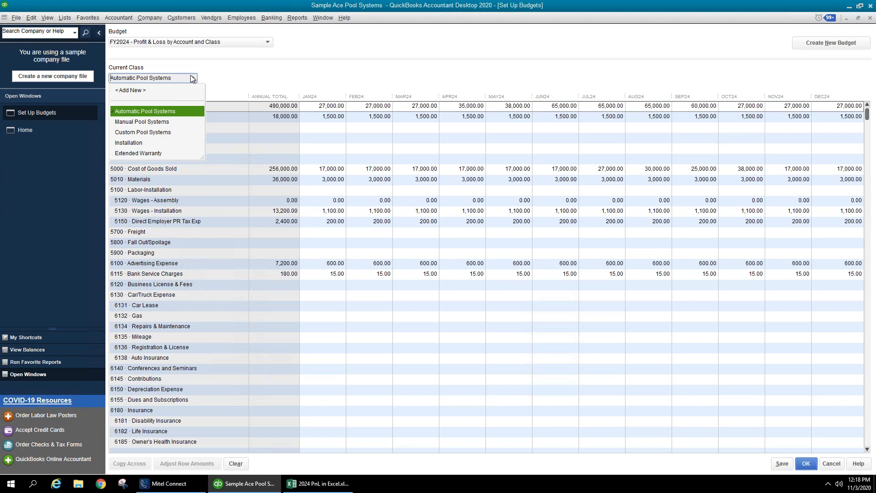
left_click(166, 121)
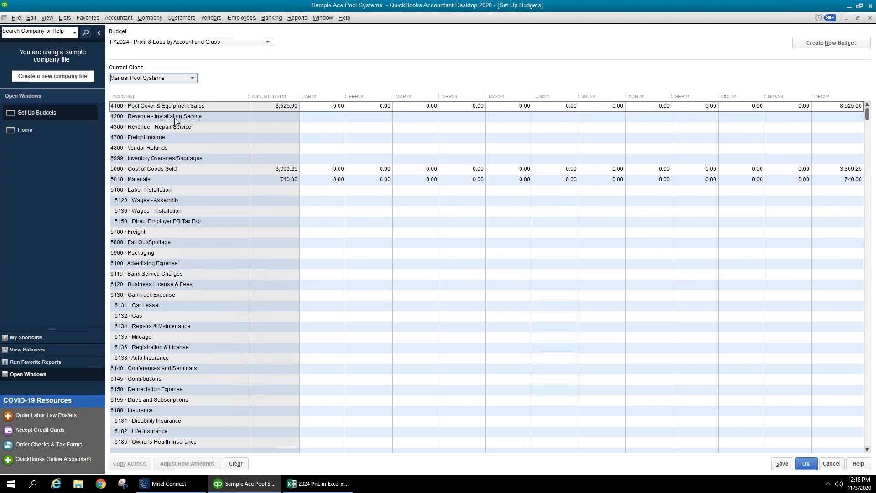
left_click(194, 78)
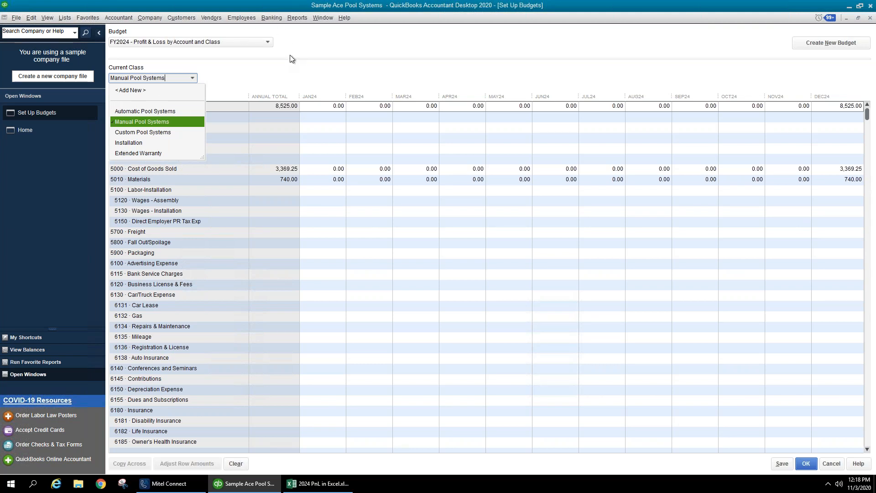
left_click(299, 20)
left_click(300, 19)
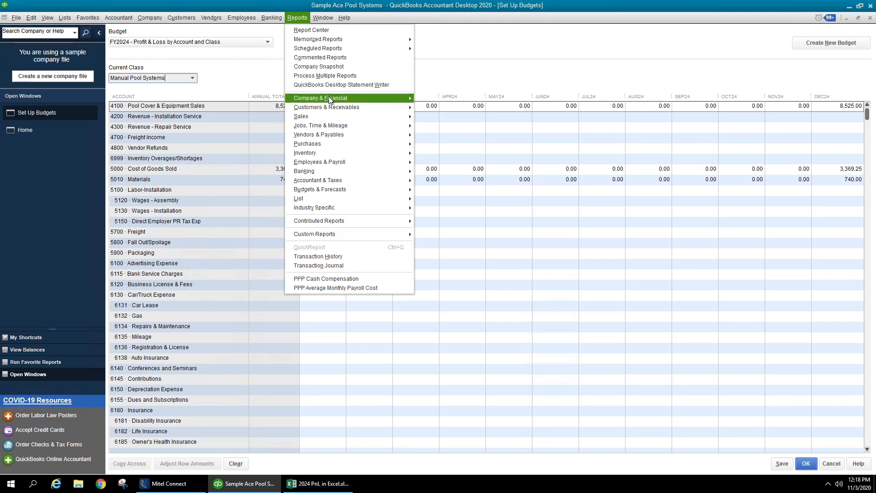
- Run the Profit & Loss Standard report for This Fiscal Year (2024)
mouse_move(399, 103)
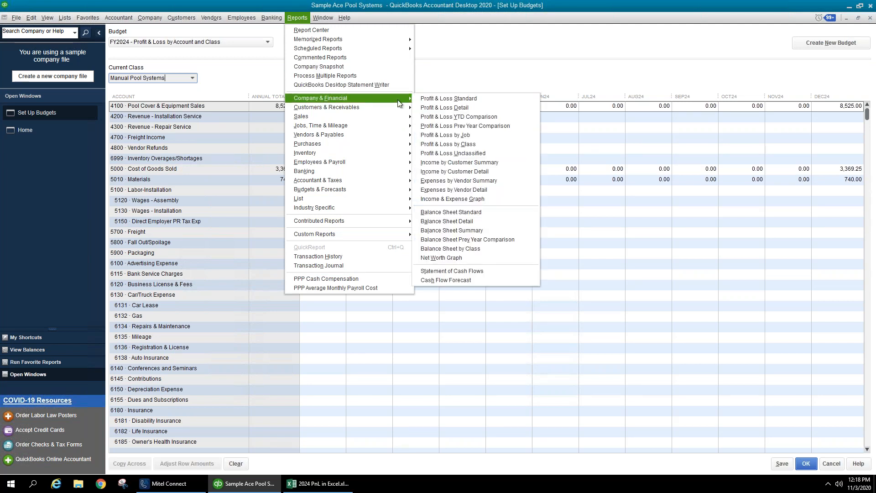
left_click(438, 102)
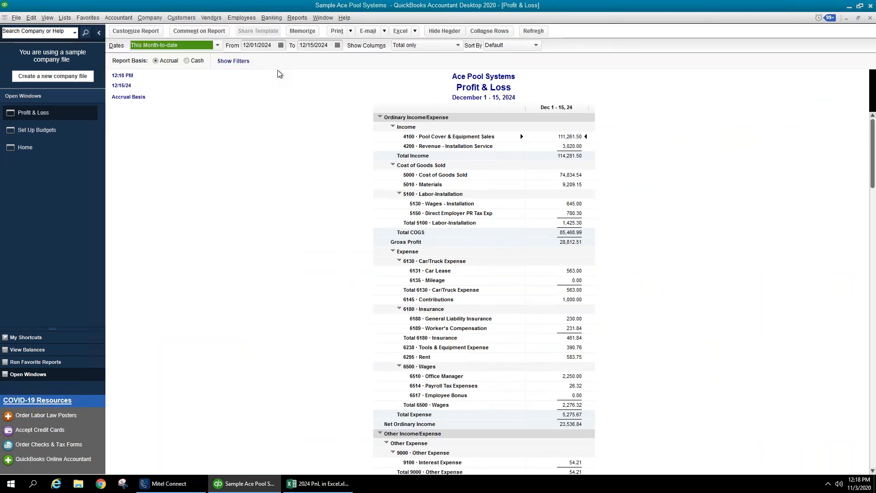
left_click(218, 46)
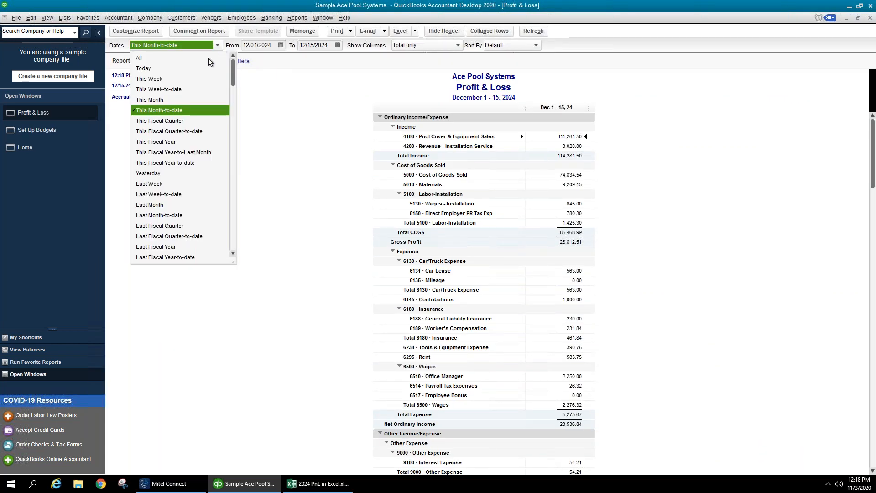
left_click(175, 143)
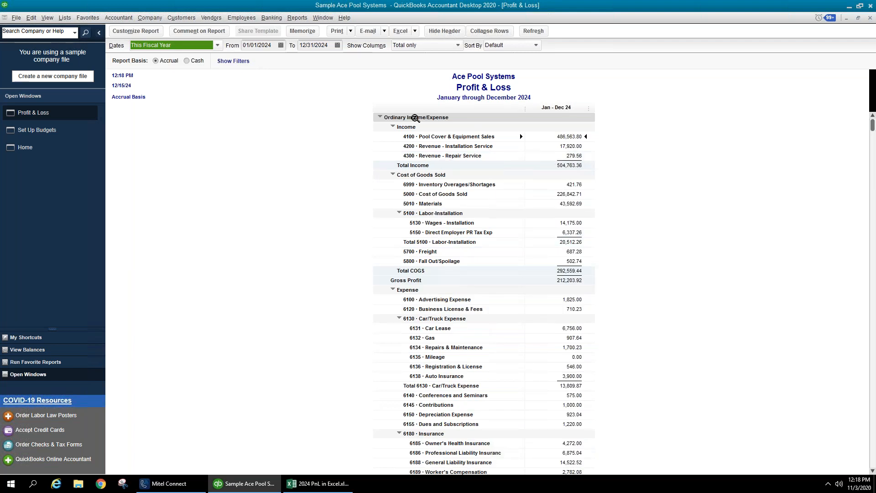
- Filter the report by Class to Automatic Pool Systems
left_click(135, 31)
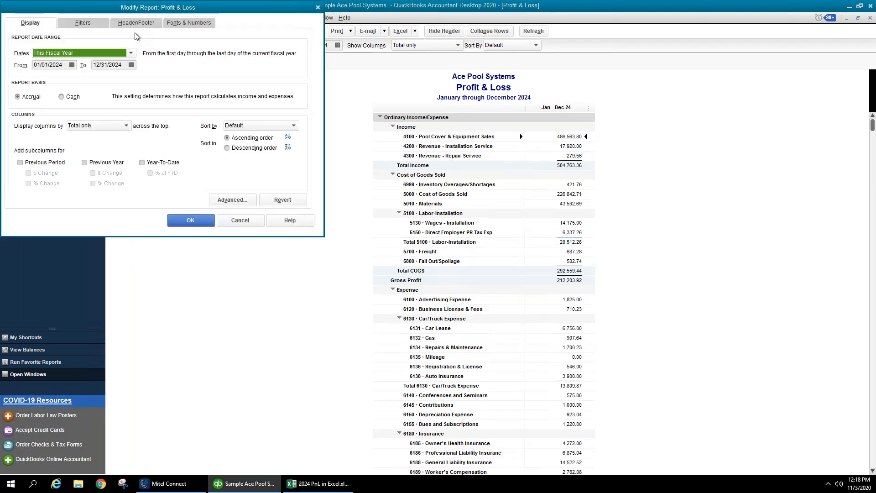
left_click(95, 25)
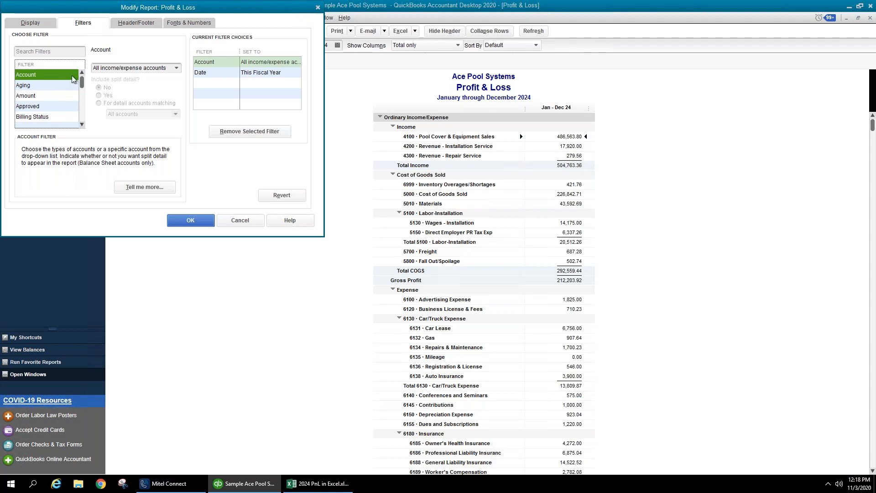
left_click(82, 113)
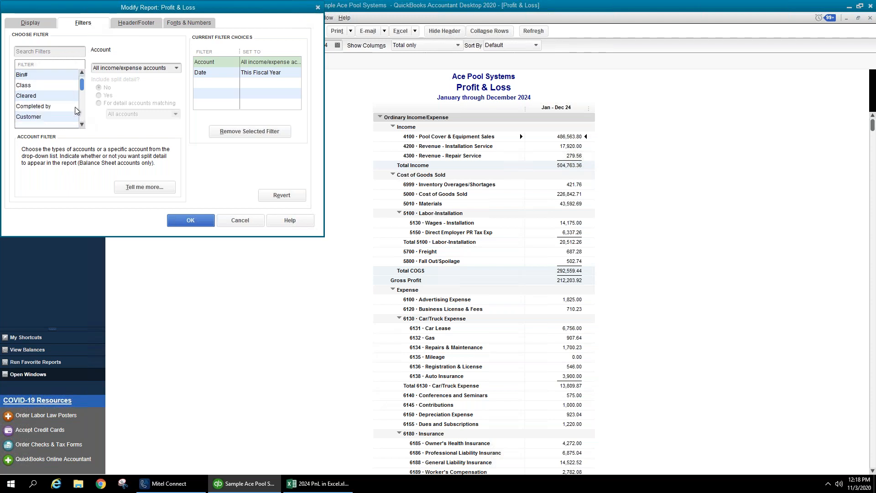
left_click(45, 85)
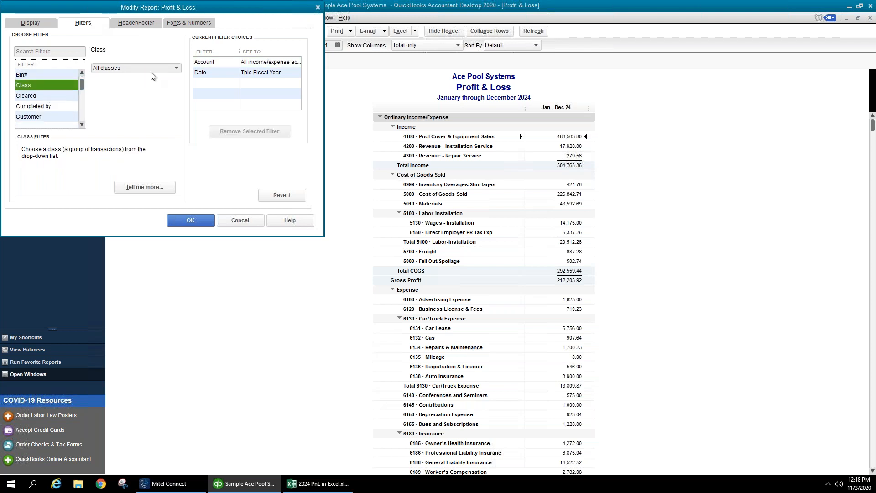
left_click(176, 68)
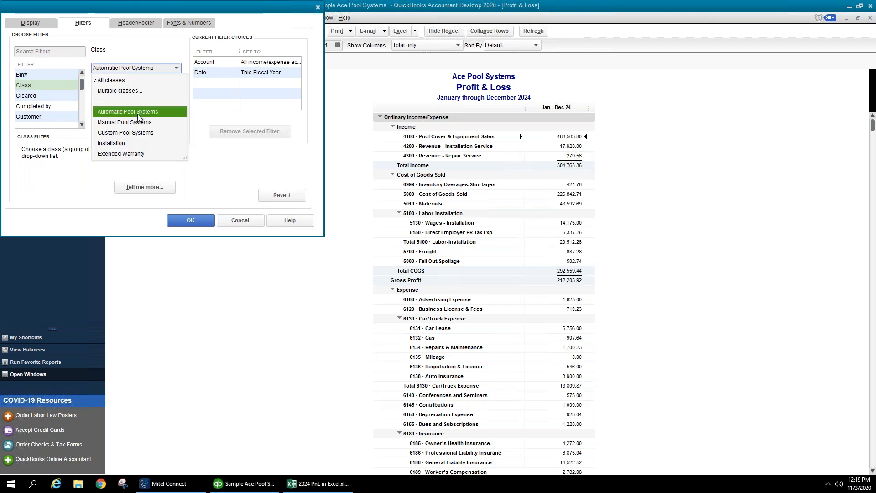
left_click(137, 113)
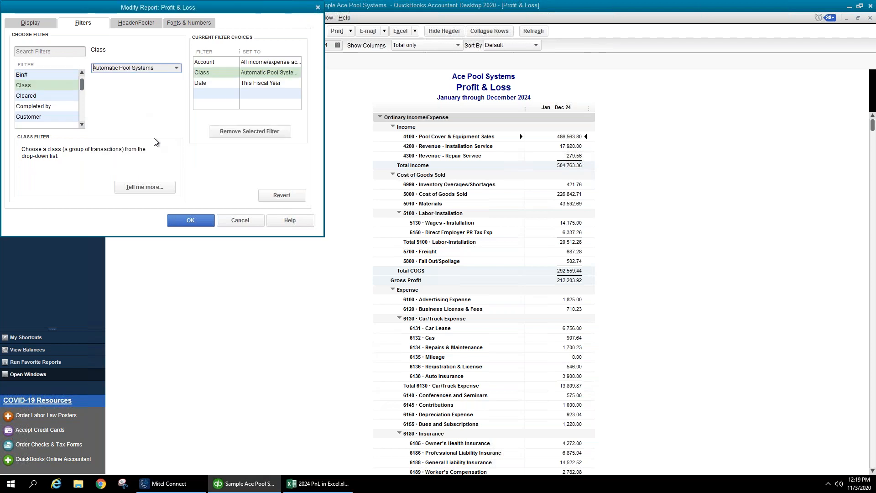
left_click(197, 224)
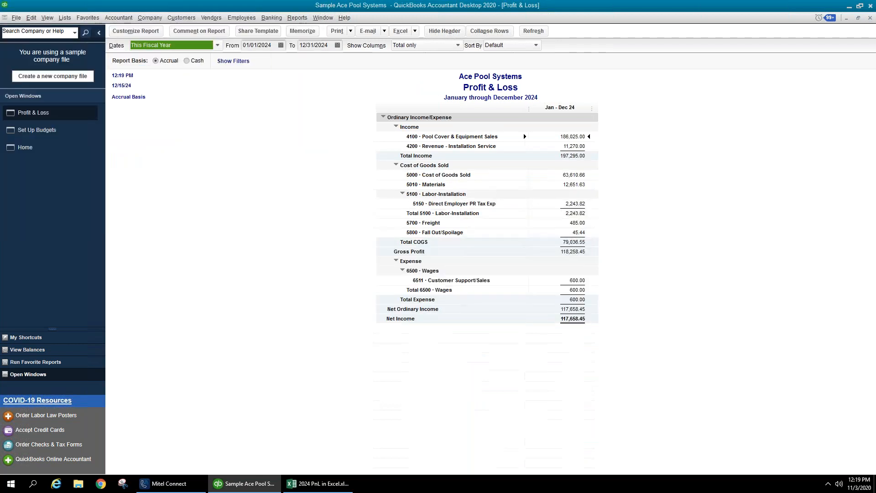
- Show the P&L by month and retitle it 'Profit & Loss-Automatic Pool Systems'
left_click(410, 46)
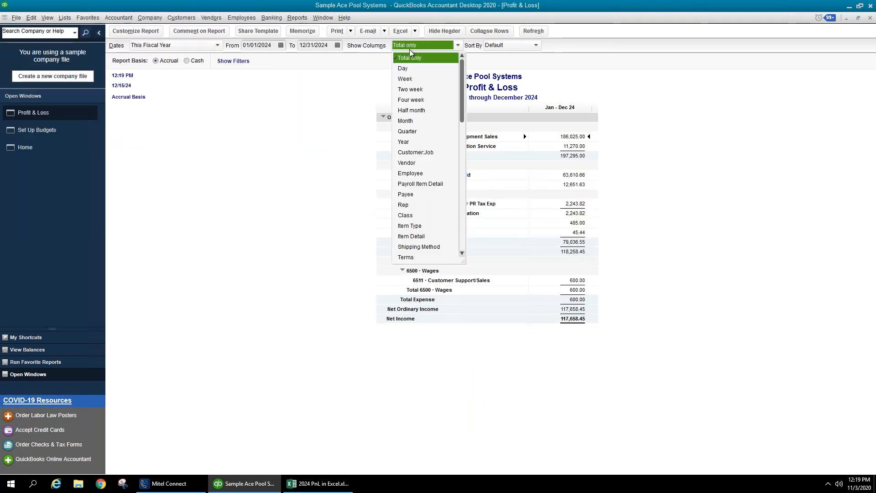
left_click(410, 122)
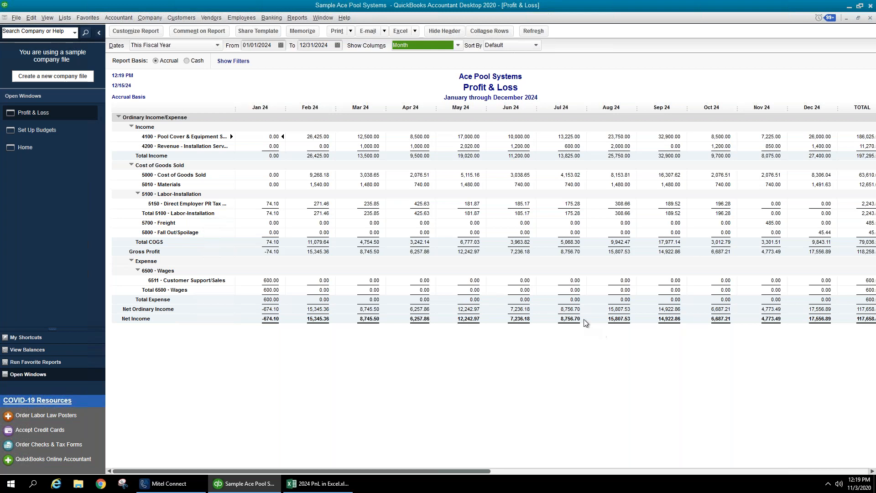
left_click(147, 37)
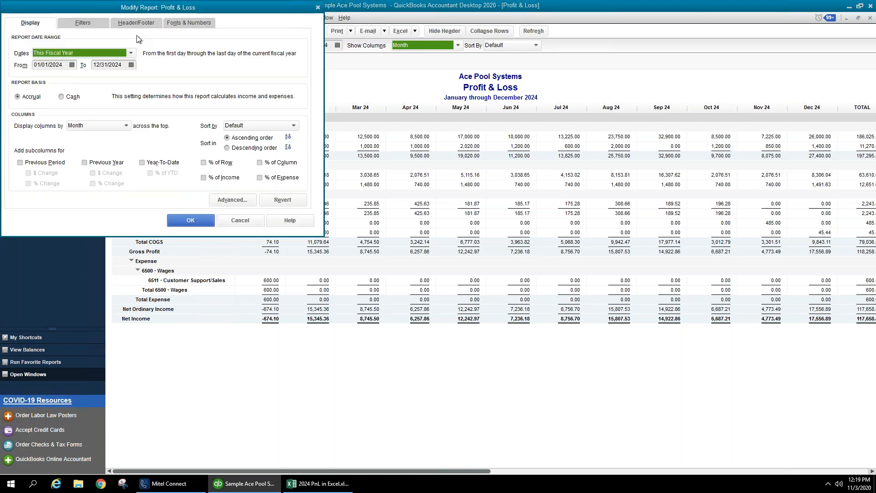
left_click(136, 23)
left_click(145, 66)
type("-Auto")
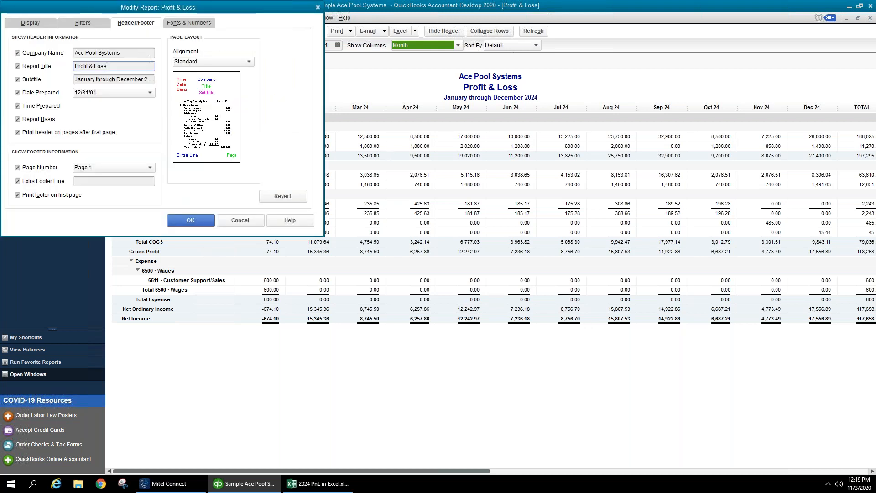
type("matic Pool Systems")
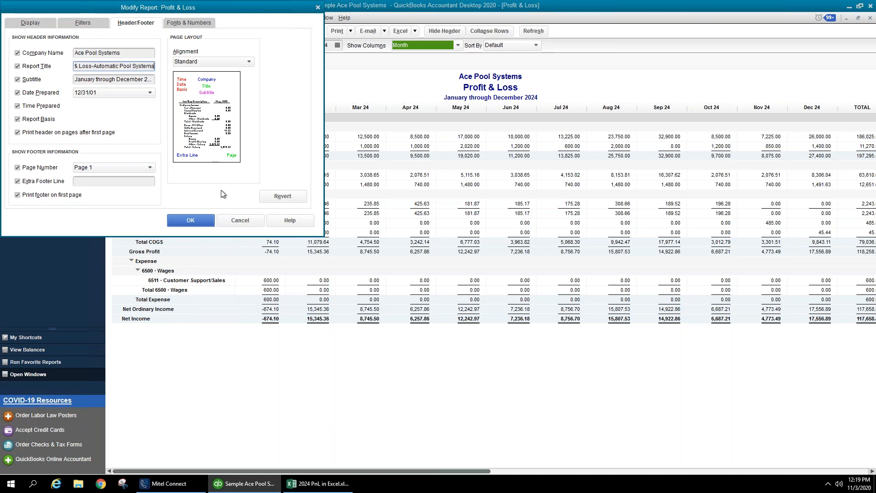
left_click(206, 224)
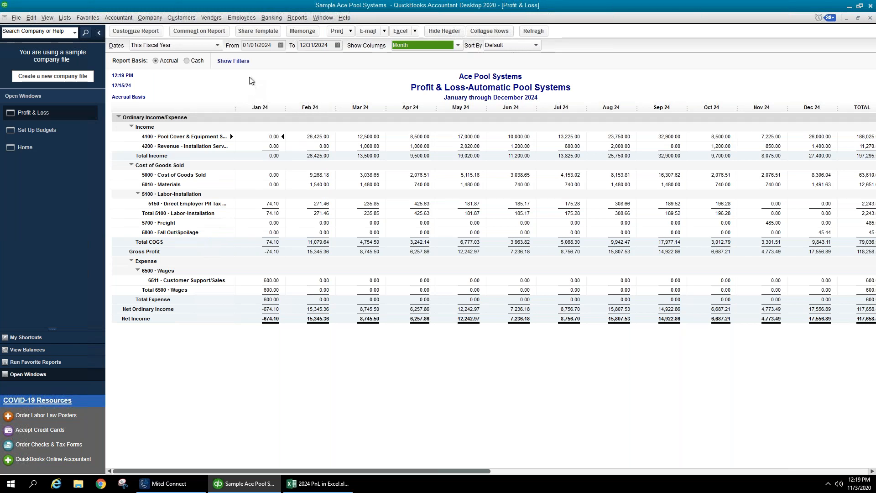
- Memorize the retitled report in the Accountant report group
left_click(301, 31)
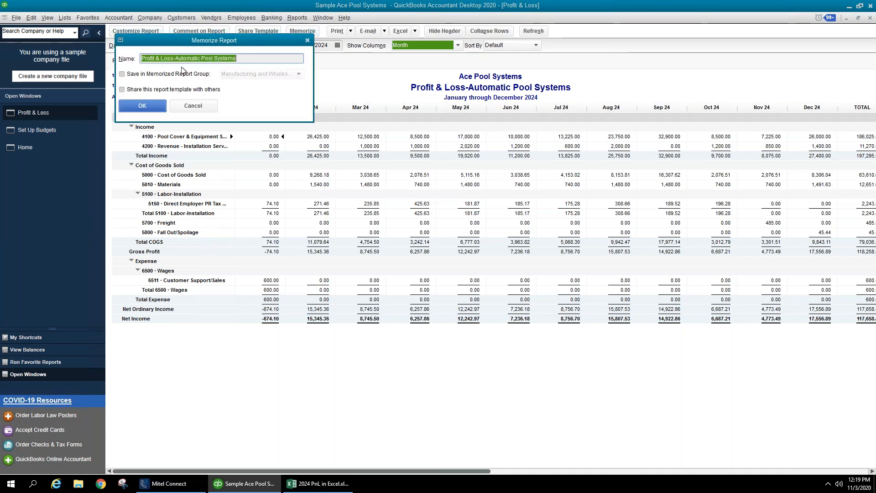
left_click(214, 74)
left_click(247, 76)
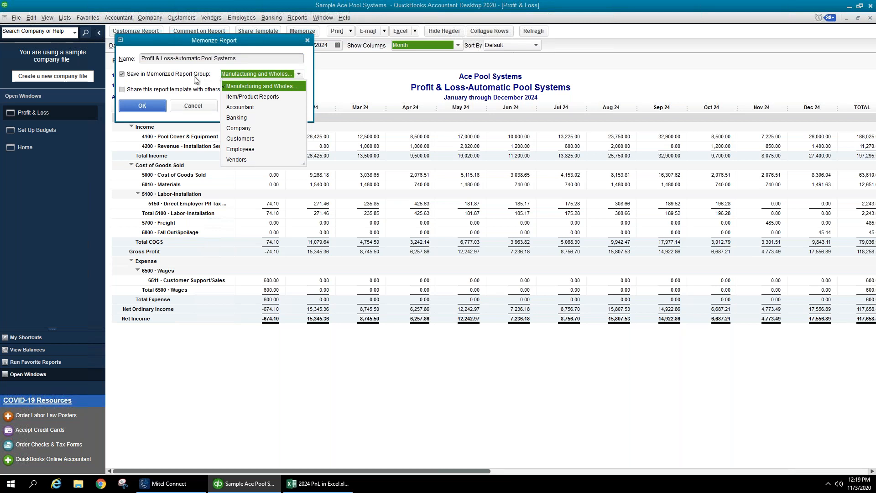
left_click(237, 111)
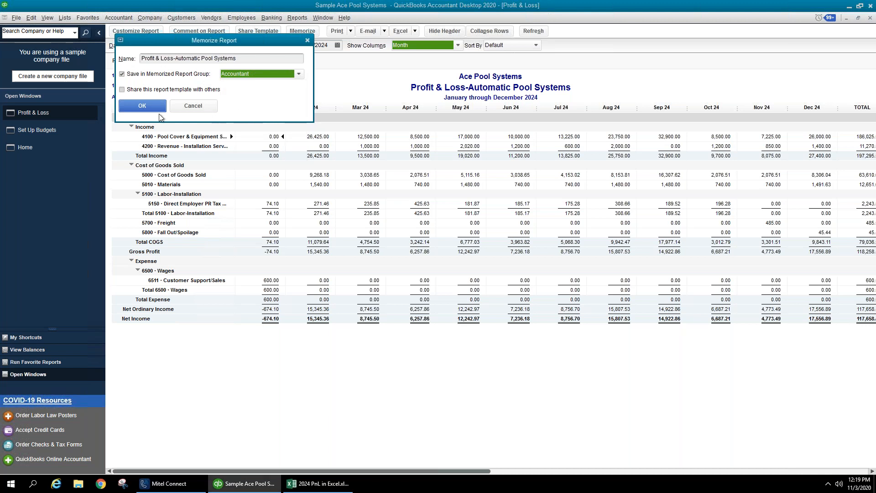
left_click(136, 107)
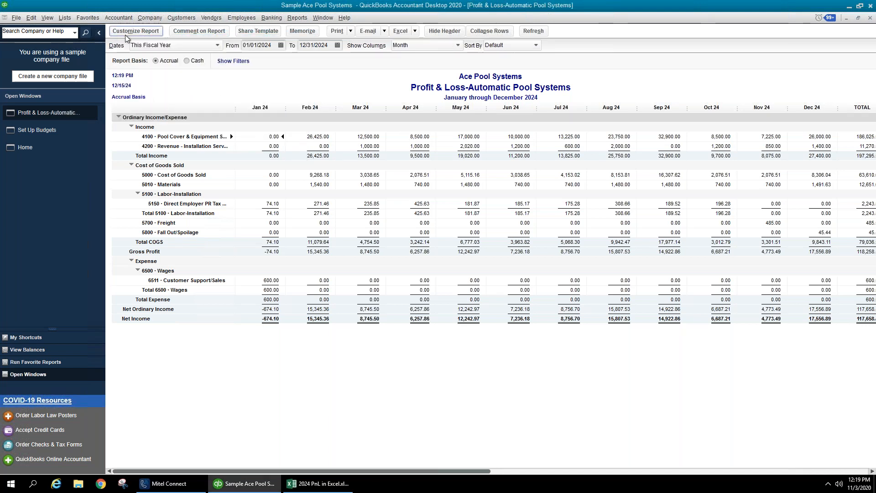
- Filter the P&L report by Class to Manual Pool Systems
left_click(125, 35)
left_click(84, 23)
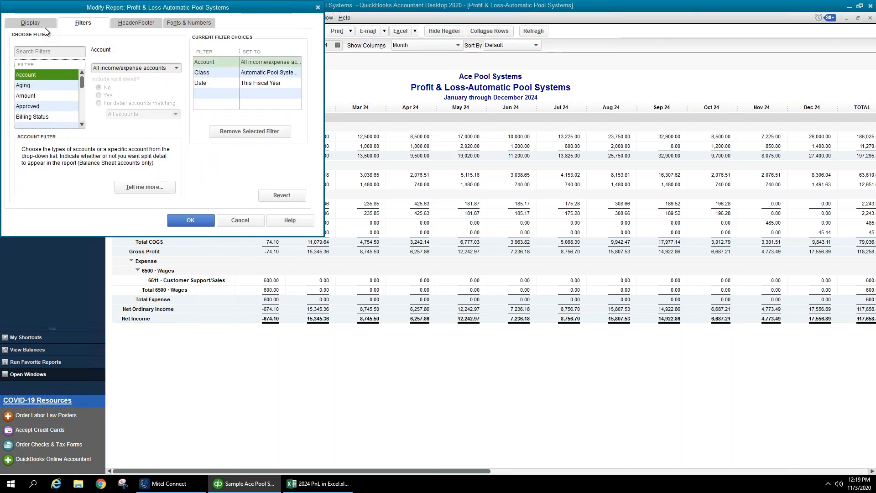
left_click(202, 74)
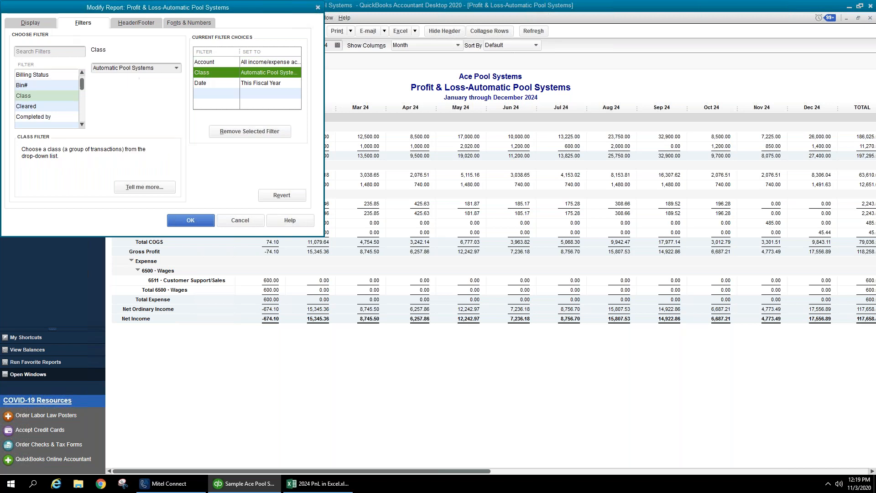
left_click(177, 69)
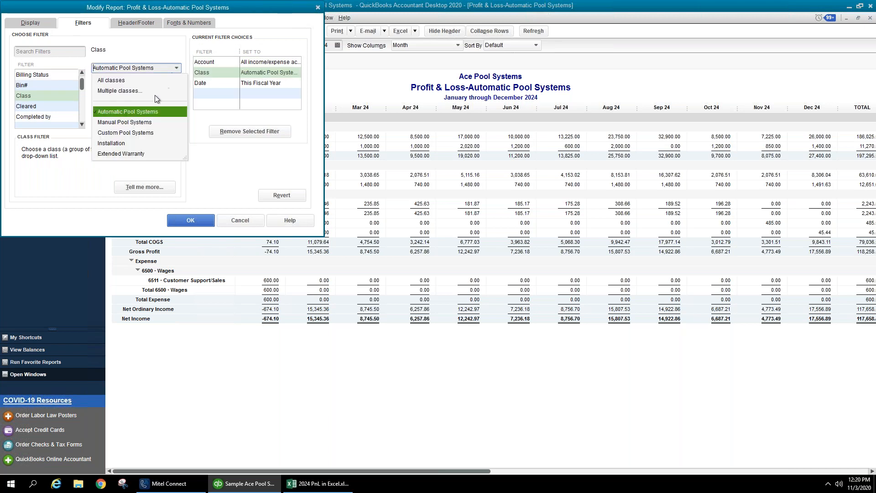
left_click(150, 123)
left_click(199, 221)
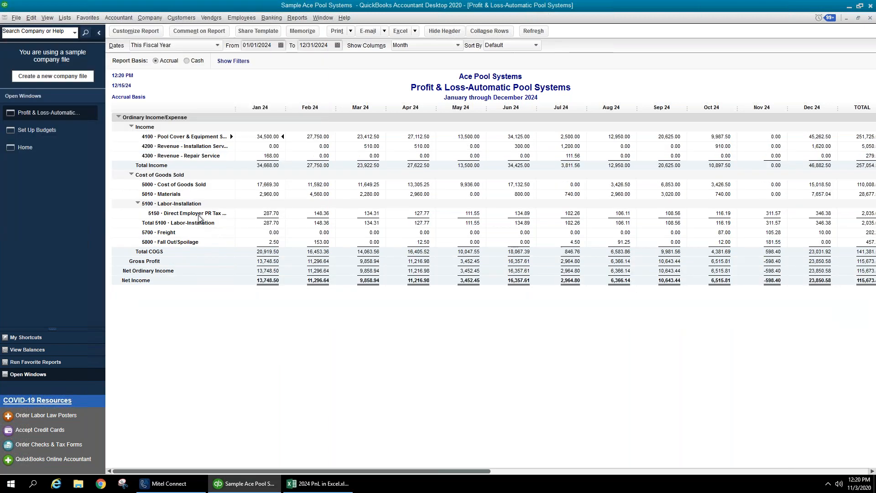
- Change the report title to 'Profit & Loss-Manual Pool Systems'
left_click(130, 32)
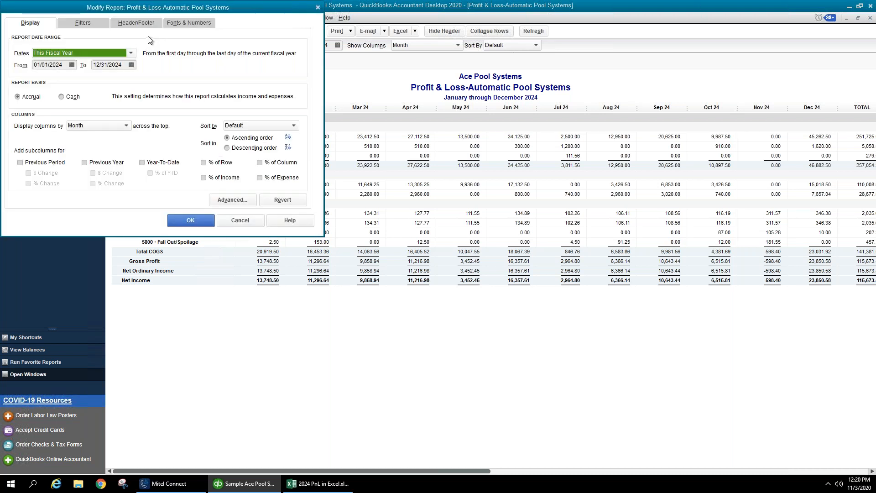
left_click(136, 23)
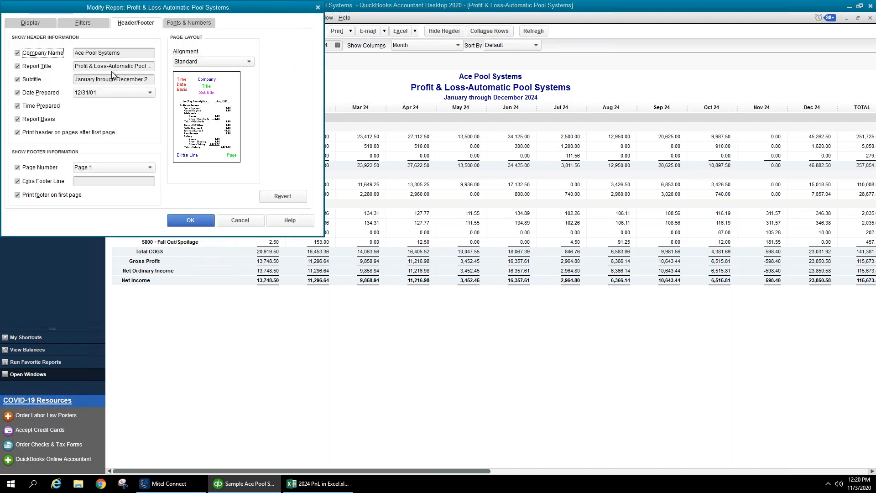
left_click_drag(110, 66, 182, 73)
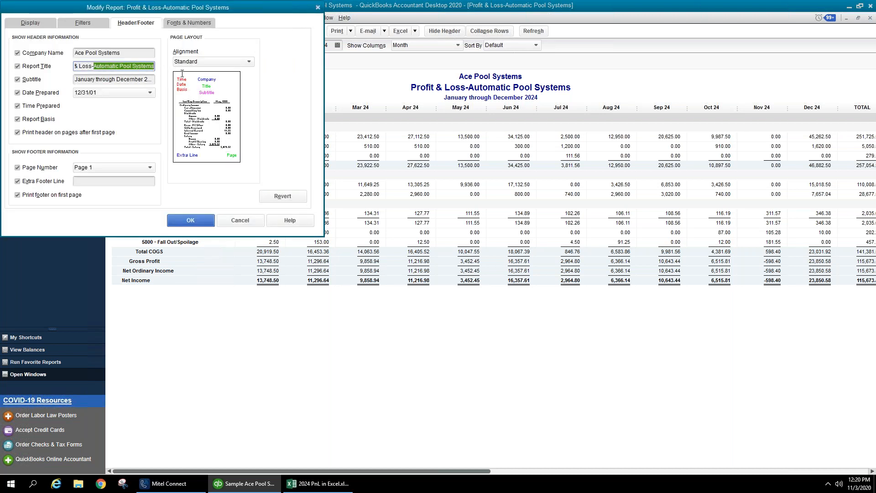
type("Manual ")
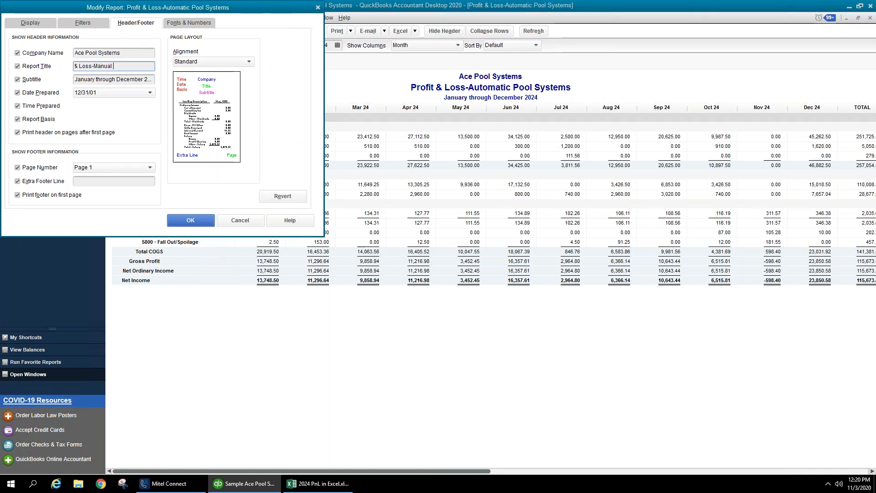
type("Pool Systems")
left_click(190, 220)
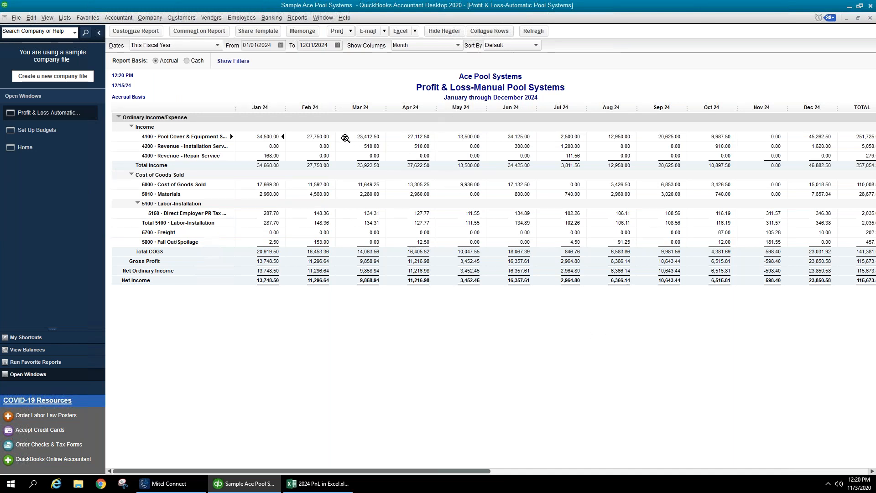
- Memorize 'Profit & Loss-Manual Pool Systems' as a new report in the Accountant group
left_click(293, 31)
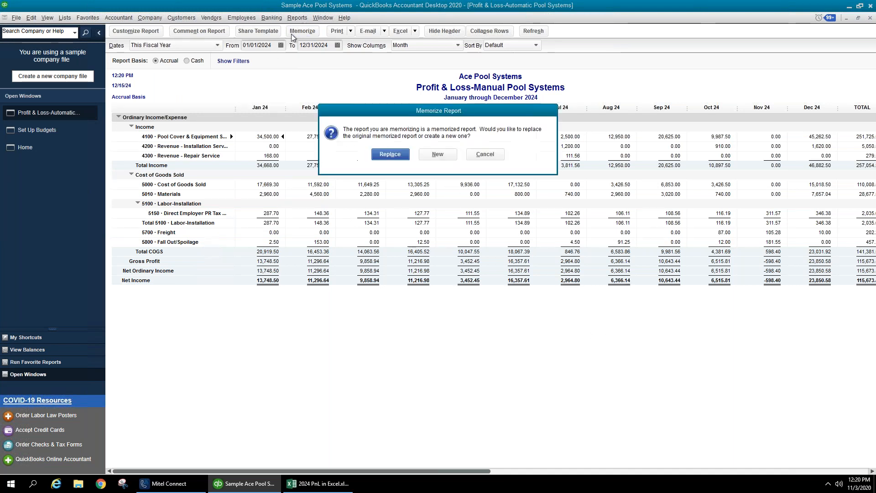
left_click(432, 153)
left_click(189, 73)
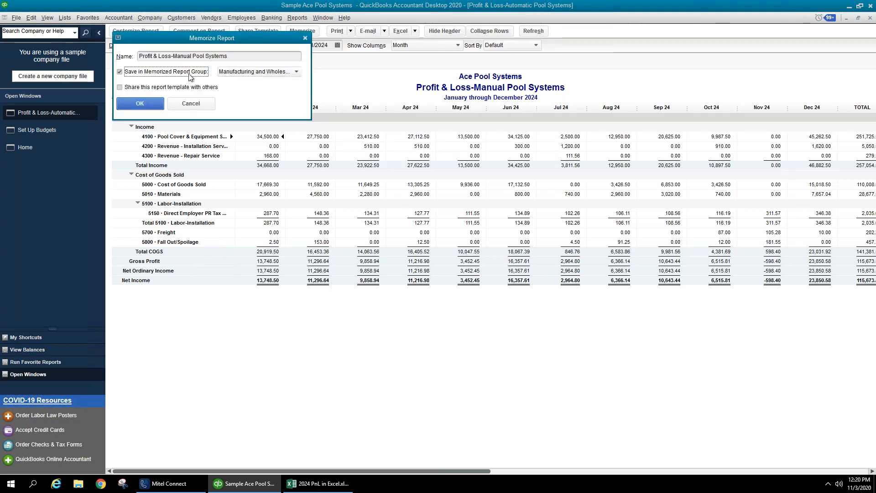
left_click(262, 73)
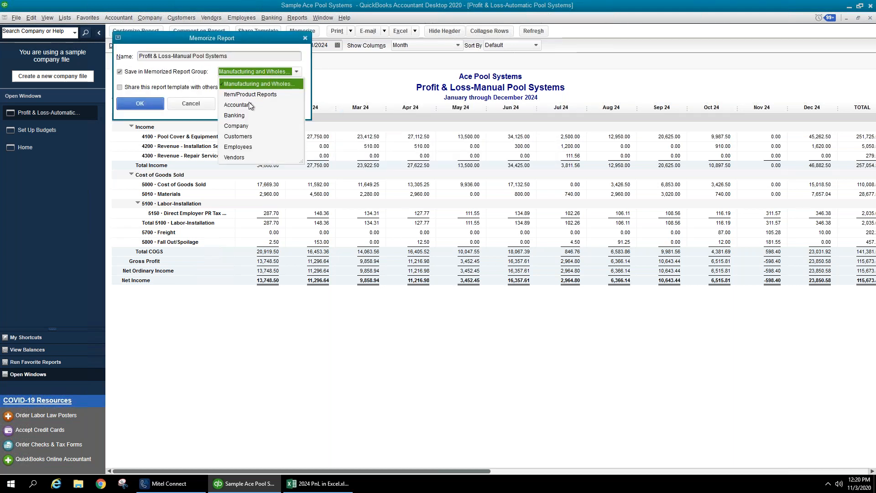
left_click(251, 106)
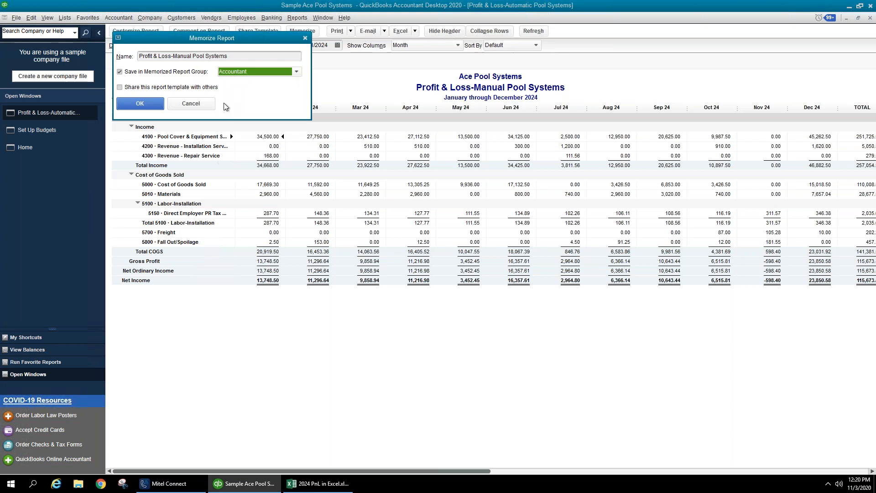
left_click(140, 104)
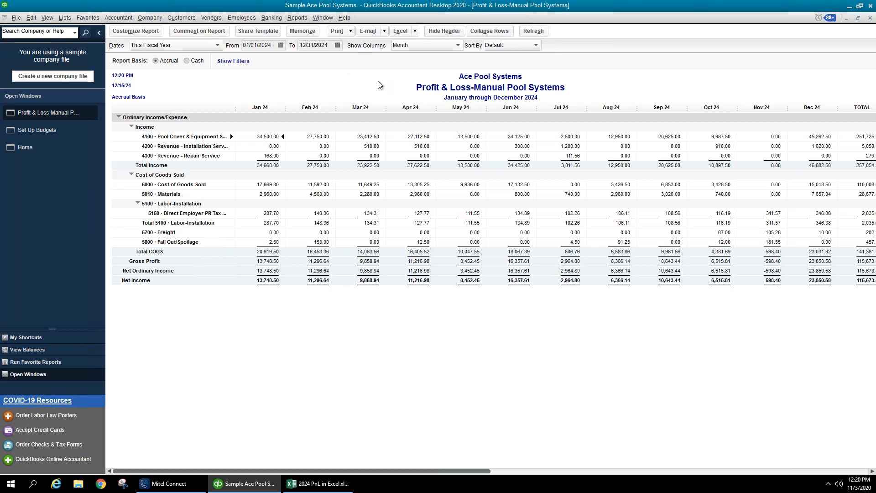
left_click(299, 19)
mouse_move(332, 40)
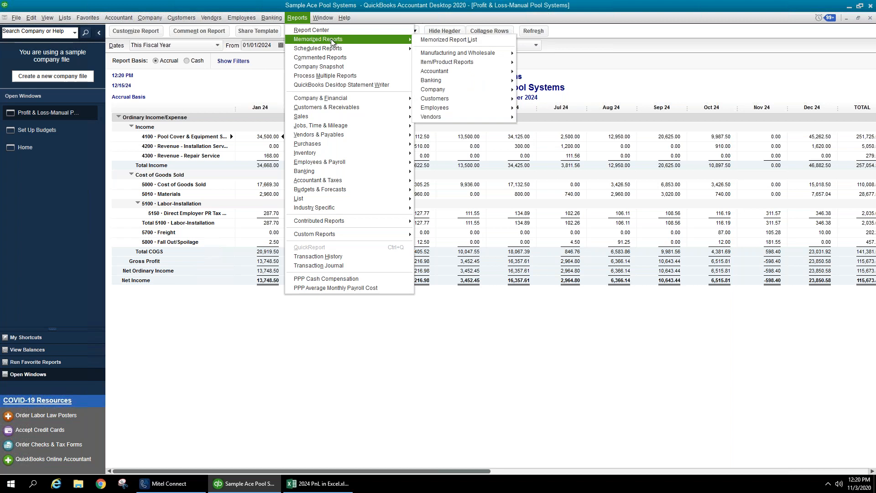
mouse_move(465, 70)
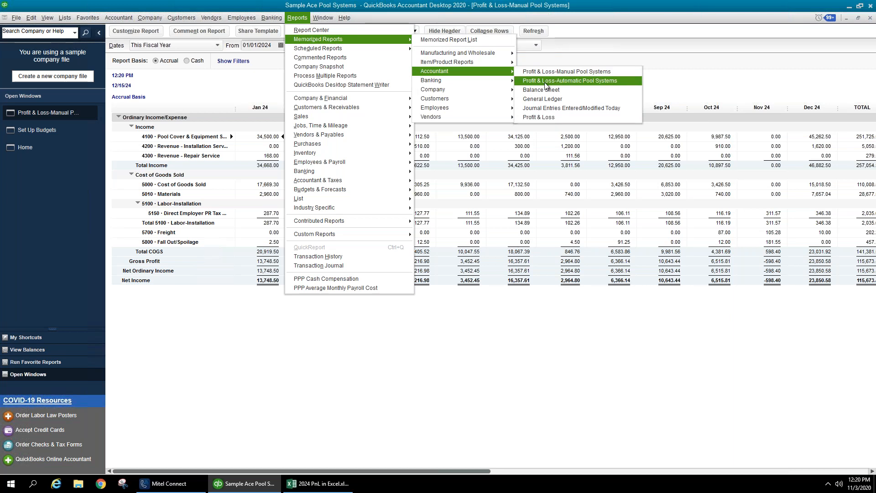
left_click(737, 84)
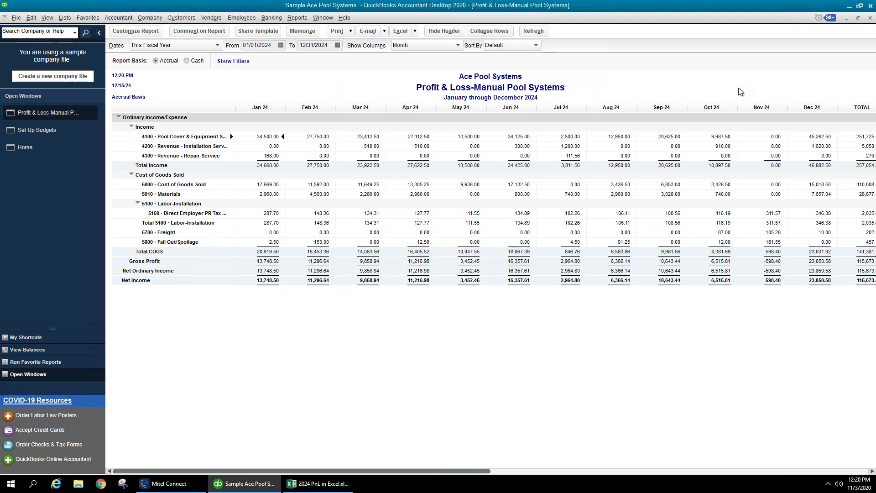
- Close the P&L report, review the existing classes and FY2024 budget, then start a new 2025 Profit and Loss budget
left_click(870, 18)
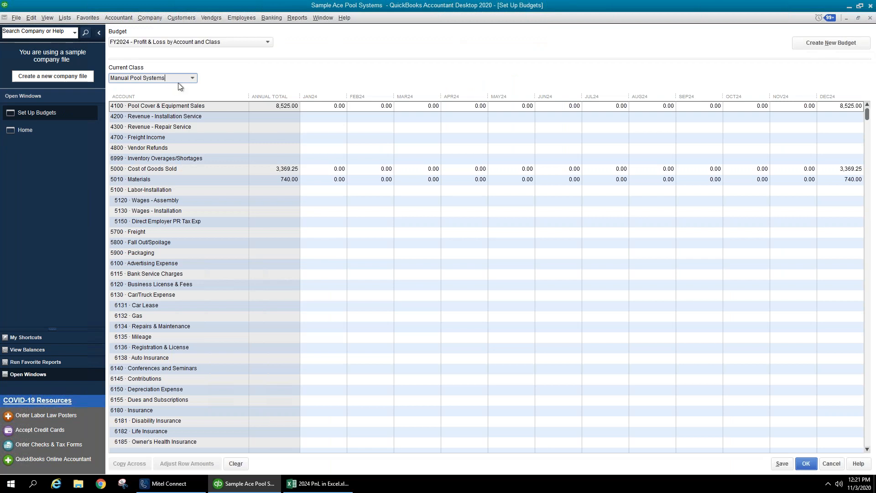
left_click(192, 79)
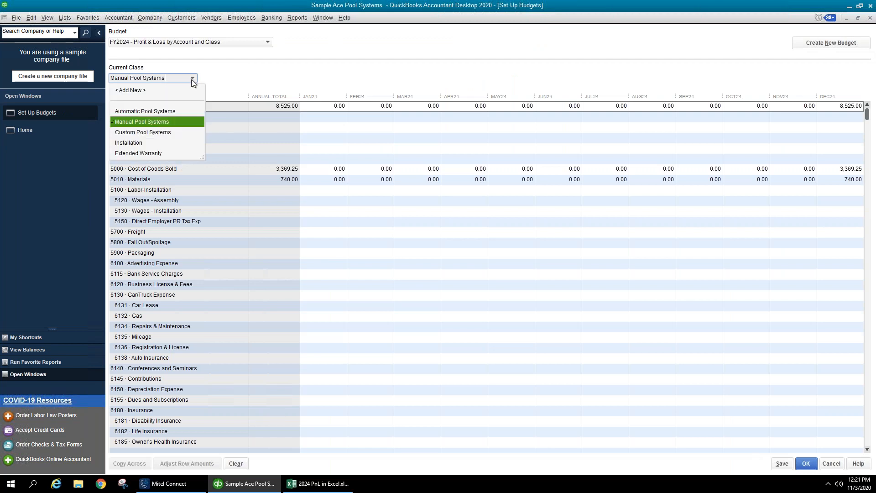
left_click(269, 44)
left_click(270, 45)
left_click(268, 46)
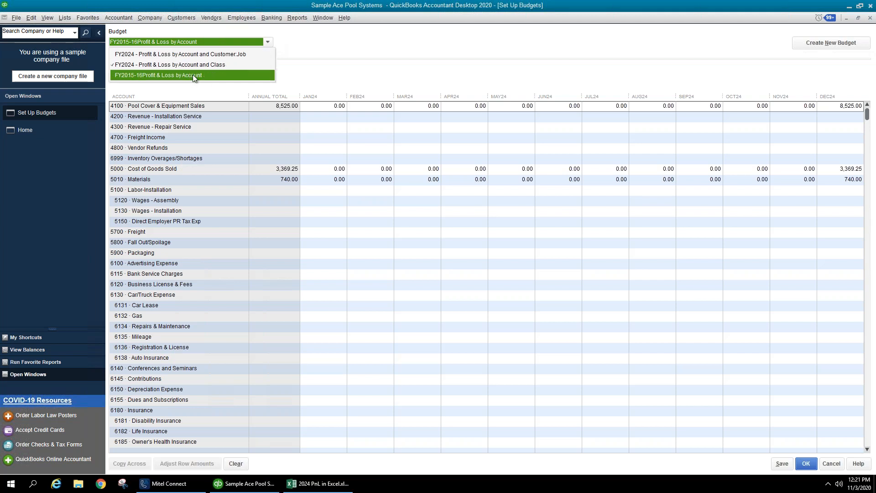
left_click(348, 72)
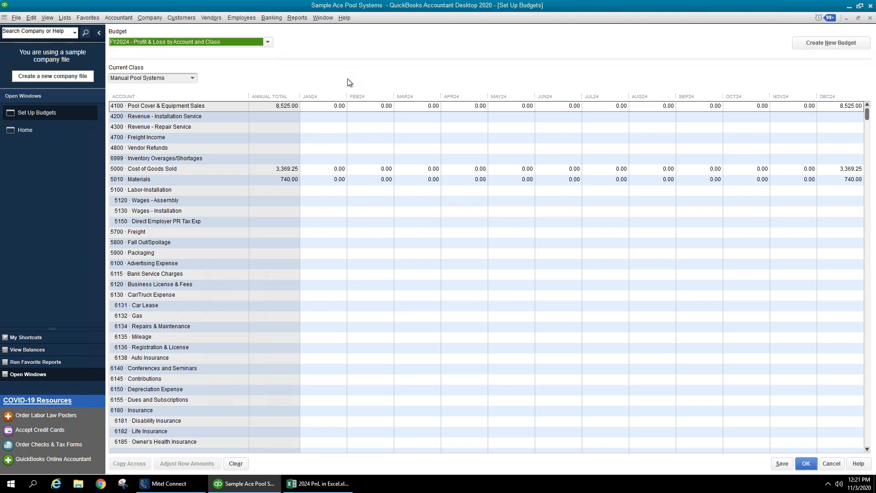
left_click(804, 43)
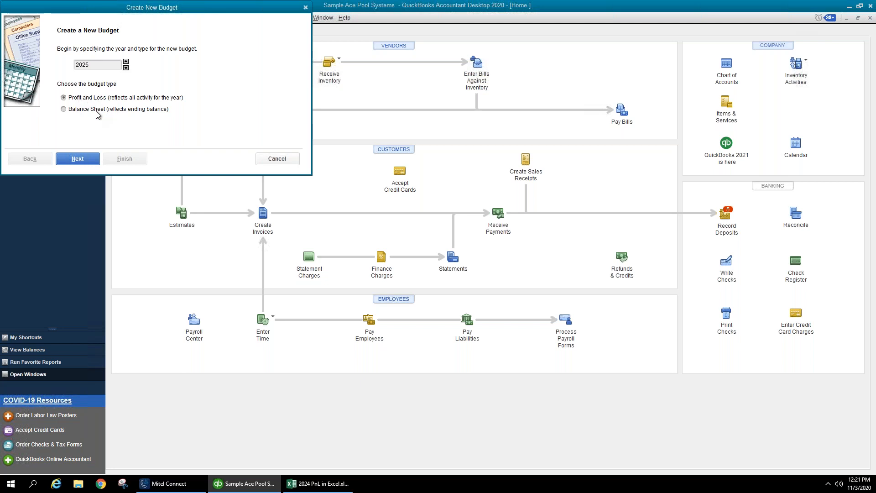
- Build the FY2025 P&L budget by Account and Class from previous year's actual data
left_click(92, 163)
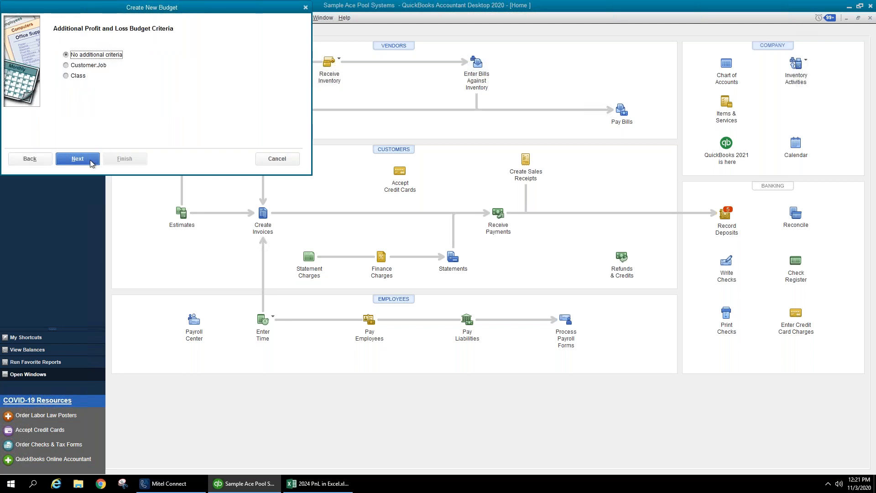
left_click(84, 79)
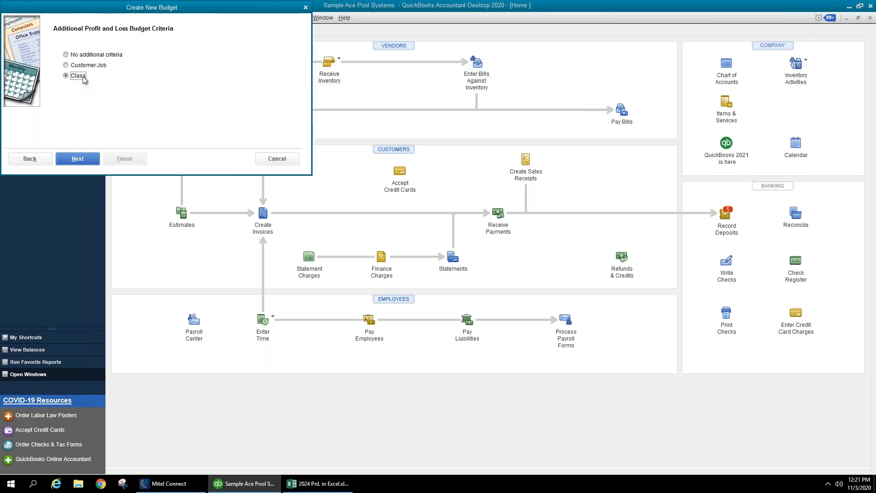
left_click(88, 160)
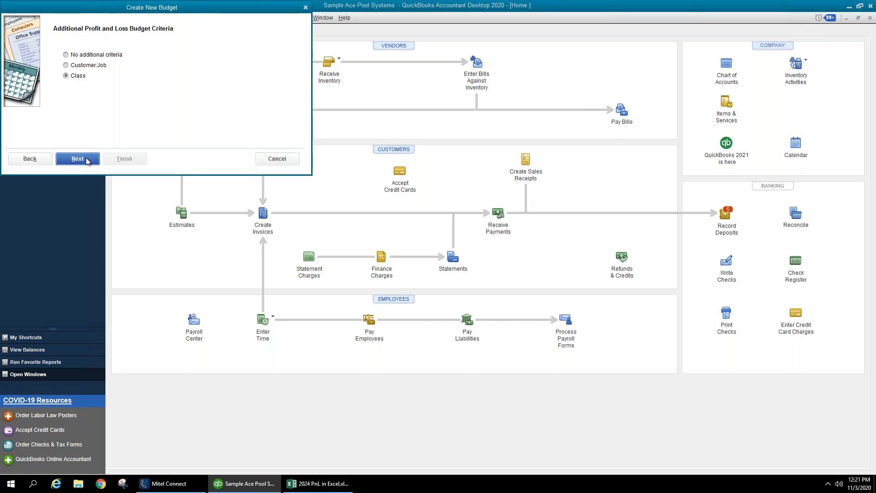
left_click(78, 78)
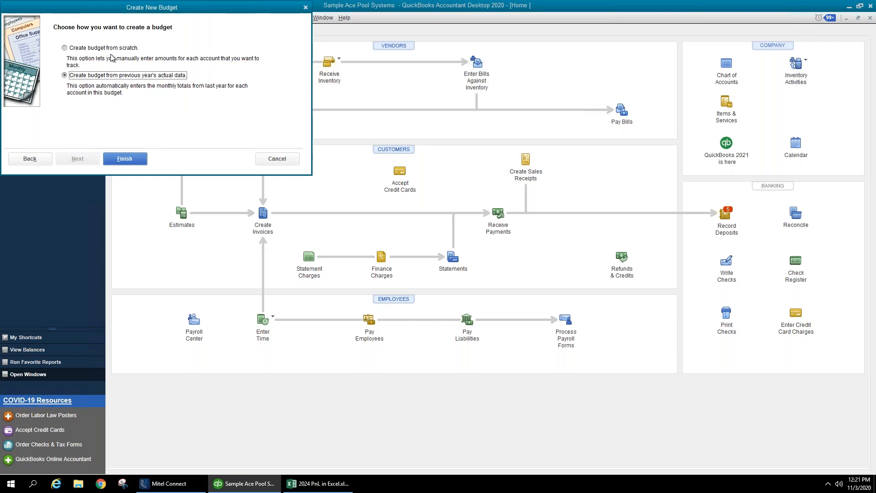
left_click(132, 160)
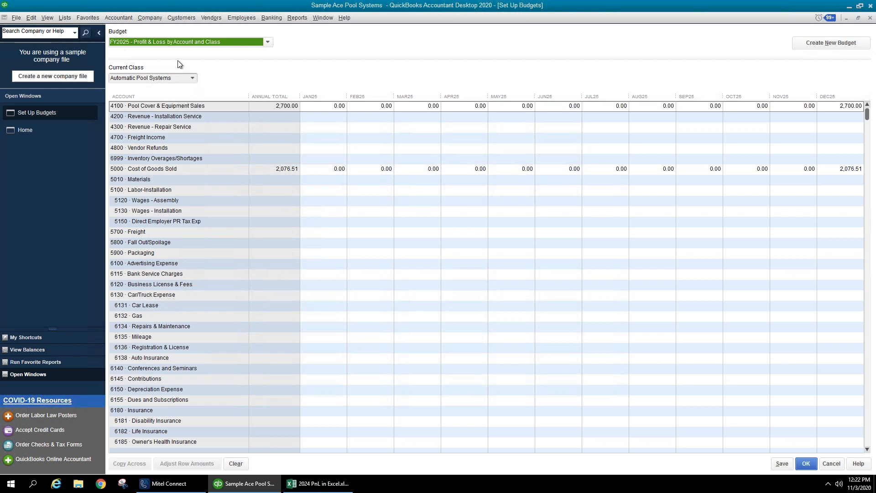
left_click(193, 79)
left_click(169, 121)
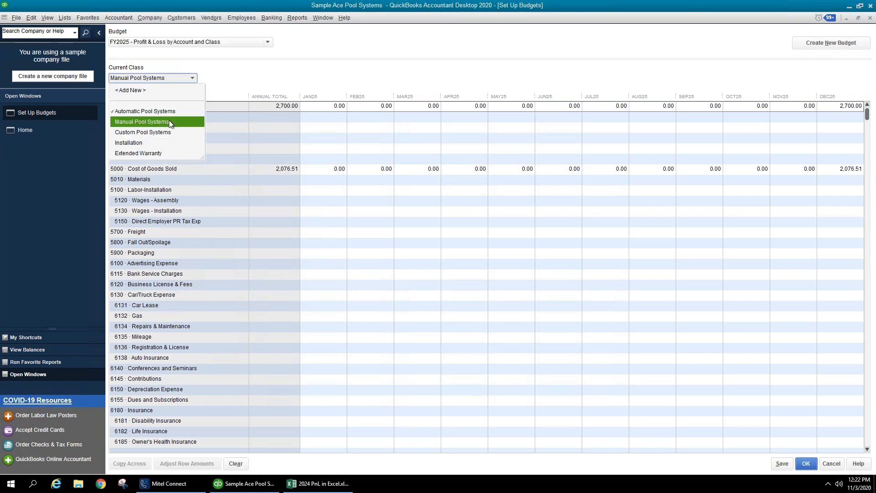
left_click(192, 78)
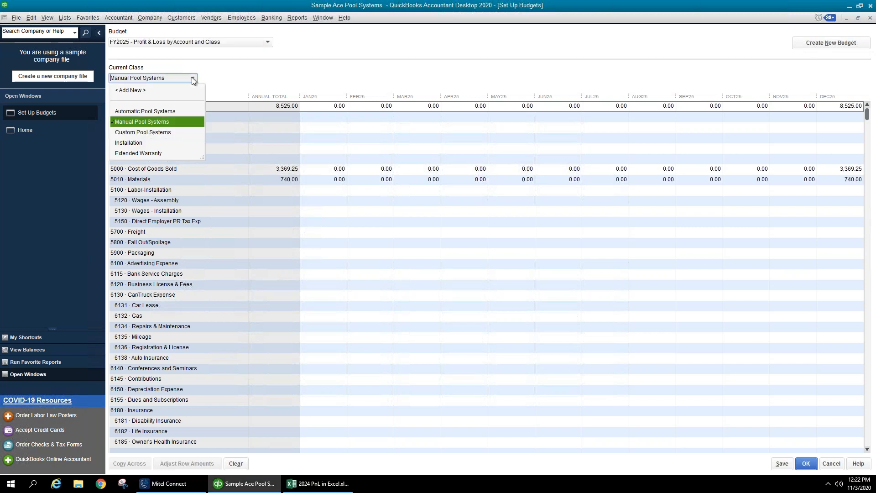
left_click(158, 133)
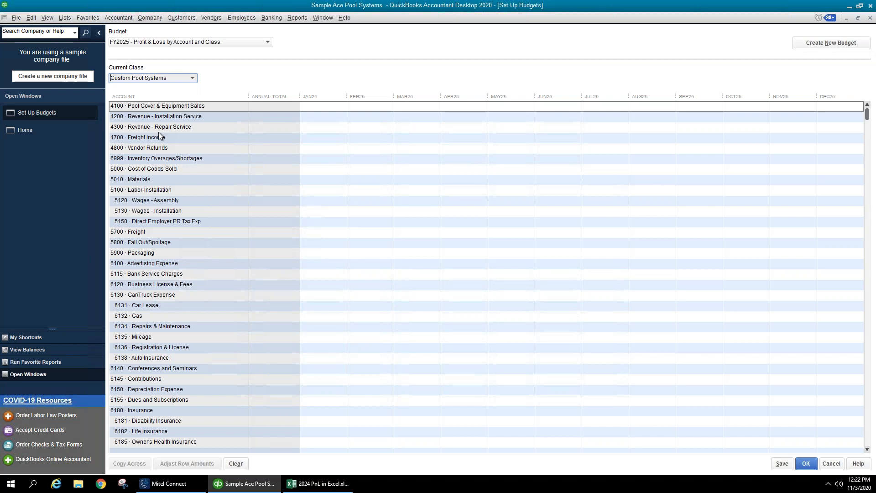
left_click(193, 79)
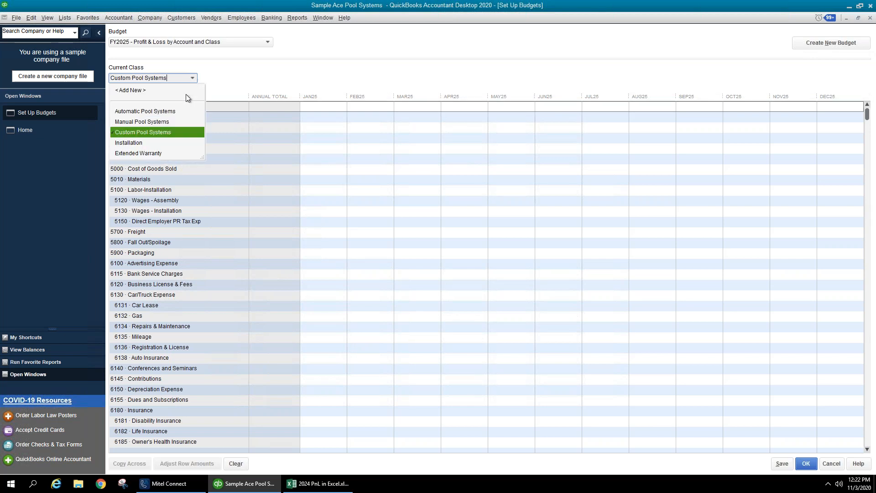
left_click(147, 142)
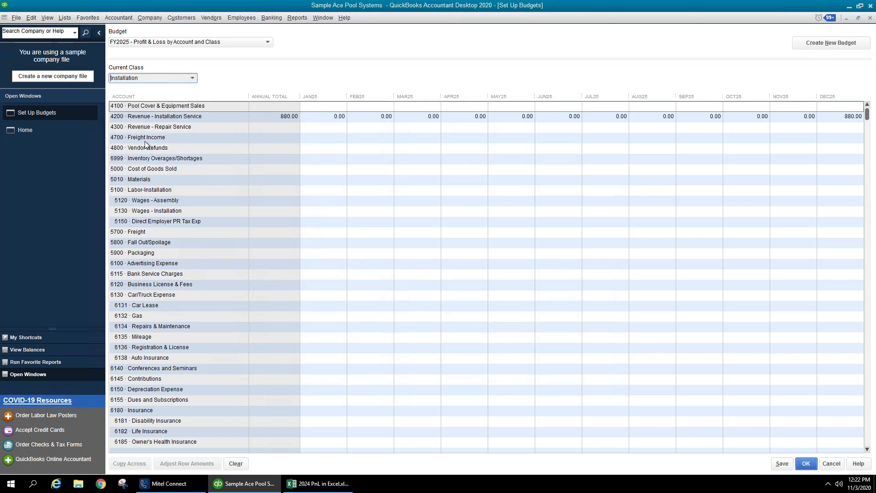
left_click(192, 79)
left_click(145, 156)
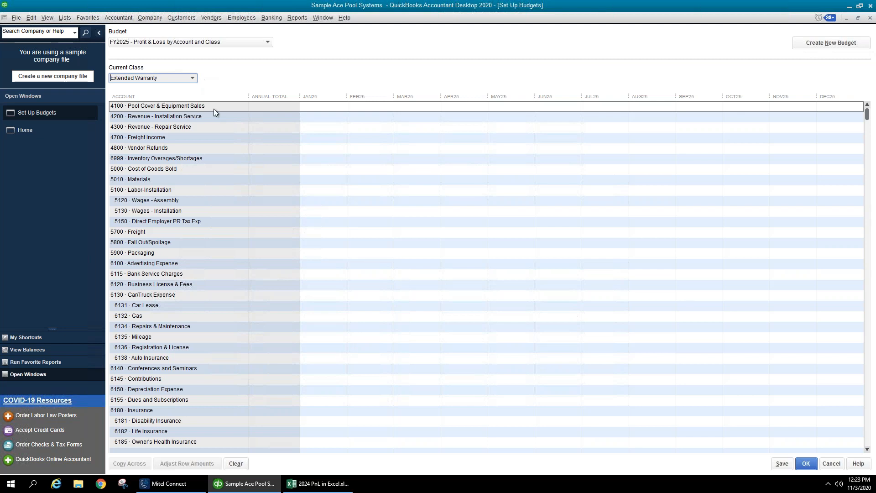
left_click(192, 78)
left_click(168, 119)
left_click(184, 43)
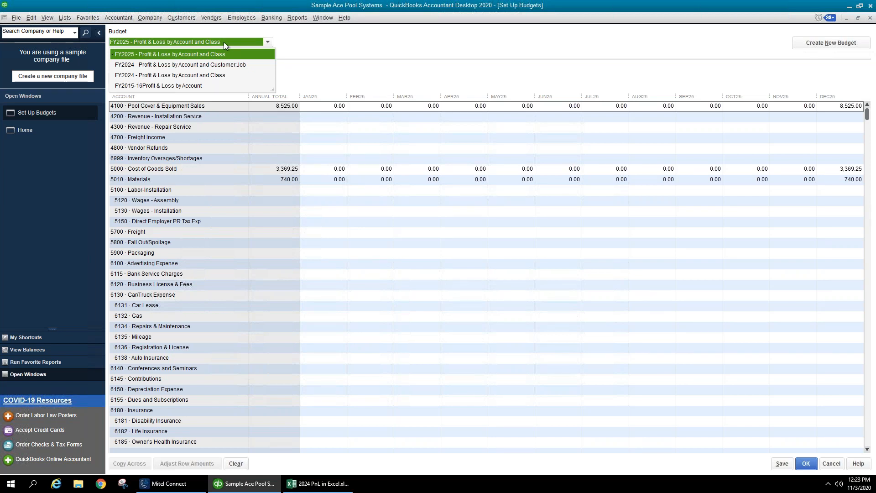
left_click(321, 74)
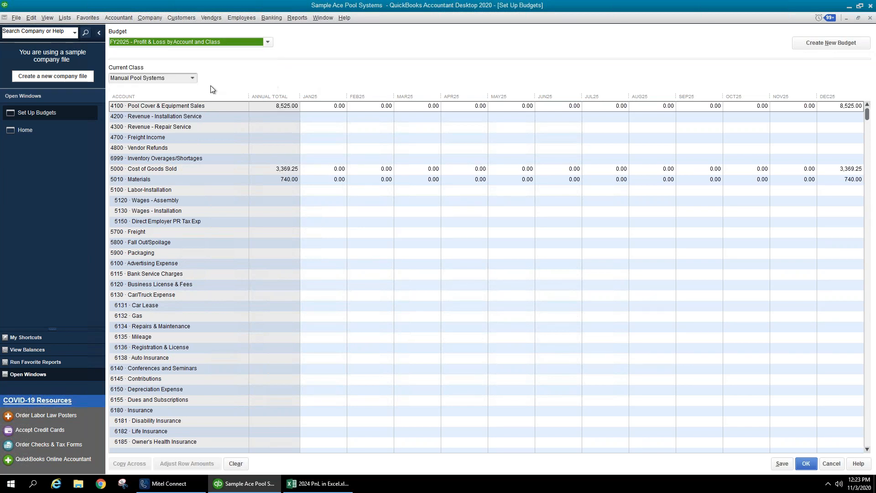
left_click(192, 79)
left_click(163, 112)
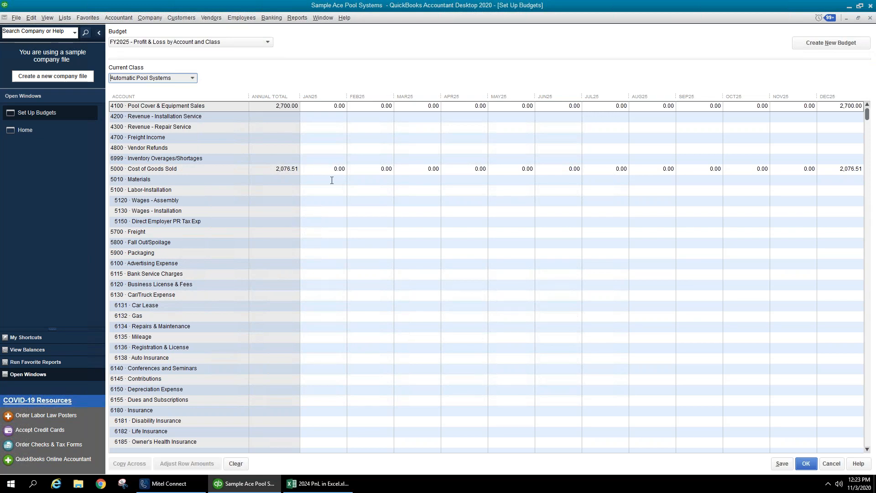
left_click(298, 17)
mouse_move(334, 39)
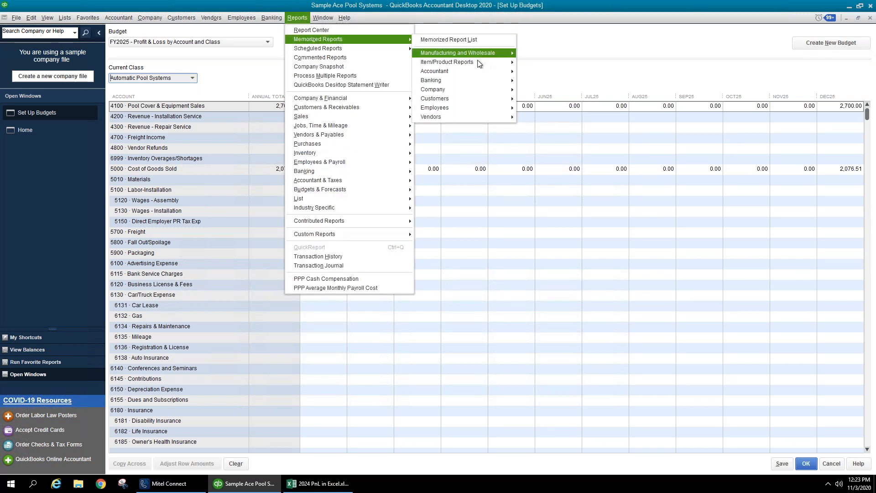
mouse_move(478, 70)
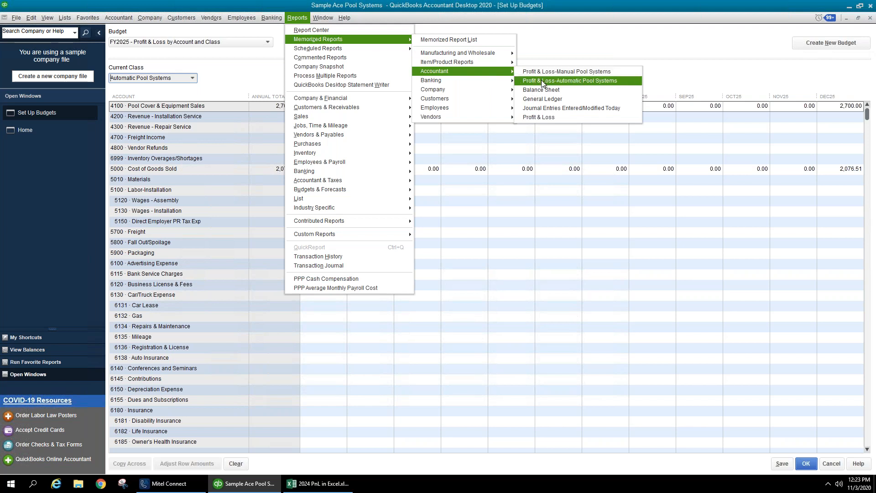
left_click(544, 56)
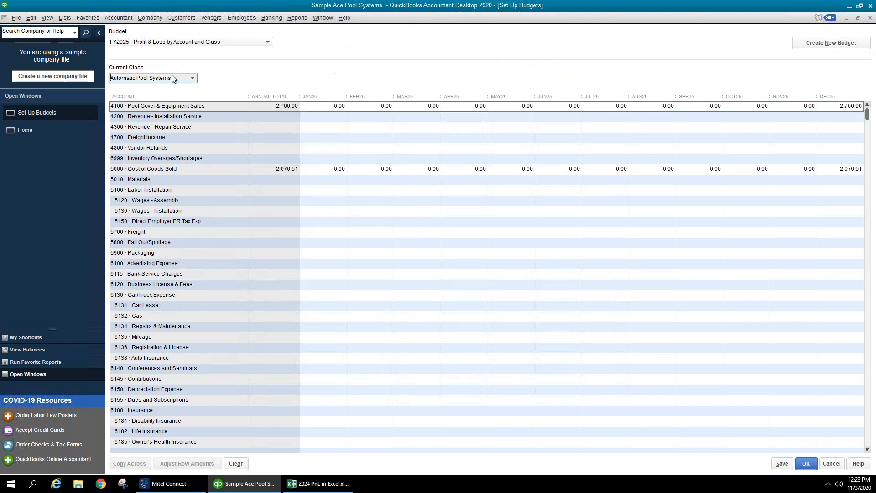
- Create a second FY2025 P&L budget by Account only, prefilled from previous year's actuals
left_click(820, 43)
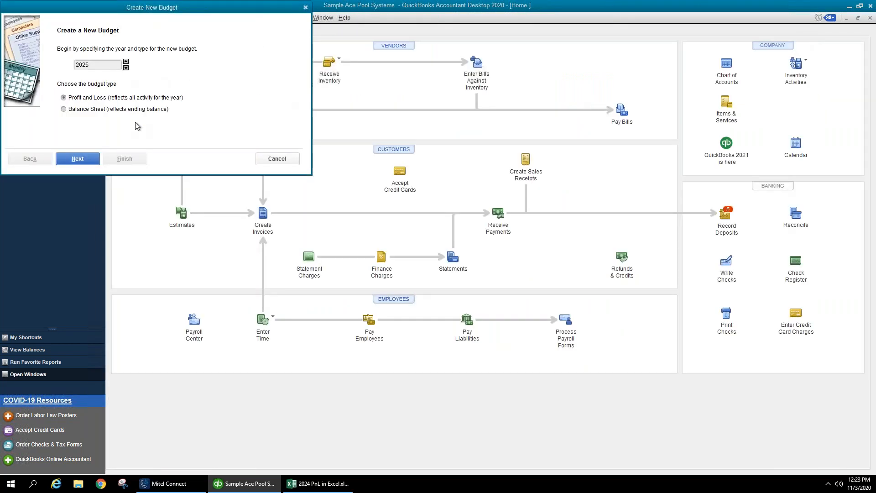
left_click(85, 160)
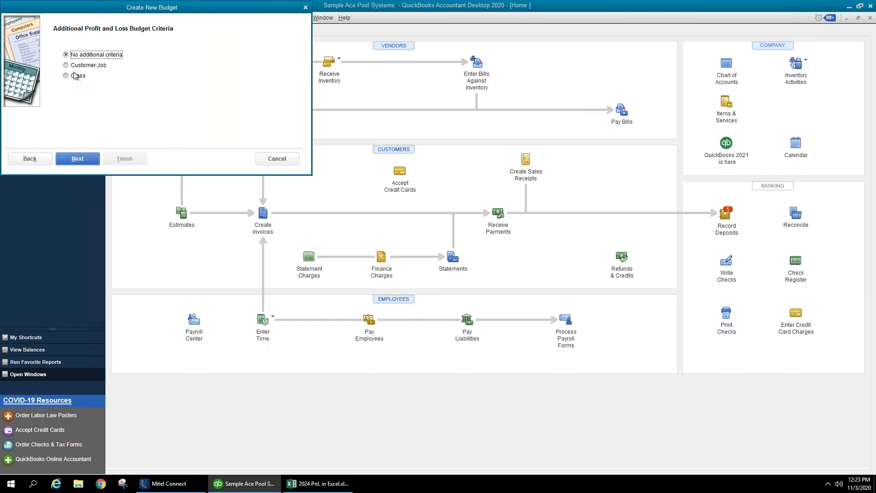
left_click(84, 160)
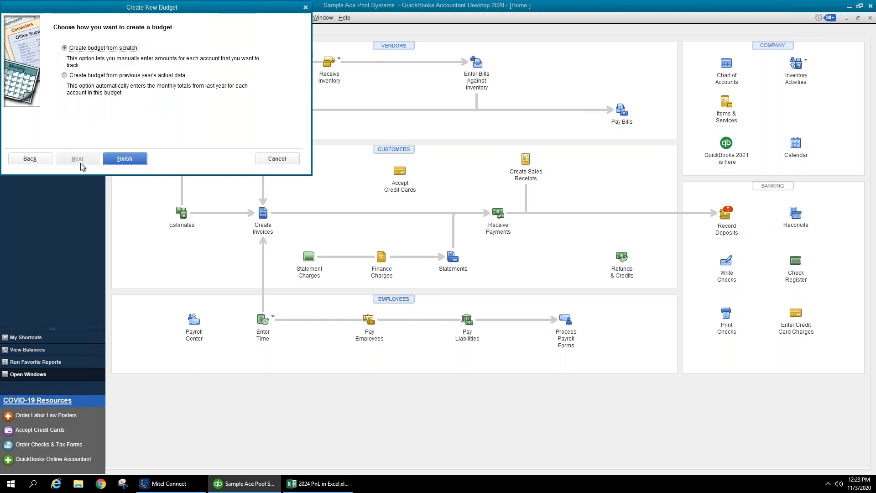
left_click(90, 76)
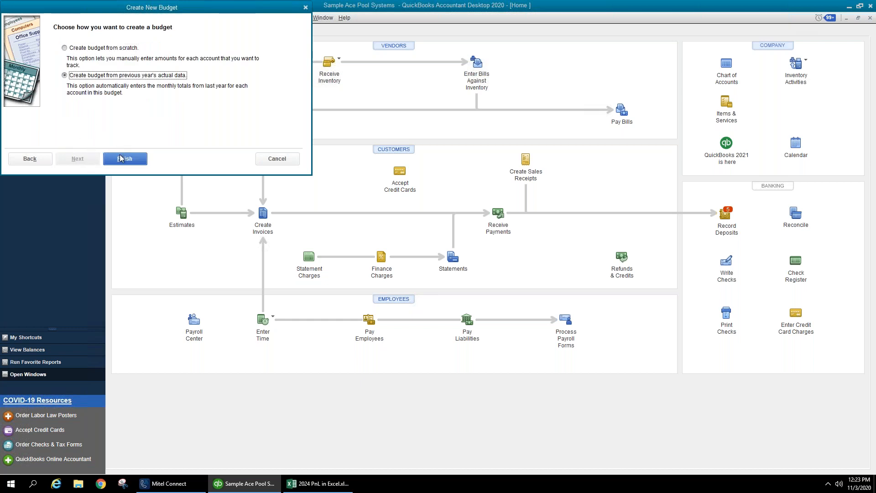
left_click(121, 163)
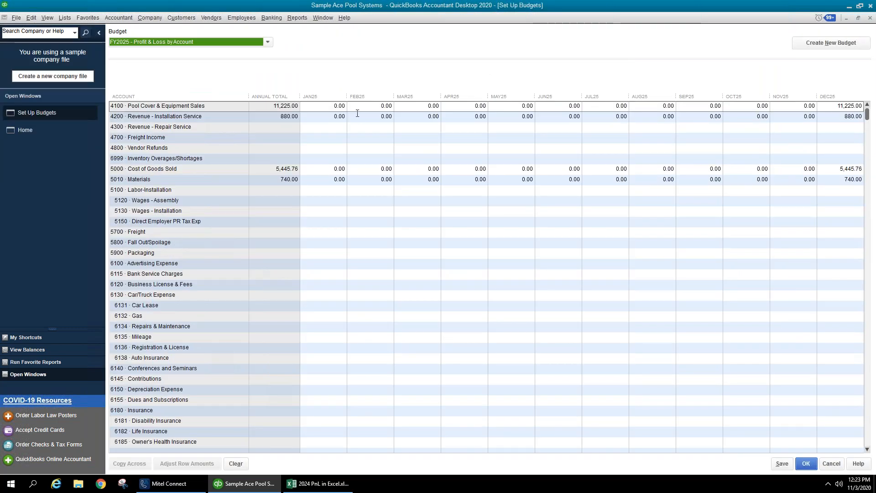
- Keep the FY2025 - Profit & Loss by Account budget selected and pick its JAN25 cell for account 4200
scroll(378, 127, "down", 15)
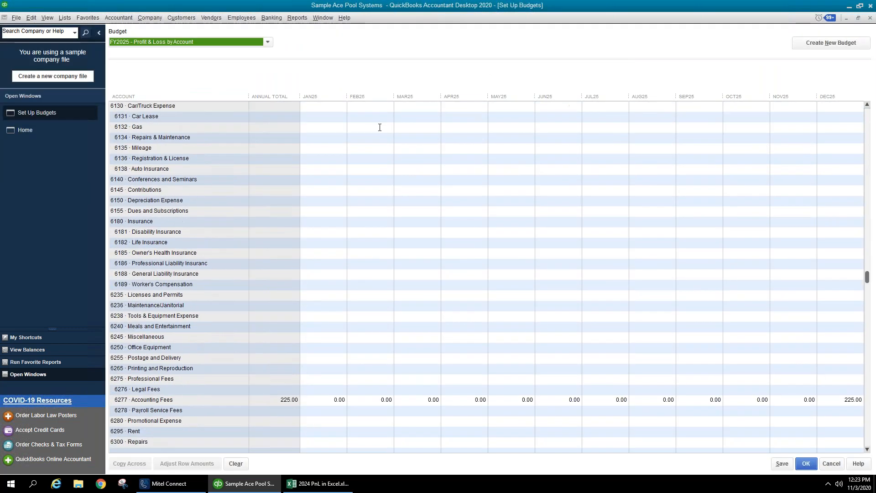
scroll(388, 136, "up", 15)
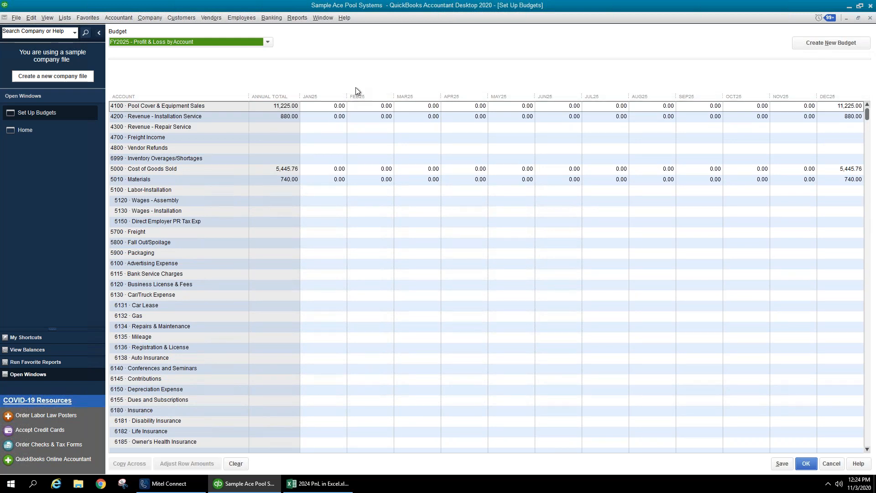
left_click(207, 45)
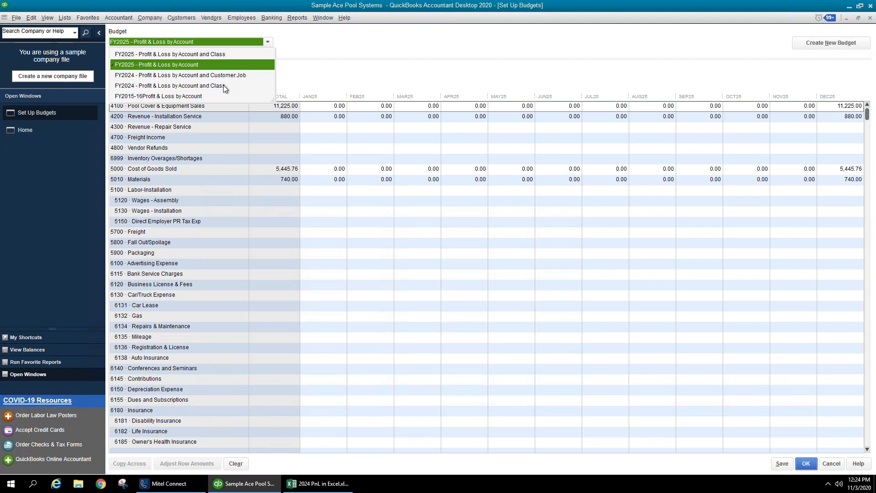
left_click(327, 67)
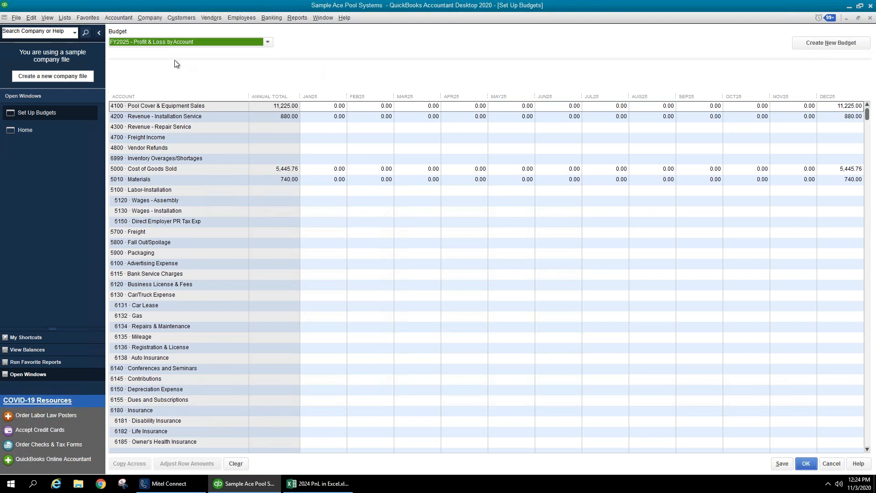
left_click(315, 118)
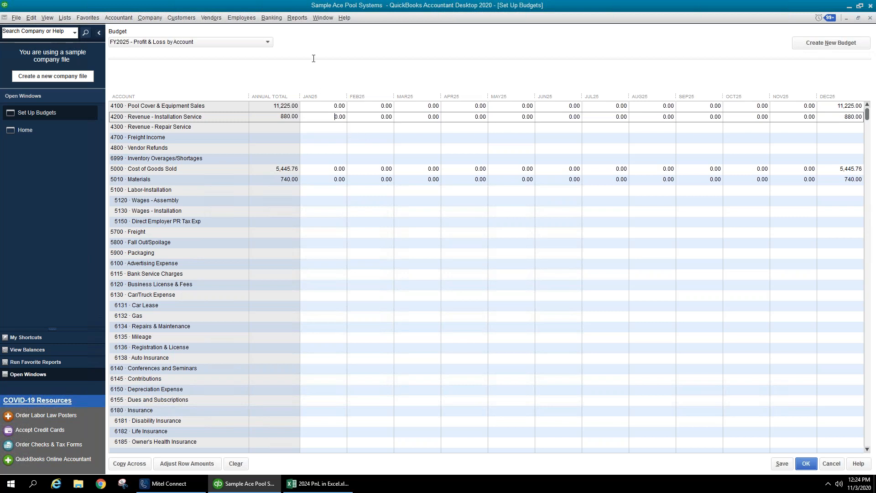
- Run a standard Profit & Loss for 01/01/2023–12/31/2023 and check its Total Income
left_click(297, 17)
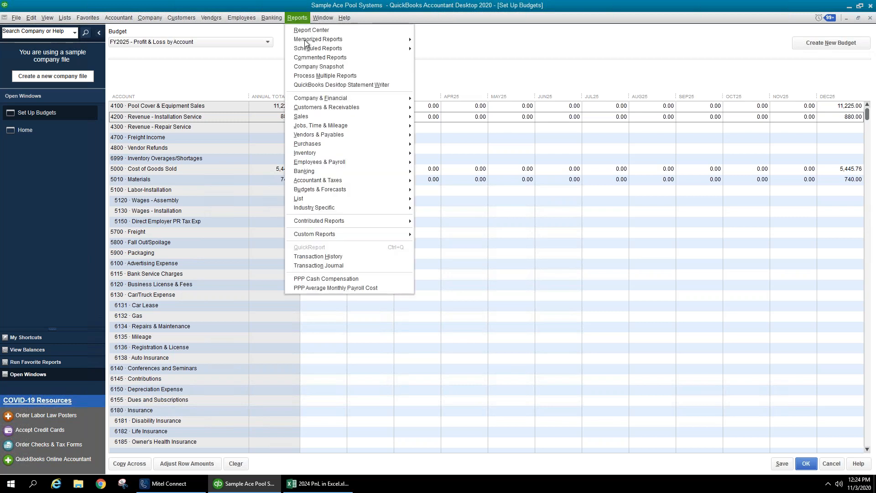
mouse_move(315, 98)
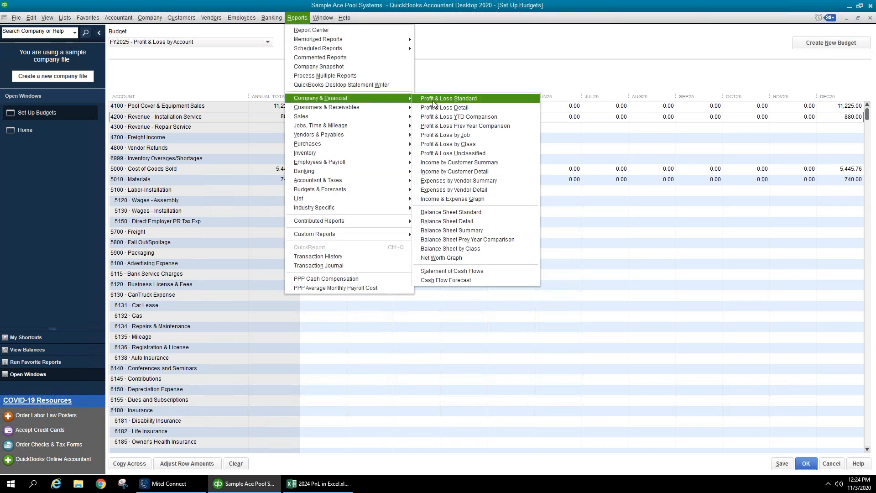
left_click(433, 100)
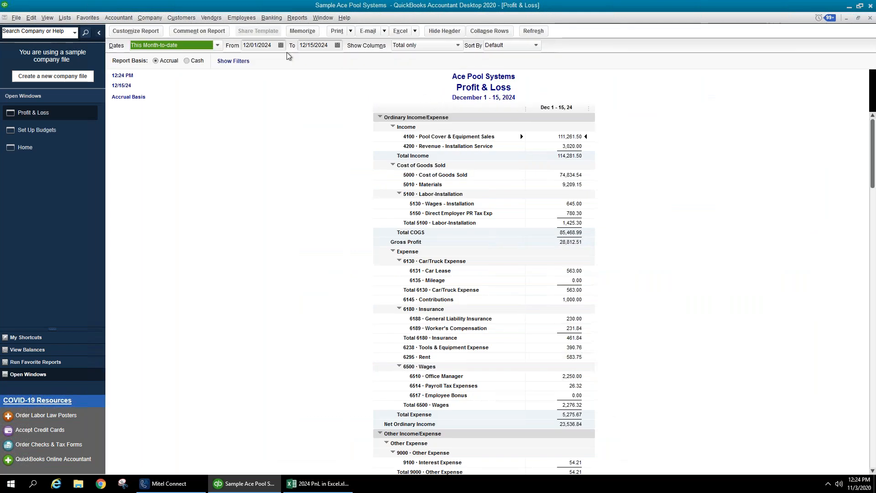
left_click(270, 45)
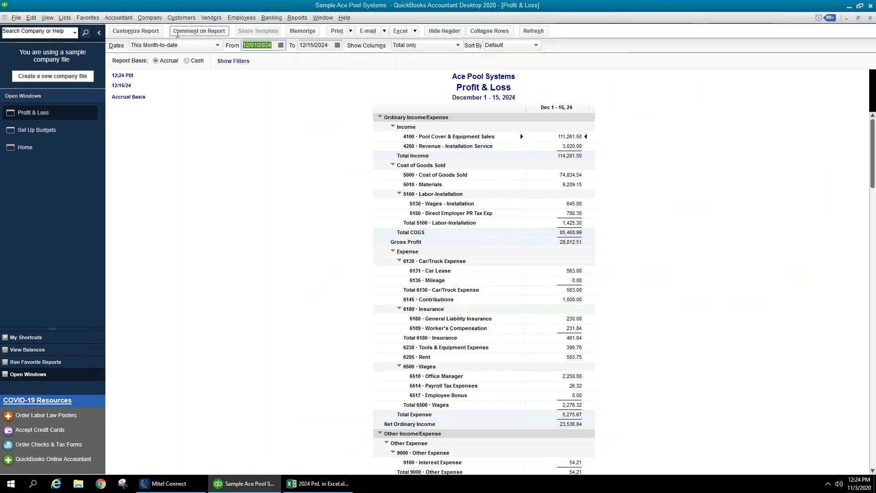
type("010123")
key("Tab")
type("12/31/2023")
key("Tab")
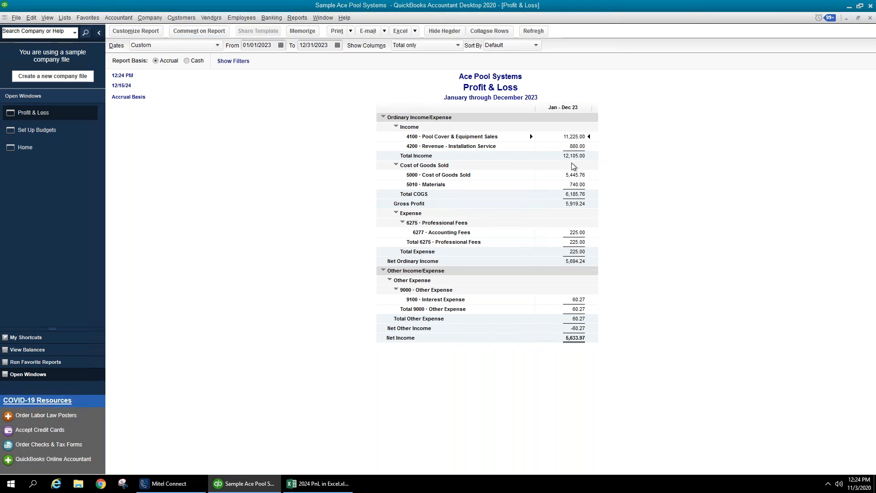
left_click(574, 155)
left_click(40, 128)
- Select the JAN25 Pool Cover & Equipment Sales cell, then maximize the 2024 PnL Excel window here
left_click(456, 138)
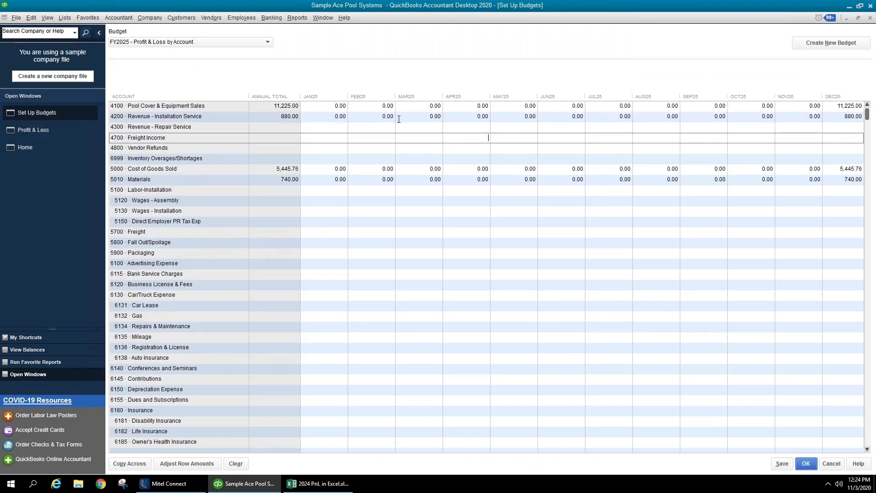
left_click(309, 110)
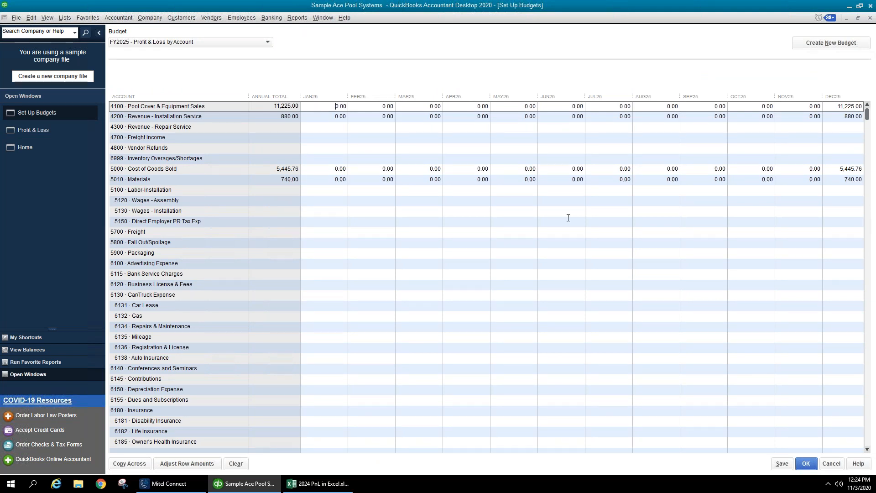
key("alt+Tab")
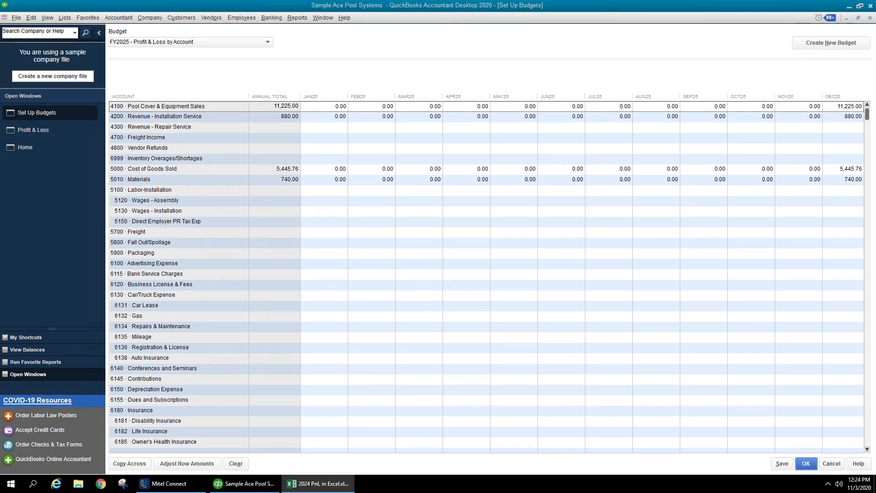
left_click_drag(875, 51, 527, 35)
double_click(526, 34)
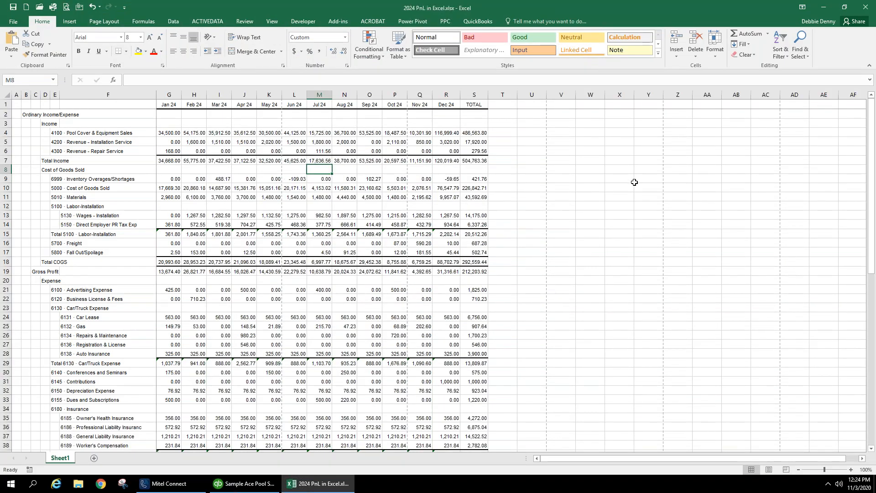
- Place the Excel window over the lower budget grid and check the 2024 Pool Cover & Equipment Sales total in S4
left_click(565, 180)
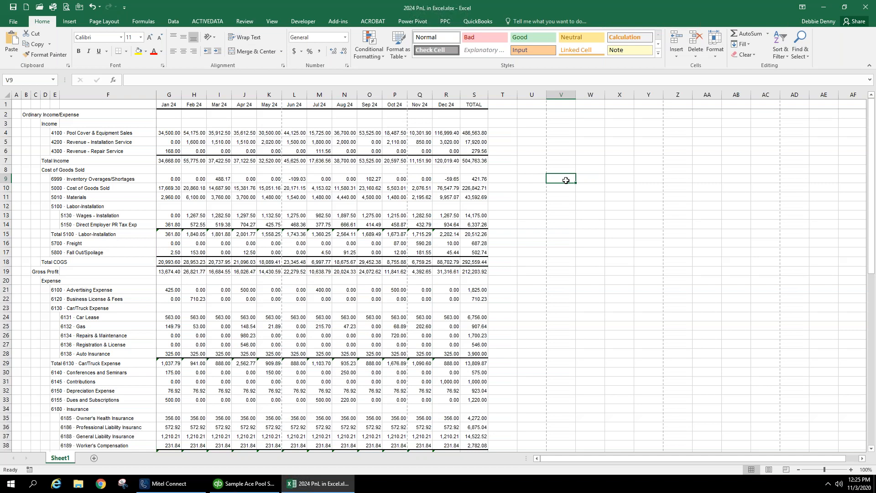
left_click_drag(665, 11, 875, 117)
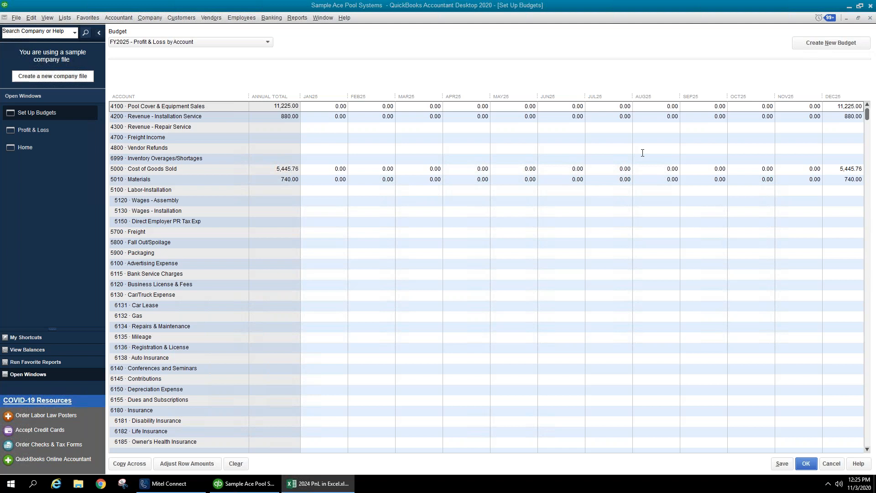
left_click_drag(679, 108, 481, 161)
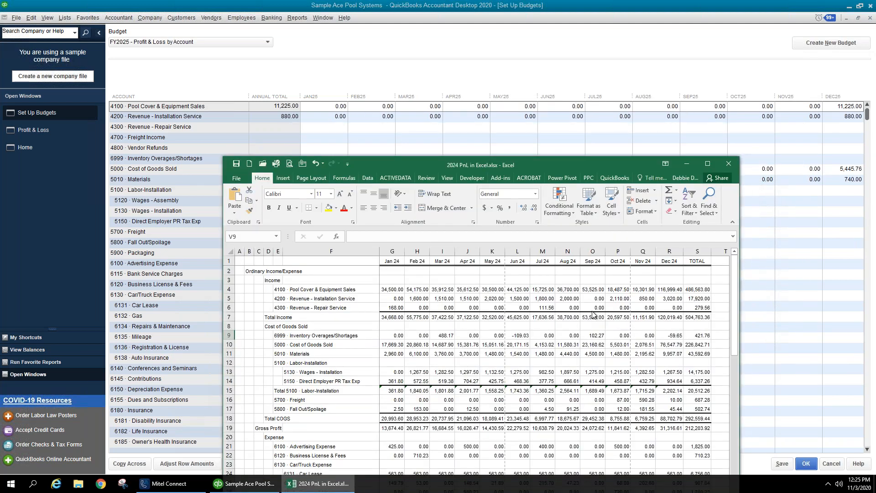
left_click(700, 289)
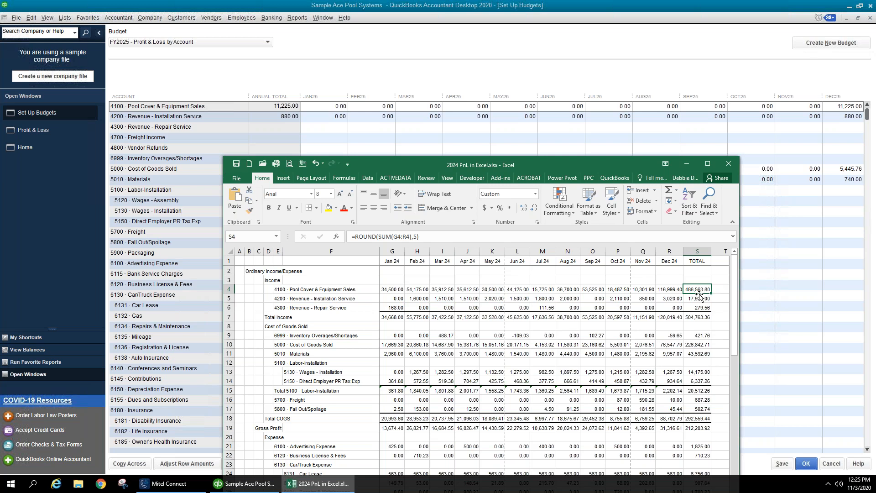
- Overwrite the JAN25 amount in row 4100 Pool Cover & Equipment Sales with 500000
left_click(322, 108)
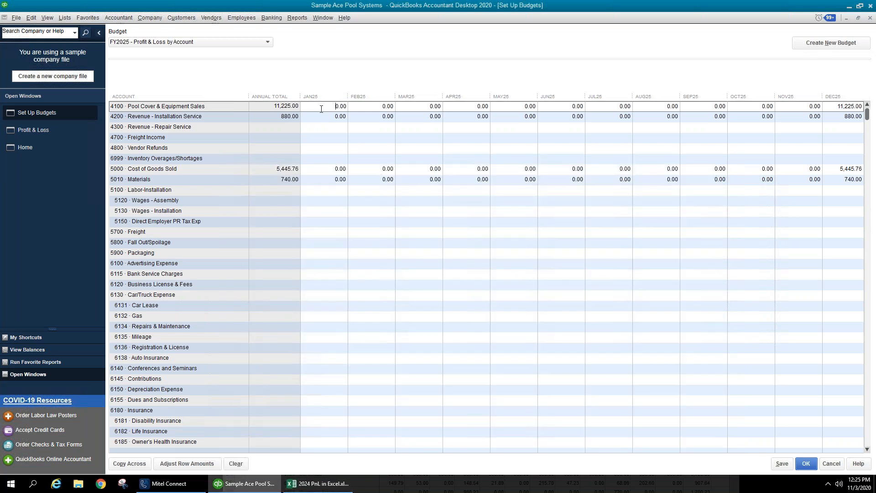
left_click_drag(334, 109, 365, 109)
type("500000")
- Try the Adjust Row Amounts start-month, increase/decrease and compounding options, then cancel without applying
left_click(183, 464)
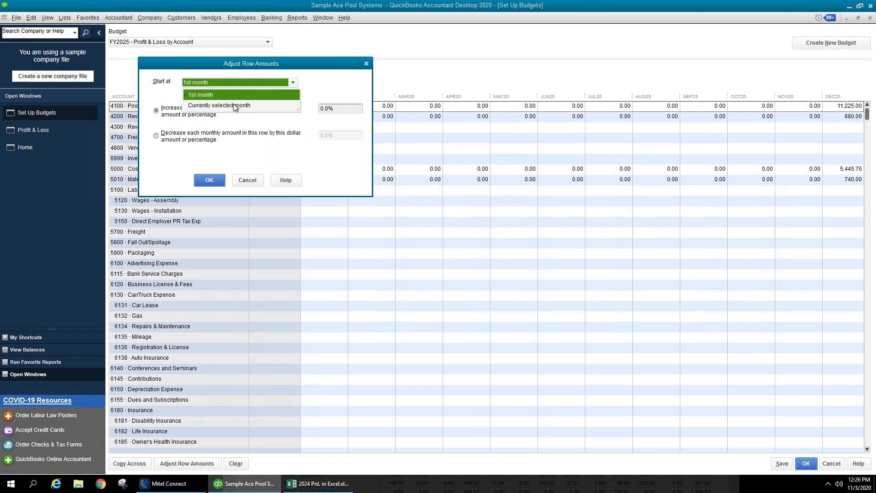
left_click(256, 183)
left_click(204, 465)
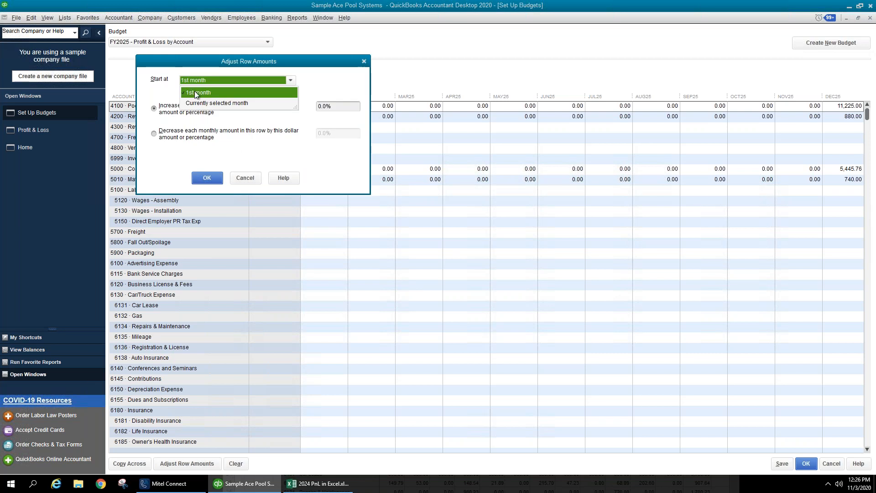
left_click(196, 91)
left_click(208, 80)
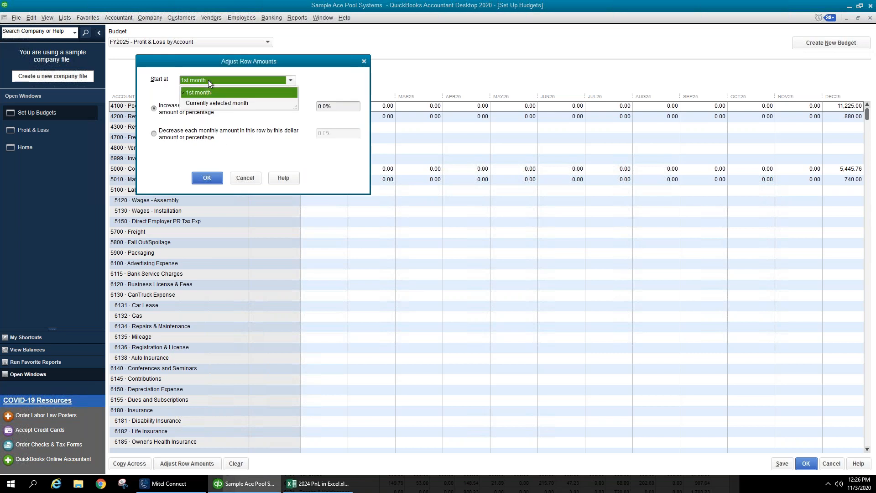
left_click(215, 103)
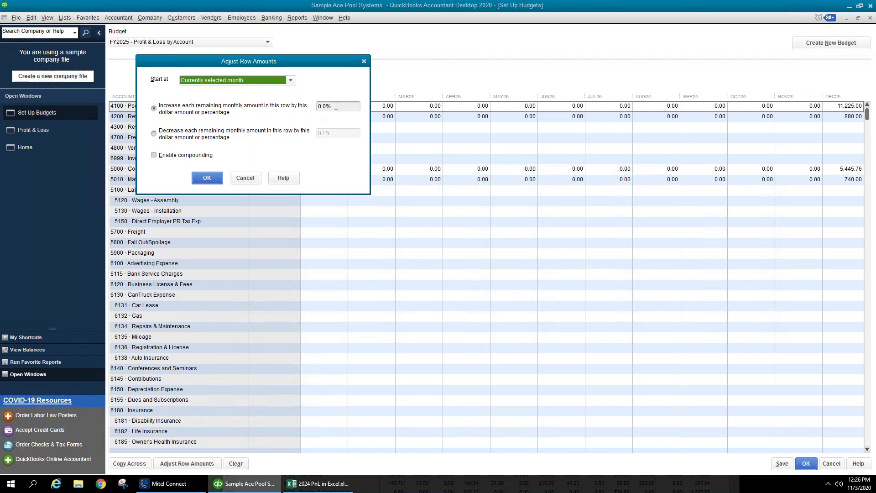
left_click(231, 132)
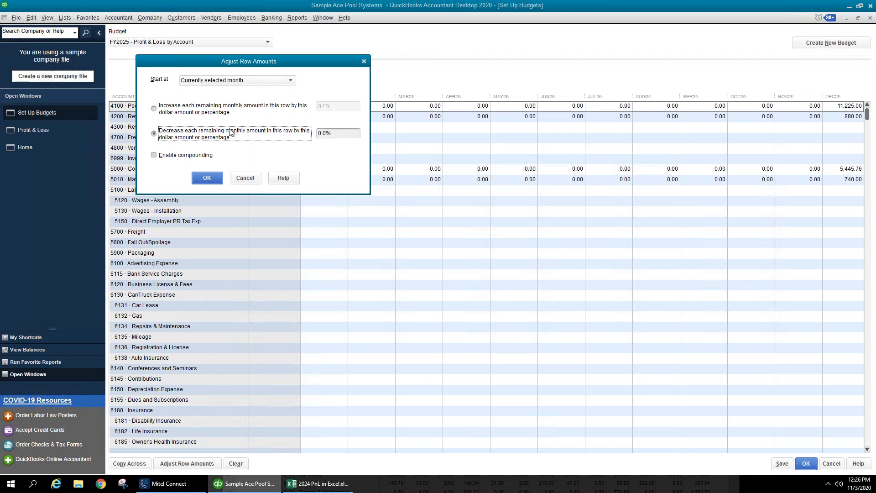
left_click(230, 112)
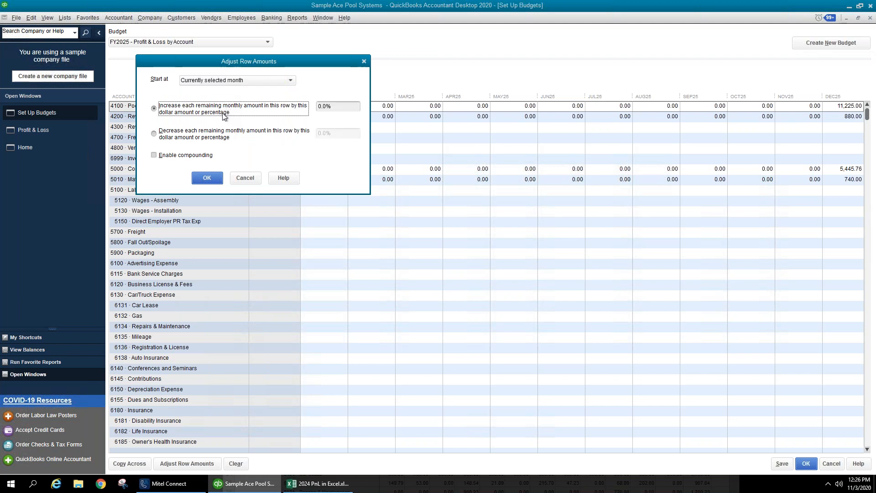
left_click(199, 156)
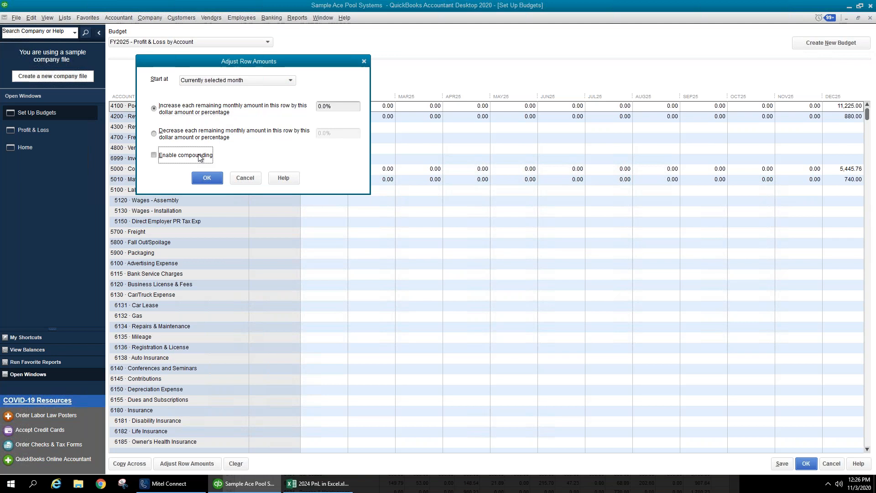
left_click(244, 178)
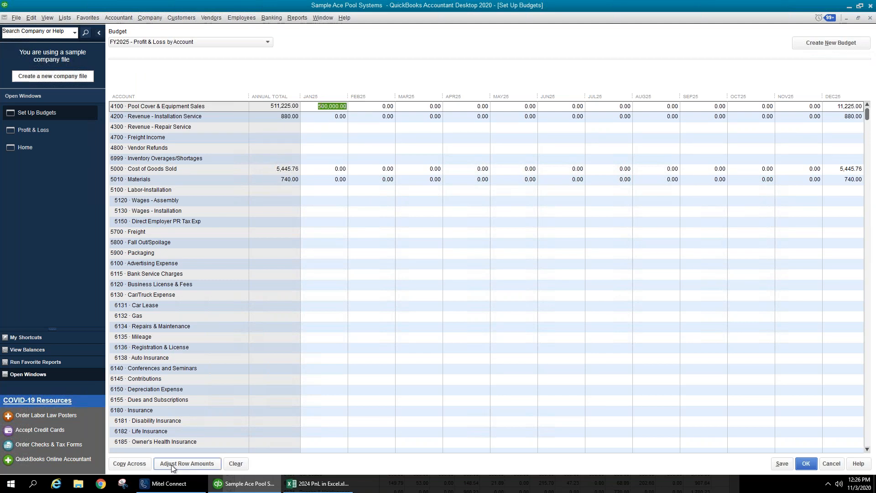
- Divide the JAN25 500,000 by 12 with QuickMath and copy 41,666.67 across all twelve months
left_click(131, 463)
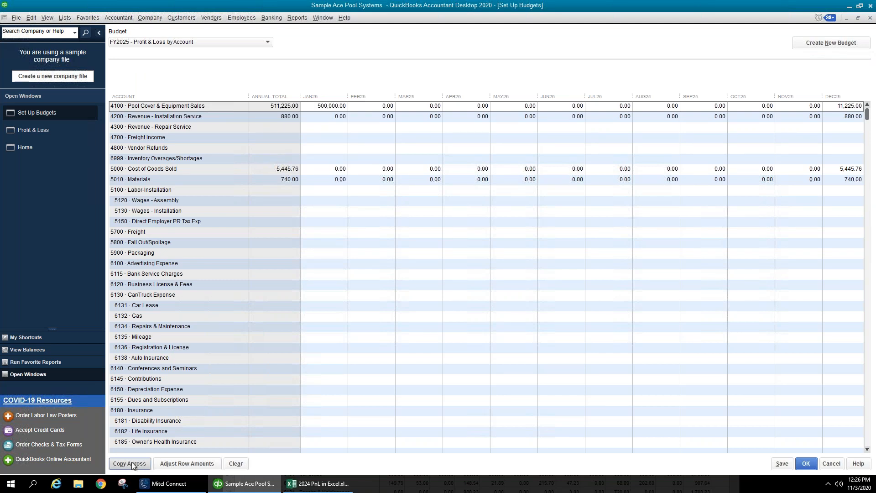
left_click(329, 106)
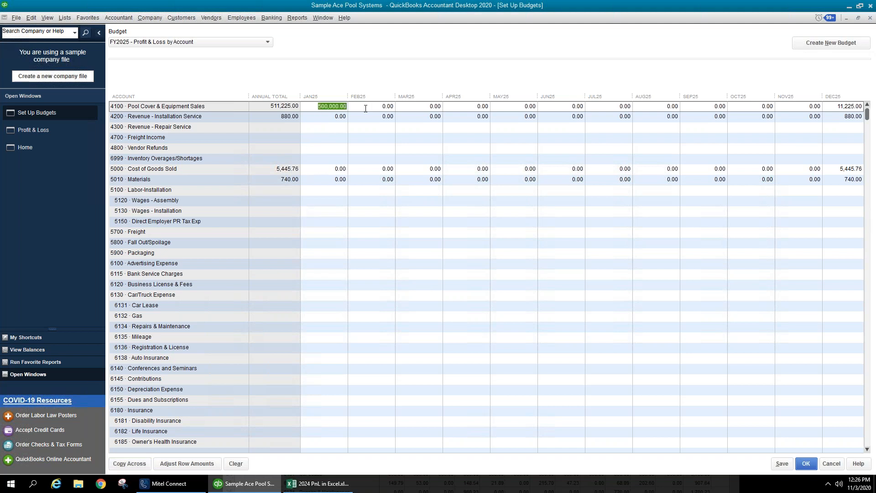
key("Right")
type("/12")
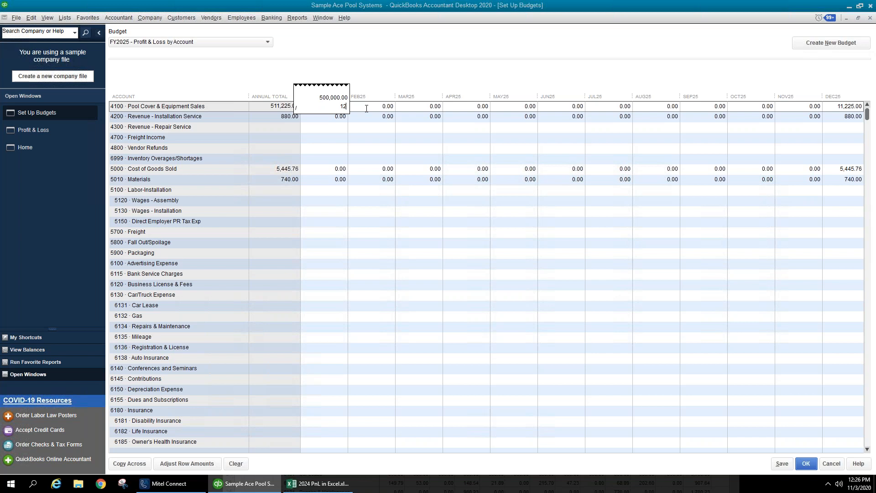
key("Return")
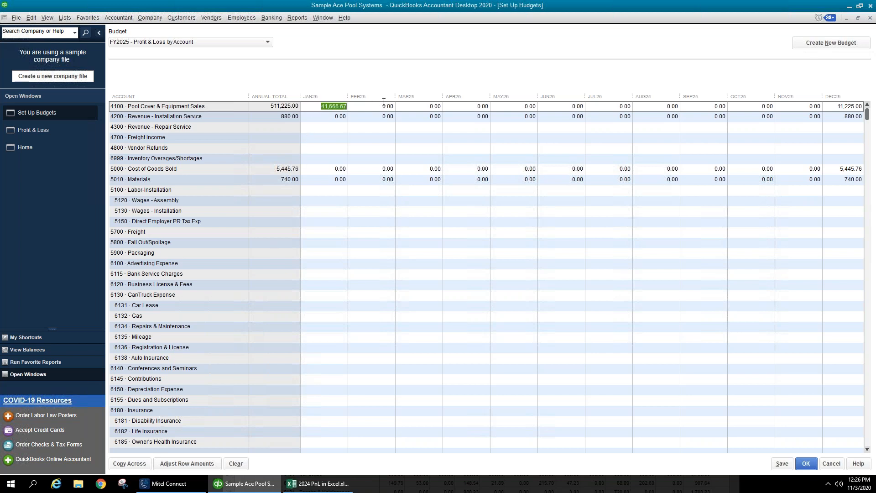
type("50000")
type("0")
type("/ 12")
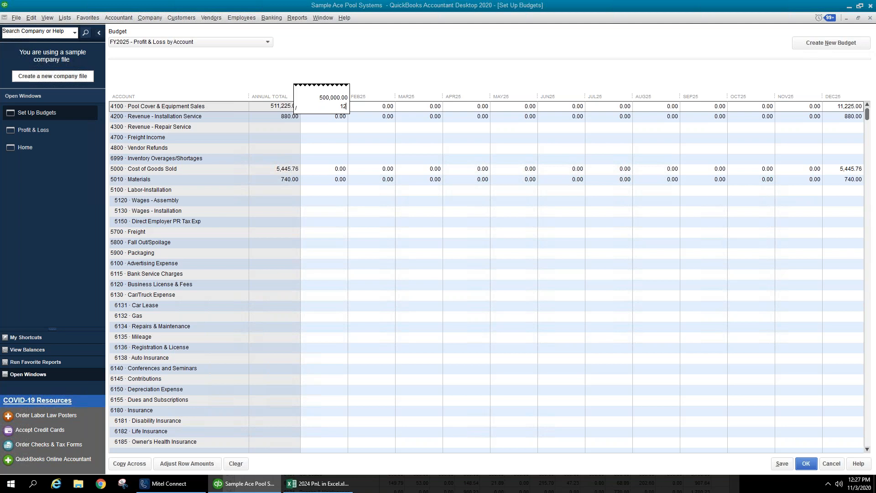
key("Return")
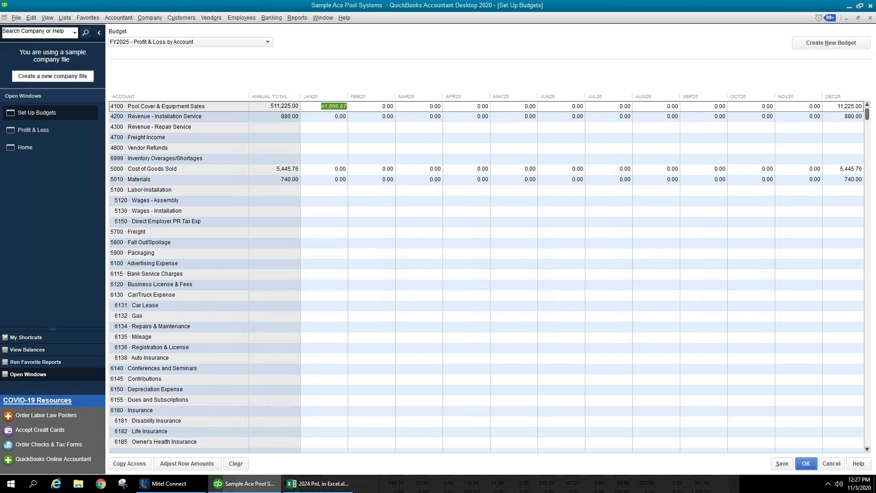
left_click(129, 464)
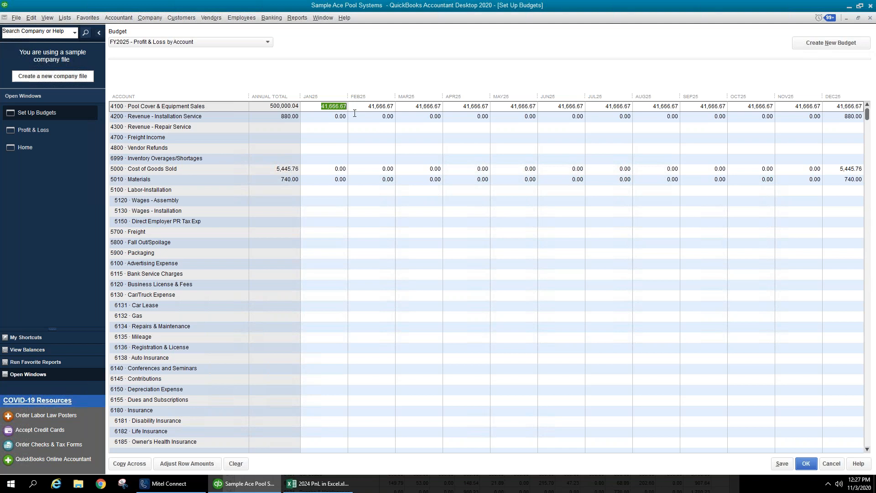
- Enter 20,000 for January and February, and 60,000, 65,000 and 75,000 for May through July
type("2")
type("000")
key("Tab")
type("20000")
key("Tab")
key("Tab")
key("Tab")
type("60,000")
key("Tab")
type("65000")
key("Tab")
type("75000")
- Fill in 40,000 for March, April, August and September, then 30,000, 25,000 and 5,000 for October–December
key("Tab")
left_click(452, 107)
type("40000")
key("shift+Tab")
type("40000")
key("Tab")
key("Tab")
key("Tab")
key("Tab")
key("Tab")
type("40000")
key("Tab")
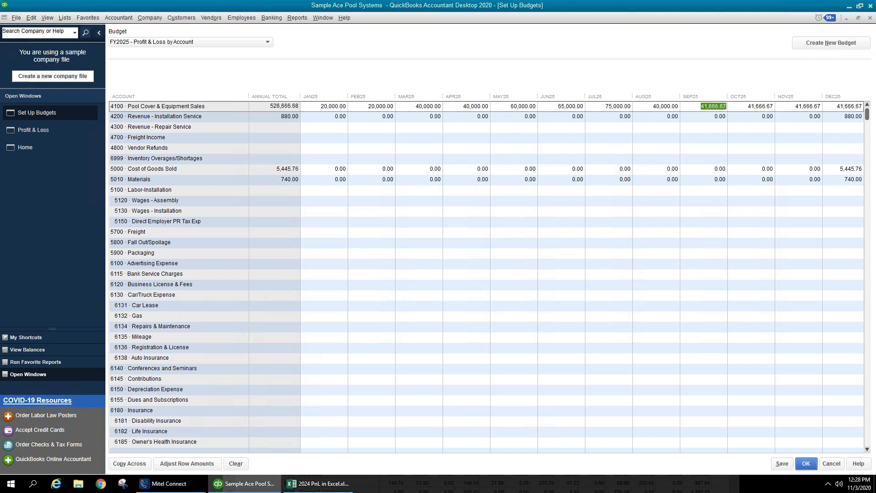
type("40000")
key("Tab")
type("30,000")
key("Tab")
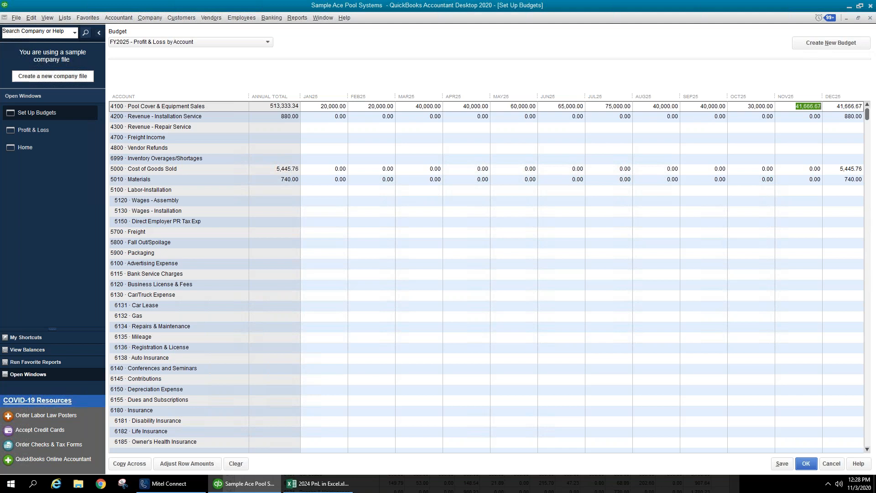
type("25000")
key("Tab")
type("5000")
key("Tab")
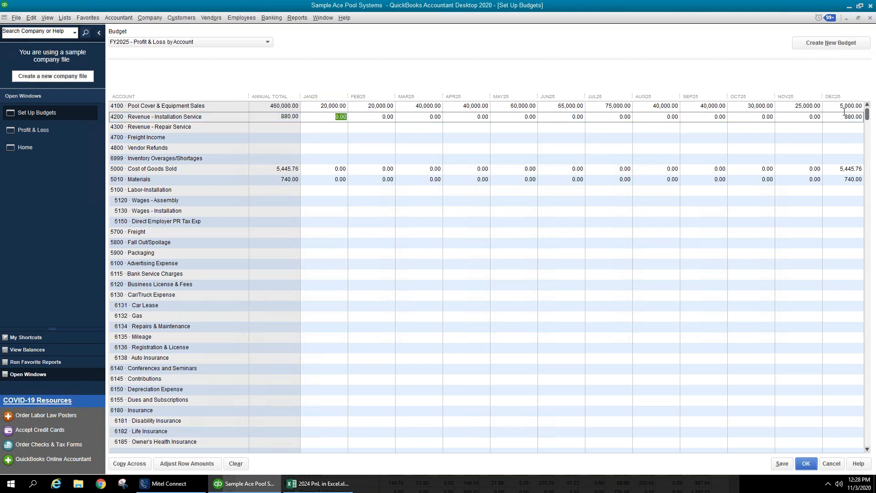
- Change row 4100's May and June to 70,000 and December to 30,000, reaching 500,000.00 for the year
left_click(839, 106)
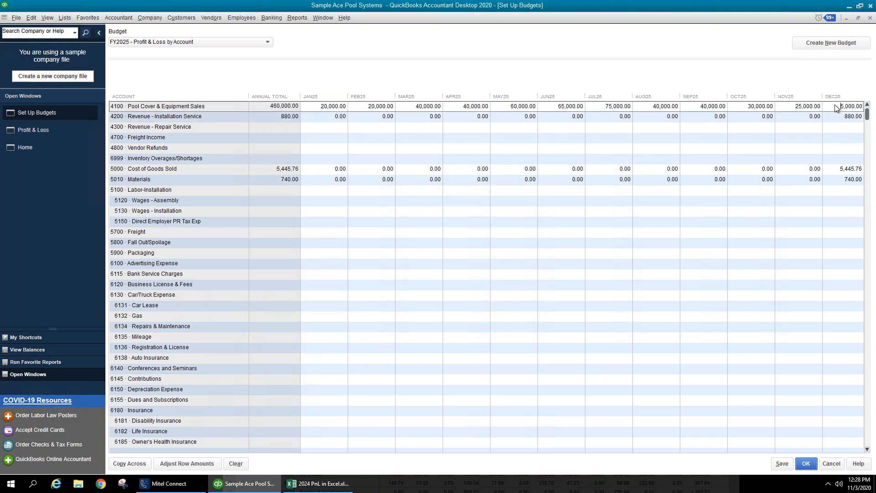
left_click(796, 106)
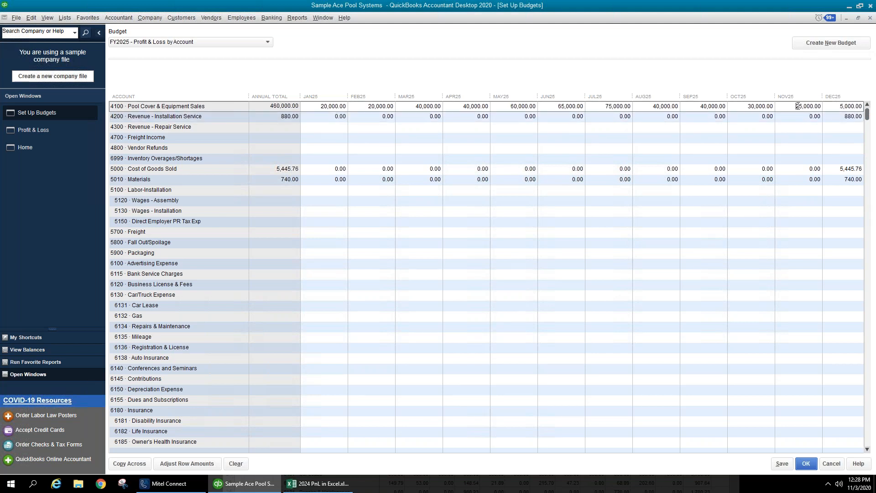
double_click(609, 106)
key("shift+Tab")
type("70000")
key("shift+Tab")
type("70000")
key("Tab")
key("Tab")
key("Tab")
key("Tab")
key("Tab")
key("Tab")
key("Tab")
type("30,000")
key("Tab")
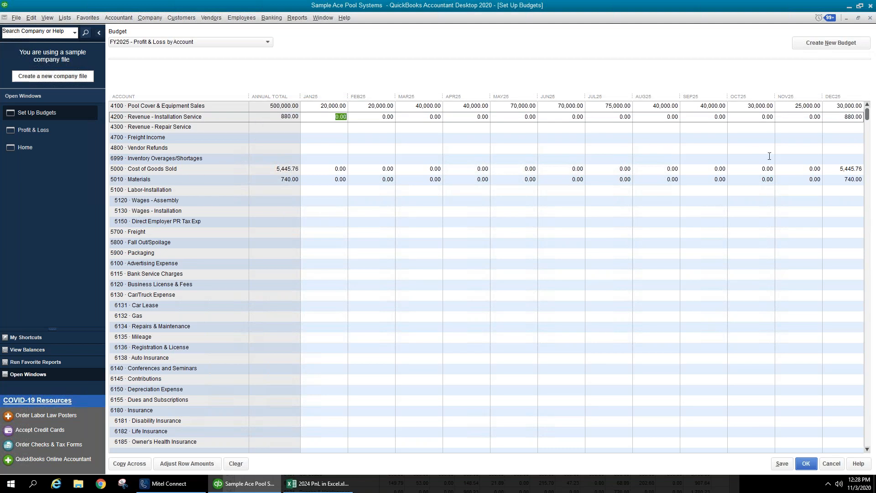
key("alt+Tab")
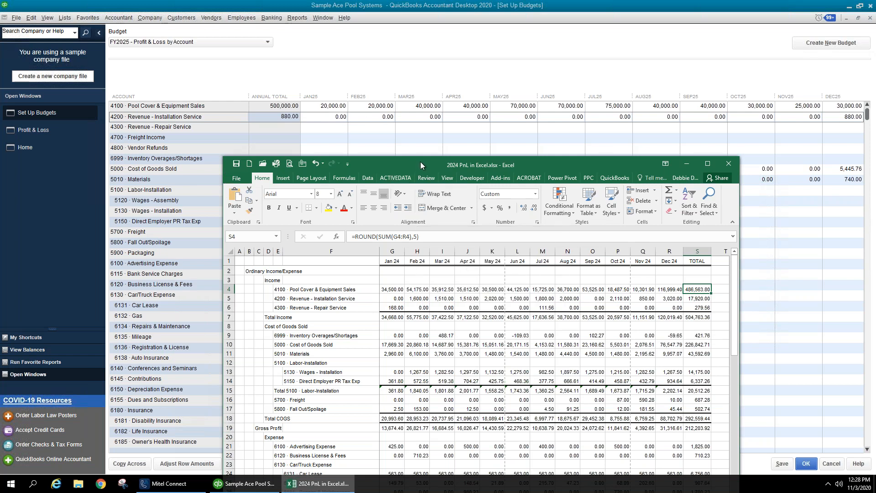
- Drag the 2024 PnL Excel window up and right so QuickBooks' later budget months stay visible
left_click_drag(432, 168, 483, 72)
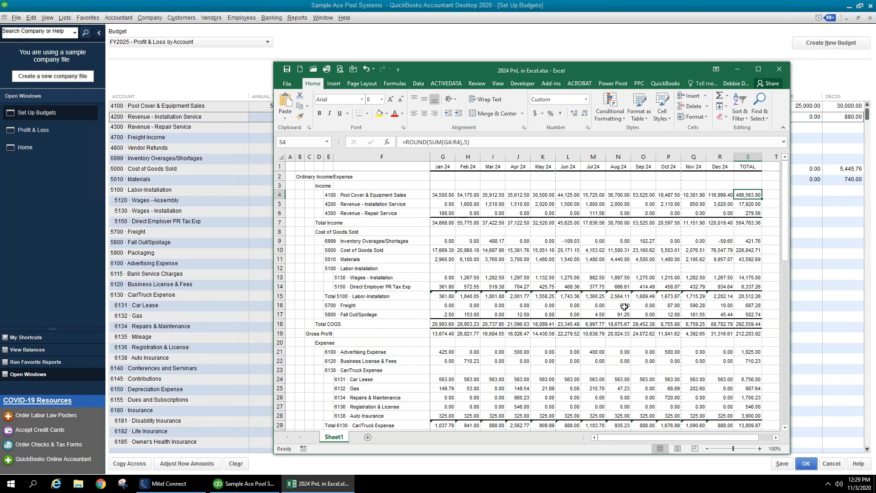
- Review 2024 Materials, COGS, repairs, insurance, tools, meals, postage and payroll fee amounts in Excel
left_click(703, 259)
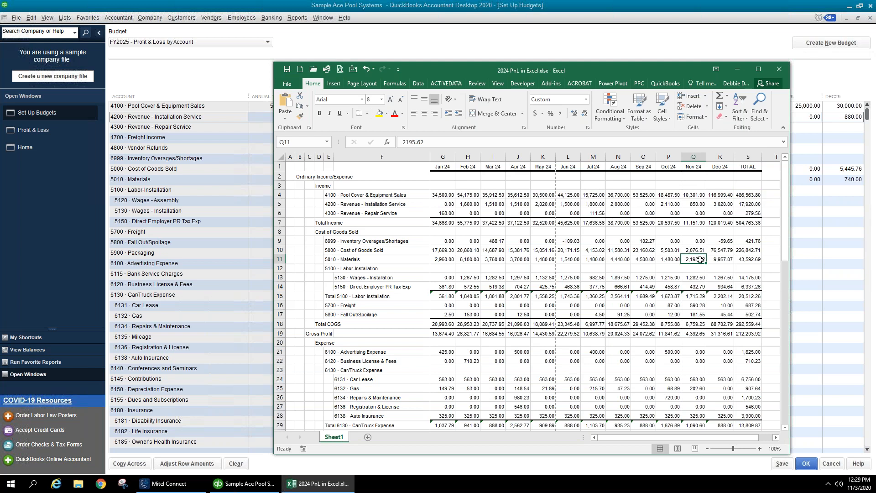
left_click(694, 250)
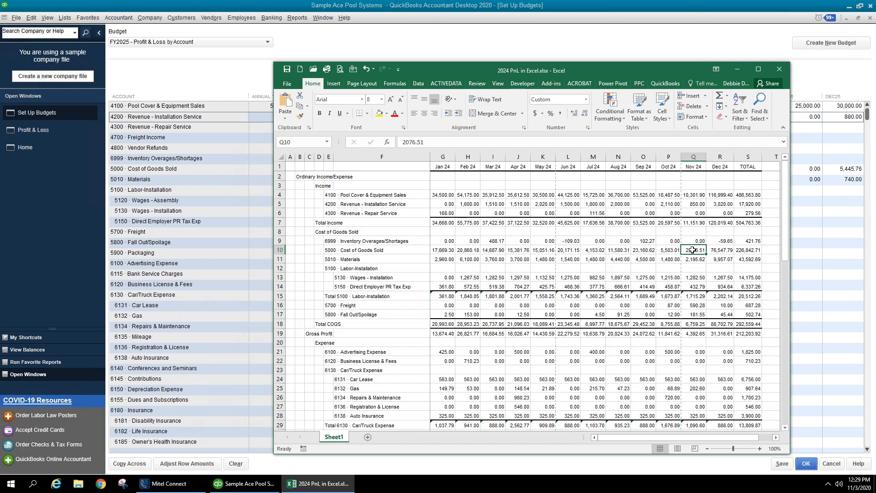
scroll(626, 323, "down", 6)
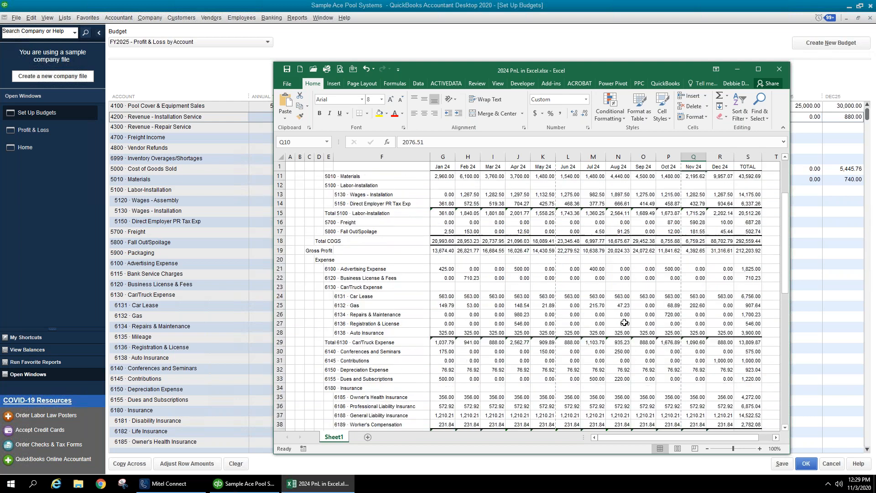
left_click(368, 232)
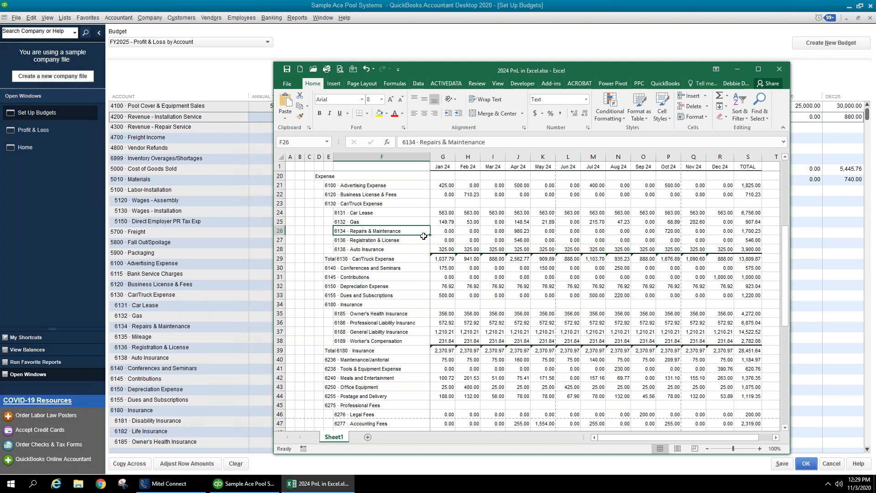
left_click(462, 232)
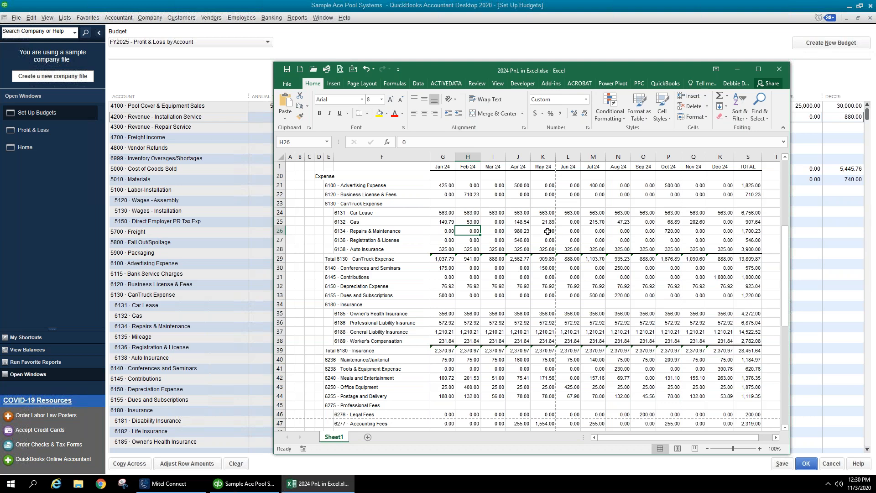
left_click(547, 231)
scroll(549, 233, "down", 2)
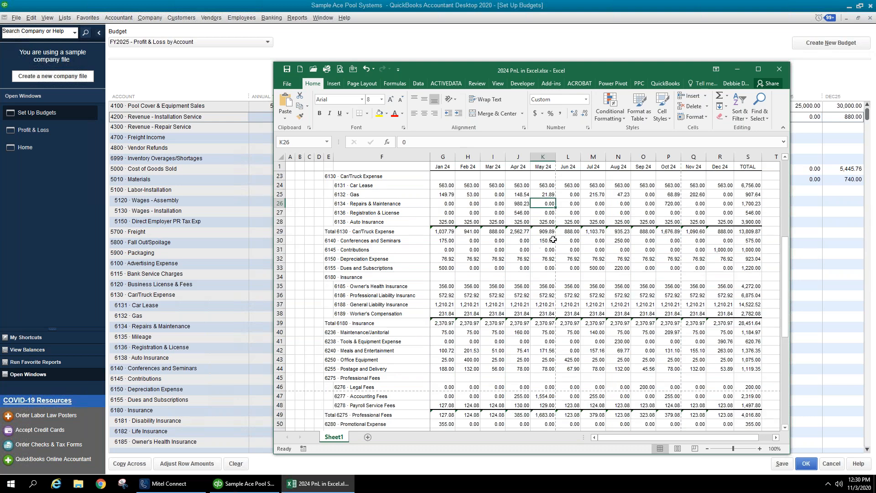
left_click(461, 277)
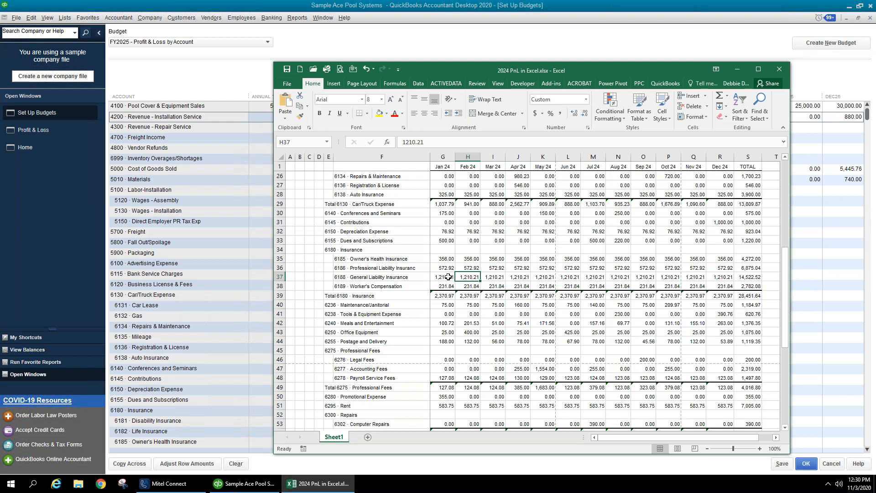
left_click(454, 312)
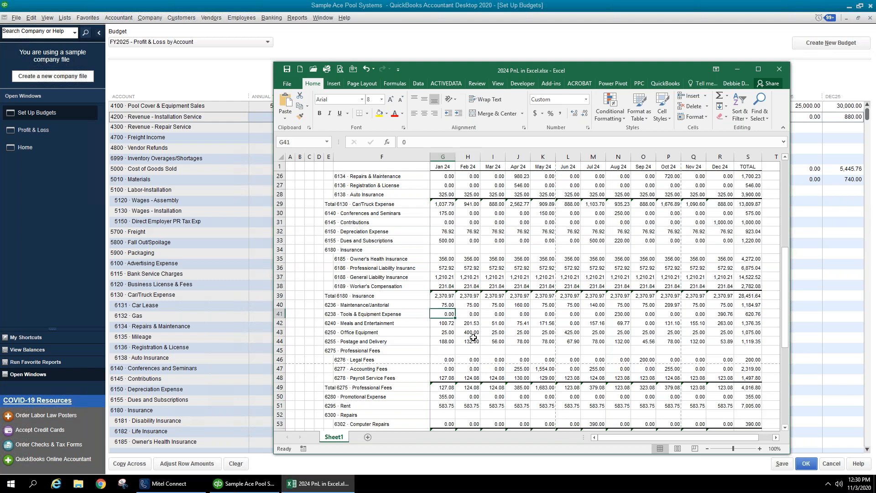
left_click(450, 325)
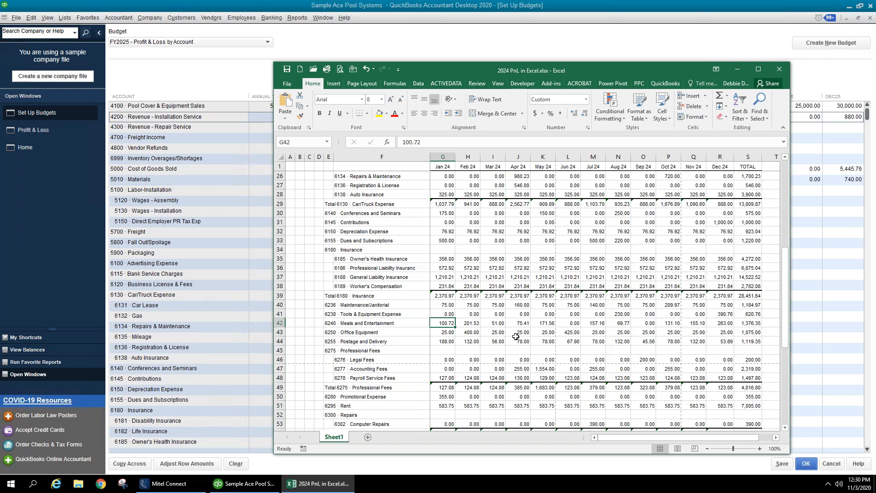
left_click(577, 340)
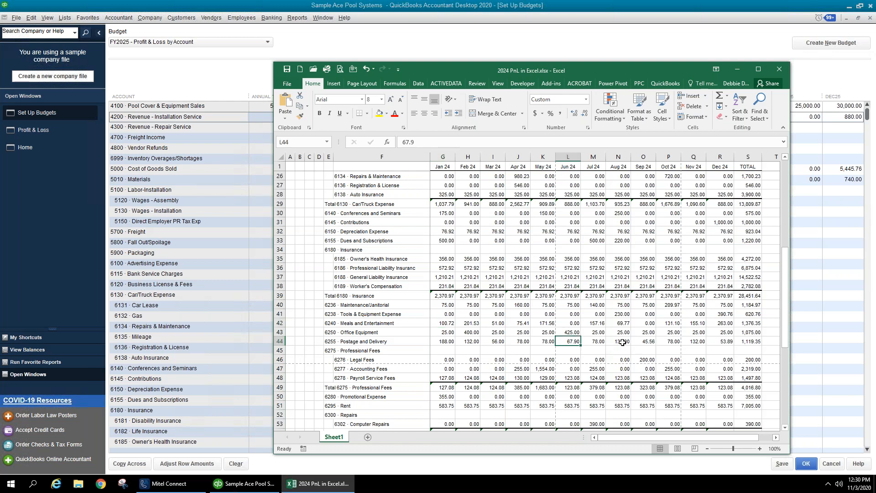
scroll(623, 335, "down", 2)
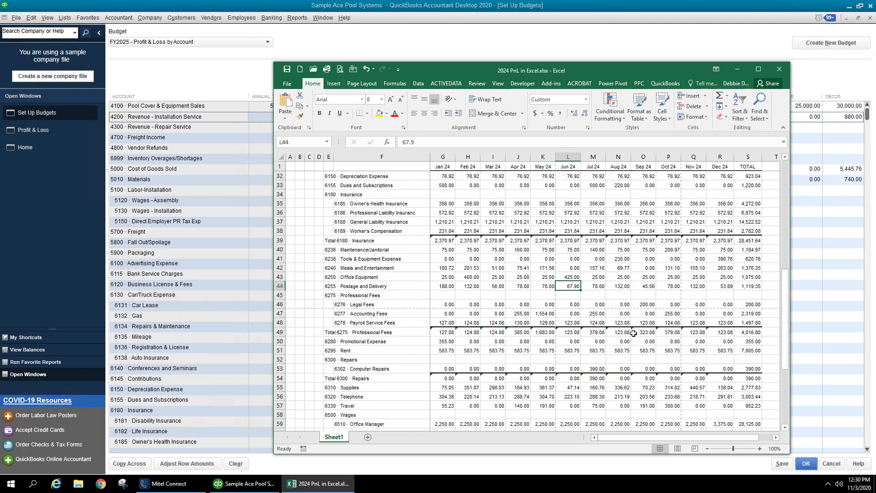
left_click(633, 322)
- Review 2024 legal fees, rent, computer repairs, telephone, labor rows and the Pool Cover & Equipment Sales total
scroll(635, 317, "down", 1)
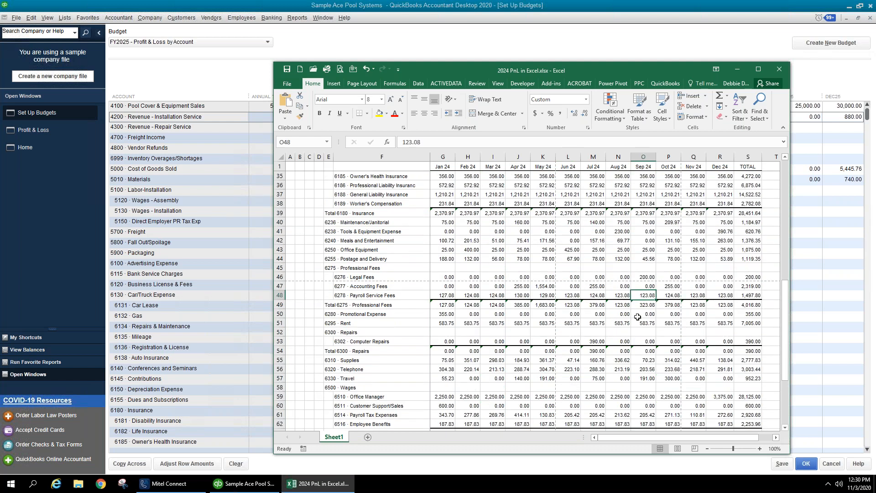
scroll(637, 316, "down", 1)
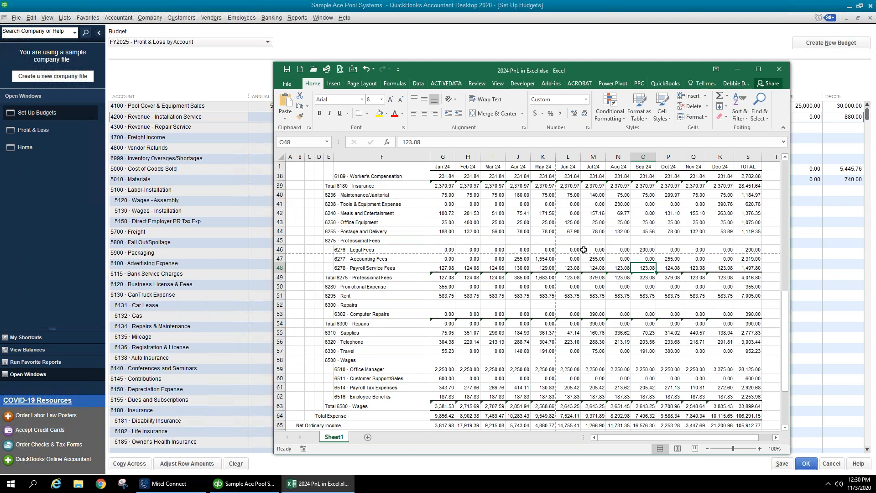
left_click(676, 249)
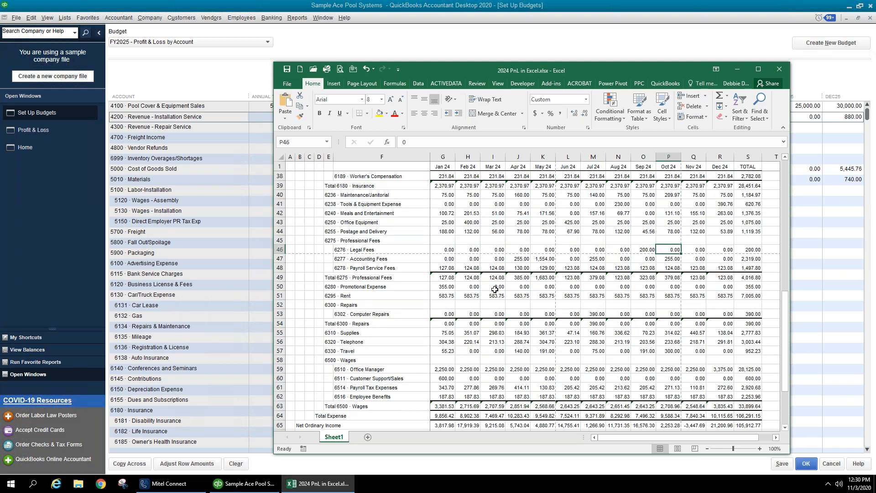
left_click(451, 295)
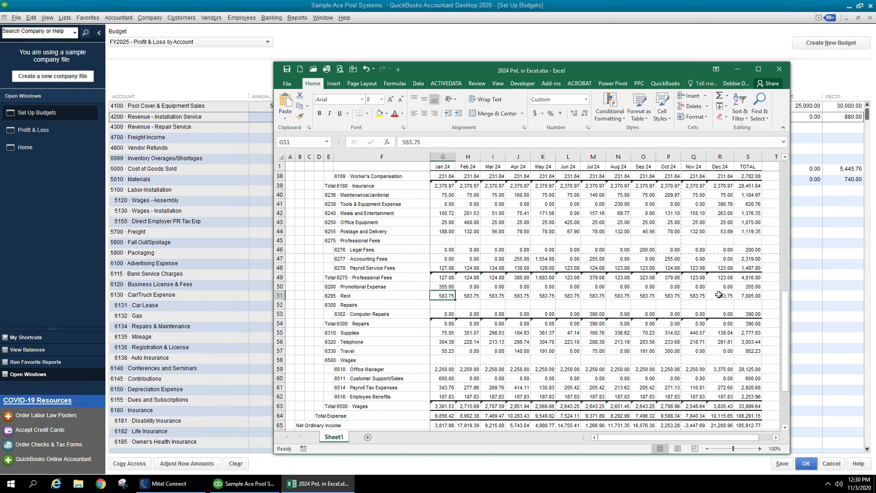
left_click(566, 314)
left_click(559, 338)
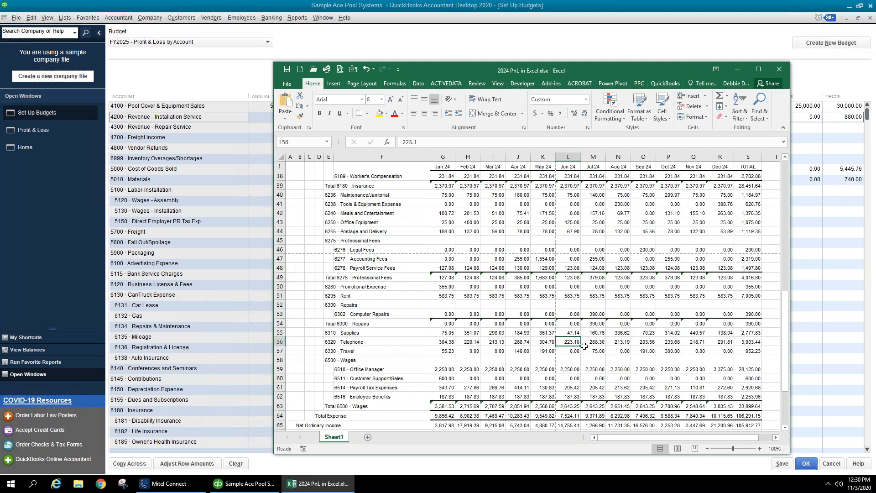
scroll(634, 346, "down", 3)
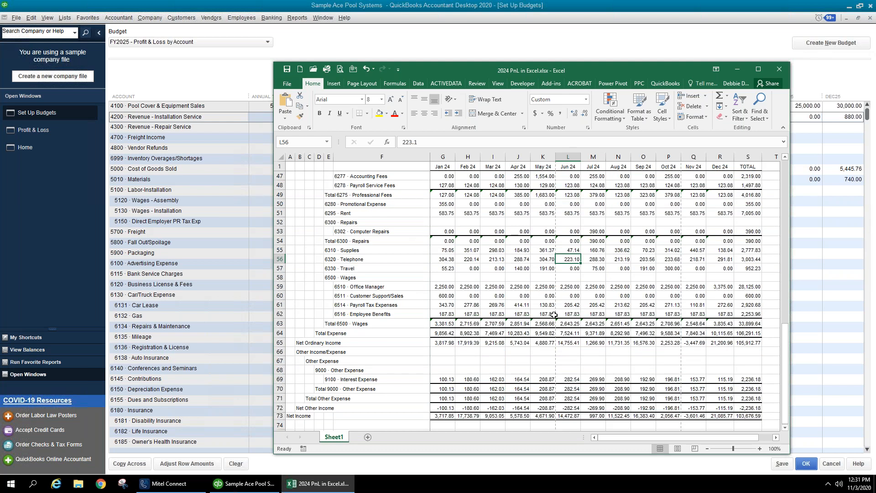
scroll(554, 315, "up", 1)
left_click(418, 333)
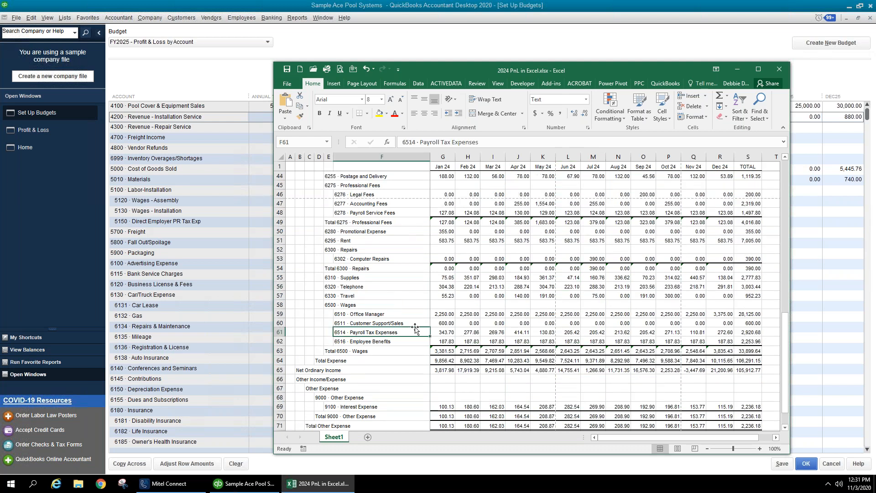
scroll(416, 329, "up", 2)
scroll(415, 323, "up", 12)
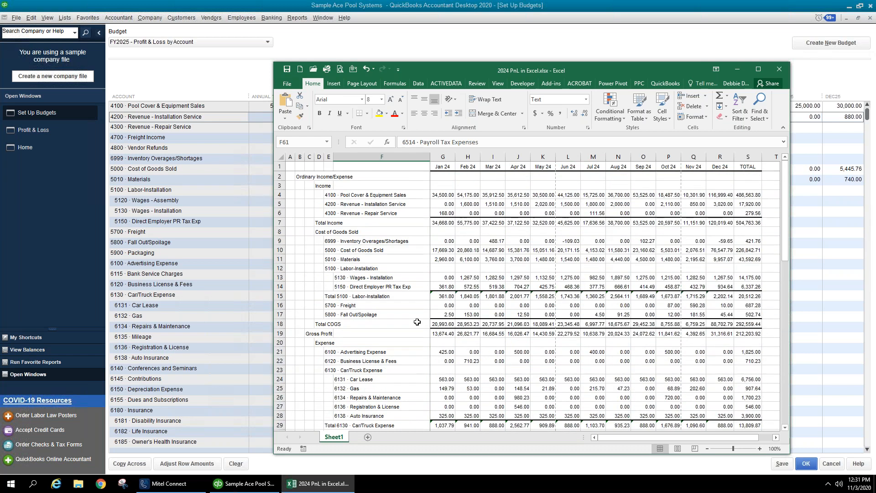
left_click(395, 270)
left_click(394, 277)
left_click(395, 295)
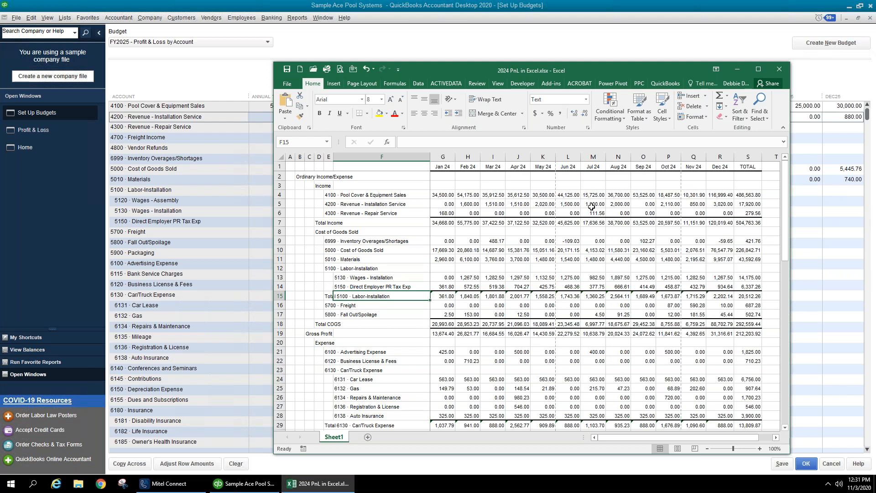
left_click(743, 192)
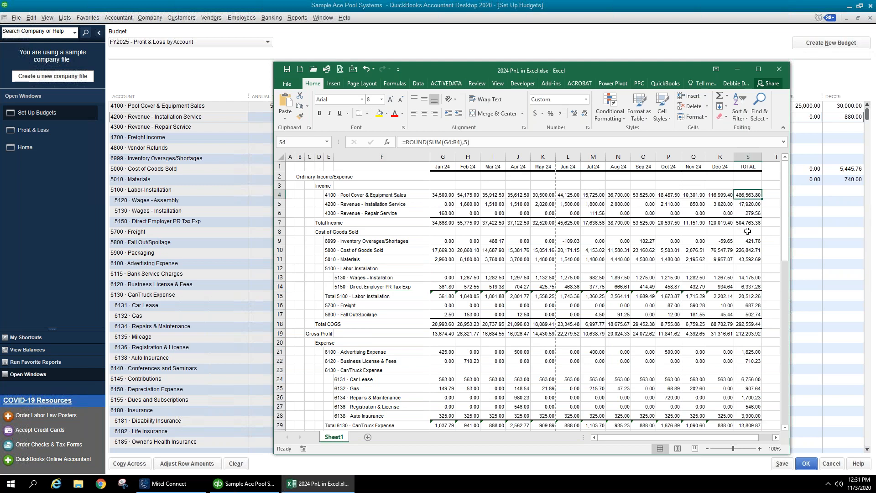
- Budget Revenue - Installation Service at 2,083.33 every month, totalling 24,999.96
left_click_drag(631, 70, 629, 114)
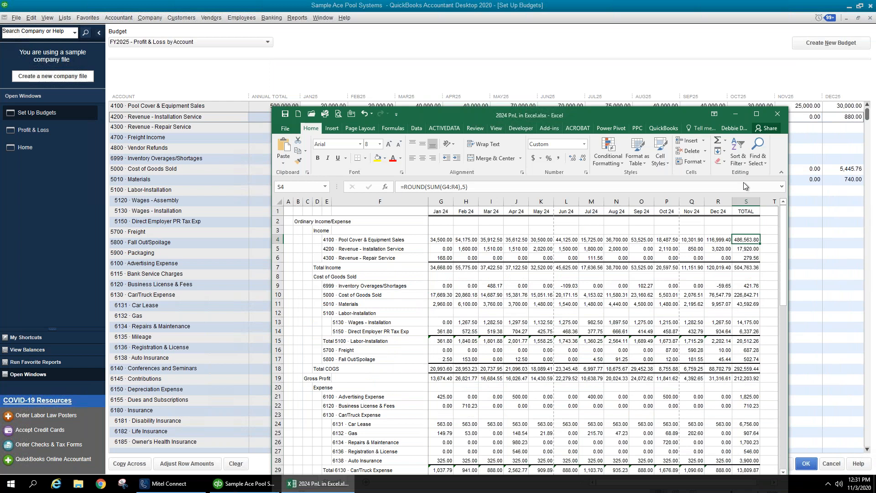
left_click(756, 250)
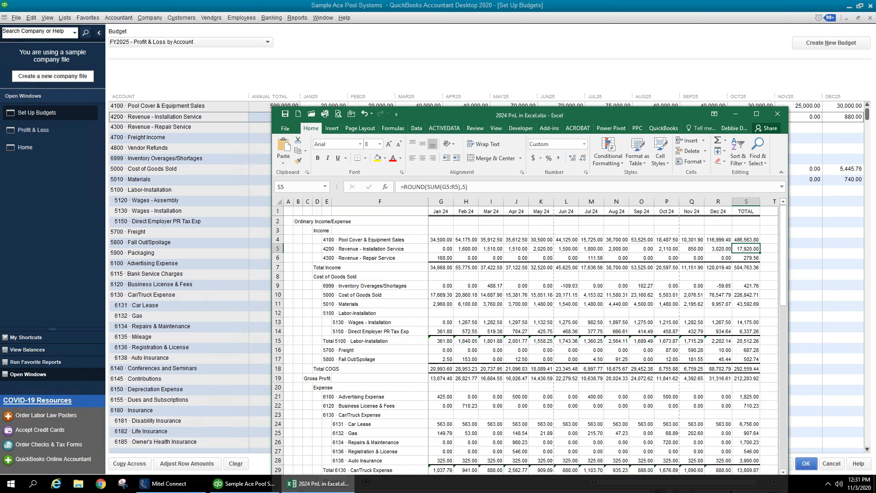
left_click(784, 58)
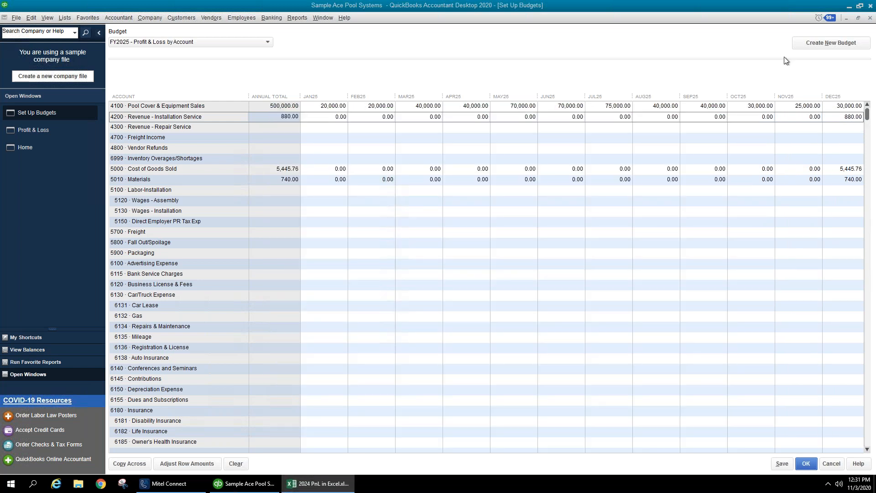
left_click(318, 118)
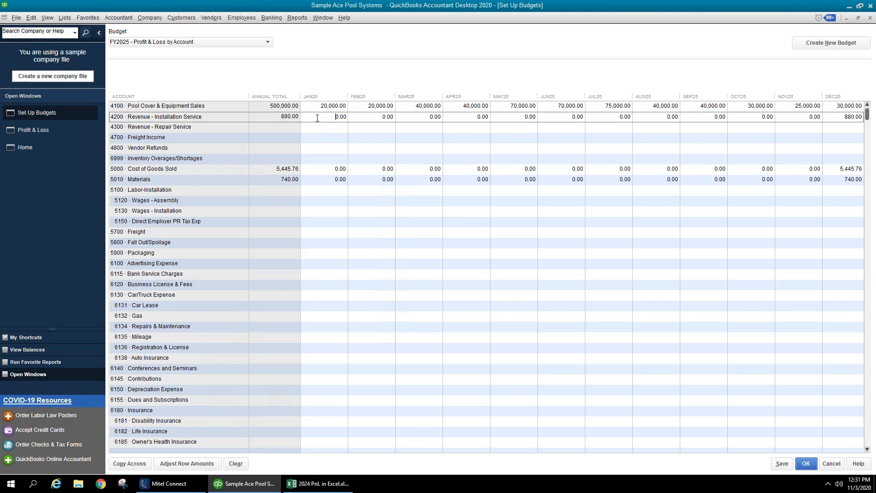
type("2500/12")
key("Return")
left_click(129, 464)
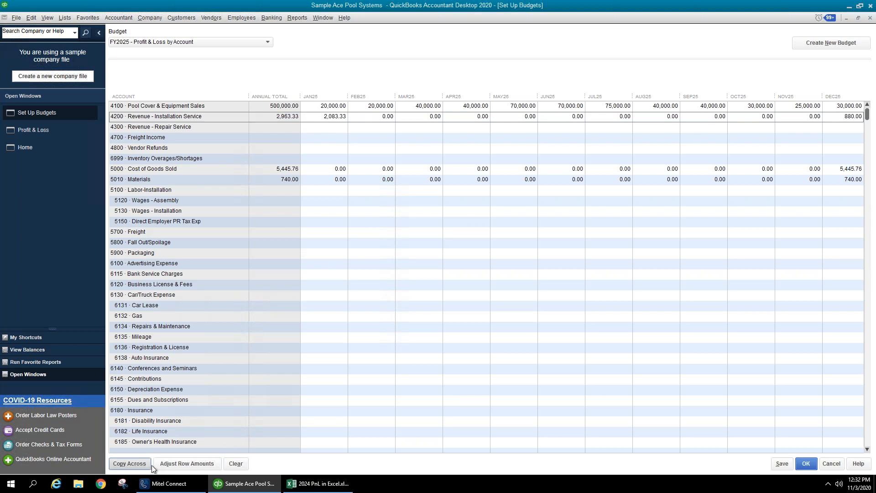
- Set row 4200's JAN25 and FEB25 installation revenue to 2,000.00 each, making 24,833.30
left_click(426, 106)
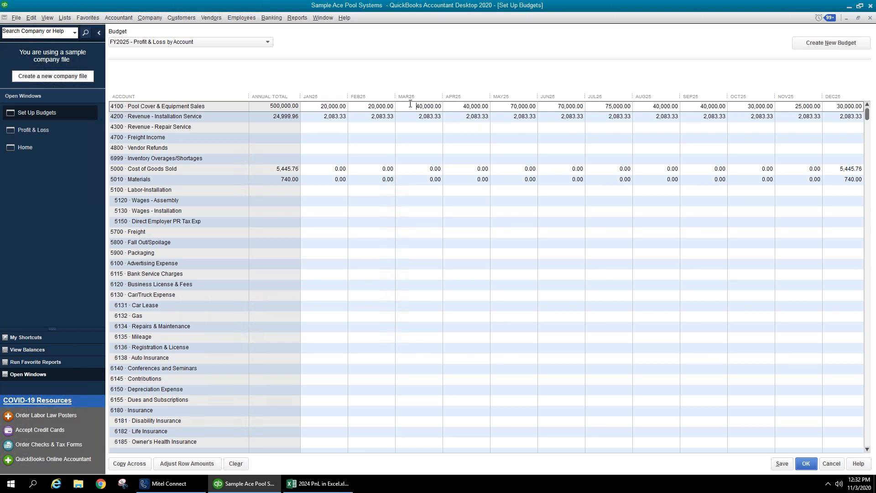
left_click(412, 118)
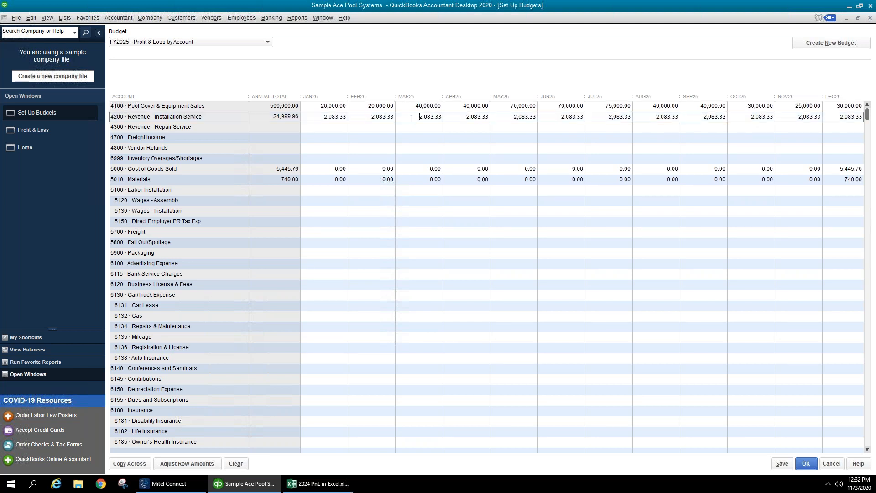
left_click_drag(417, 117, 489, 125)
left_click(320, 117)
type("2000")
key("Tab")
type("2,000")
key("Tab")
left_click(240, 204)
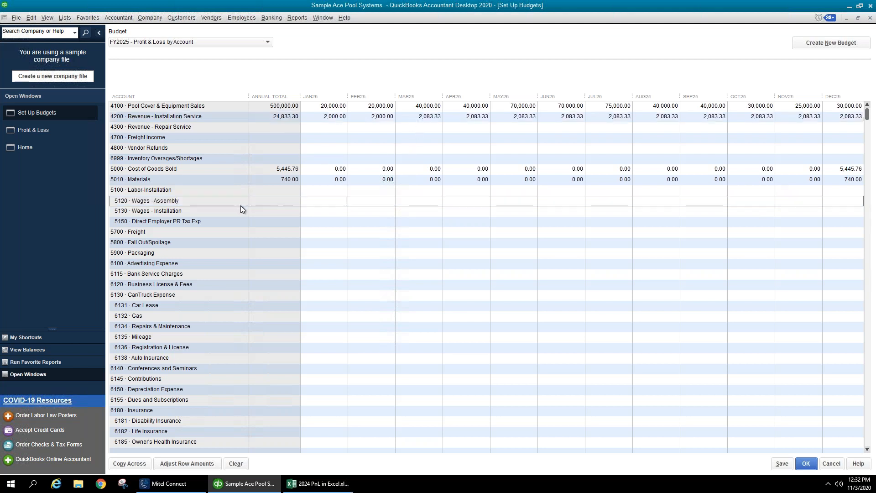
left_click(240, 210)
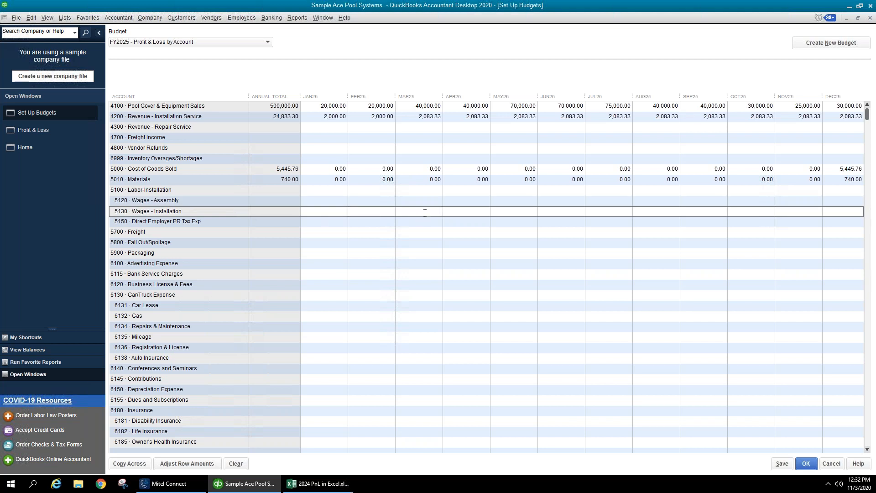
- Enter March–September installation revenue: 3,000, 3,000, 5,000, 5,000, 5,500, 3,000, 3,000
left_click(414, 118)
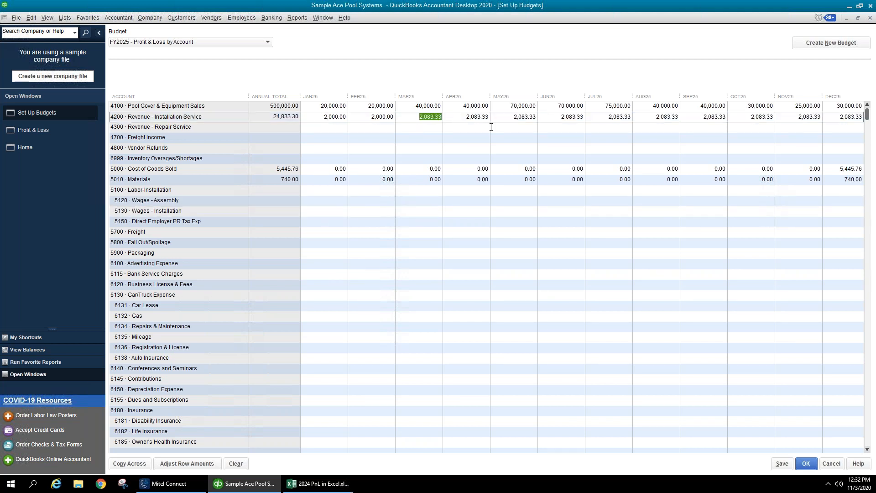
type("3,000")
key("Tab")
type("3000")
key("Tab")
type("5000")
key("Tab")
type("5000")
key("Tab")
type("55")
key("Tab")
type("3000")
key("Tab")
type("3000")
key("Tab")
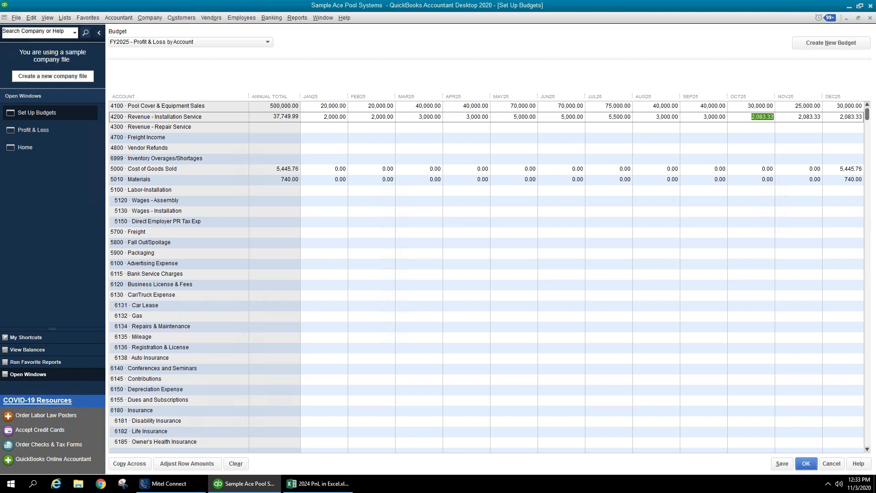
- Set October–December to 2,000, 1,000, 2,000 and January–February to 0, totalling 32,500.00
type("3,")
type("000")
key("Tab")
type("1000")
key("shift+Tab")
left_click(839, 117)
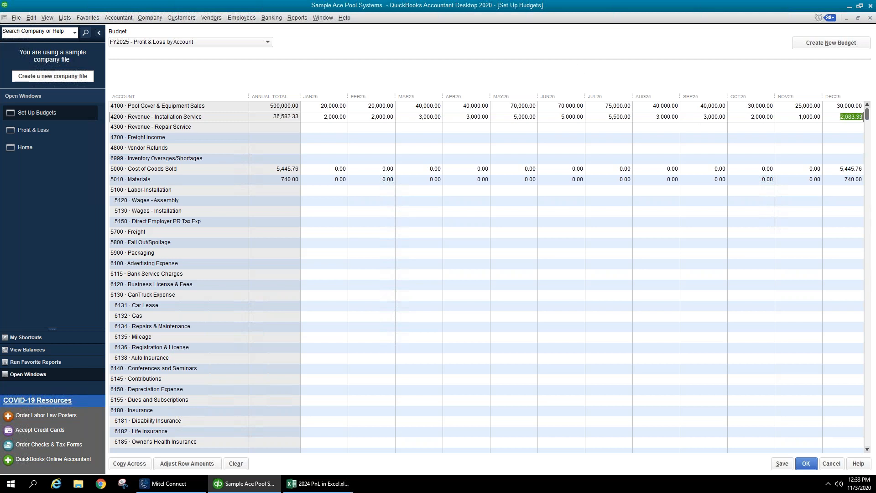
type("2000")
left_click(313, 117)
type("0")
key("Tab")
type("0")
key("Tab")
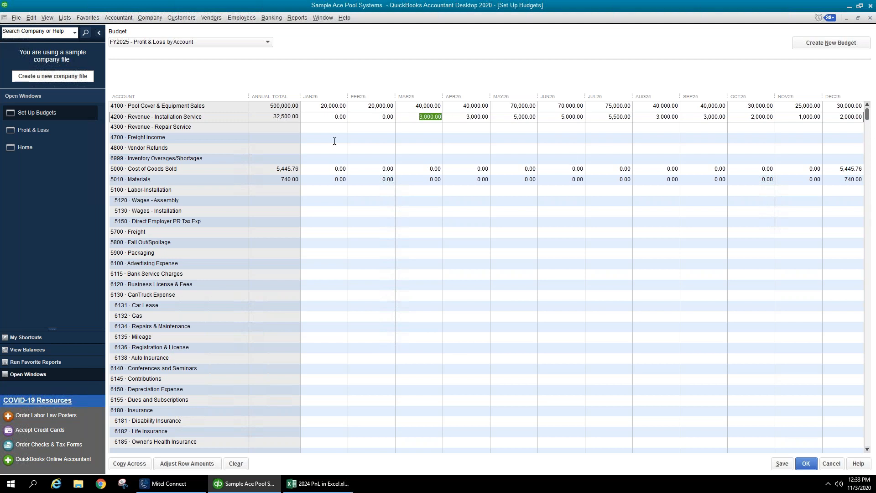
left_click(325, 129)
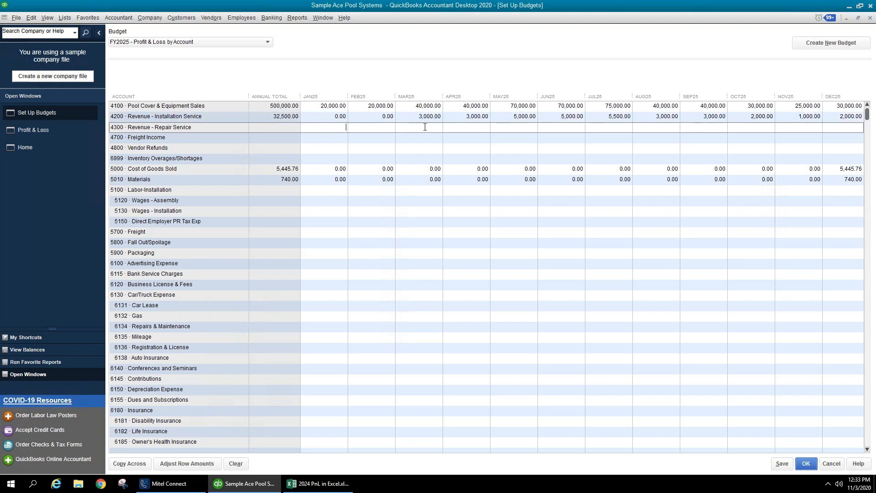
left_click(544, 130)
key("alt+Tab")
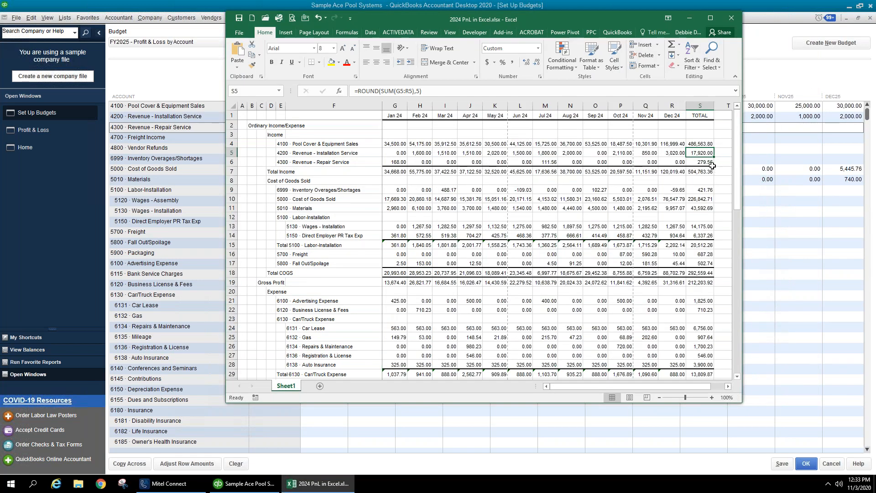
left_click(713, 165)
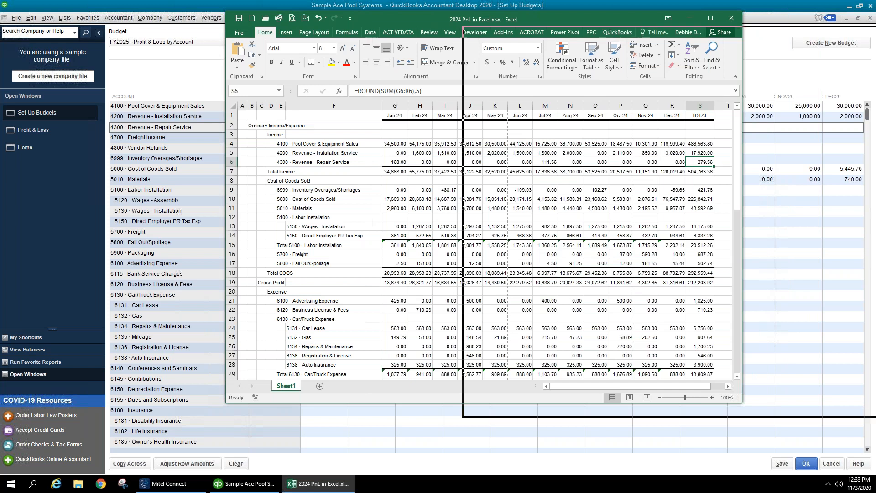
key("alt+Tab")
left_click(349, 138)
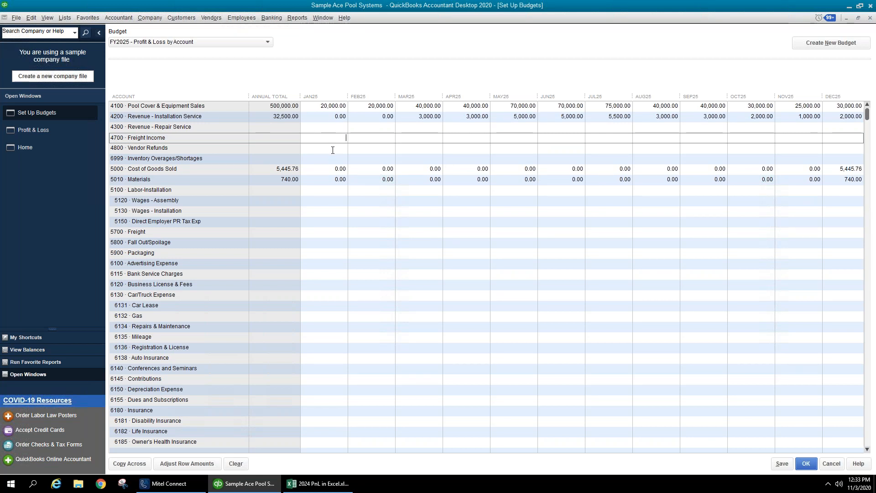
- Bring the 2024 PnL workbook forward to read its 226,842.71 Cost of Goods Sold total
left_click(334, 149)
left_click(334, 158)
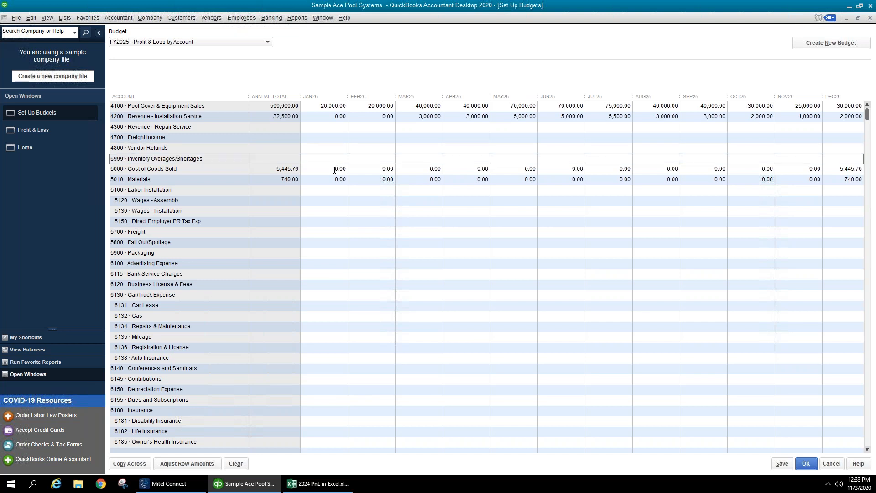
left_click(334, 172)
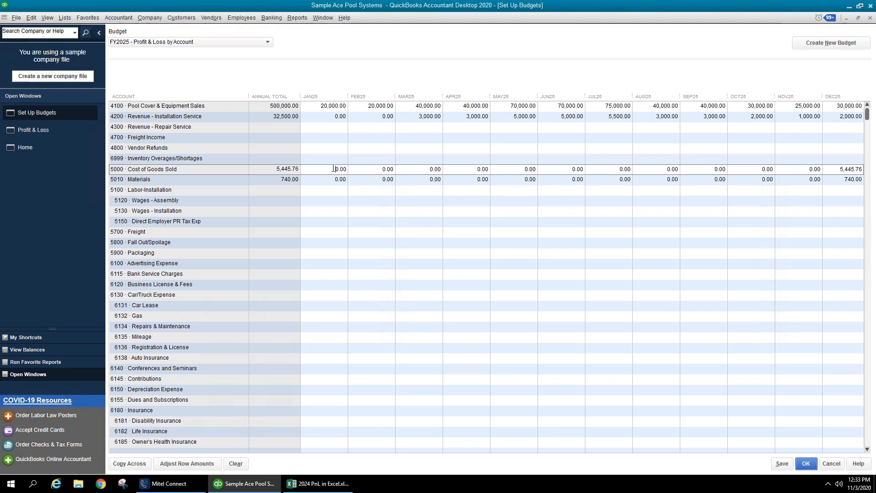
left_click(315, 158)
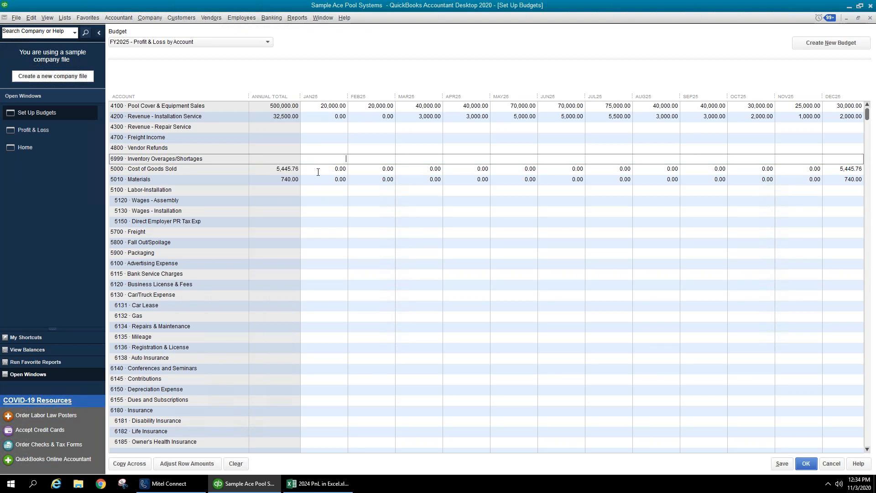
left_click(319, 168)
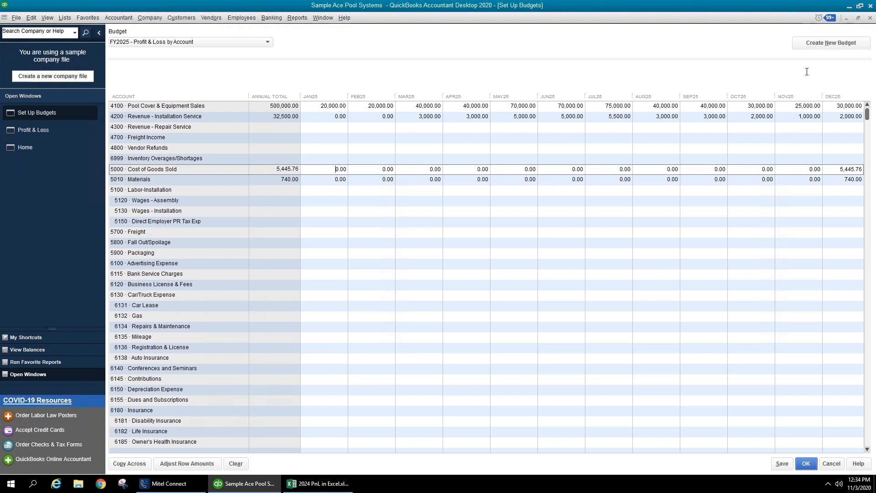
key("alt+Tab")
left_click_drag(500, 46, 368, 46)
left_click(704, 227)
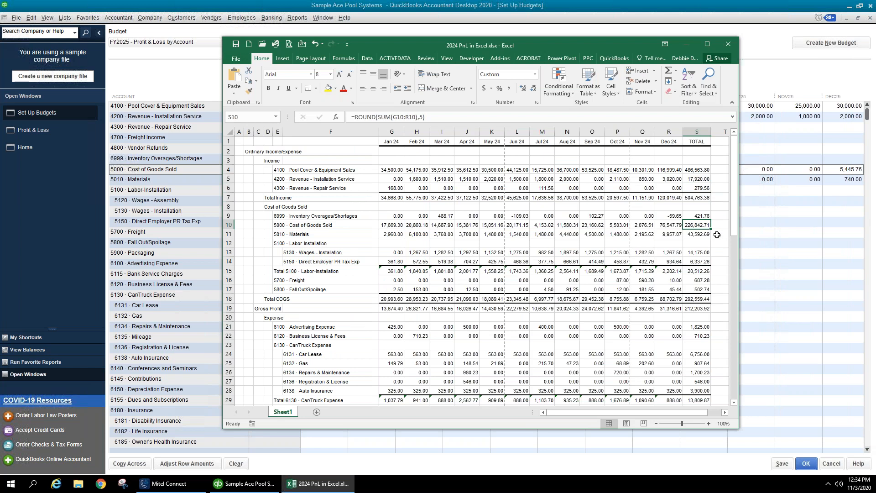
- Enter 335,000/12 for January Cost of Goods Sold and copy 27,916.67 across all months
left_click_drag(619, 46, 875, 44)
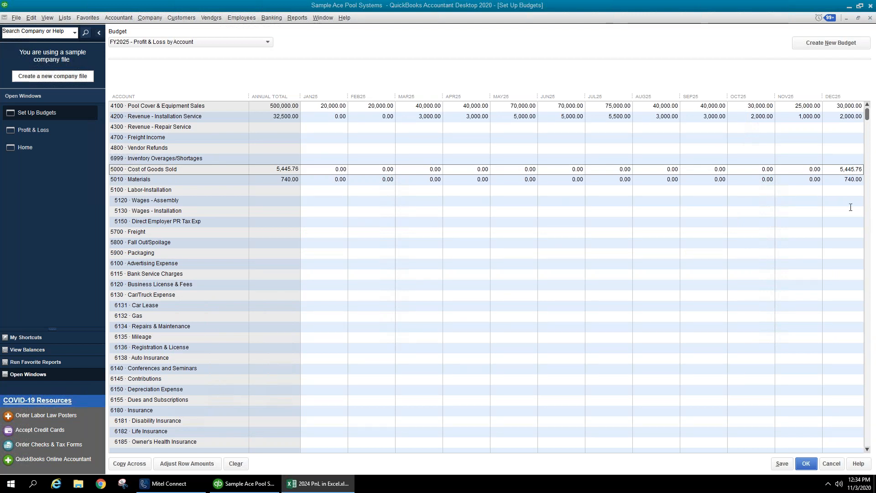
left_click(317, 169)
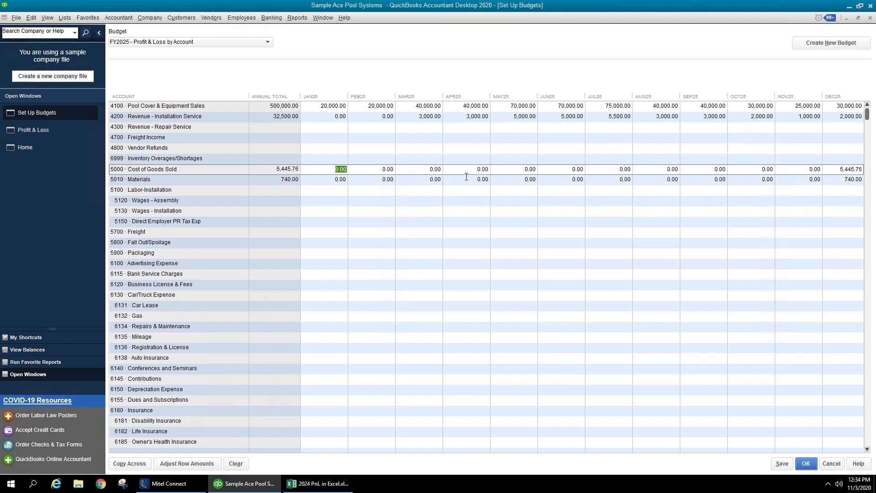
type("354")
key("BackSpace")
type("000")
key("Tab")
left_click(345, 170)
type("/12")
key("Return")
left_click(129, 464)
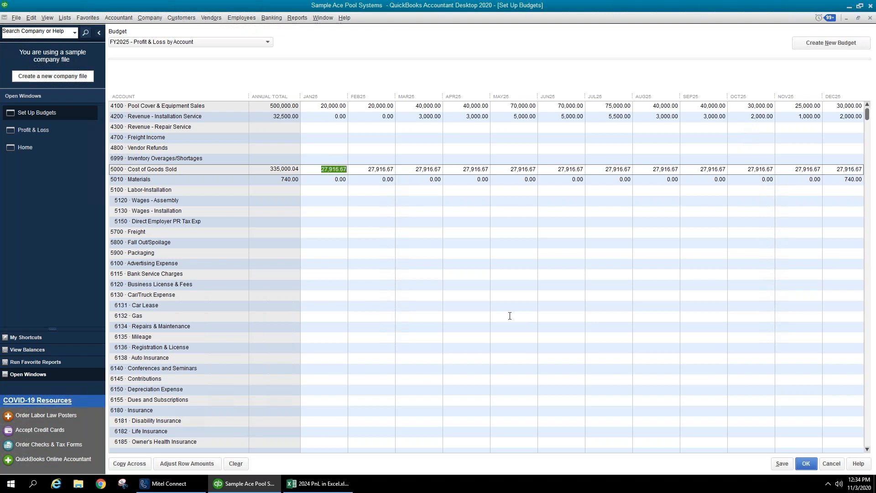
- Enter 20,000/8 in the Wages - Installation MAR25 cell, giving 2,500.00
left_click(315, 189)
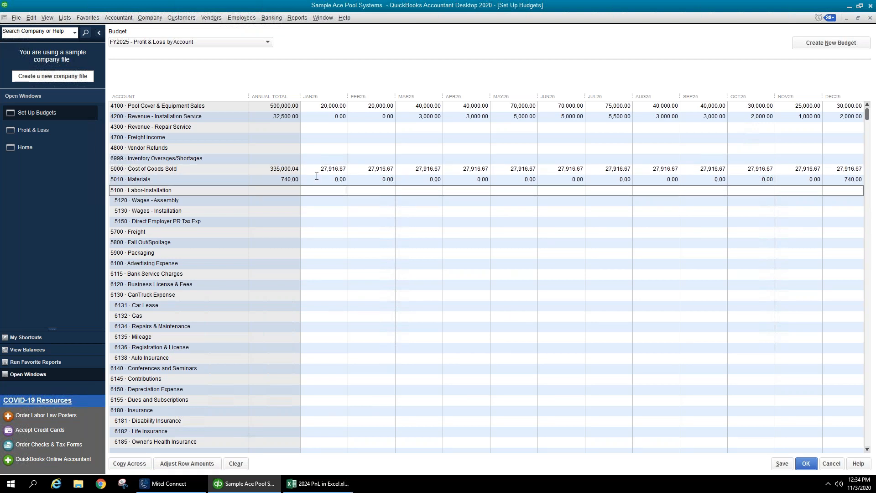
left_click(317, 201)
left_click(317, 208)
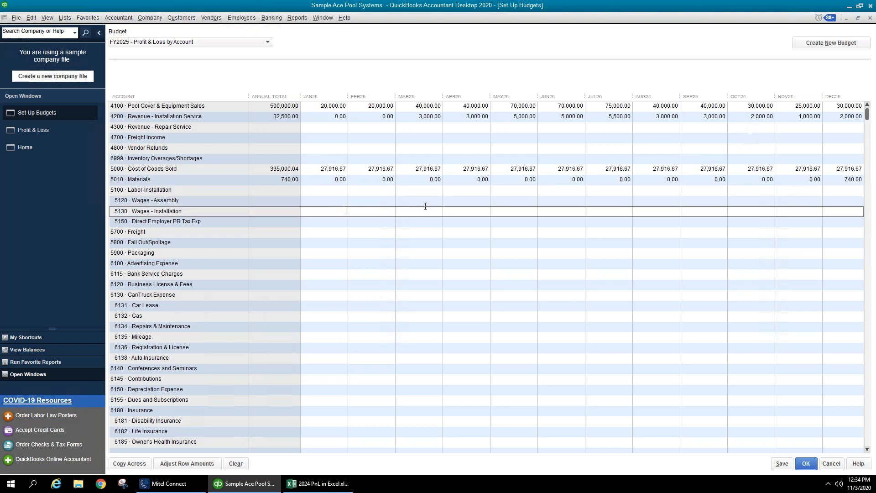
left_click(451, 208)
key("alt+Tab")
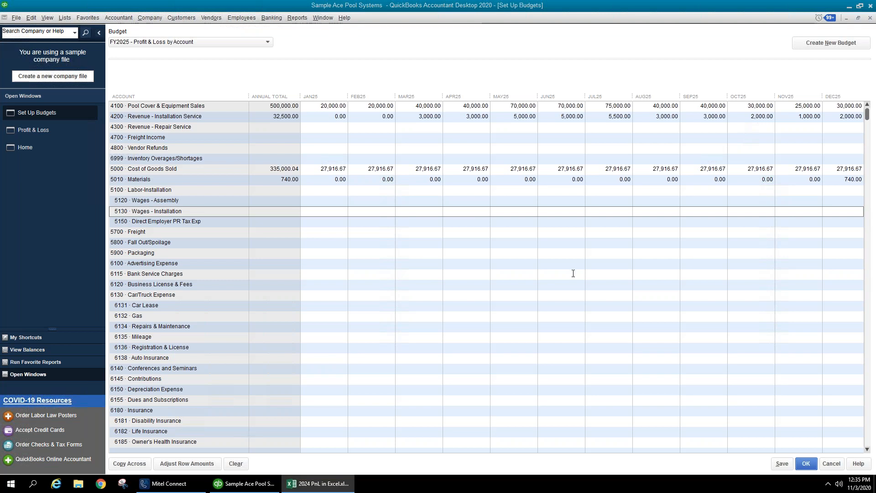
left_click(379, 213)
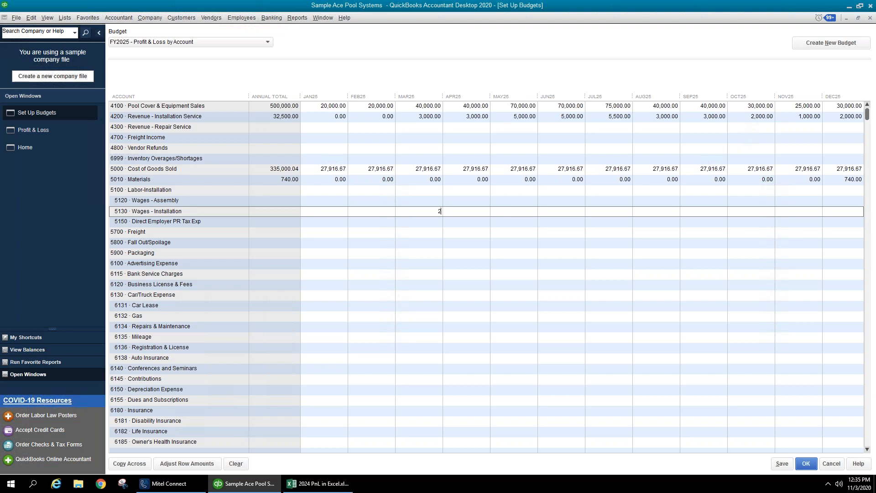
type("0000")
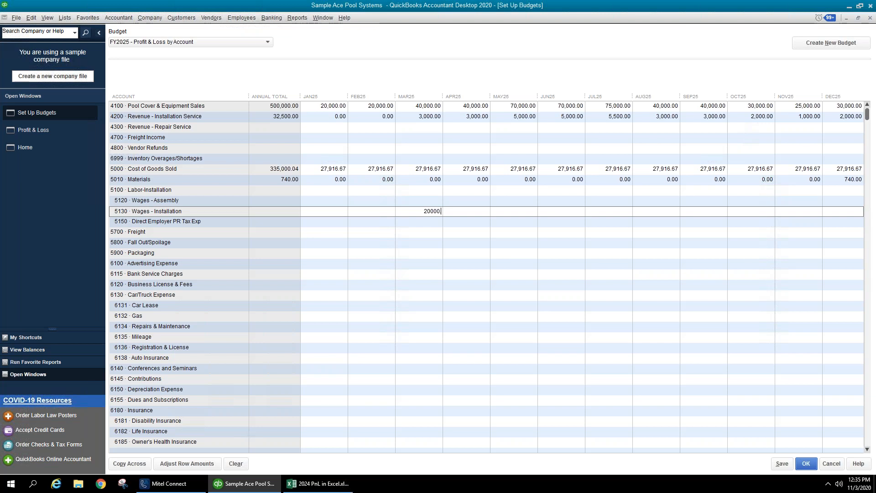
type(".8")
key("BackSpace")
key("BackSpace")
type("/ 8")
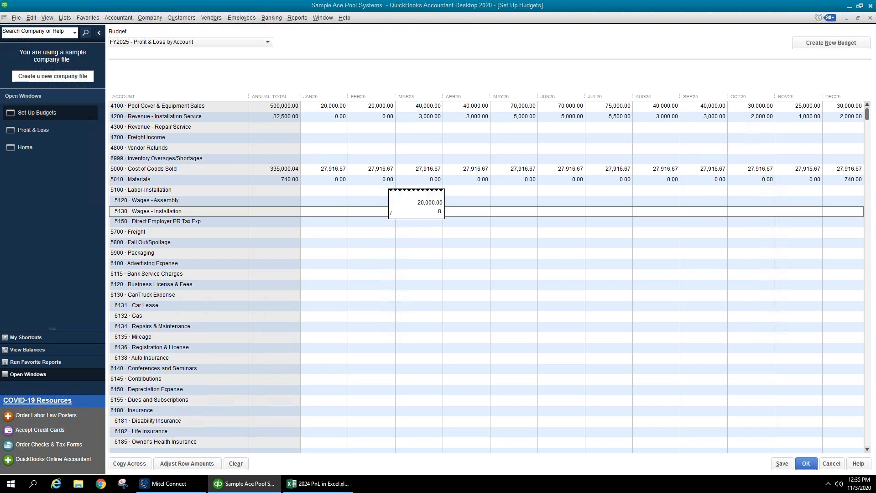
key("Return")
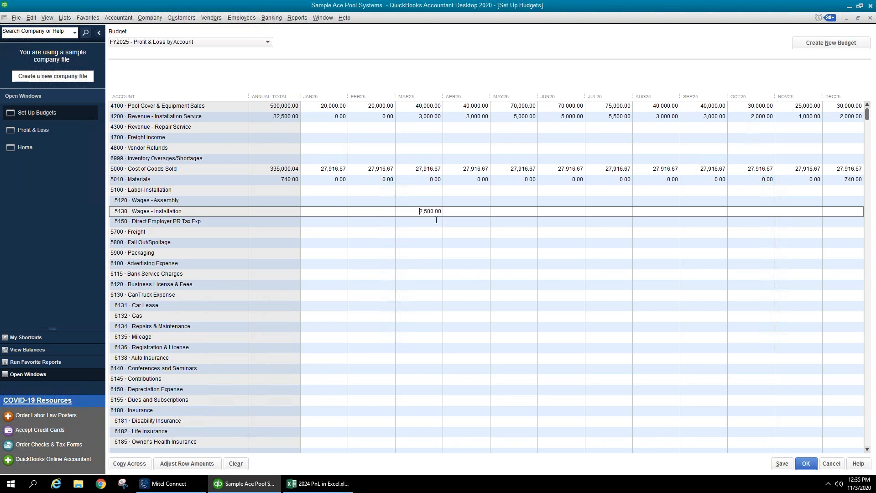
left_click_drag(419, 212, 445, 210)
- Change March's Wages - Installation budget to 2,000.00
left_click(207, 465)
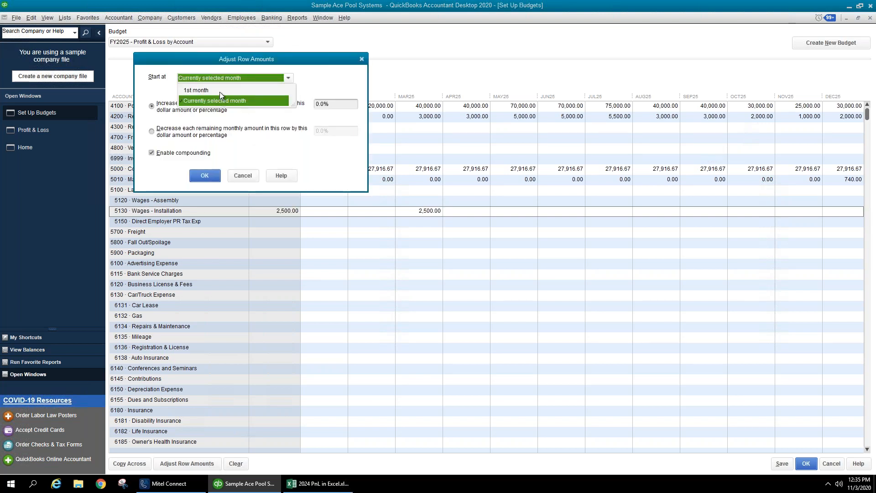
left_click(214, 99)
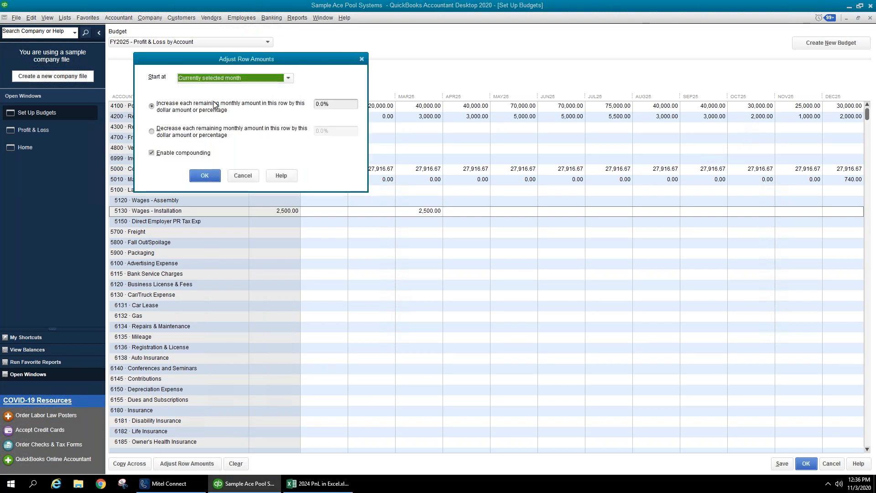
left_click(214, 109)
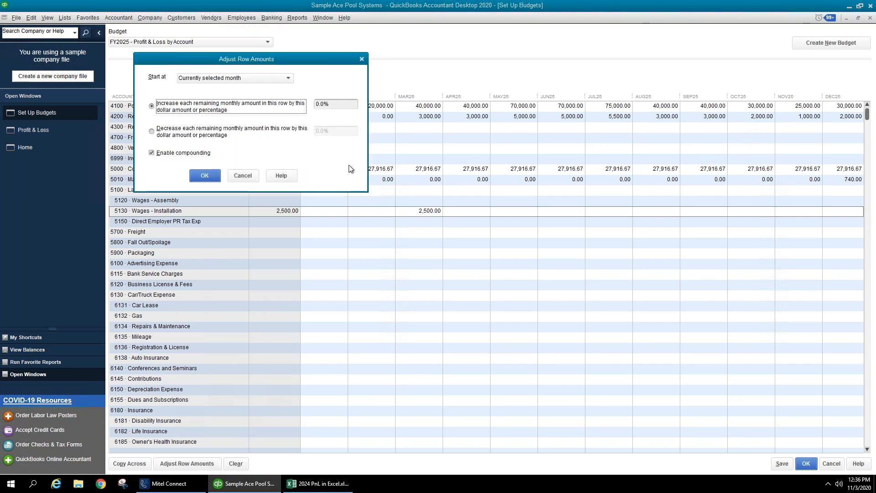
left_click(246, 176)
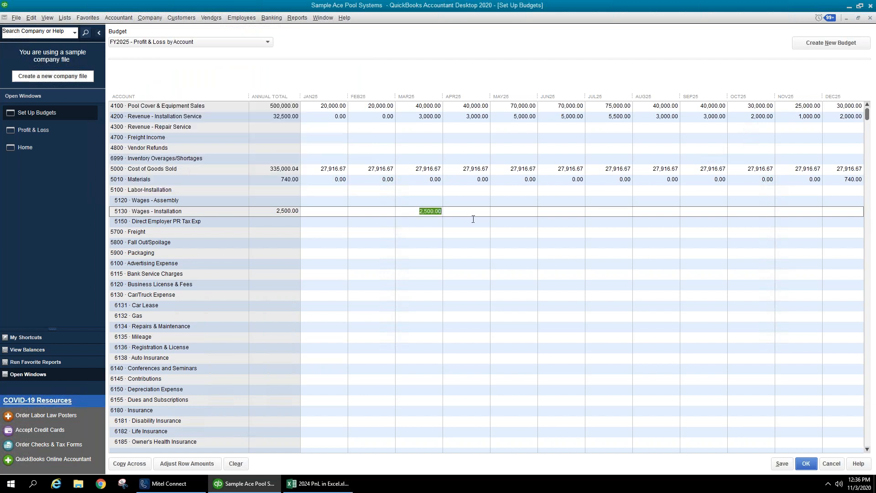
type("2000")
key("Tab")
left_click(406, 212)
- Increase Wages - Installation 15% compounded monthly, starting from the selected March
left_click(170, 464)
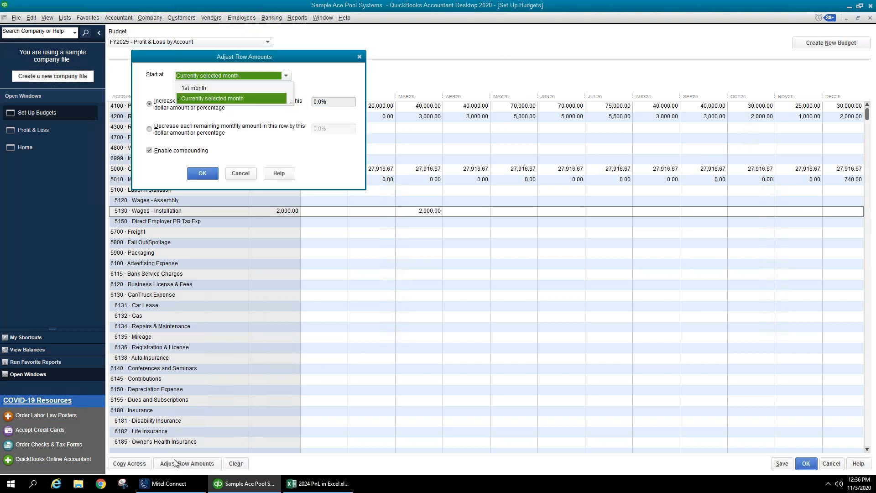
left_click(189, 99)
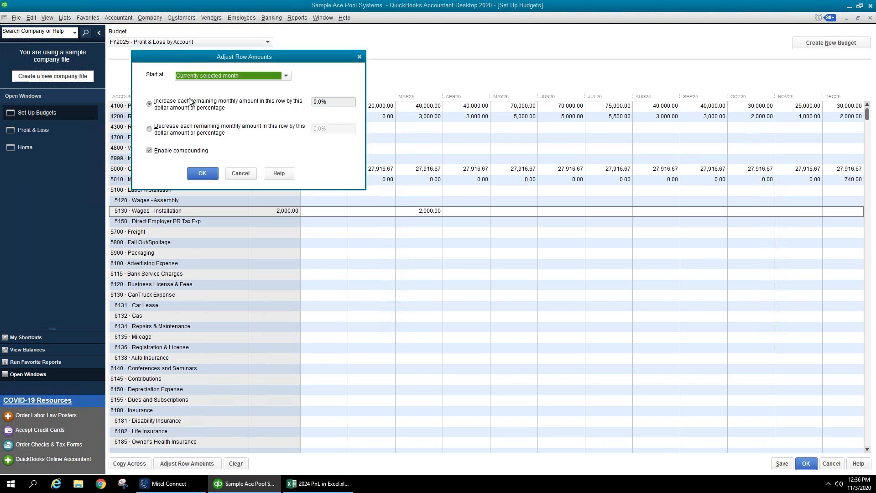
left_click(325, 103)
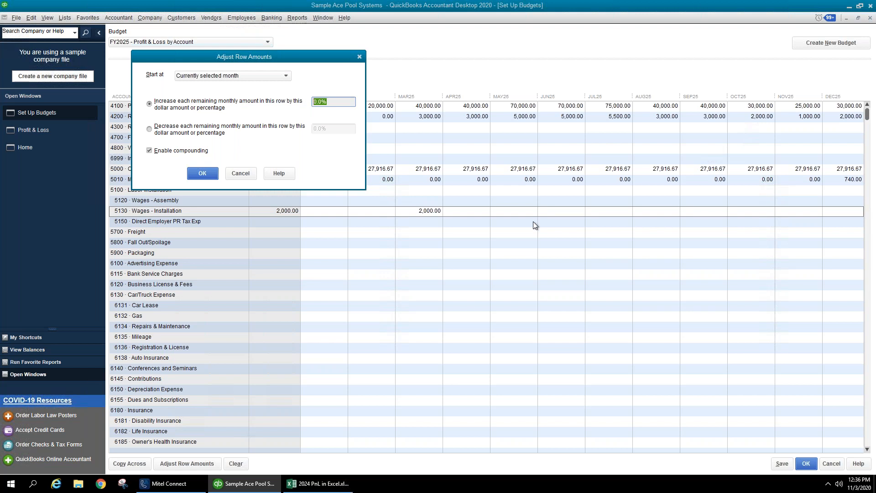
type("15.%")
key("Tab")
left_click(207, 174)
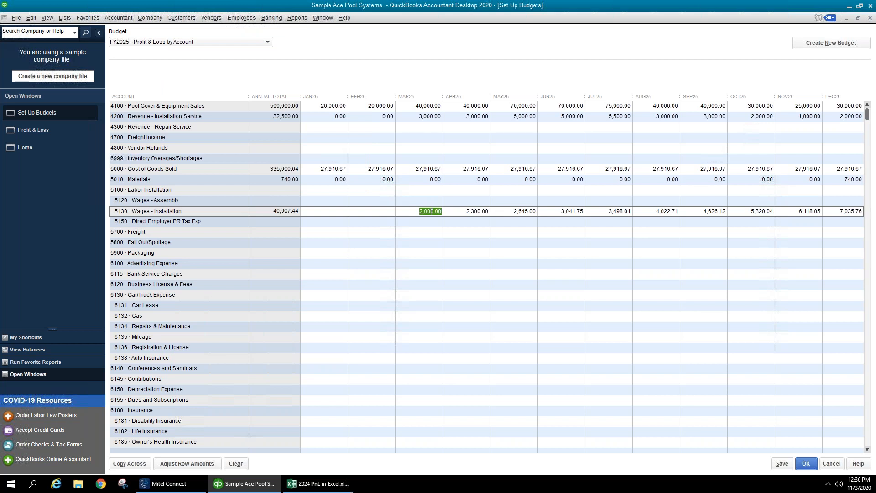
left_click(421, 211)
- Reset August's Wages - Installation amount from 4,022.71 to 2,500
left_click(456, 214)
left_click(496, 213)
left_click(551, 212)
left_click(735, 213)
left_click(644, 210)
left_click_drag(650, 211, 732, 224)
type("2500")
key("Tab")
key("Tab")
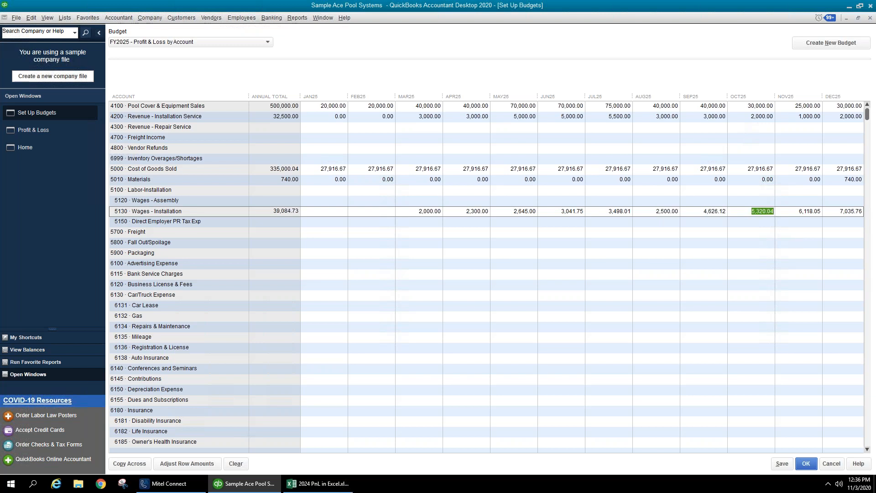
- Set September wages to 1,000 and October–December to 0, totalling 16,984.76
key("shift+Tab")
type("1000")
key("Tab")
type("0")
key("Tab")
type("0")
key("Tab")
type("0")
key("Tab")
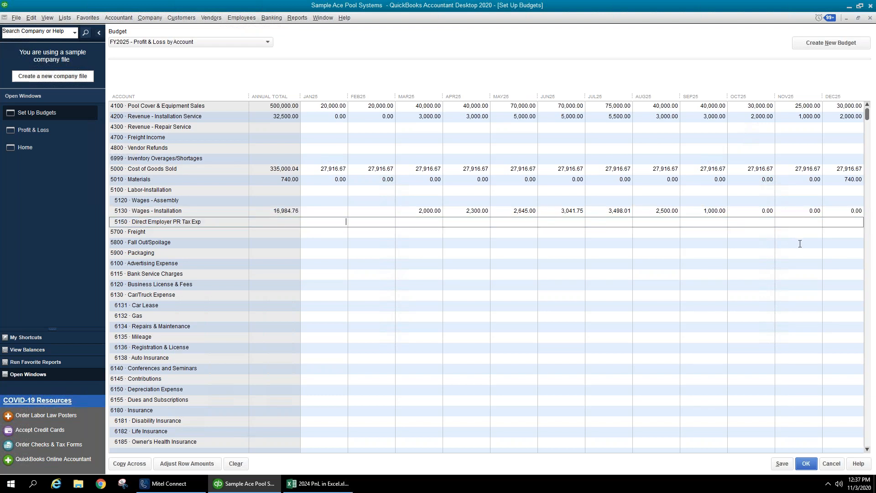
left_click(726, 232)
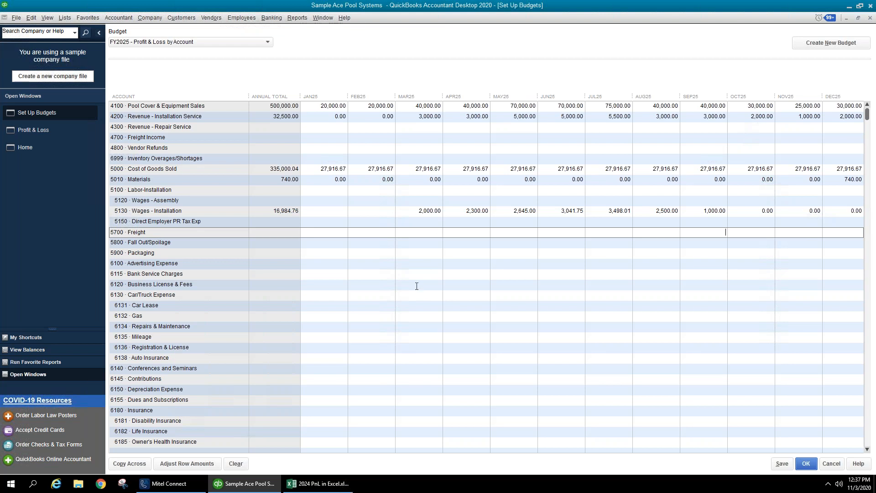
left_click(390, 272)
left_click(391, 264)
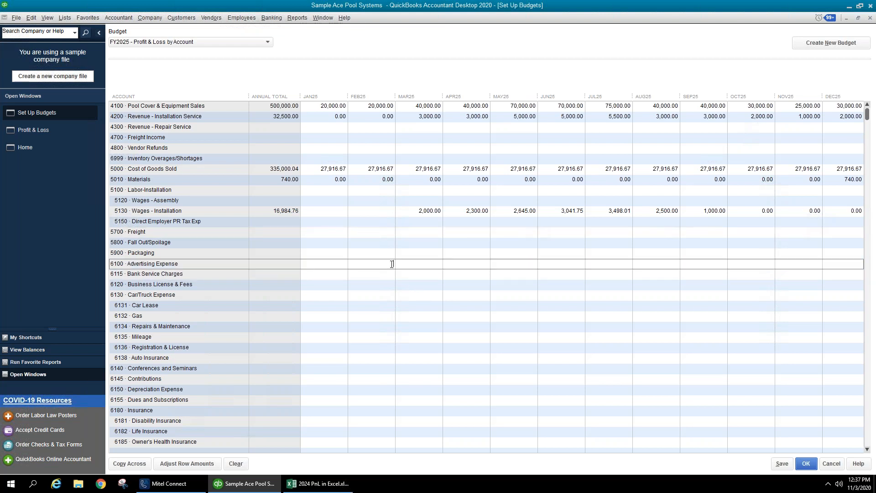
left_click_drag(875, 137, 518, 43)
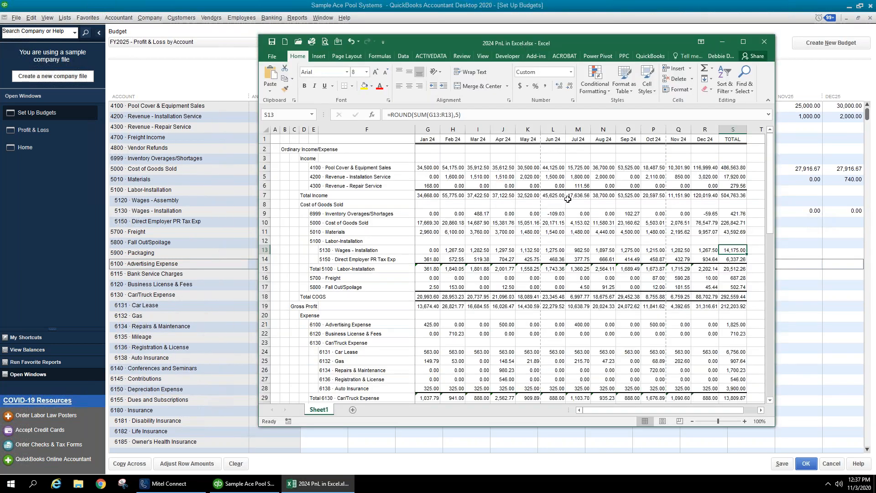
left_click(586, 205)
left_click(576, 166)
left_click(584, 199)
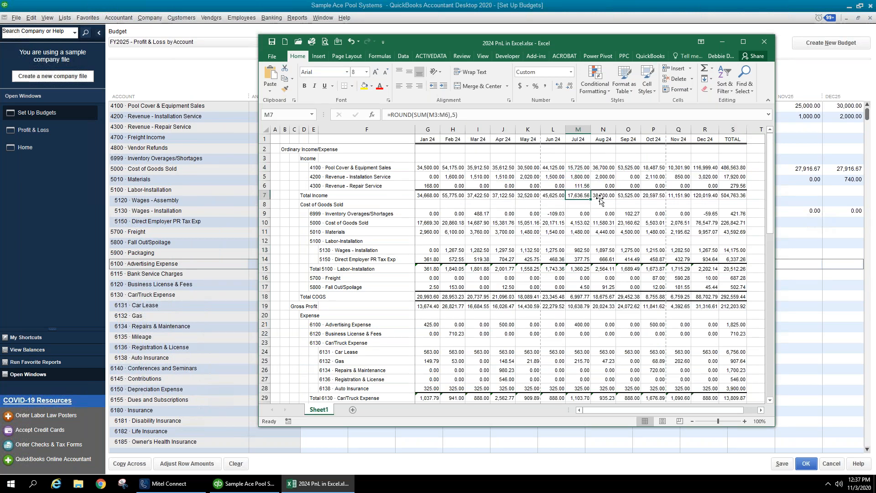
left_click(603, 198)
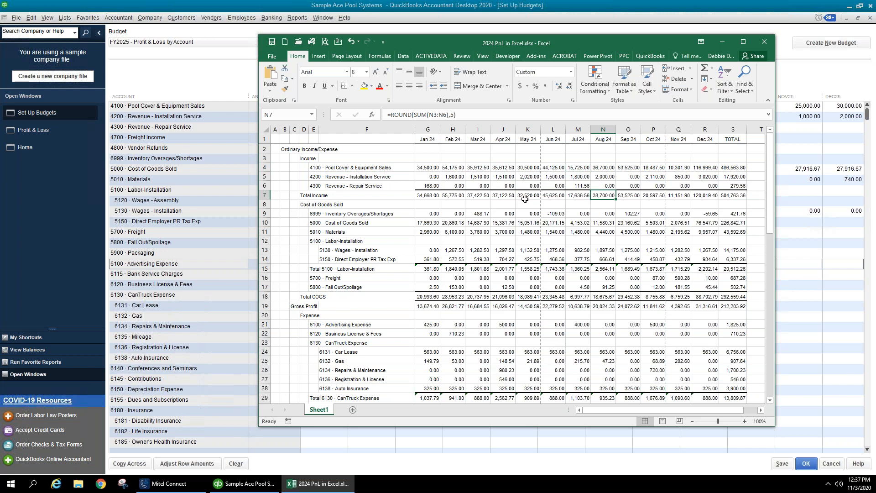
left_click(500, 196)
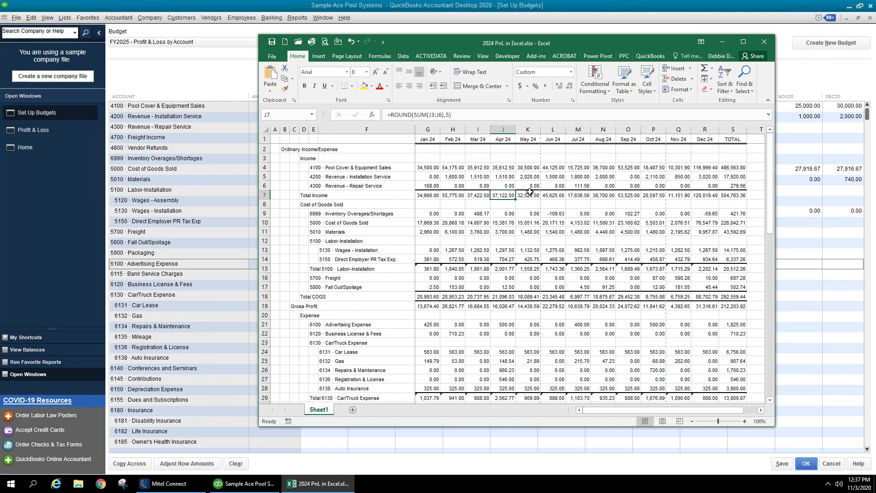
left_click(556, 195)
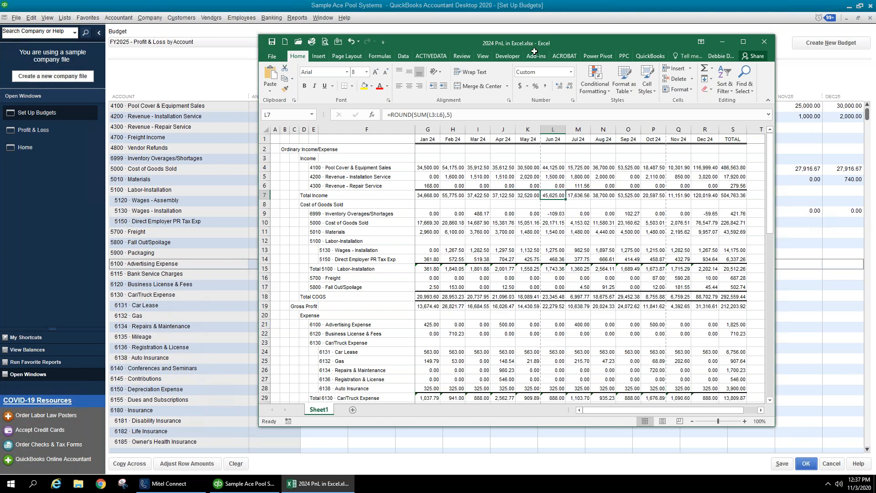
left_click_drag(570, 44, 875, 59)
key("Escape")
key("alt+Tab")
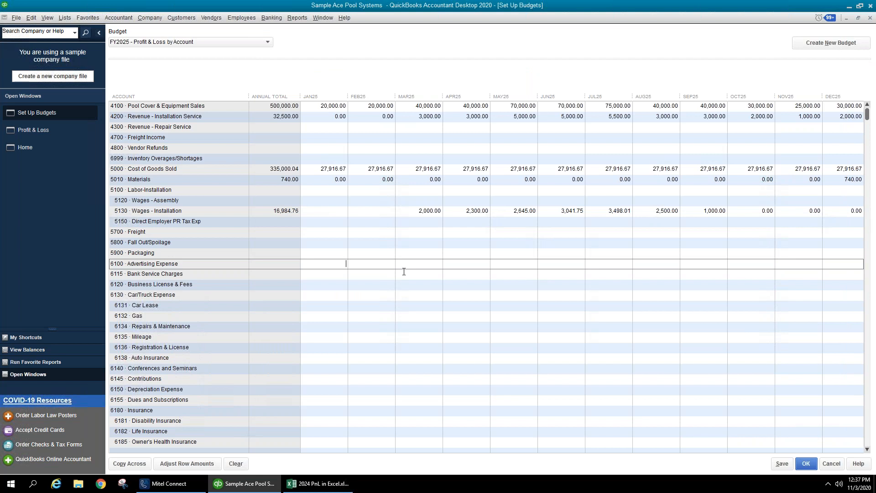
- Copy 1,000 across all months for 6100 Advertising Expense; enter 15.00 in January Bank Service Charges
type("000")
left_click(131, 464)
left_click(425, 273)
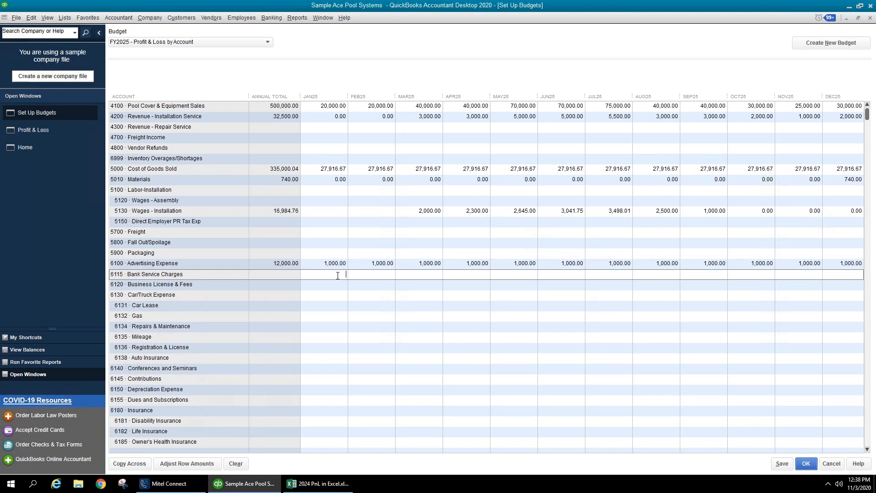
type("15.00")
key("Tab")
left_click(621, 180)
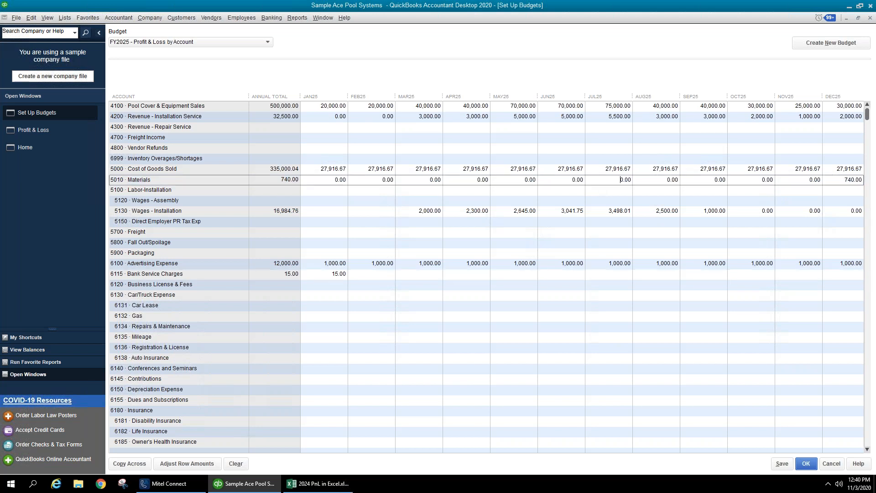
left_click(17, 18)
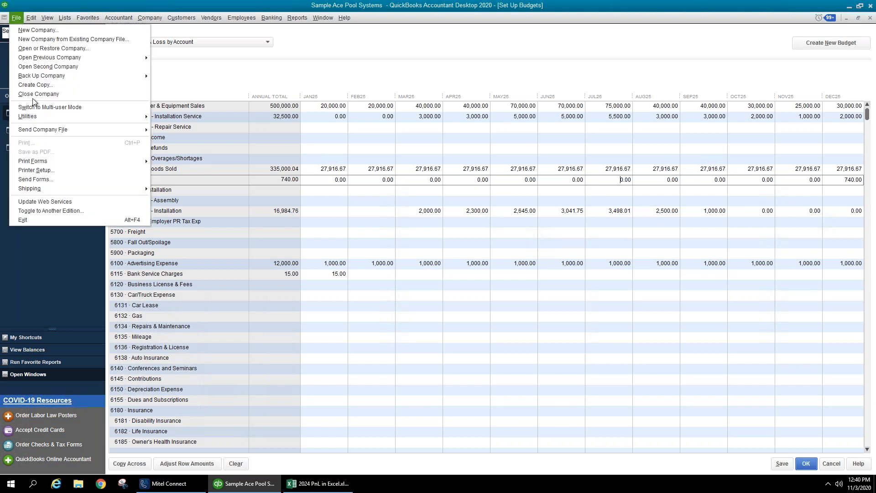
mouse_move(47, 118)
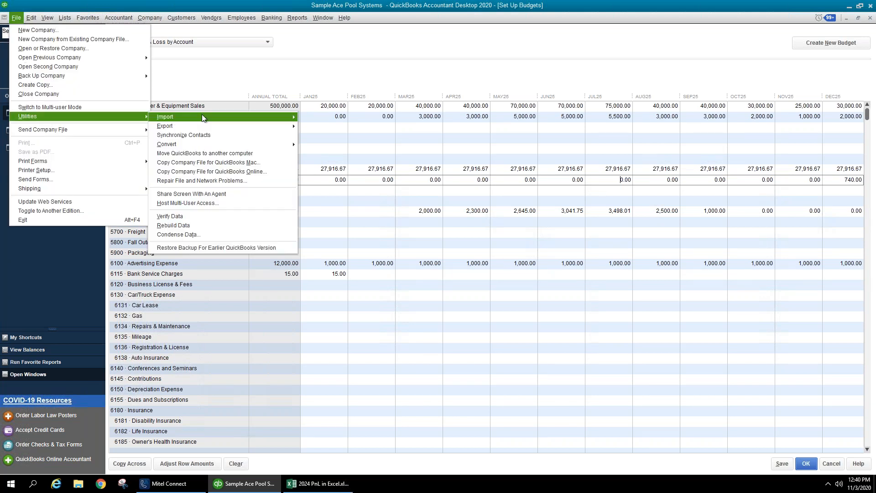
mouse_move(237, 118)
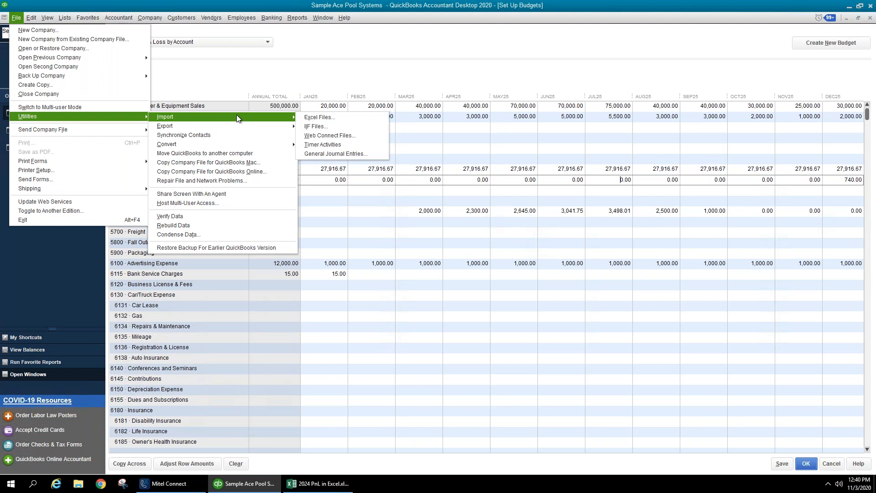
left_click(314, 118)
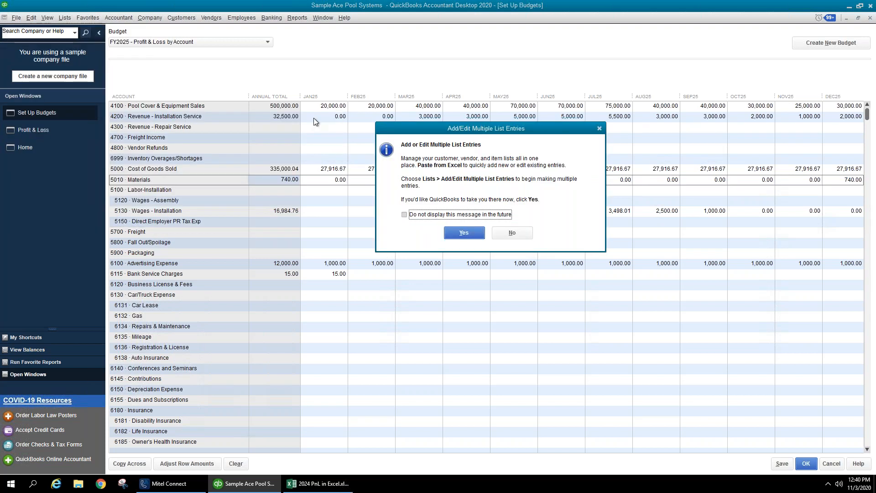
left_click(512, 233)
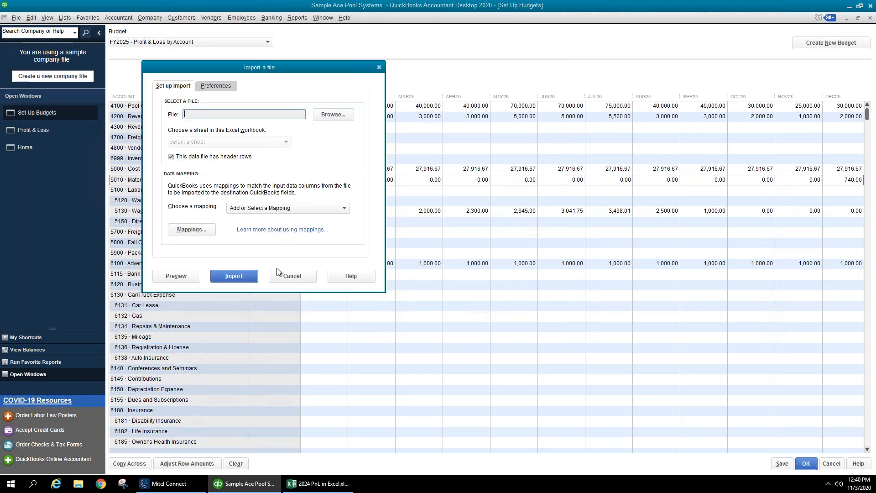
left_click(296, 275)
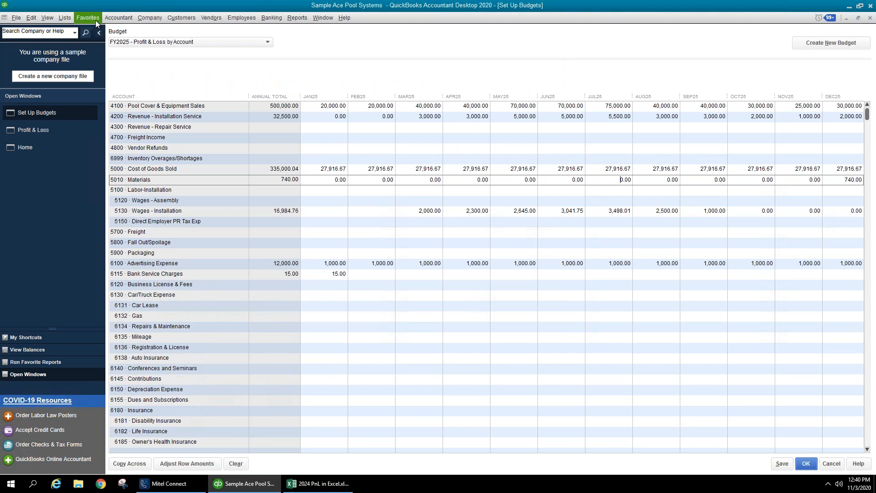
left_click(70, 20)
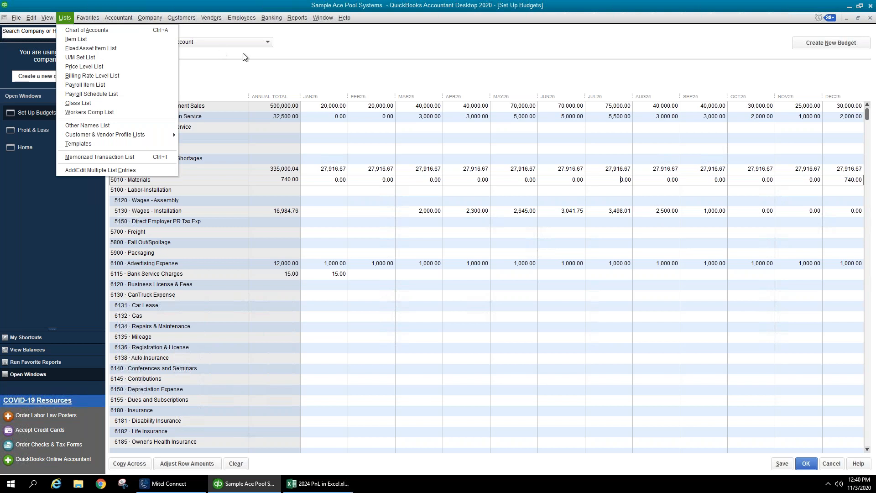
left_click(254, 59)
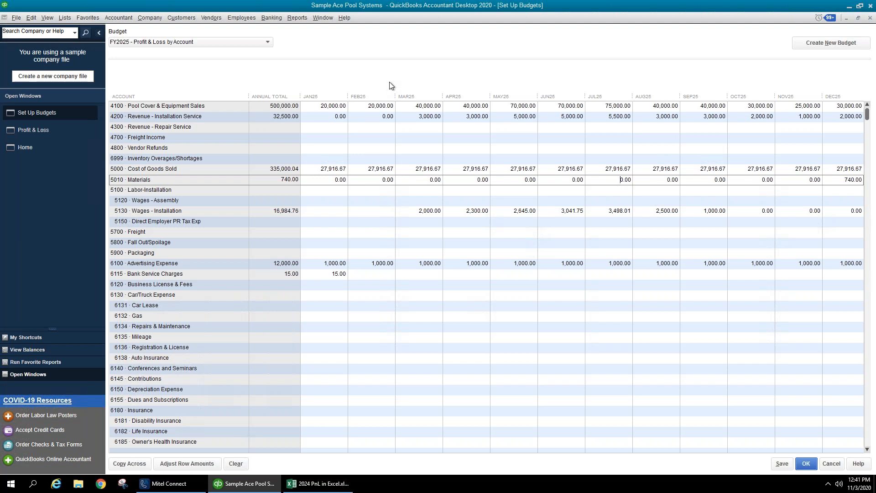
left_click(329, 106)
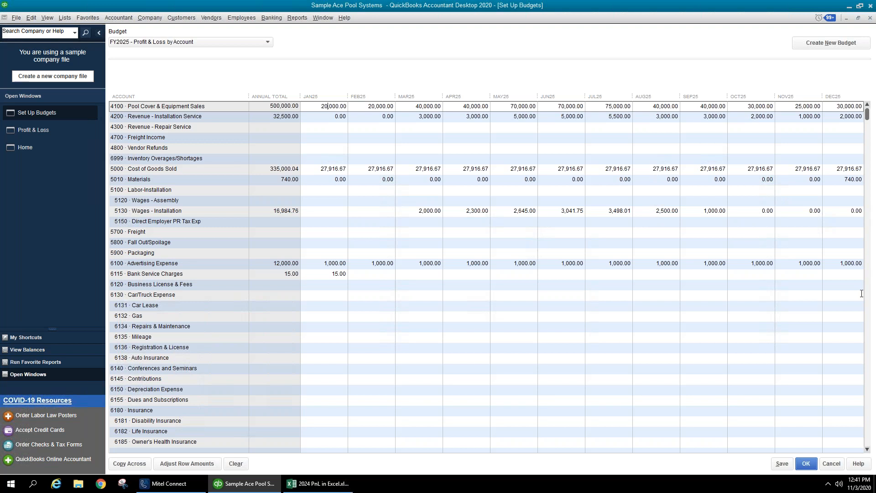
- Copy the 15.00 Bank Service Charges January amount across all months, totalling 180.00
left_click(708, 200)
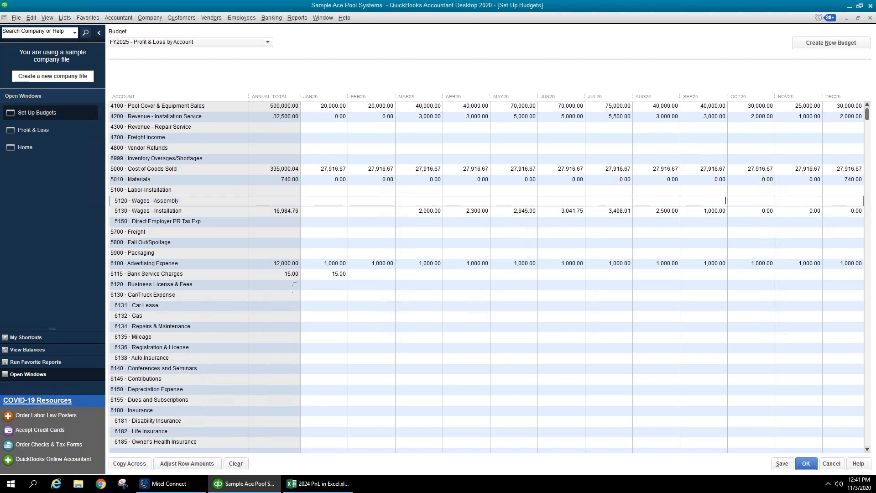
left_click(307, 264)
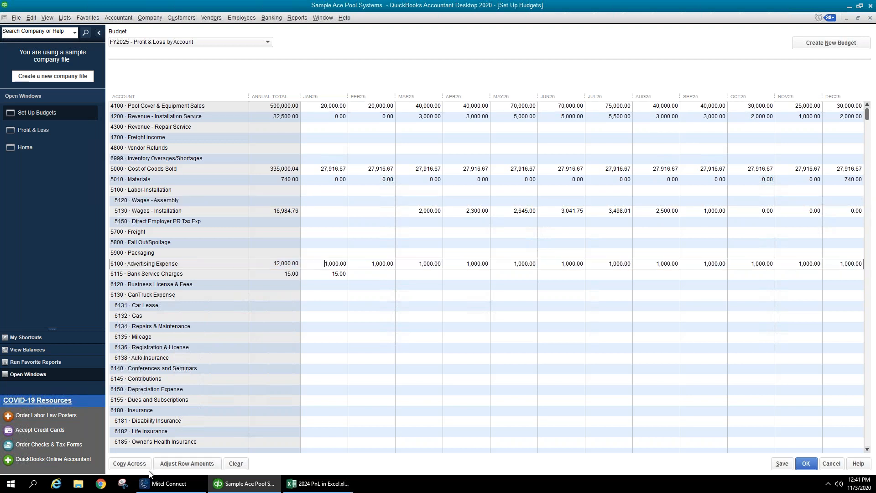
left_click(145, 466)
left_click(317, 272)
left_click(129, 464)
left_click(354, 302)
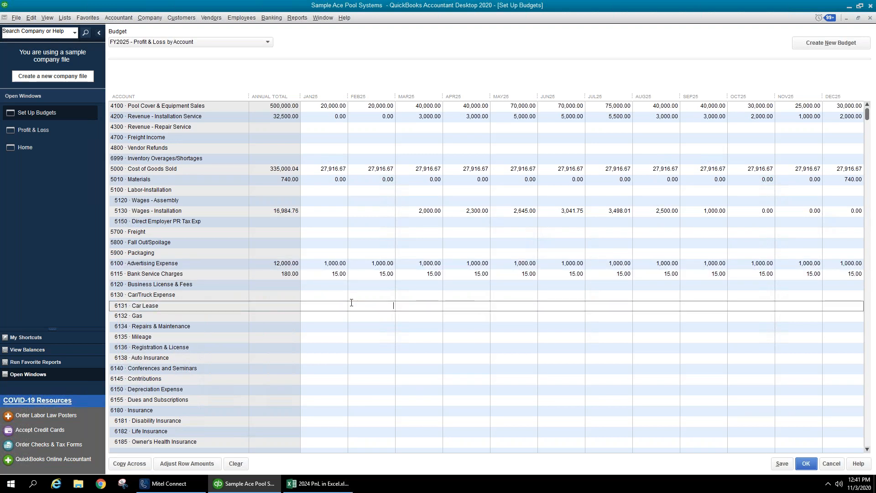
scroll(356, 280, "down", 2)
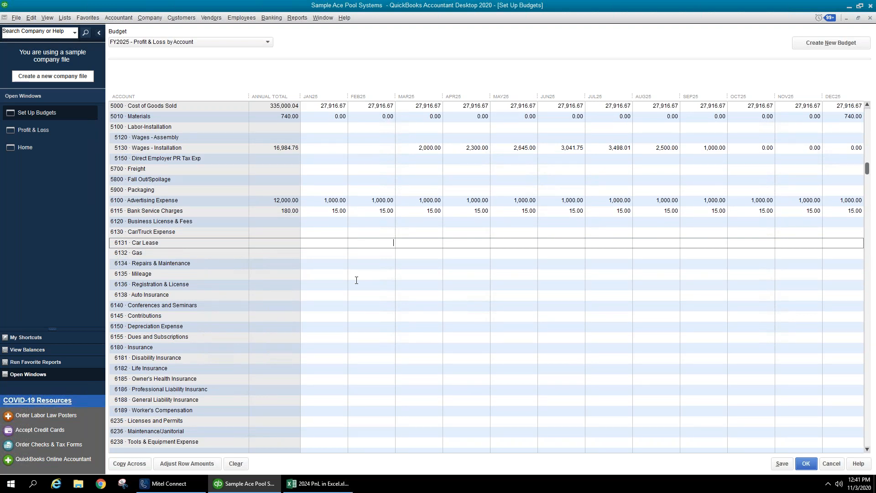
left_click(310, 212)
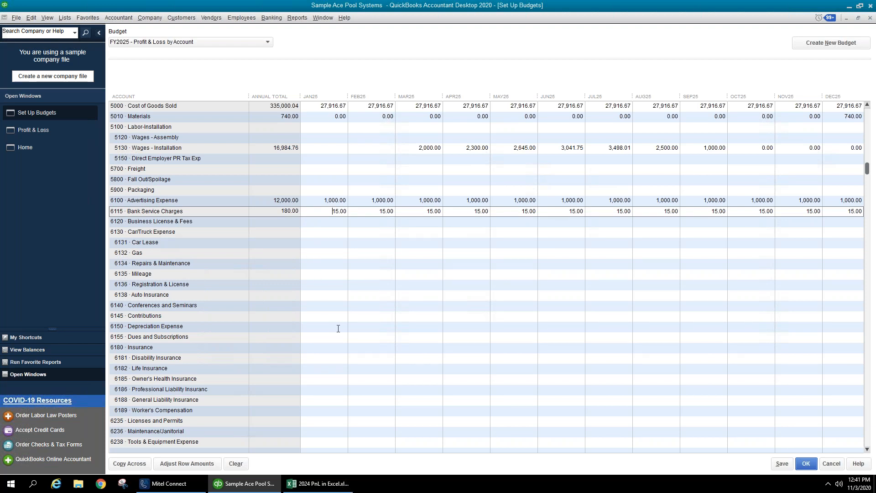
scroll(335, 328, "down", 4)
left_click(320, 401)
scroll(320, 402, "down", 1)
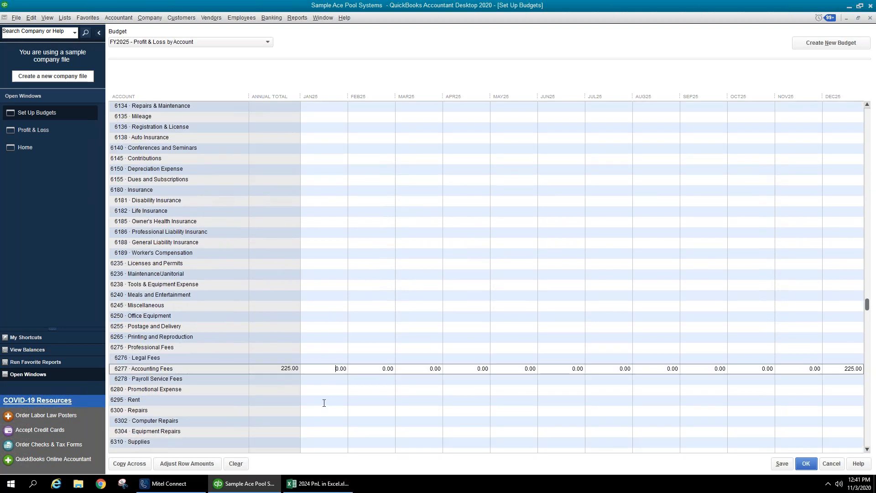
- Enter 750.00 for Rent in January and copy it across all twelve months
left_click(323, 401)
type("750")
key("Tab")
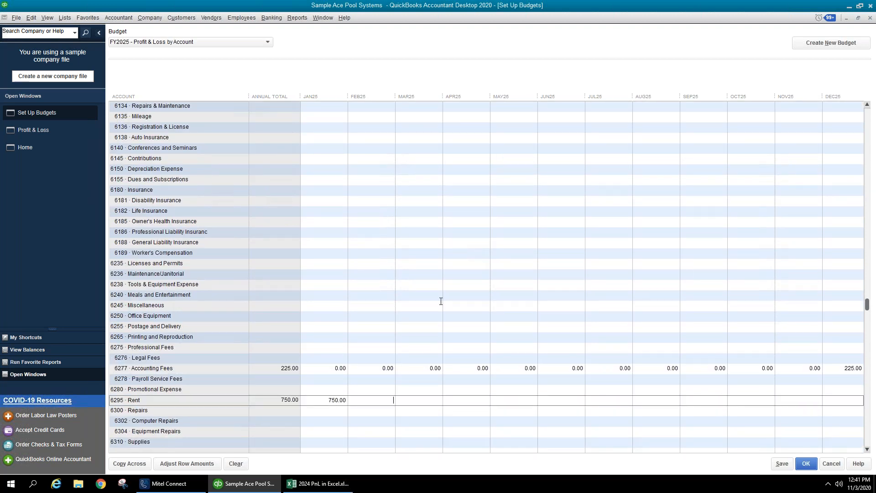
left_click(322, 407)
left_click(143, 465)
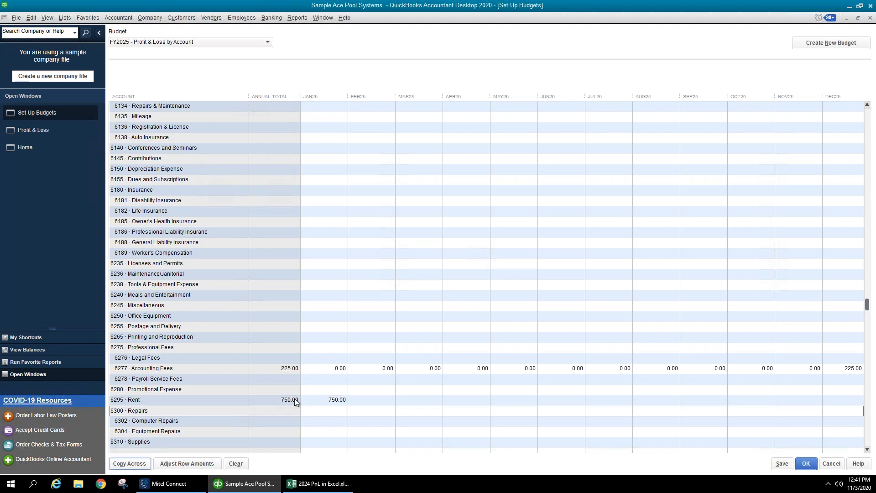
left_click(294, 399)
left_click(131, 469)
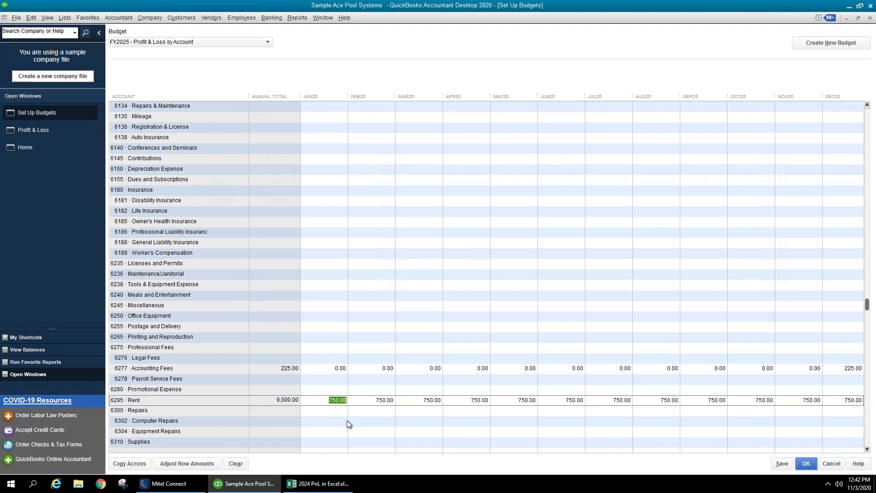
scroll(347, 424, "down", 2)
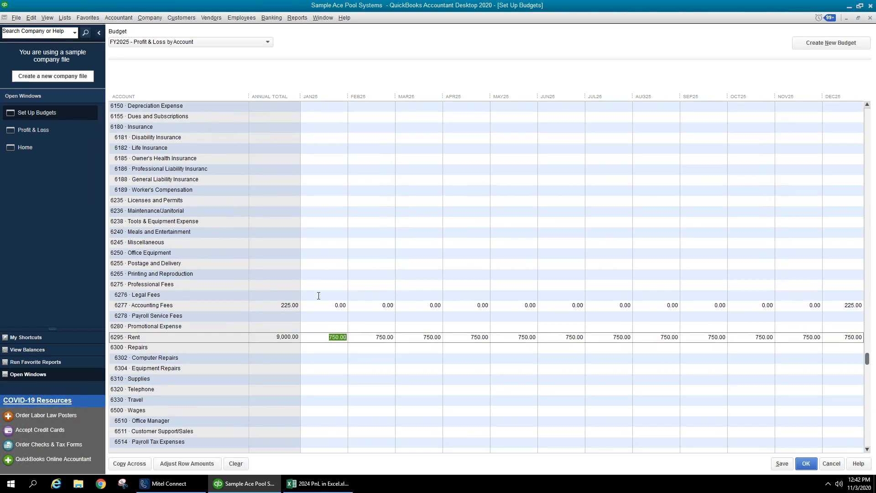
- Enter 1000 as the April amount on the 6277 Accounting Fees row
left_click(319, 296)
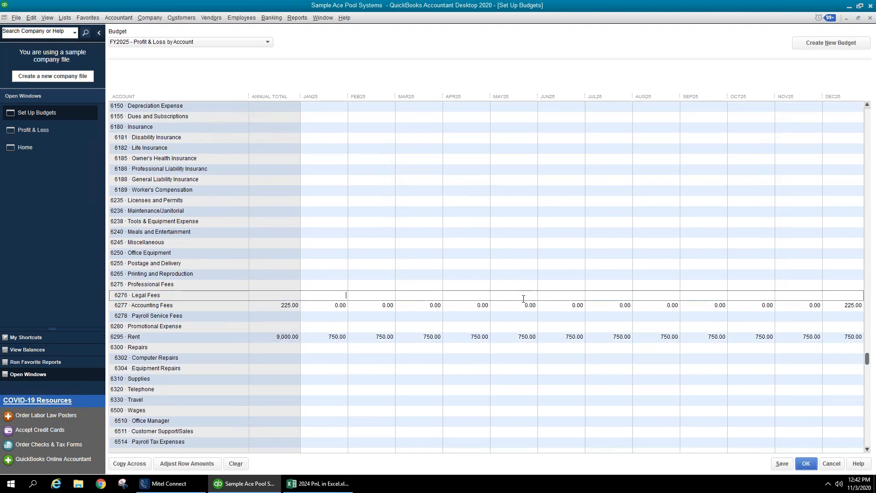
left_click(478, 305)
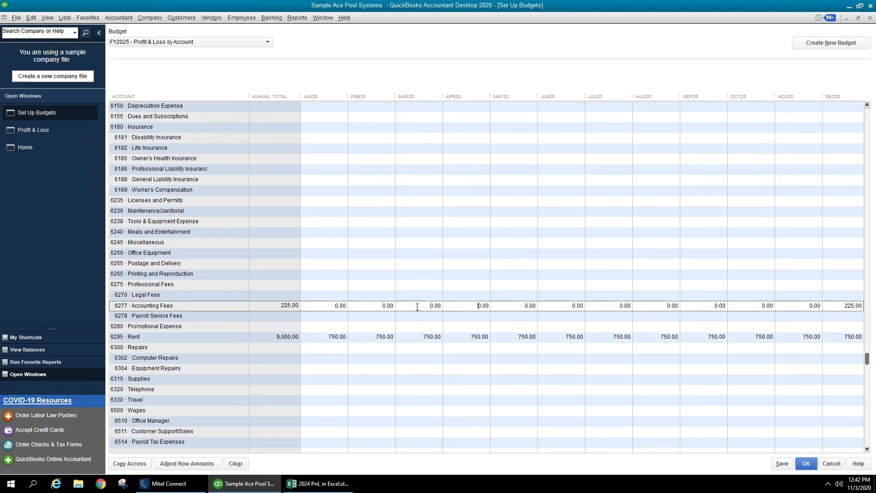
key("Down")
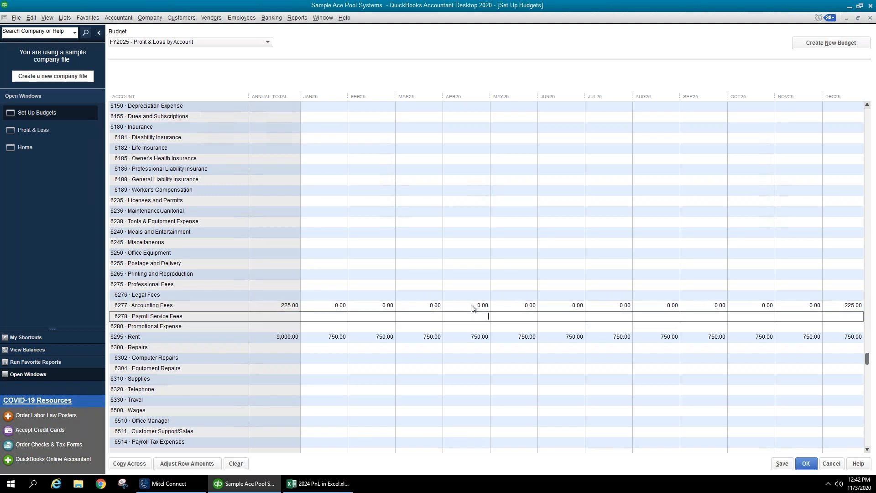
key("Up")
left_click_drag(466, 308, 545, 310)
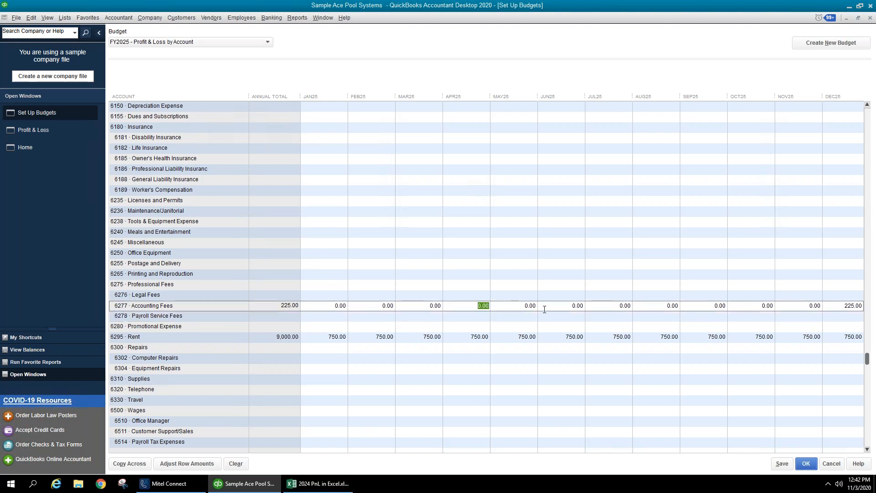
type("1000")
key("Tab")
- Enter 250.00 as the July Accounting Fees amount
left_click(617, 307)
double_click(619, 303)
left_click(619, 303)
double_click(622, 306)
type("250.00")
key("Tab")
- Revise April Accounting Fees to 5,000.00, bringing the annual total to 5,475.00
left_click(612, 308)
left_click(463, 305)
type("5000")
key("Tab")
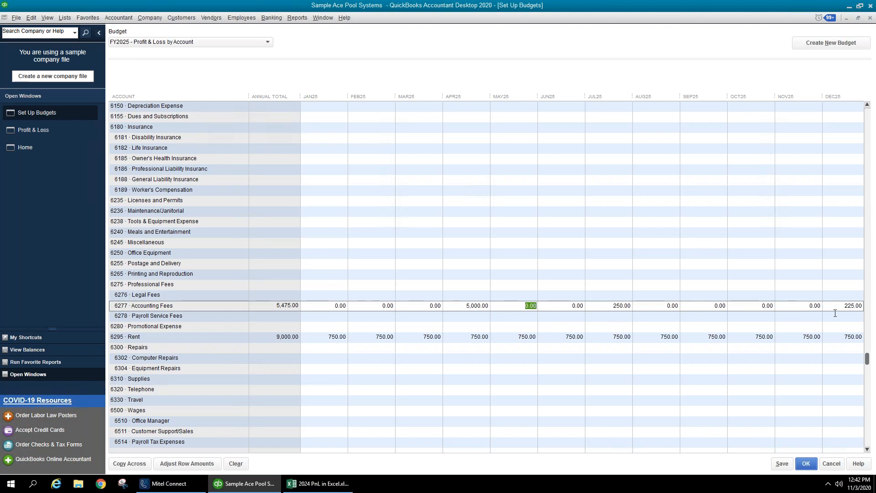
key("alt+Tab")
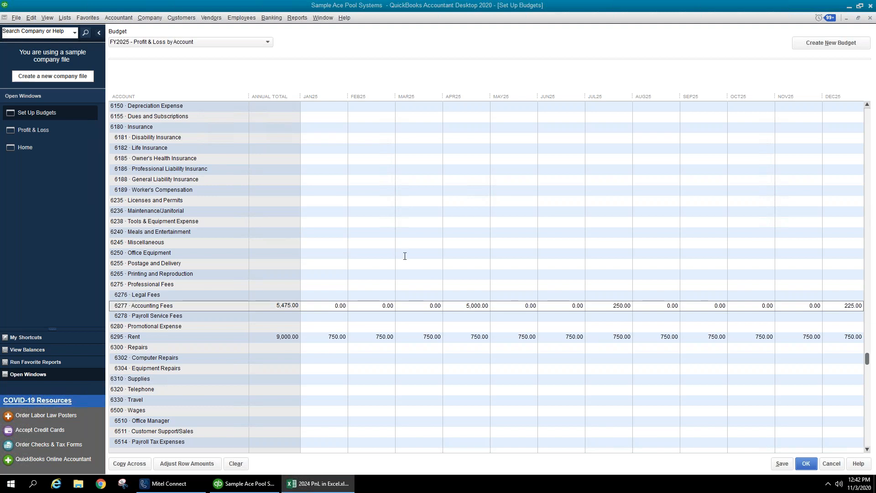
- Check the Contributions, Depreciation and lower expense rows down to Interest Expense, then save the FY2025 budget
left_click(434, 180)
scroll(411, 178, "up", 2)
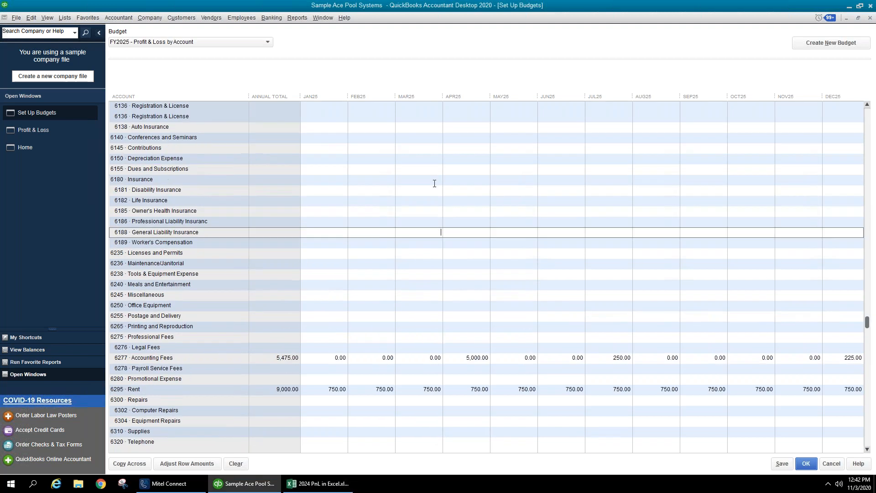
left_click(341, 160)
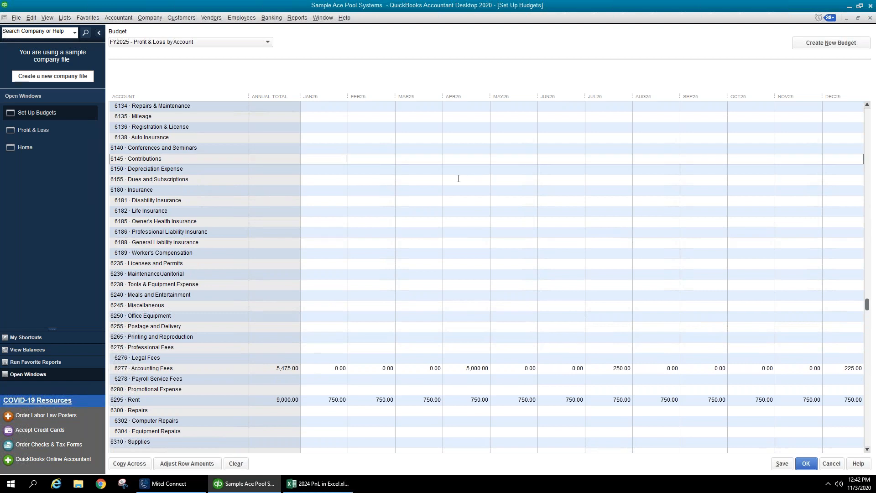
left_click(357, 168)
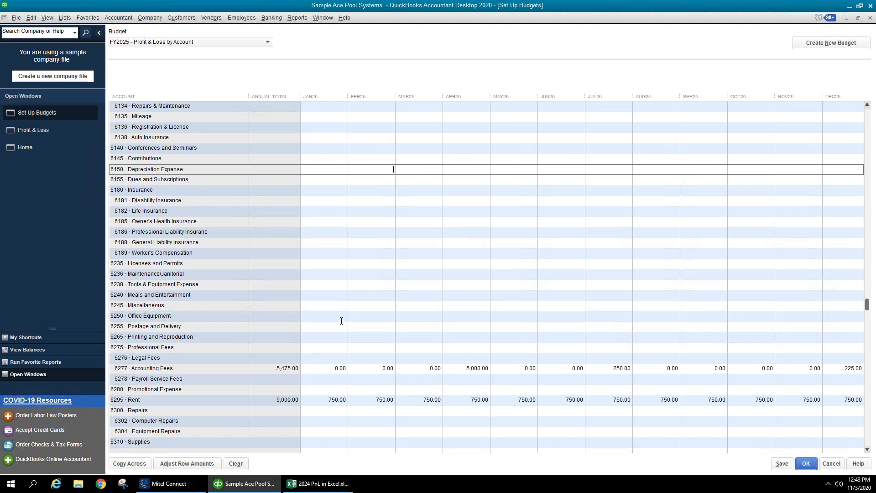
scroll(342, 317, "down", 5)
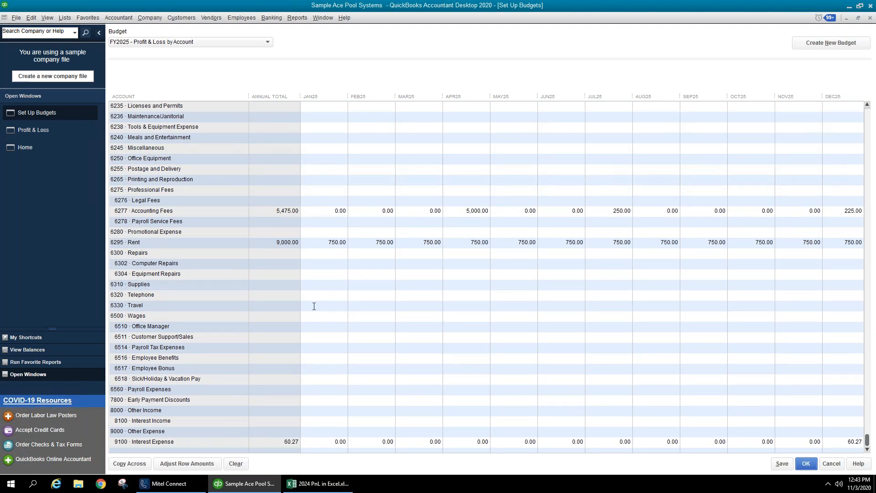
left_click(782, 466)
- Close budget setup and the P&L report, then start a Budget Overview on FY2025 - Profit & Loss by Account
left_click(812, 467)
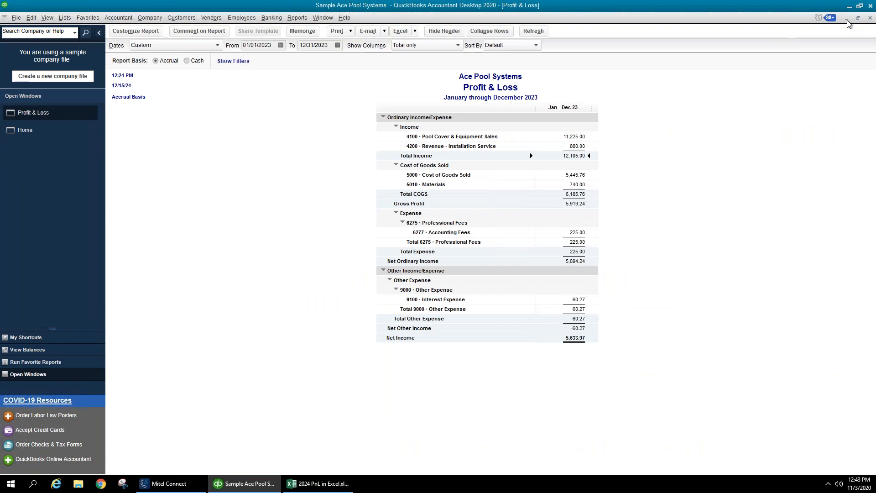
left_click(871, 19)
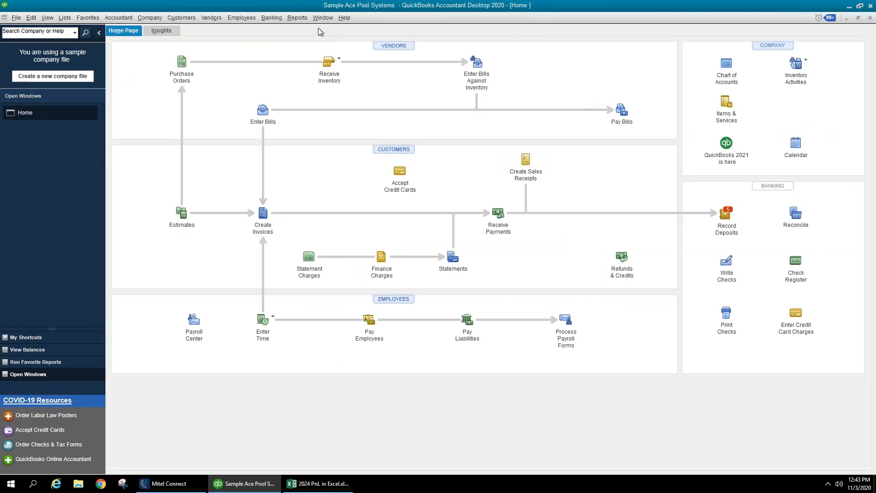
left_click(296, 18)
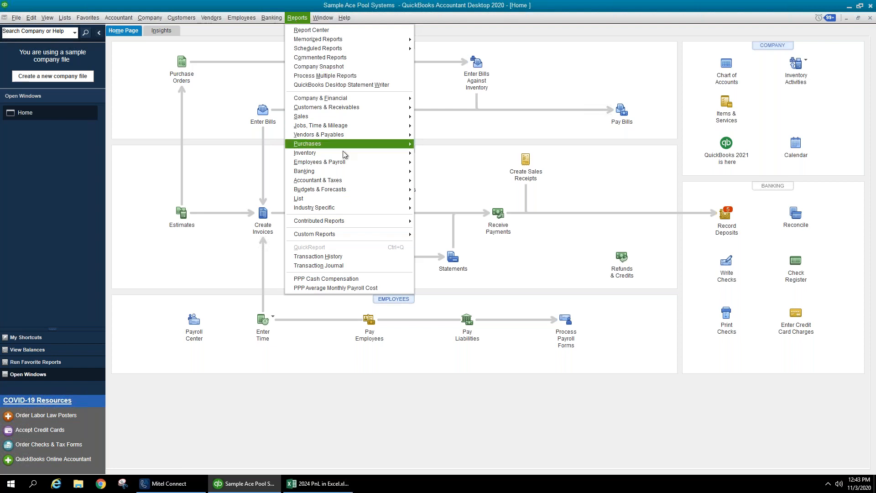
mouse_move(351, 190)
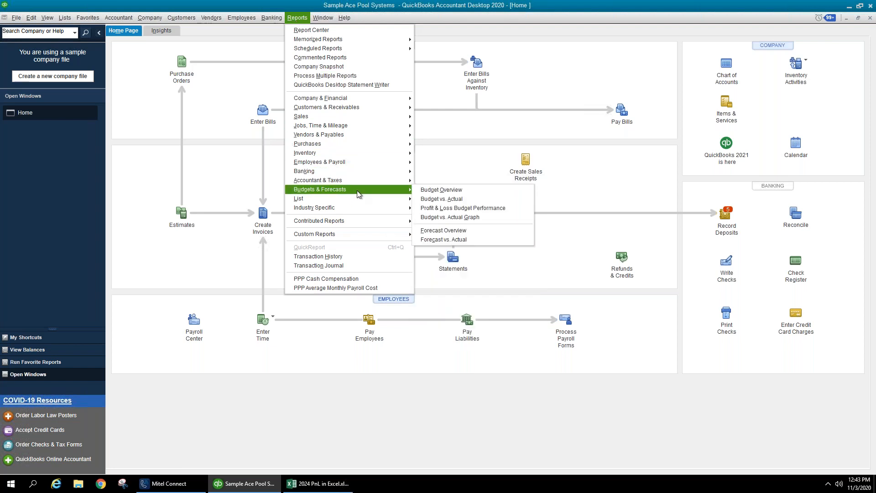
left_click(434, 192)
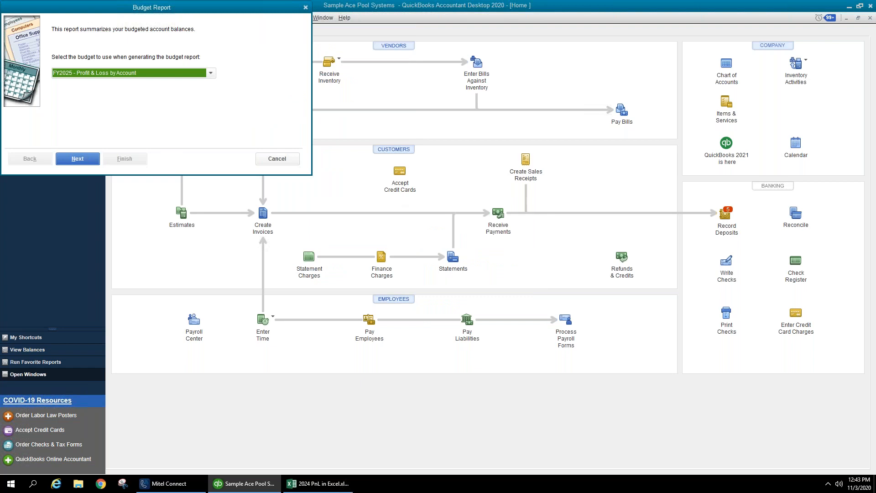
left_click(212, 74)
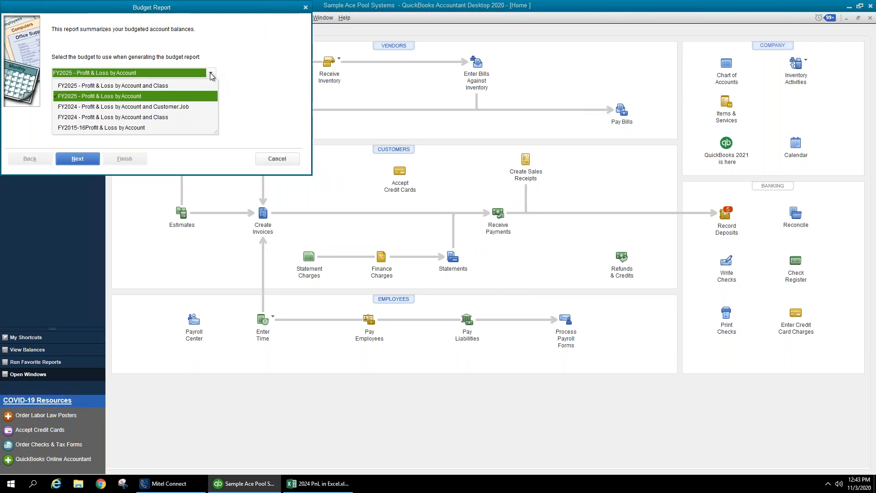
left_click(192, 95)
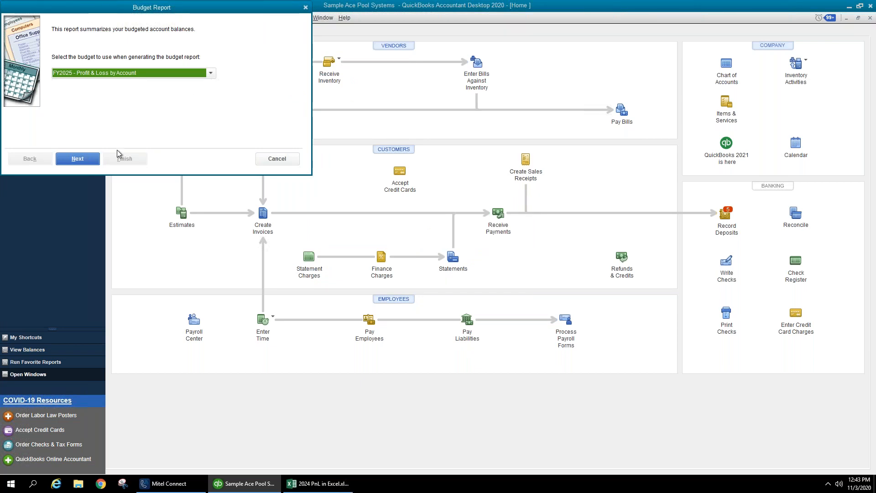
left_click(81, 163)
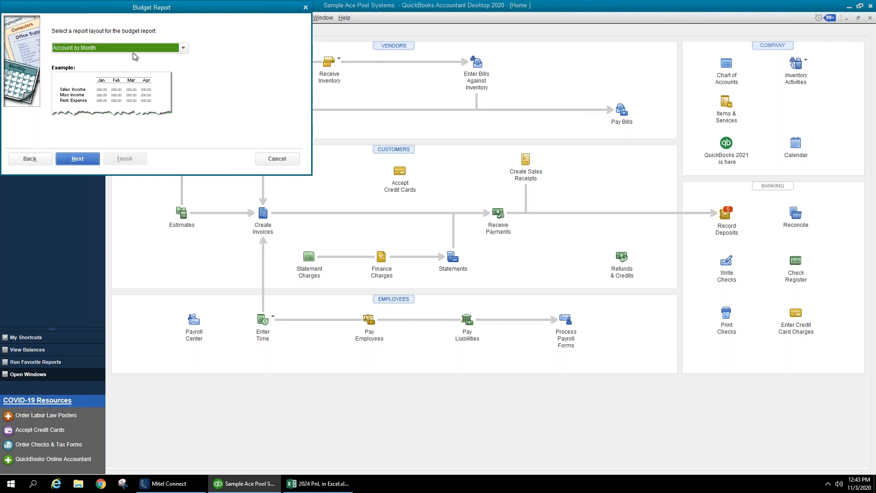
- Switch to FY2025 - Profit & Loss by Account and Class, use Account by Month, and finish
left_click(185, 49)
left_click(185, 51)
left_click(46, 158)
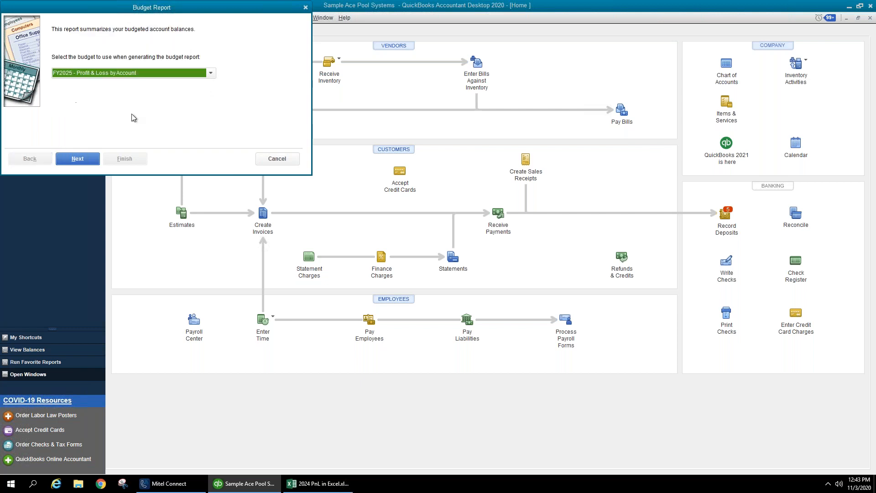
left_click(213, 76)
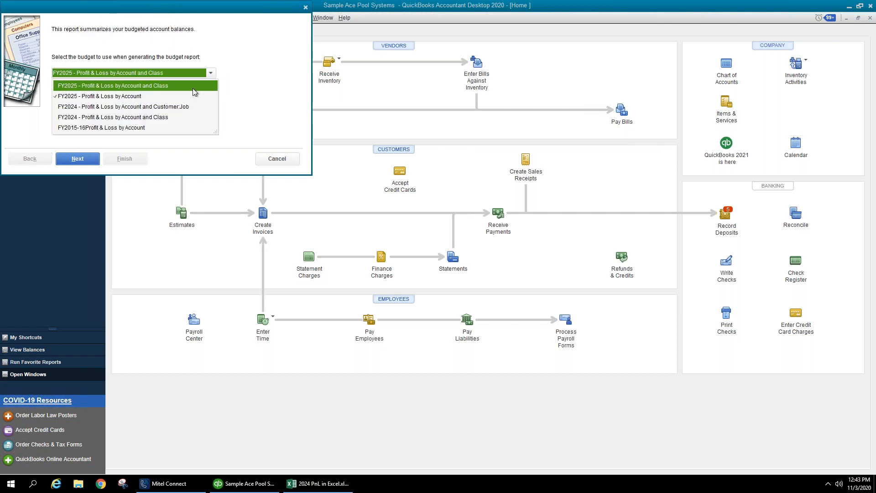
left_click(193, 89)
left_click(79, 159)
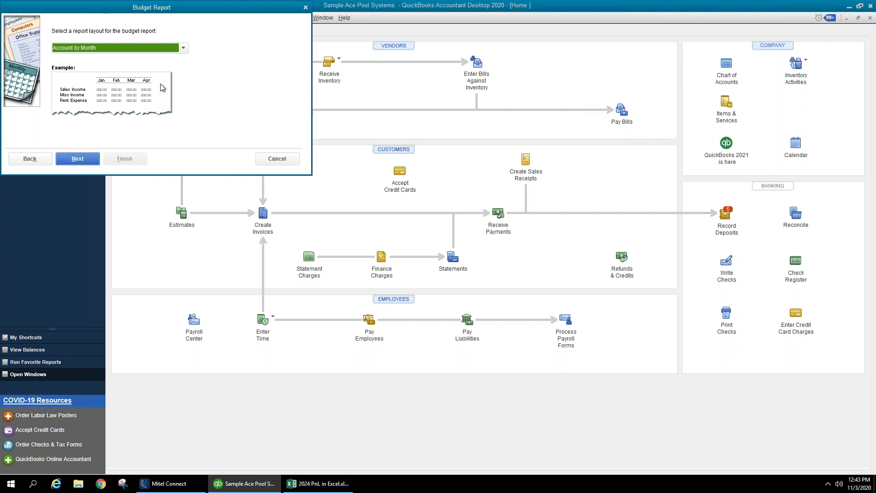
left_click(183, 48)
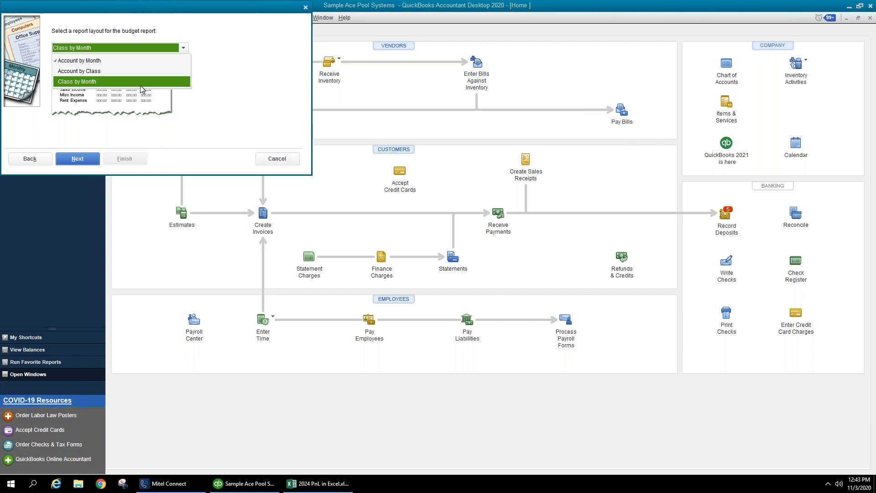
left_click(143, 62)
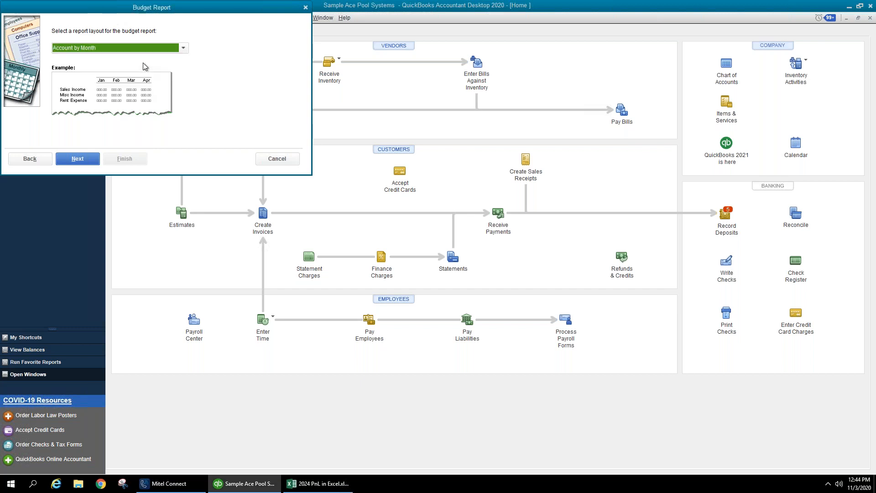
left_click(74, 160)
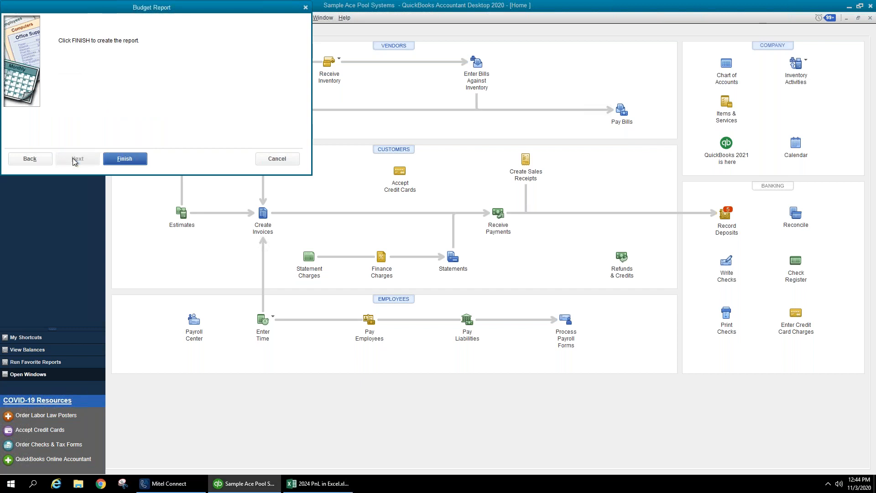
left_click(117, 161)
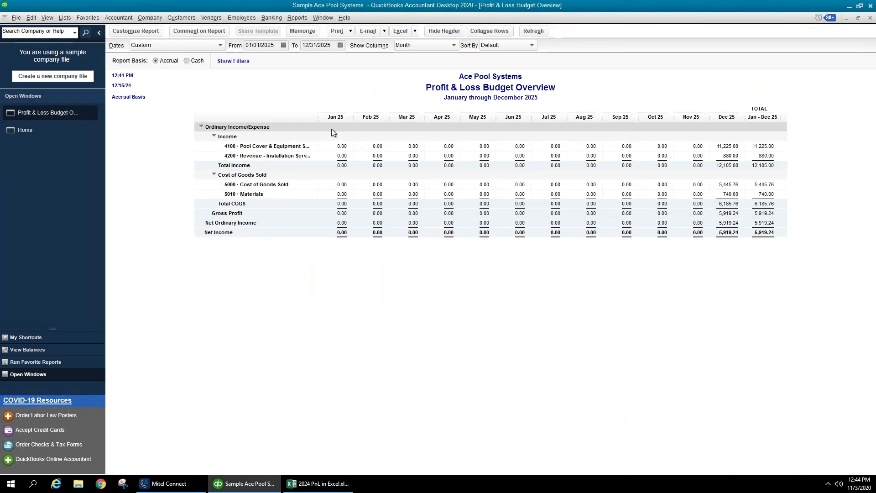
- Set the Budget Overview date range to 01/01/2024 through 12/31/2024
left_click(275, 45)
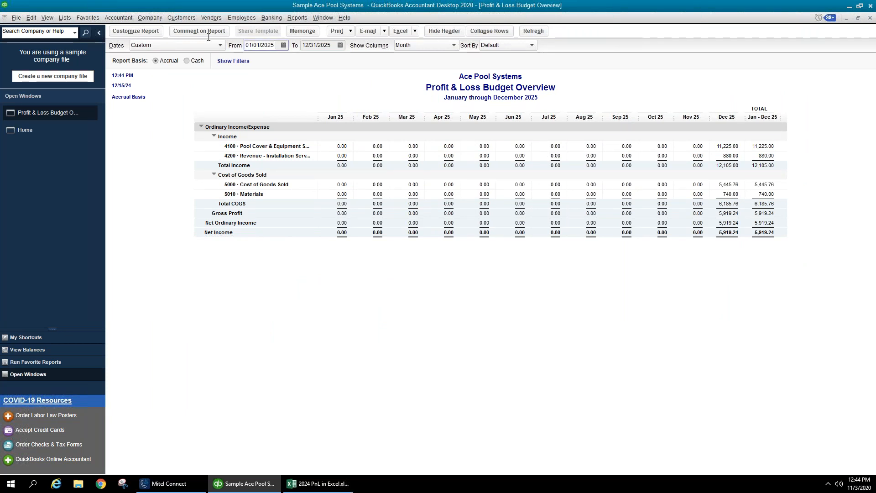
type("0")
type("1/01/2024")
key("Tab")
type("0")
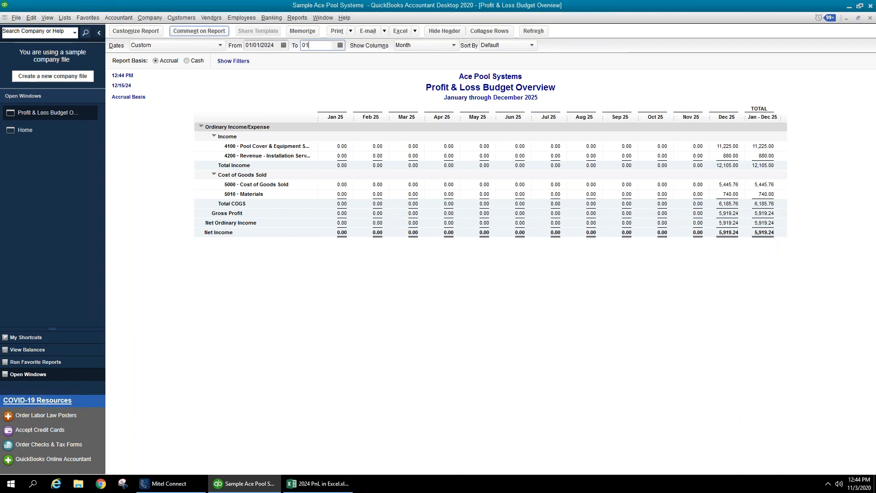
type("123")
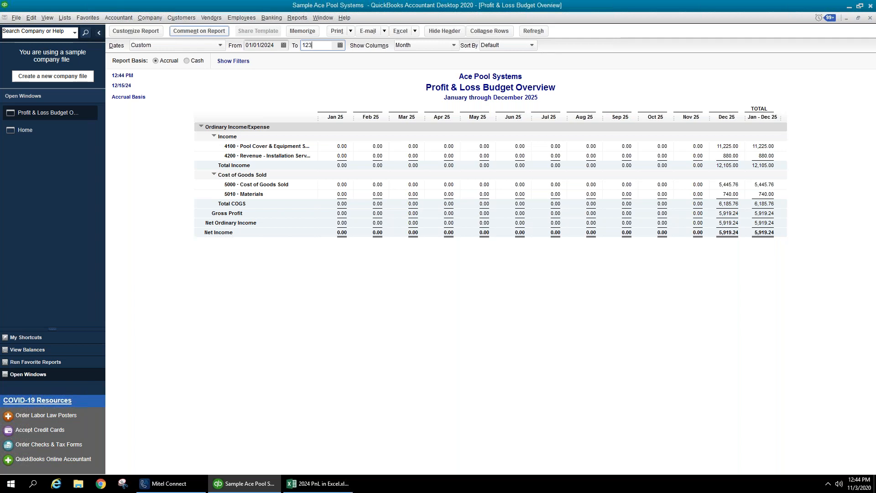
key("Tab")
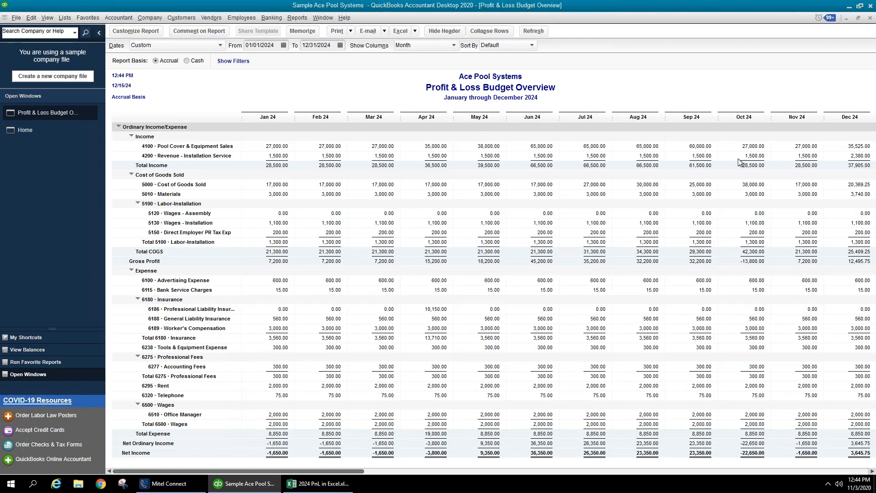
- Scroll to the later months and yearly total, then close the report
left_click(872, 471)
left_click(872, 471)
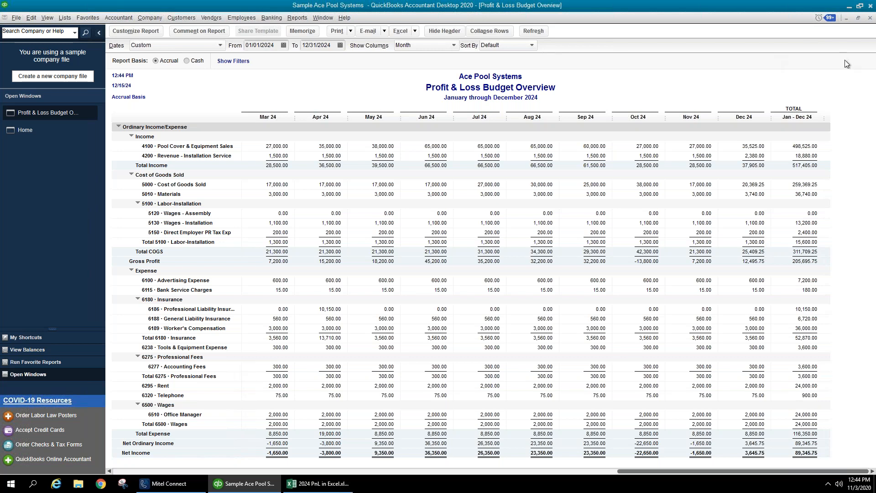
left_click(870, 19)
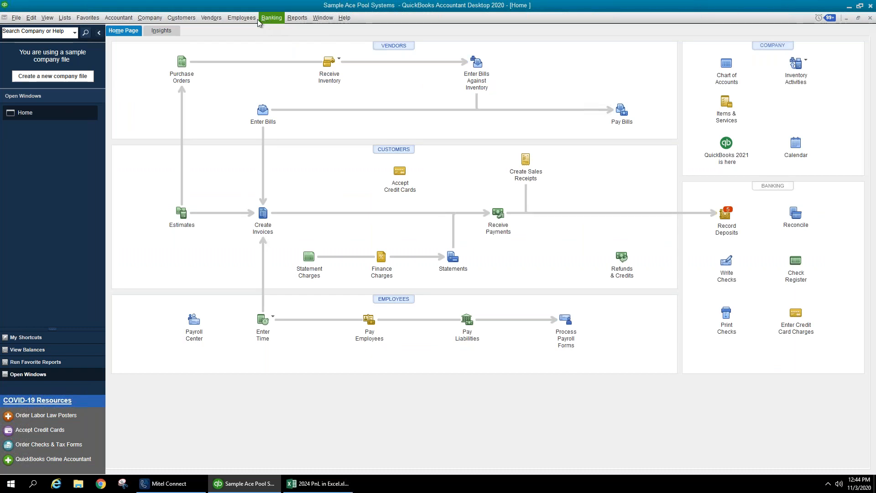
- Start a Budget vs. Actual report using the FY2024 - Profit & Loss by Account and Class budget
left_click(297, 18)
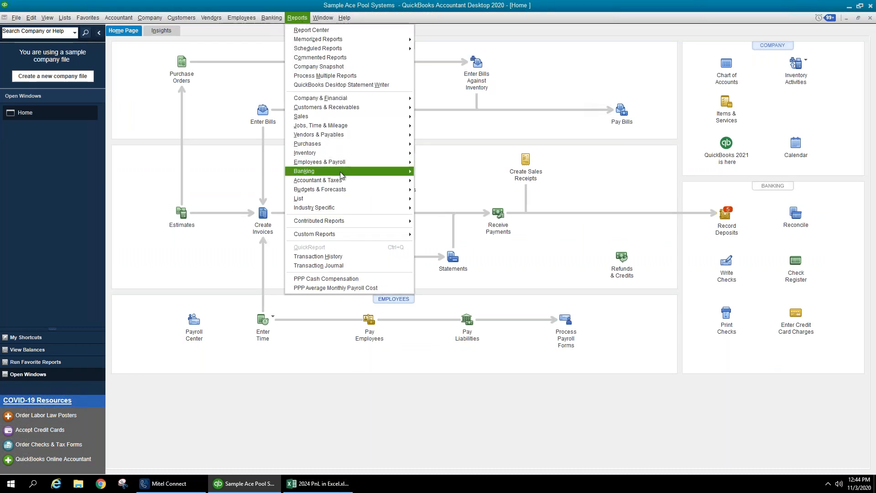
mouse_move(388, 189)
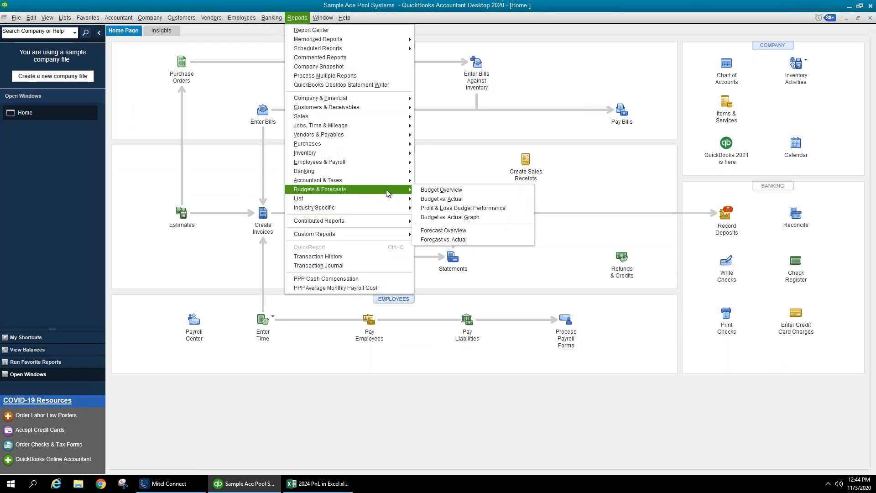
left_click(425, 201)
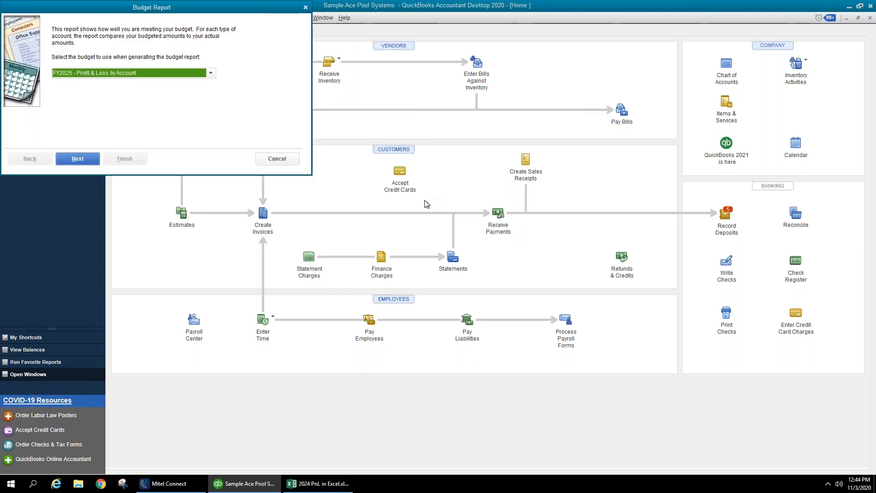
left_click(211, 73)
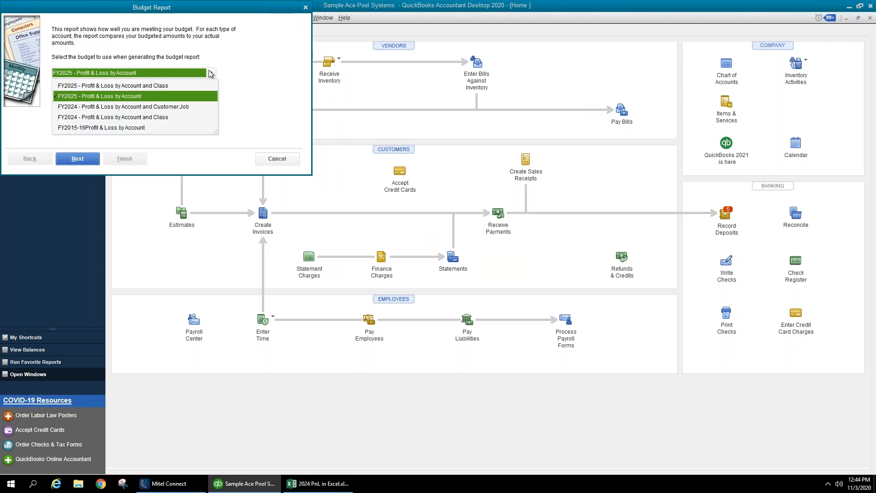
left_click(211, 75)
left_click(210, 74)
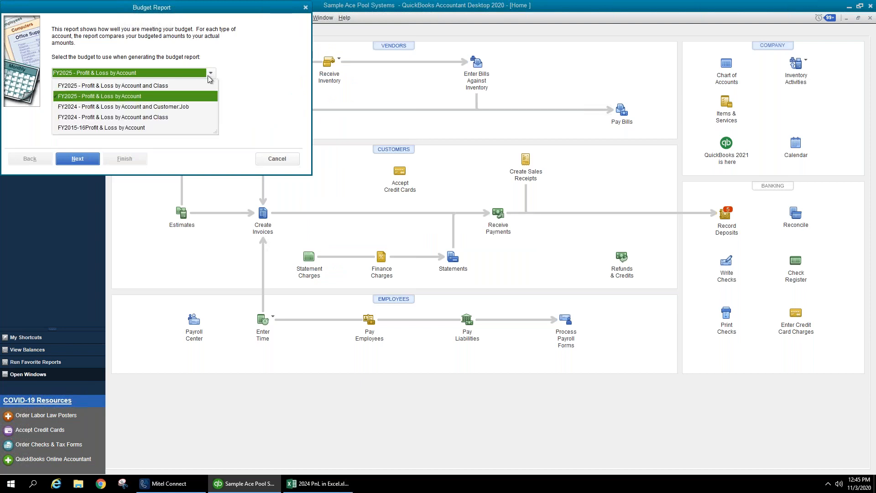
left_click(179, 117)
- Choose the Class by Month layout and generate the report
left_click(78, 159)
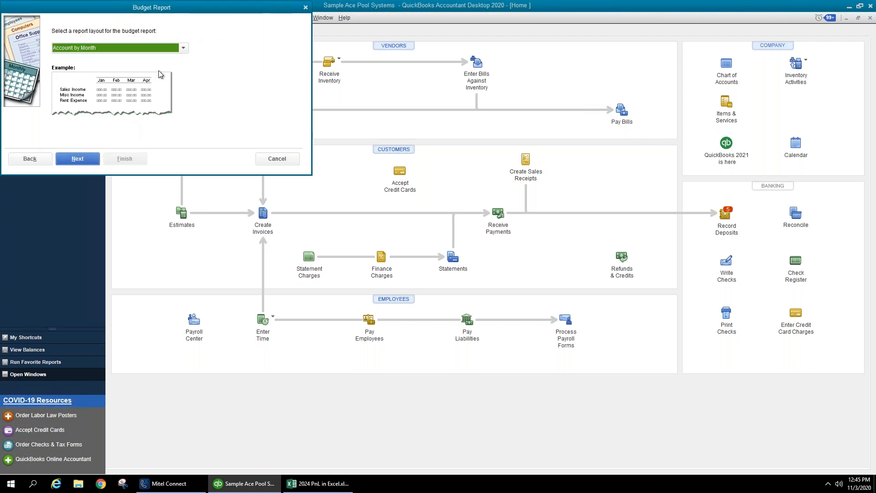
left_click(181, 49)
left_click(136, 82)
left_click(84, 158)
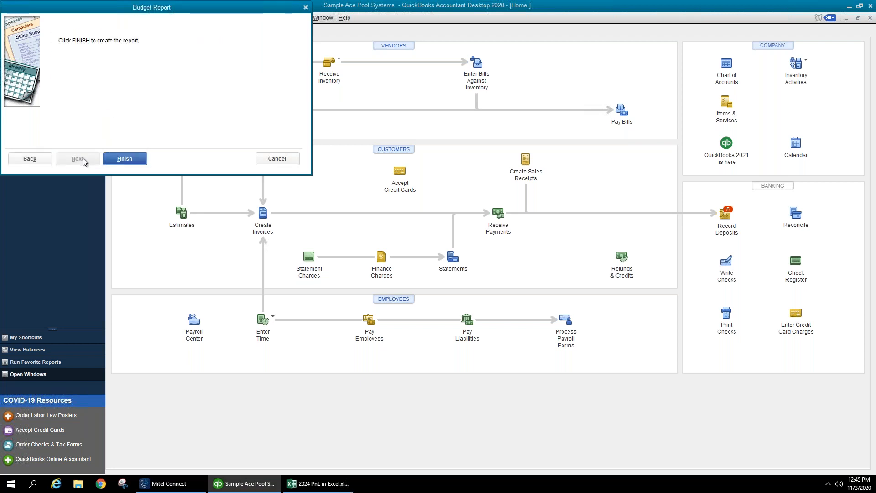
left_click(112, 161)
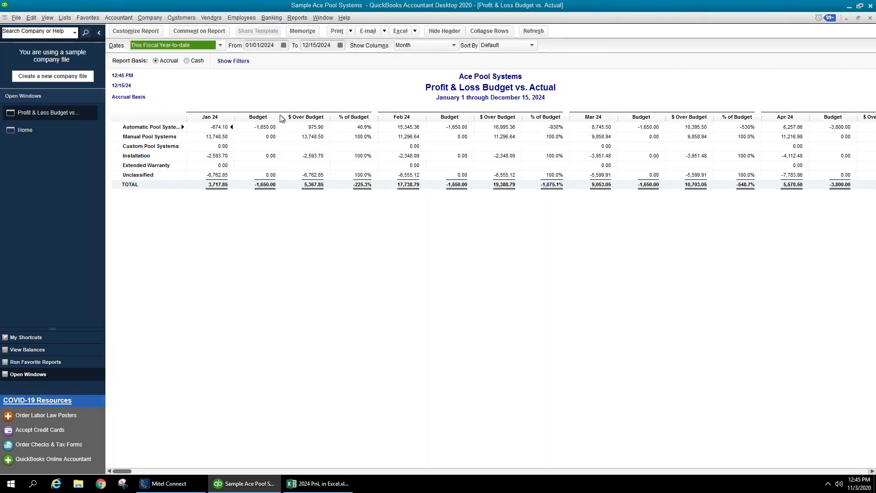
- Step through the class rows of the Budget vs. Actual report, then close it
left_click(221, 127)
left_click(214, 146)
left_click(214, 169)
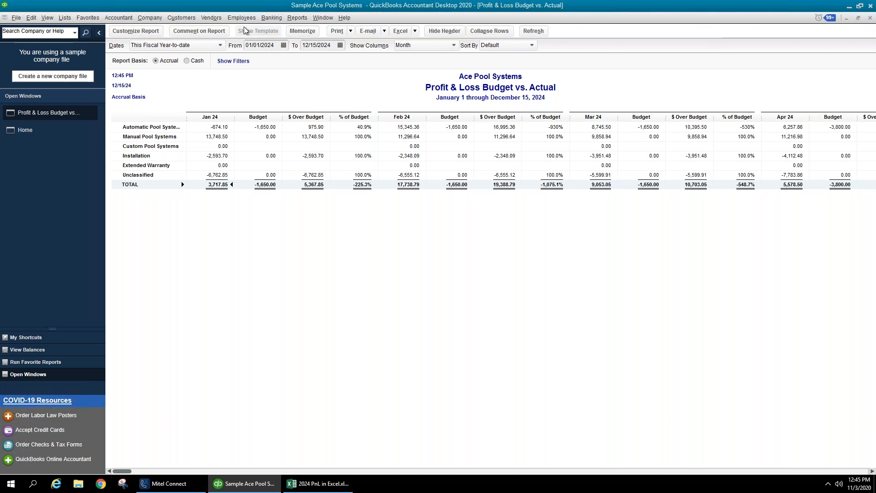
left_click(871, 18)
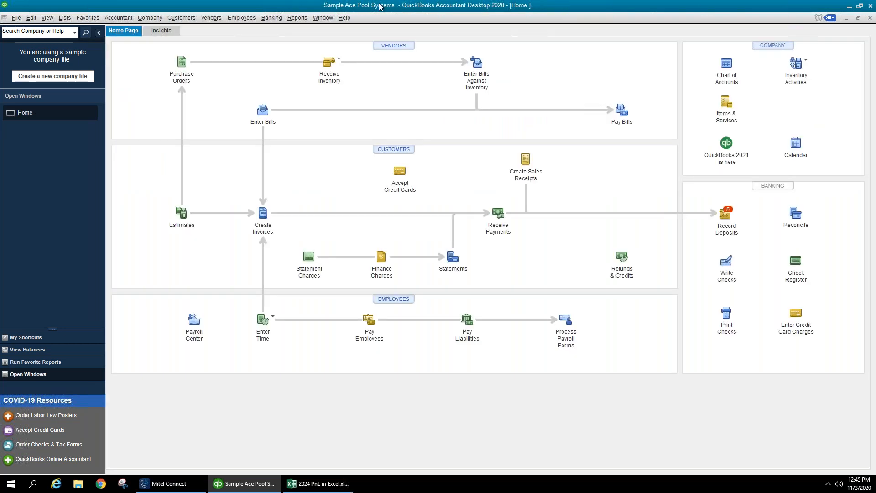
- Generate a Budget vs. Actual report from the FY2025 account budget in Account by Month layout
left_click(294, 18)
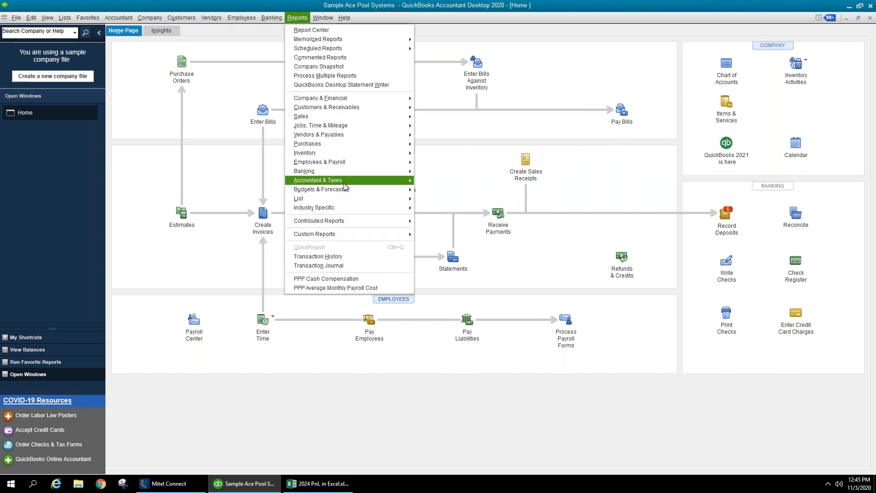
mouse_move(347, 189)
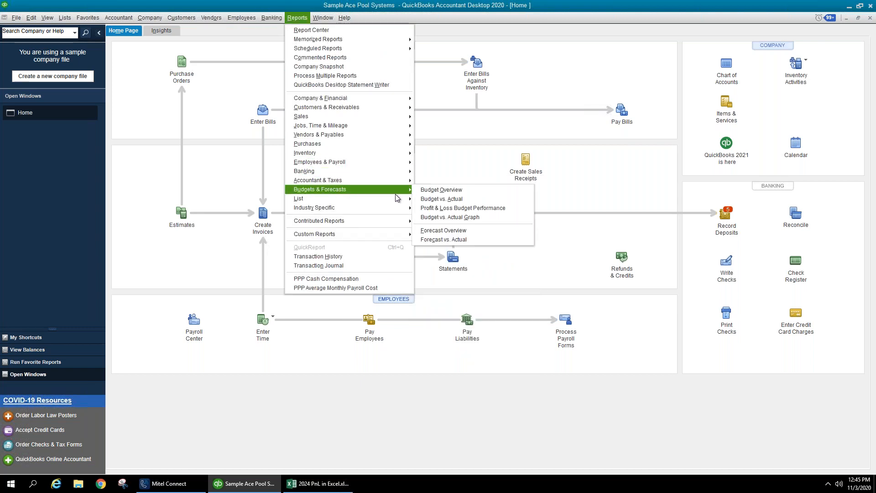
left_click(438, 199)
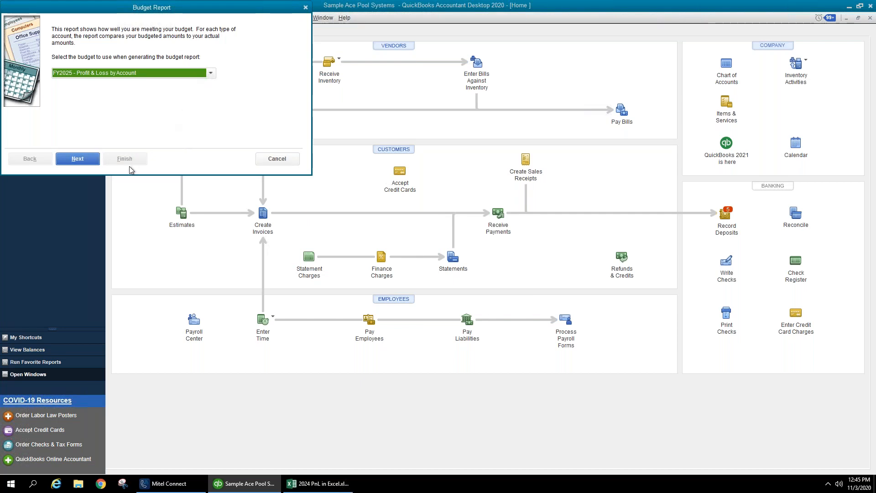
left_click(88, 159)
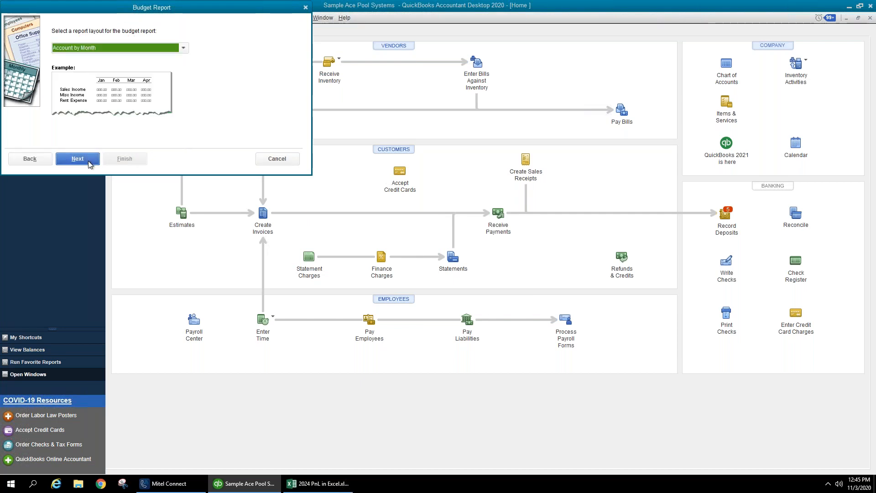
left_click(89, 161)
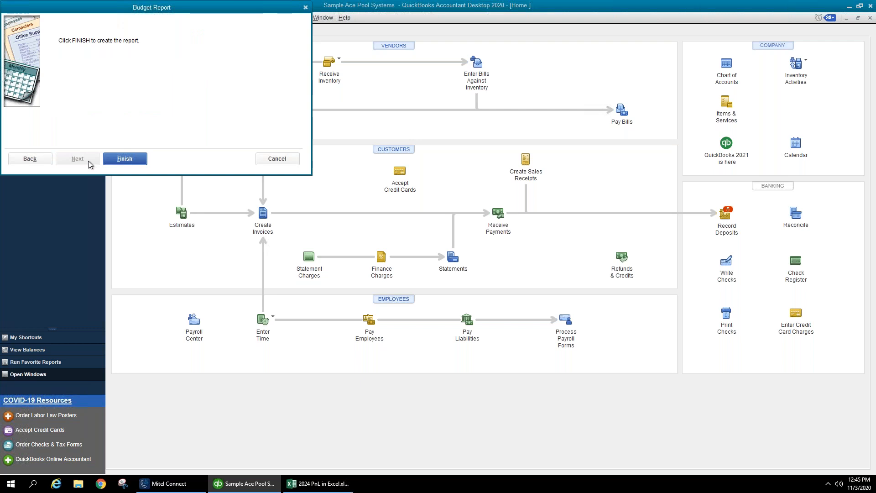
left_click(133, 163)
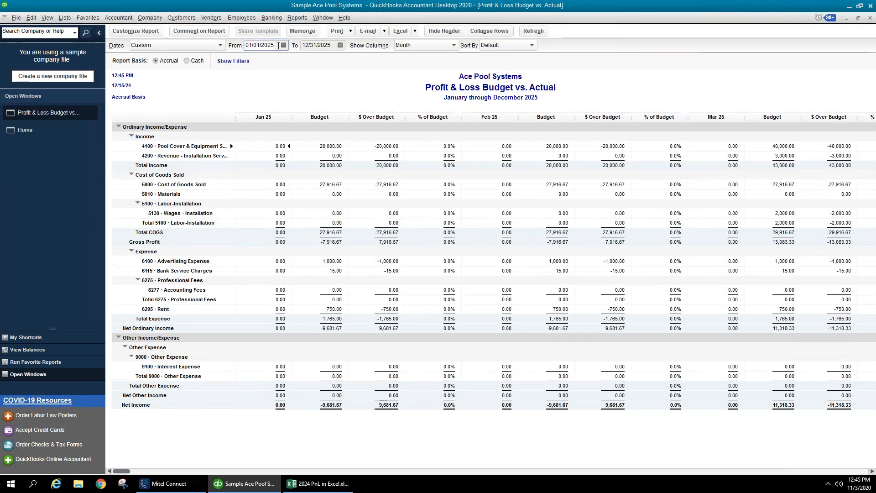
- Limit the report to 01/01/2024 through 12/31/2024
type("01/01/2024")
key("Tab")
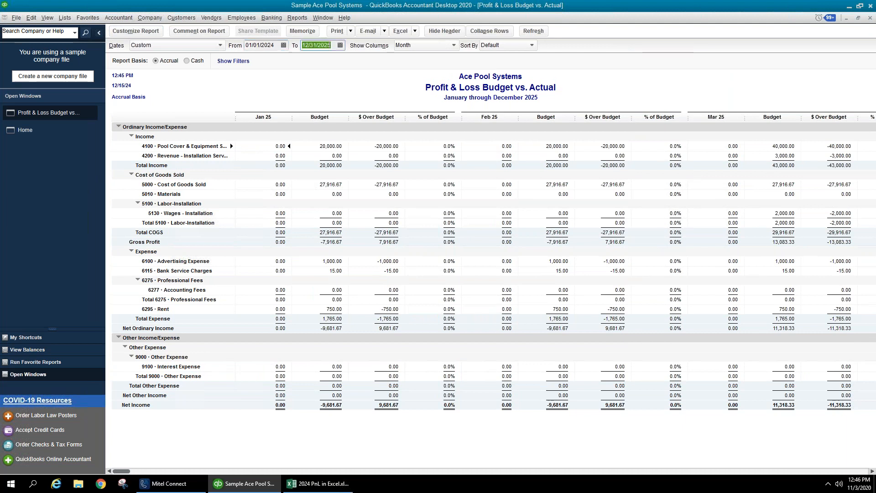
type("12312024")
key("Tab")
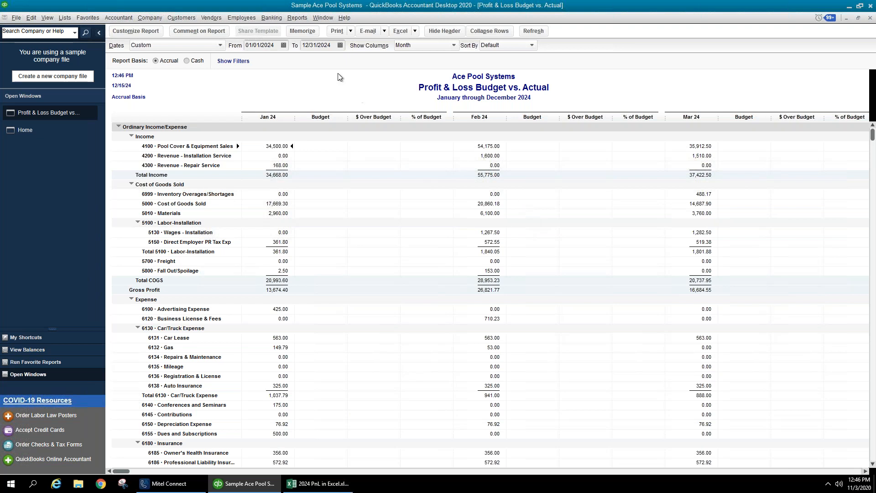
- Close the current report and start a new Budget vs. Actual report
left_click(871, 18)
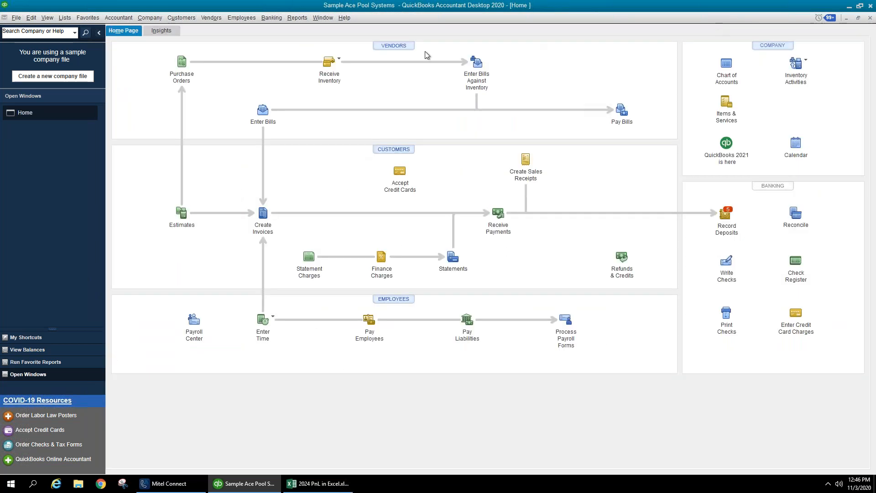
left_click(275, 18)
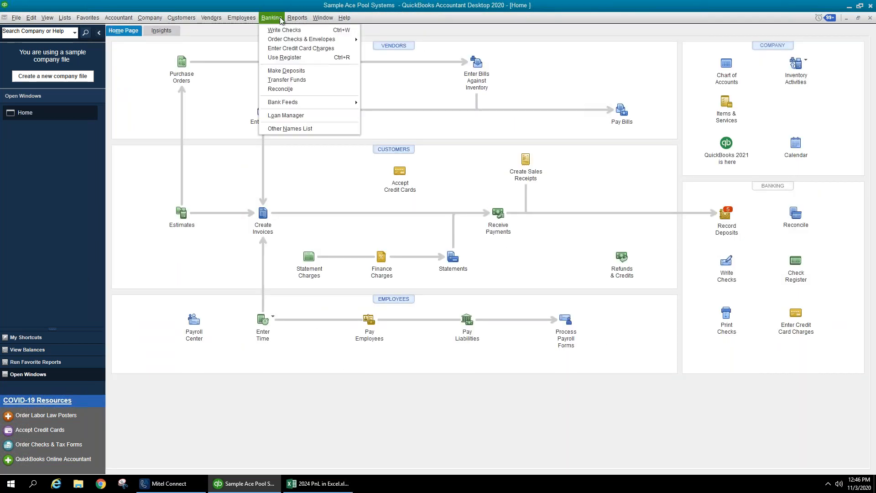
mouse_move(297, 17)
mouse_move(341, 188)
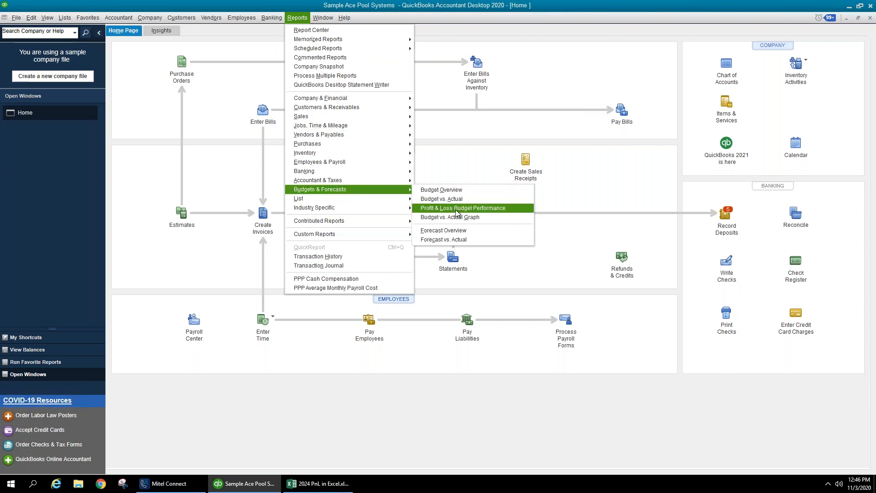
left_click(454, 200)
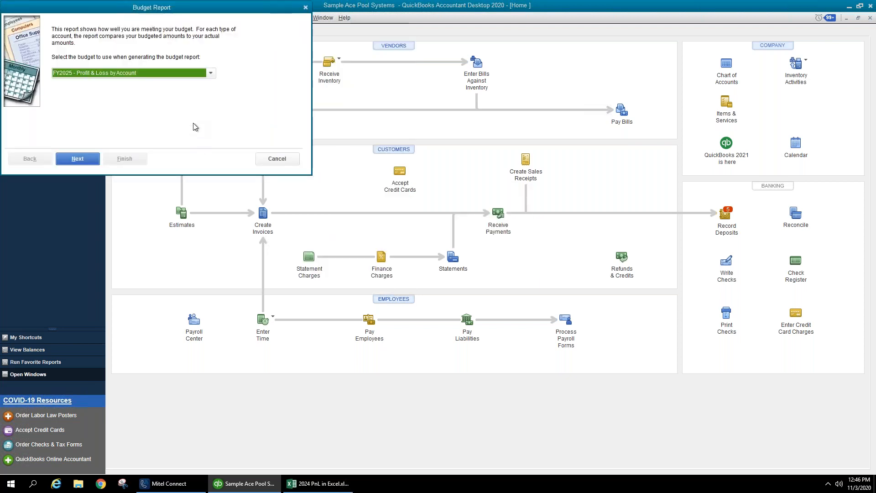
- Choose FY2024 - Profit & Loss by Account and Class with Account by Month, and generate it
left_click(210, 74)
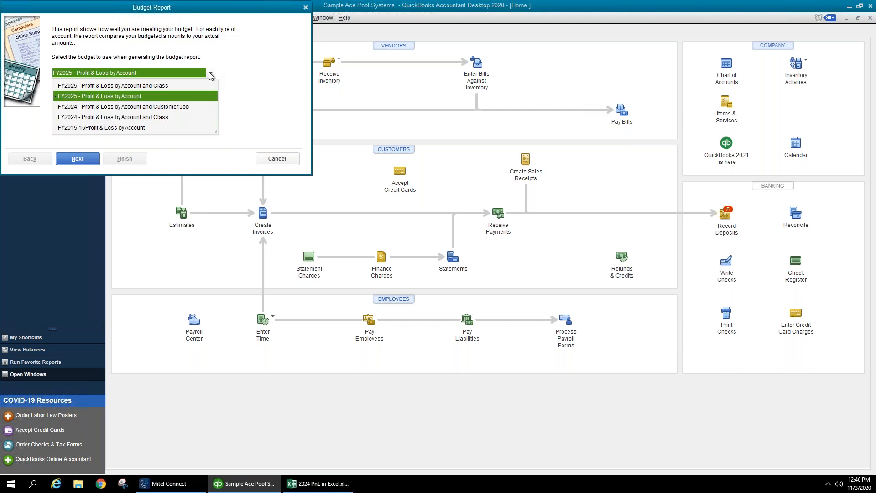
left_click(212, 75)
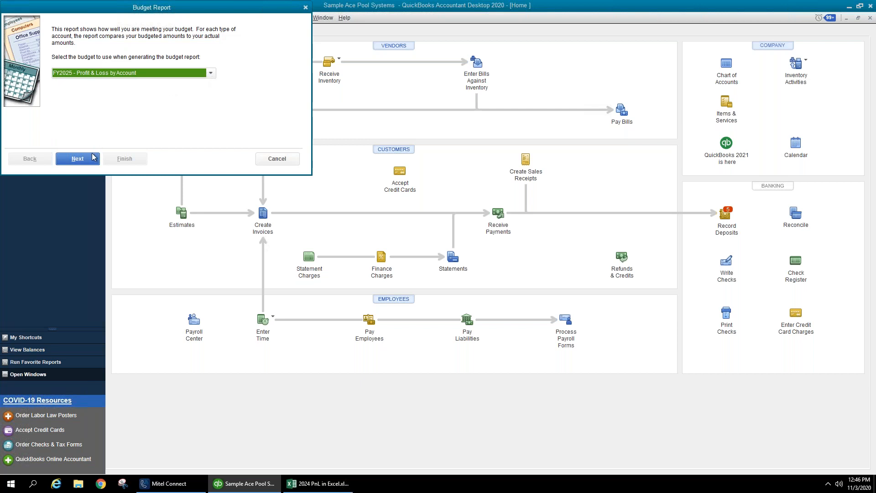
left_click(204, 74)
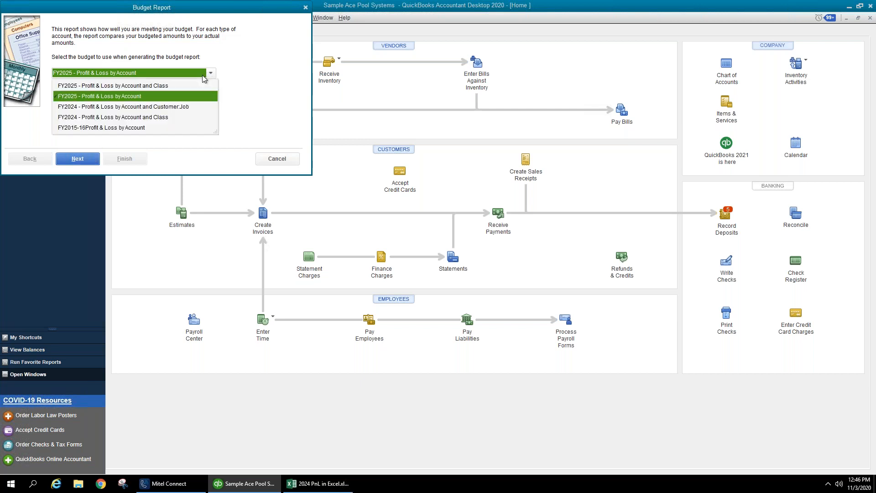
left_click(174, 115)
left_click(91, 159)
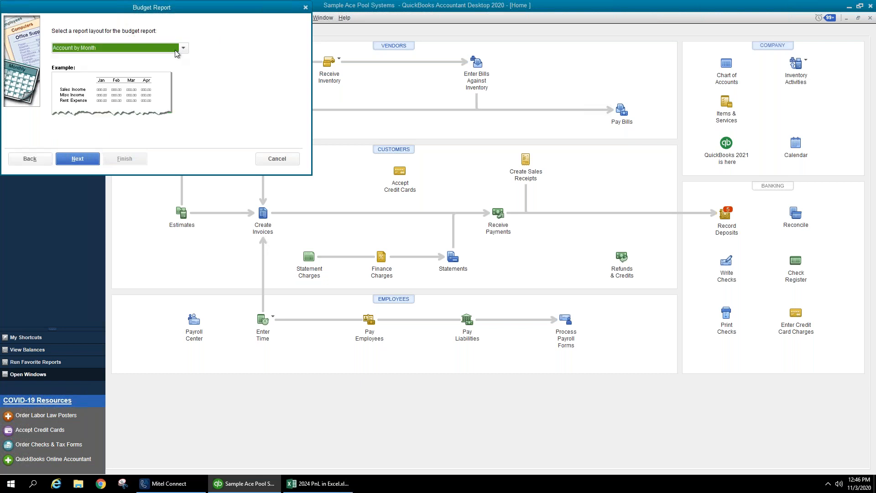
left_click(80, 159)
left_click(119, 158)
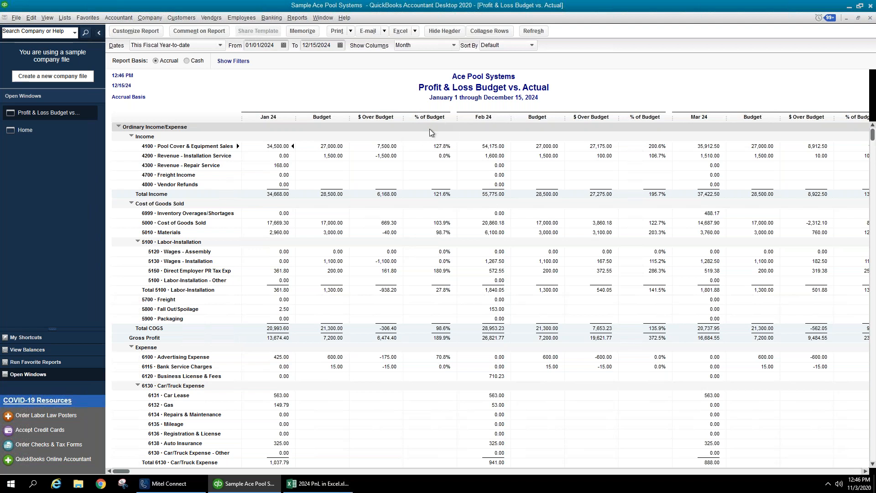
- Uncheck % of Budget in Customize Report, keeping Actual, Budget and $ Over Budget columns
left_click(147, 32)
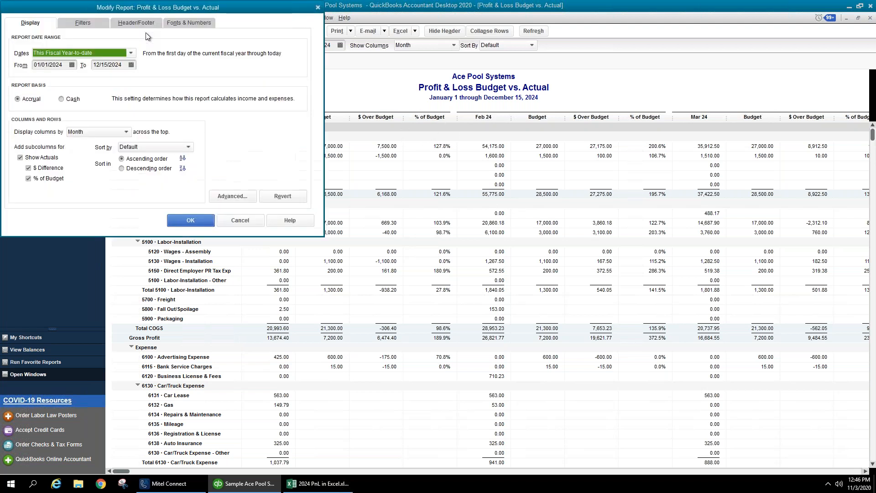
left_click(53, 181)
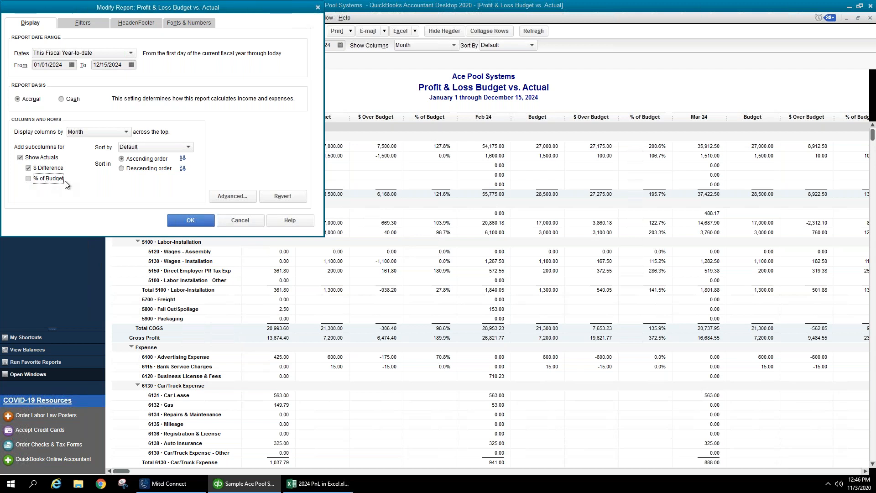
left_click(54, 171)
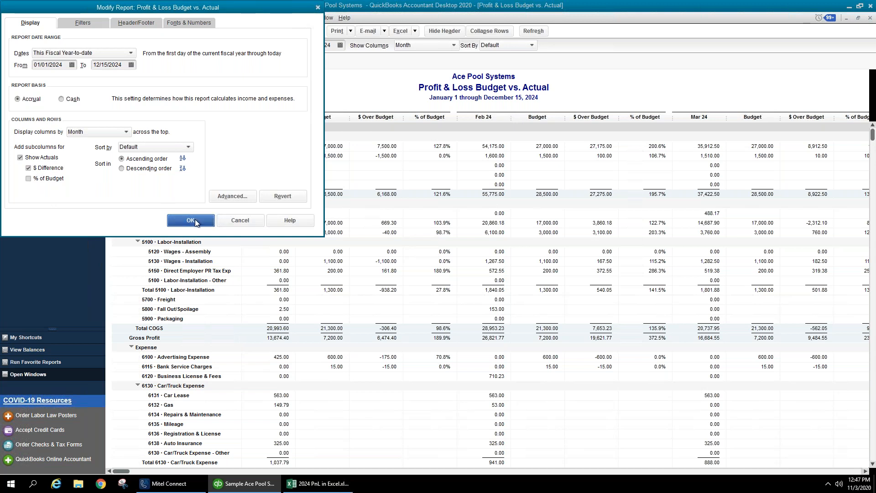
left_click(213, 221)
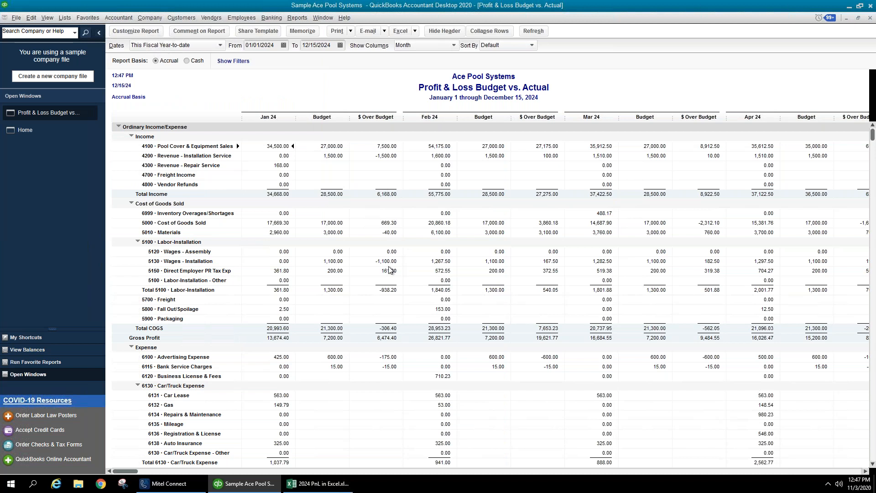
- Scroll down the monthly Budget vs. Actual report to check January's net income
scroll(385, 281, "down", 12)
scroll(386, 282, "down", 7)
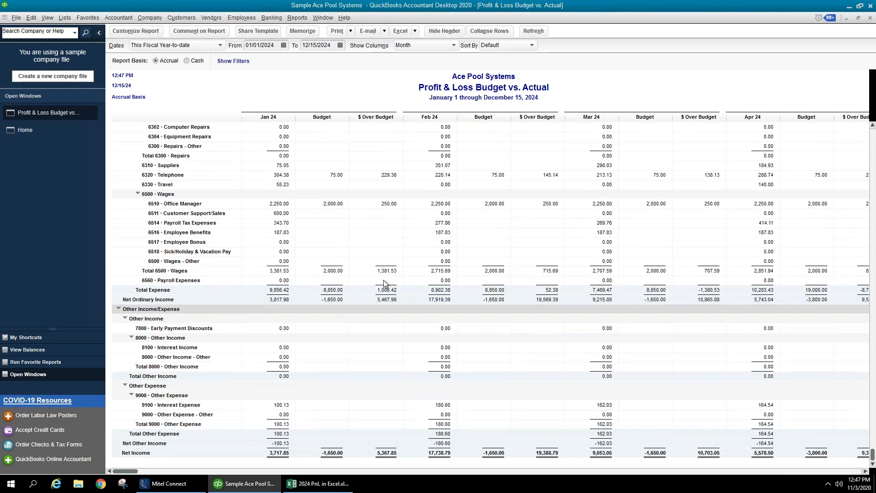
left_click(277, 456)
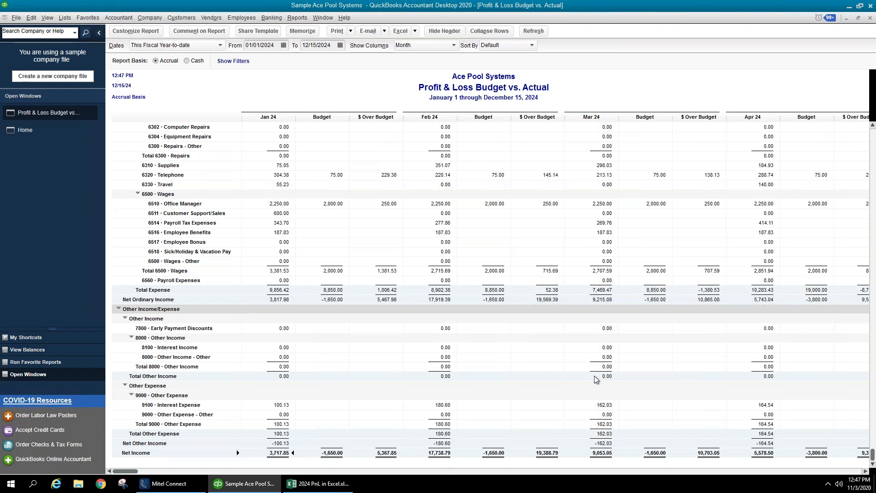
left_click(867, 472)
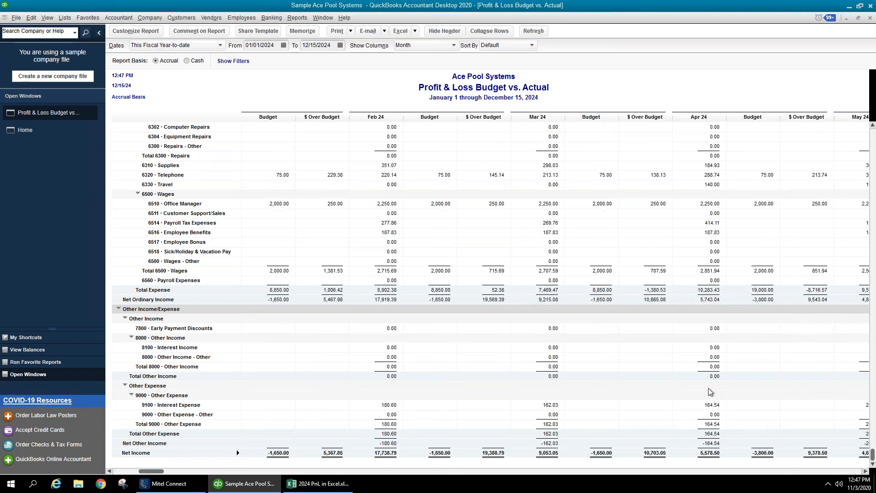
scroll(698, 376, "up", 15)
scroll(698, 375, "up", 4)
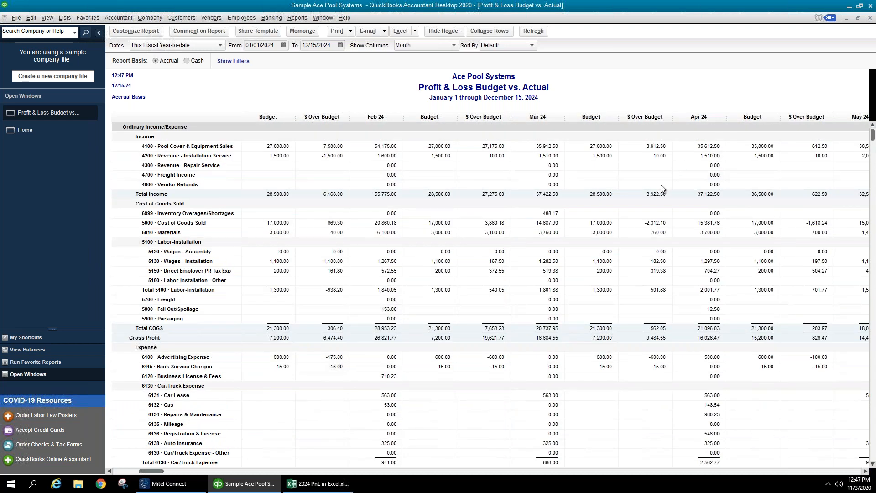
- Scroll right through the later months to the full-year TOTAL columns, then open the Show Columns choices
left_click(867, 471)
left_click(866, 472)
left_click(866, 472)
left_click(866, 471)
left_click(866, 472)
left_click(866, 471)
left_click(866, 471)
left_click(866, 471)
left_click(866, 472)
left_click(866, 471)
left_click(866, 472)
left_click(867, 472)
left_click(866, 471)
left_click(867, 472)
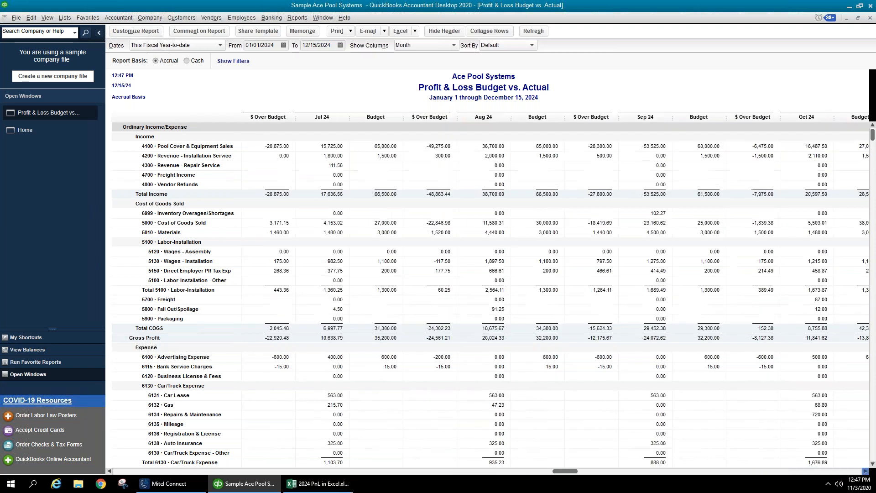
left_click(866, 472)
left_click(866, 471)
left_click(866, 472)
left_click(866, 471)
left_click(866, 472)
left_click(866, 472)
left_click(867, 472)
left_click(867, 472)
left_click(867, 471)
left_click(867, 472)
left_click(867, 472)
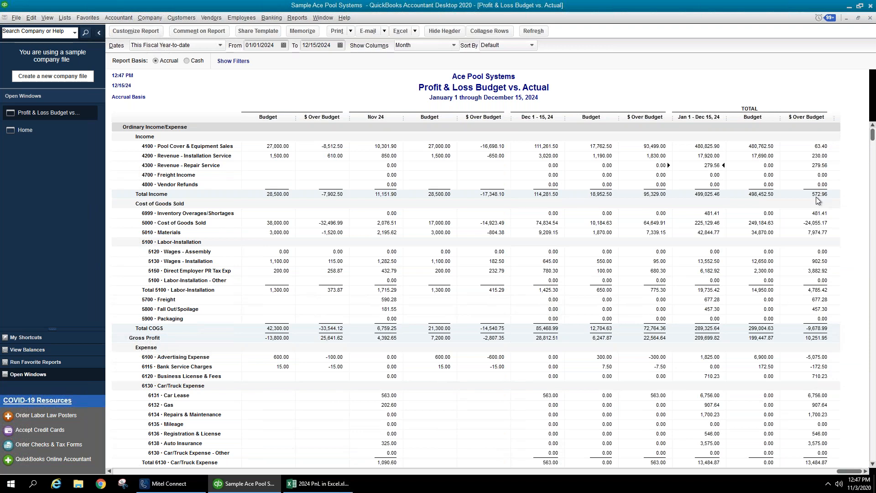
left_click(403, 45)
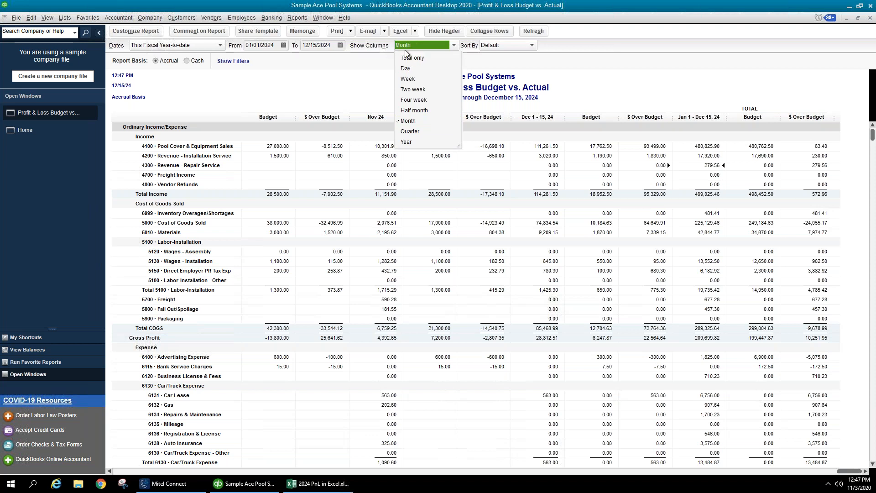
- Switch Show Columns to Quarter, then to Year for one full-year column
left_click(420, 130)
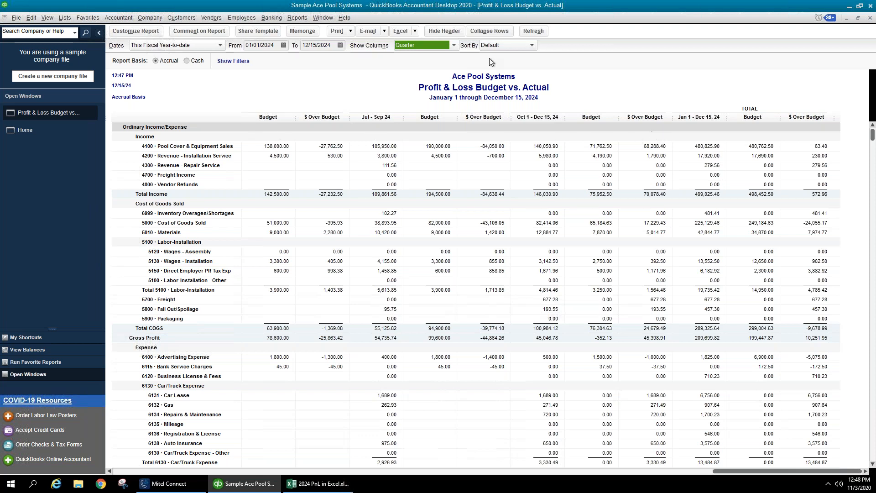
left_click(453, 45)
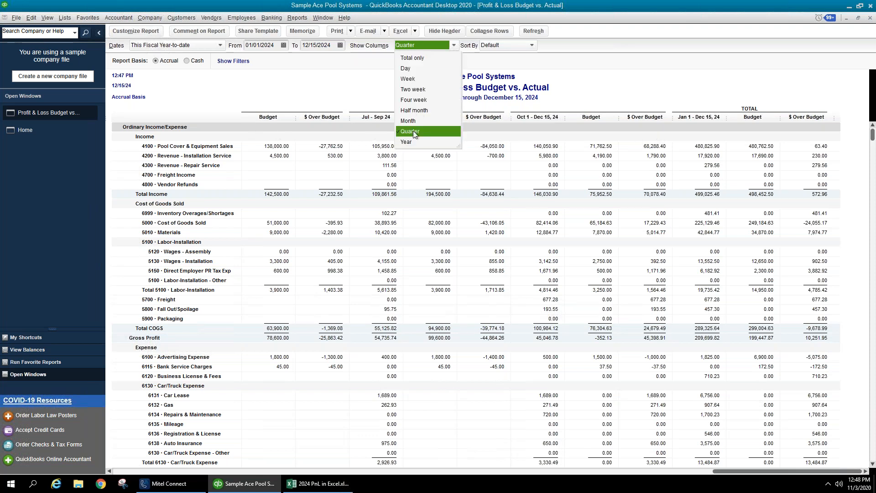
left_click(411, 142)
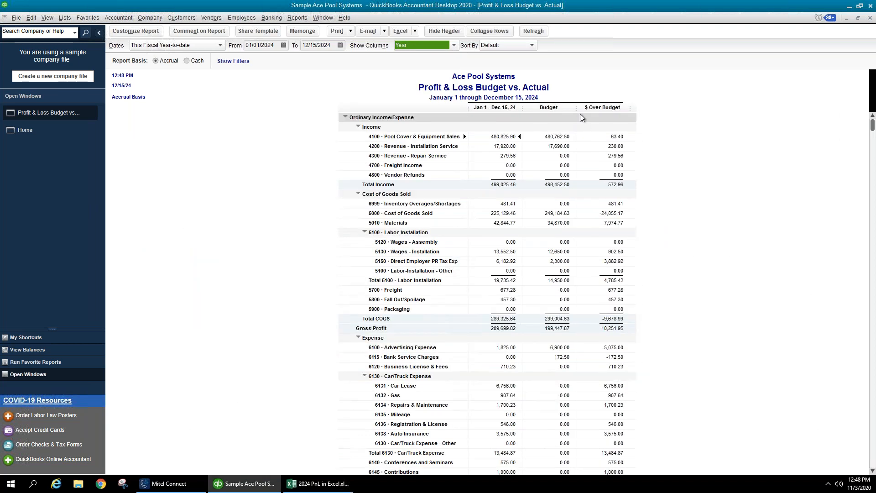
left_click(634, 134)
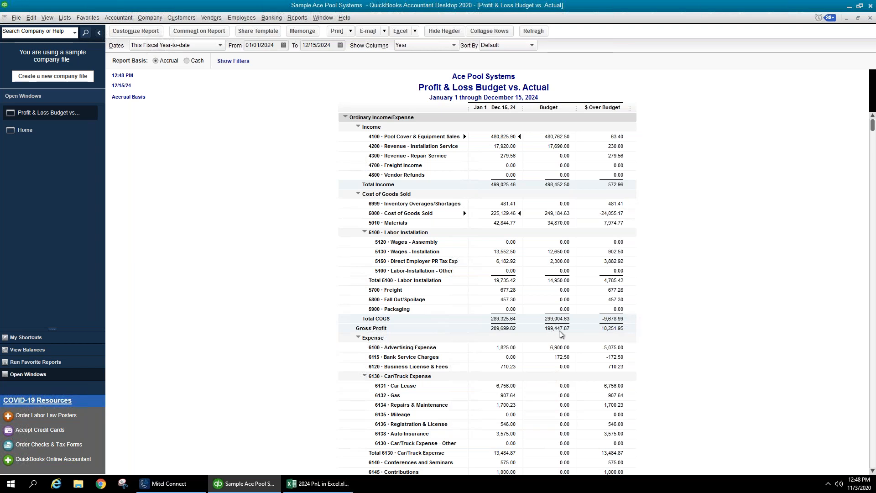
- Review the yearly figures from Gross Profit down to Net Income 106,073.45, then close the report
left_click(500, 329)
scroll(665, 312, "down", 3)
scroll(668, 309, "down", 3)
scroll(669, 308, "down", 2)
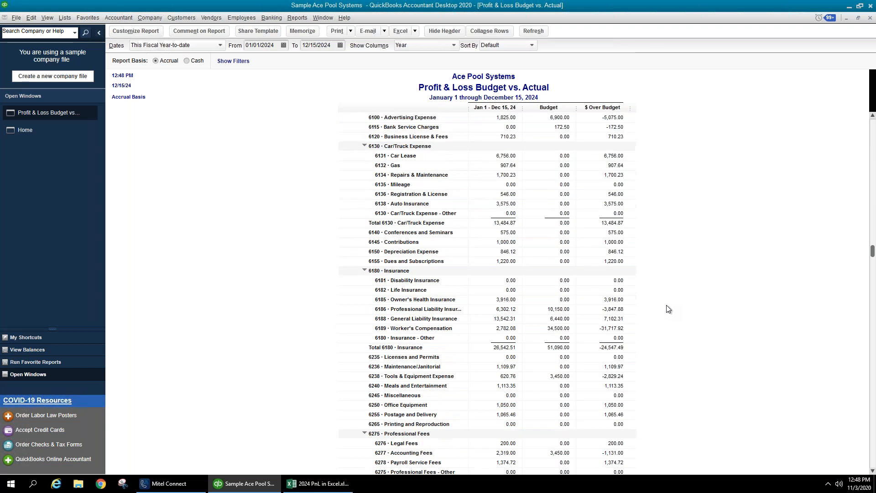
scroll(603, 230, "up", 4)
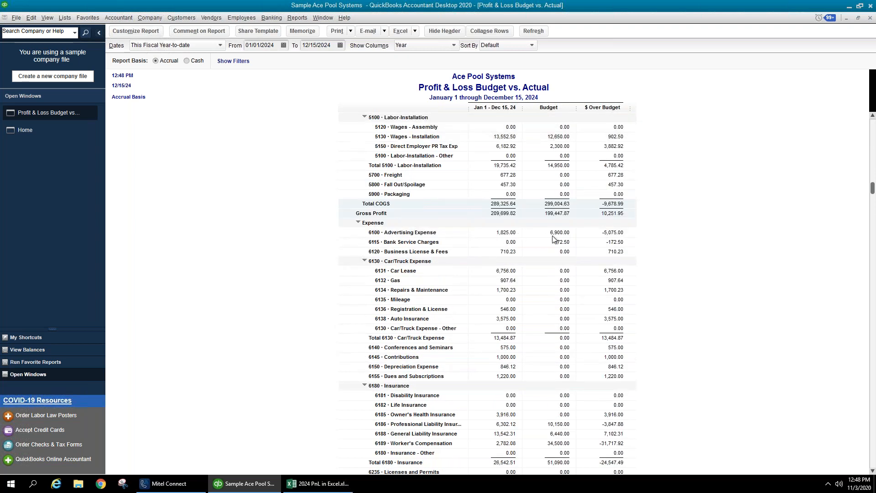
scroll(568, 238, "down", 4)
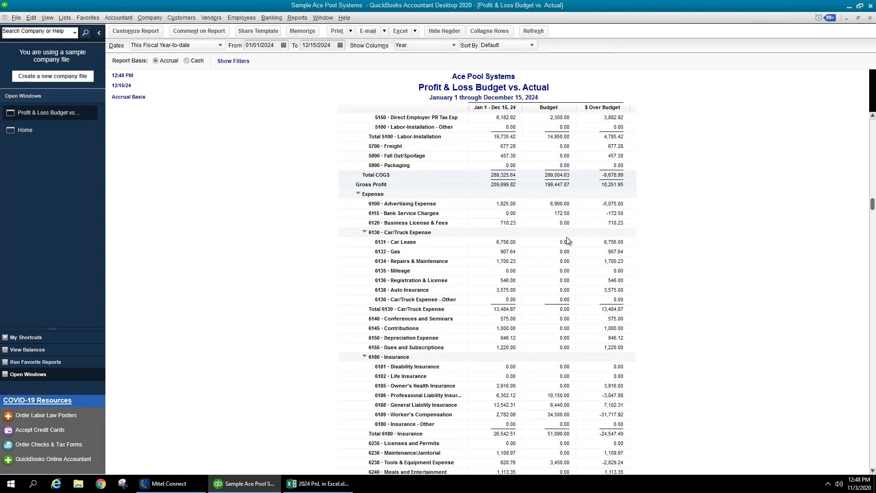
scroll(571, 235, "down", 13)
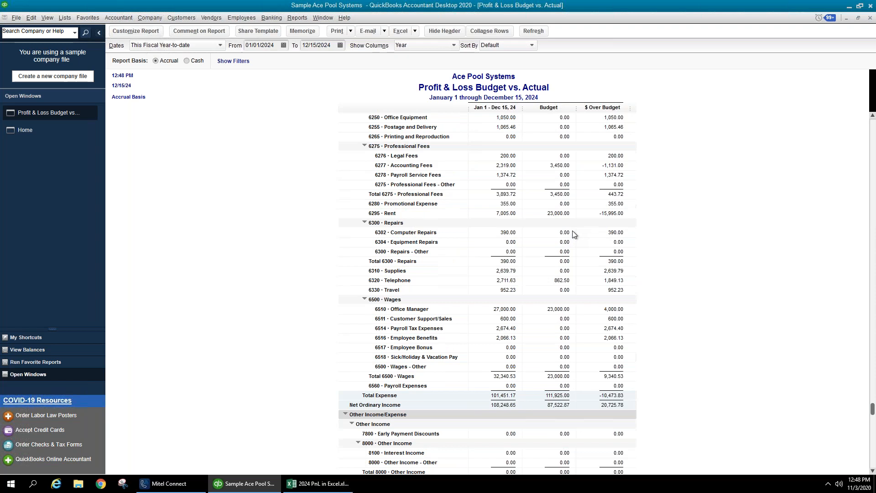
scroll(576, 236, "down", 1)
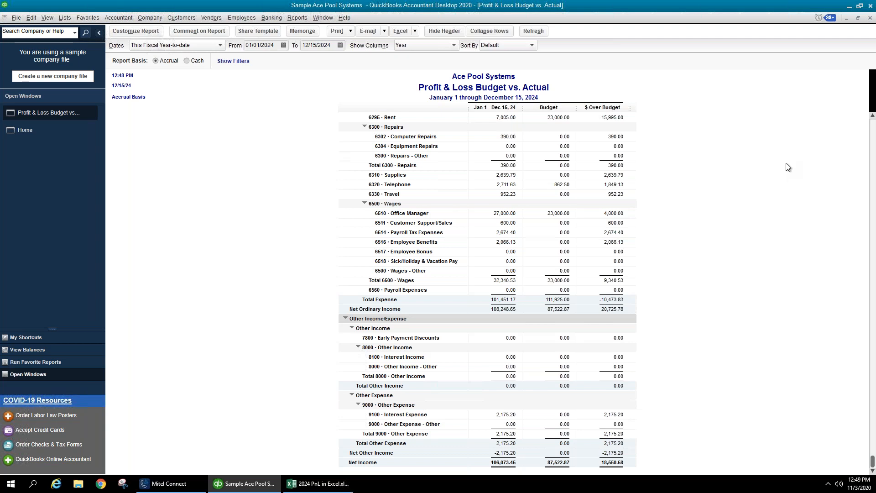
left_click(871, 18)
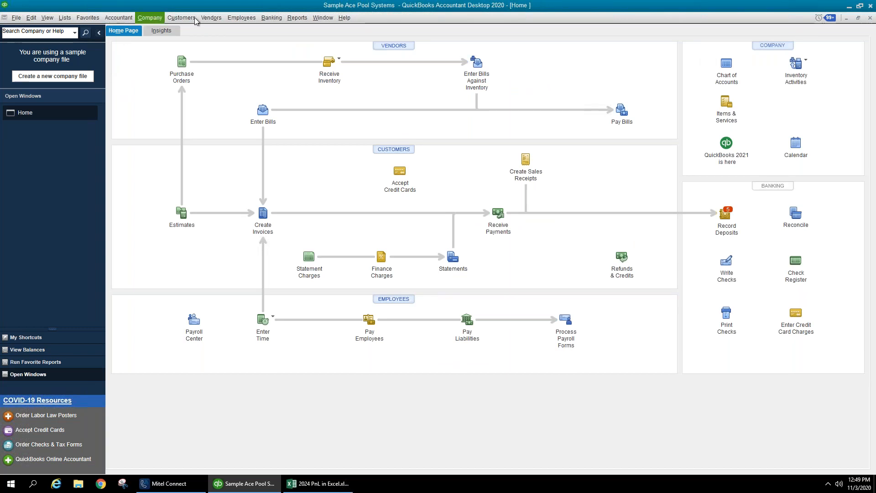
- Reopen Set Up Budgets from Company > Planning & Budgeting on the FY2025 budget grid
left_click(150, 19)
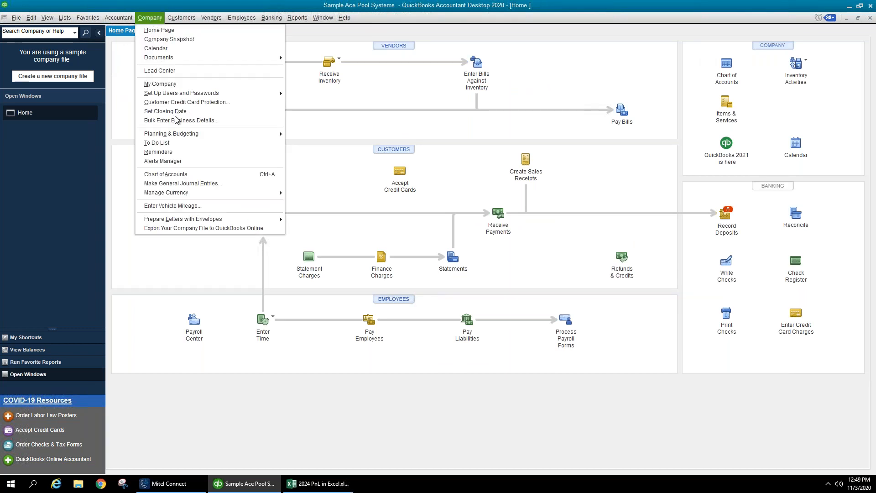
mouse_move(221, 133)
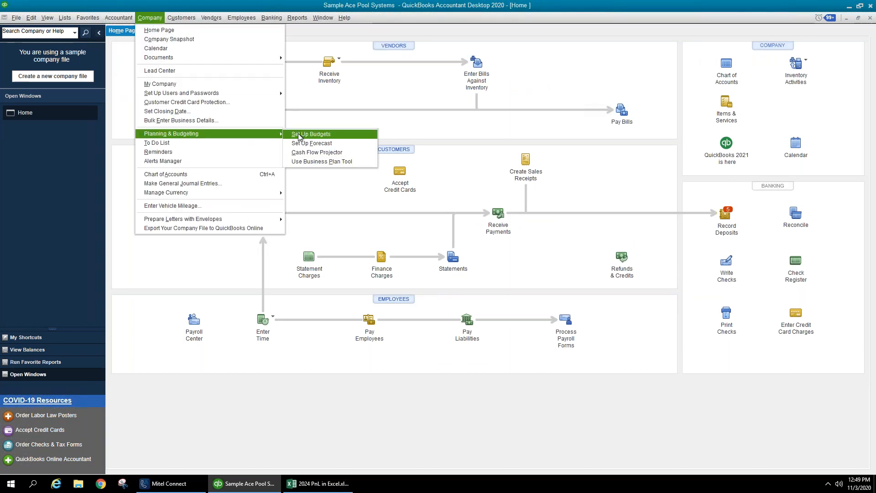
left_click(311, 135)
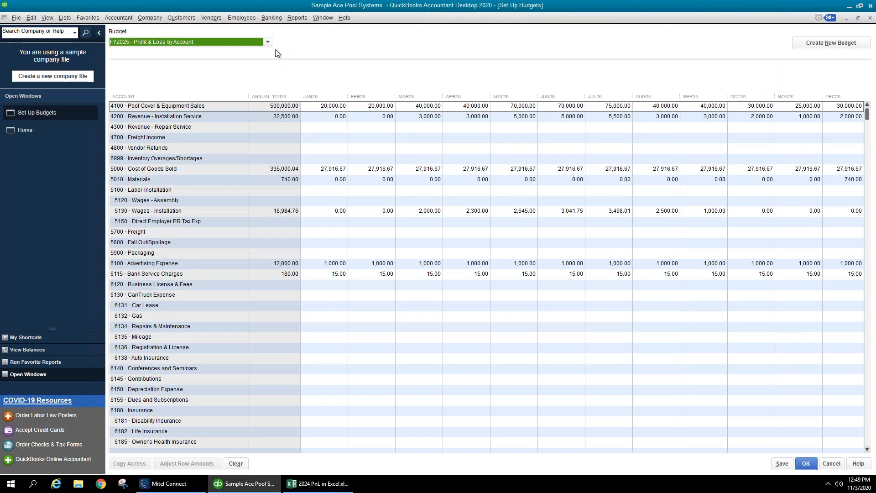
left_click(365, 201)
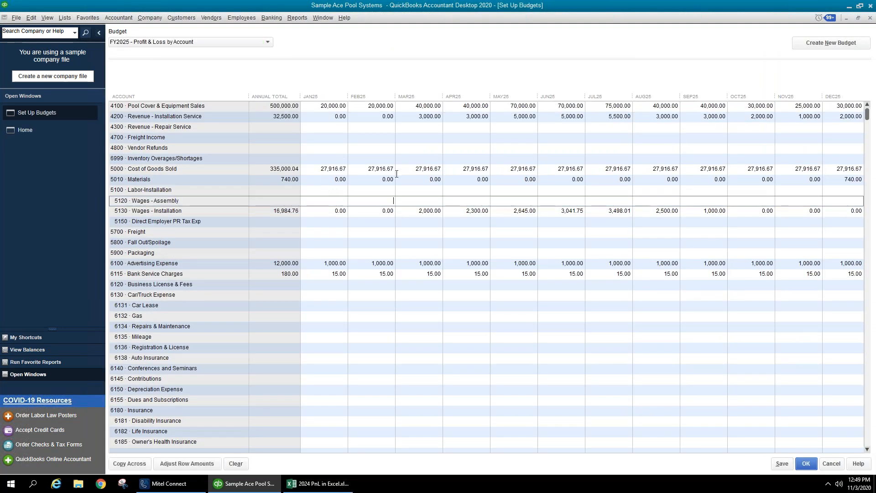
- Budget 25,000.00 for Cost of Goods Sold in both June and July
left_click(557, 169)
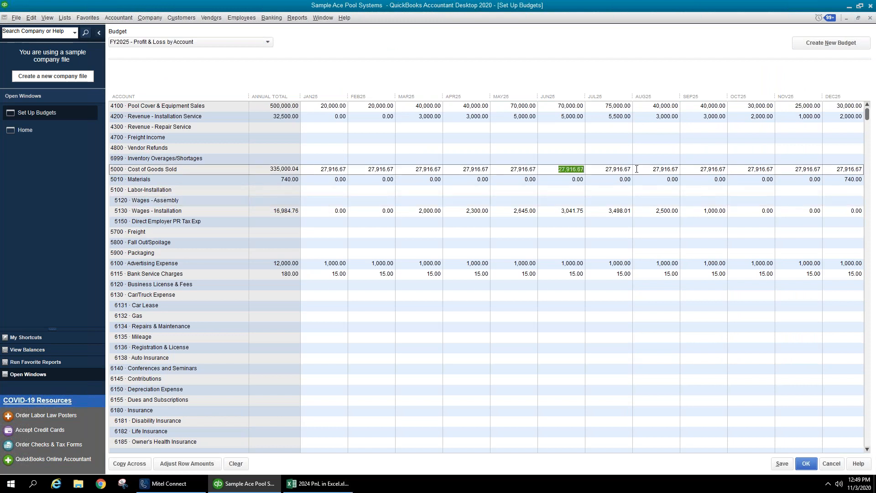
type("25,0")
type("000")
key("Tab")
type("25000")
key("Tab")
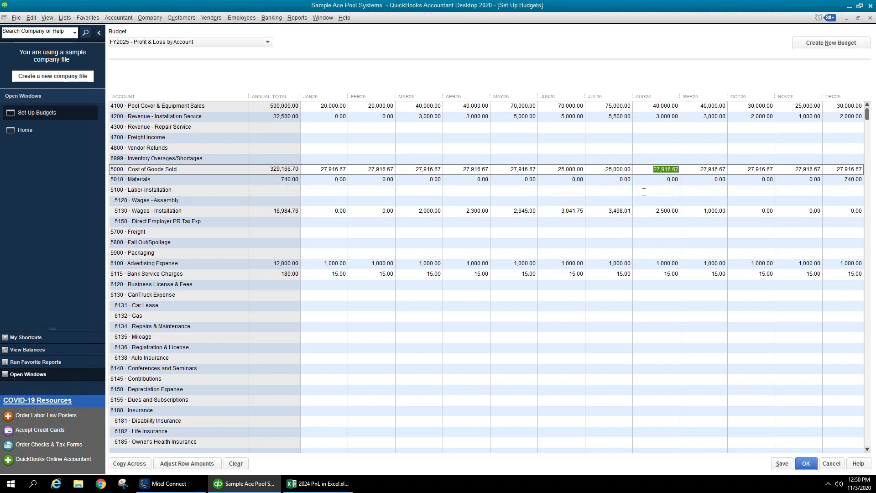
- Move through the payroll tax, Payroll Service Fees and Customer Support/Sales budget rows
left_click(608, 224)
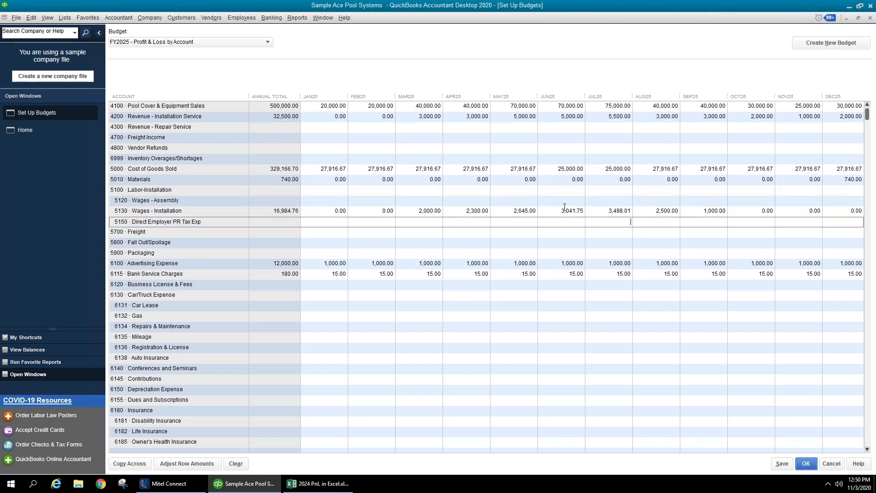
scroll(542, 277, "down", 12)
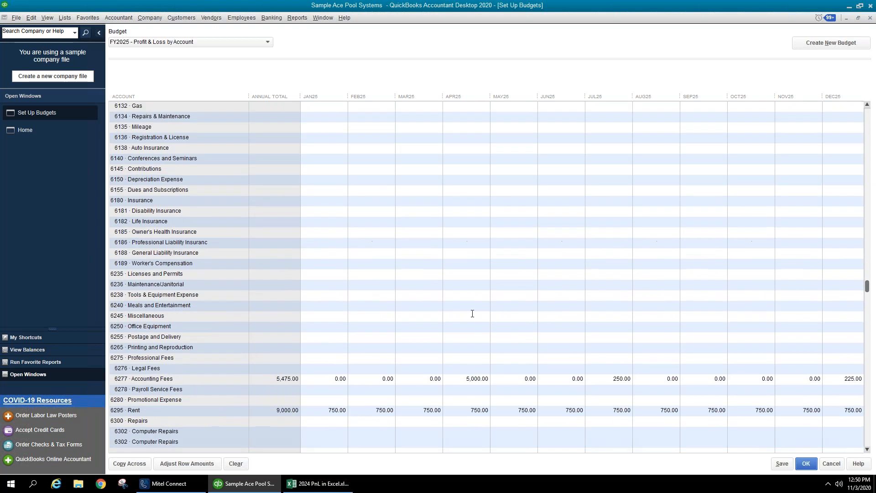
left_click(288, 219)
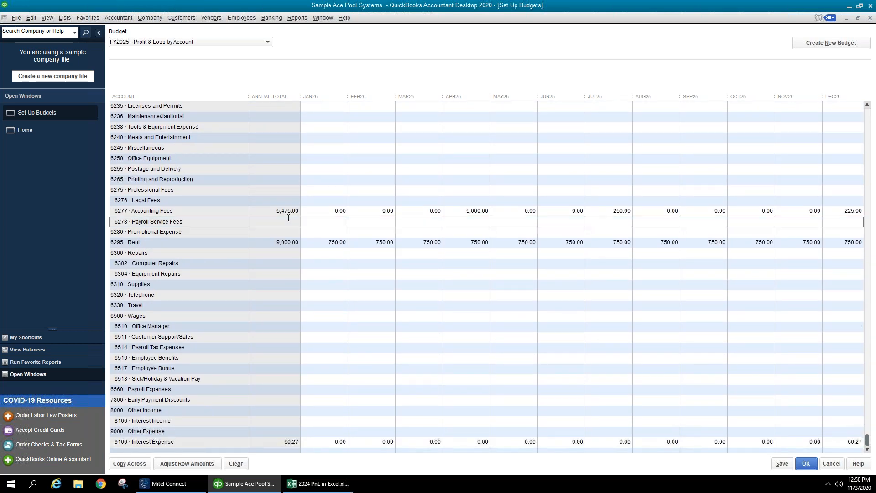
left_click(317, 350)
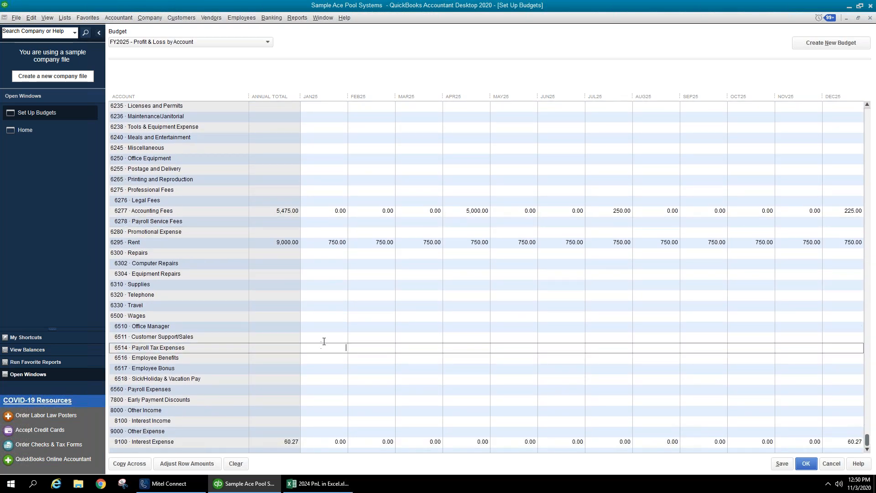
left_click(327, 337)
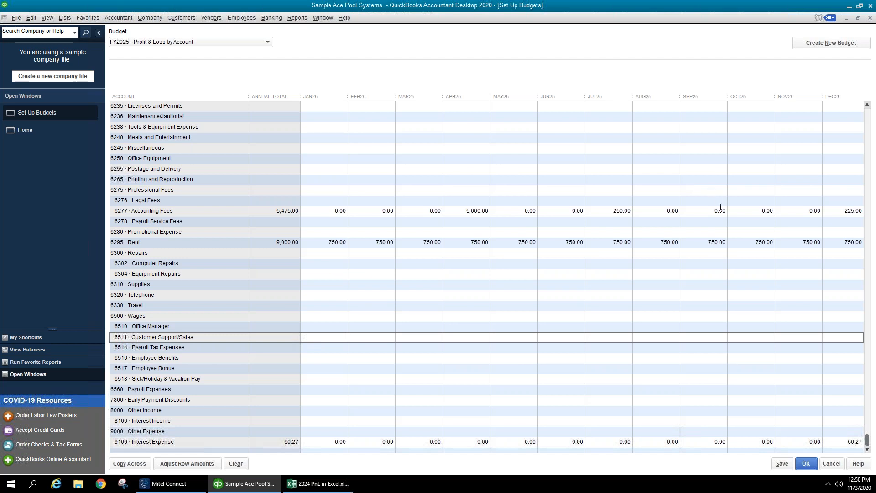
- Cancel the FY2025 budget setup without keeping changes, returning to the Home page
left_click(831, 464)
left_click(298, 17)
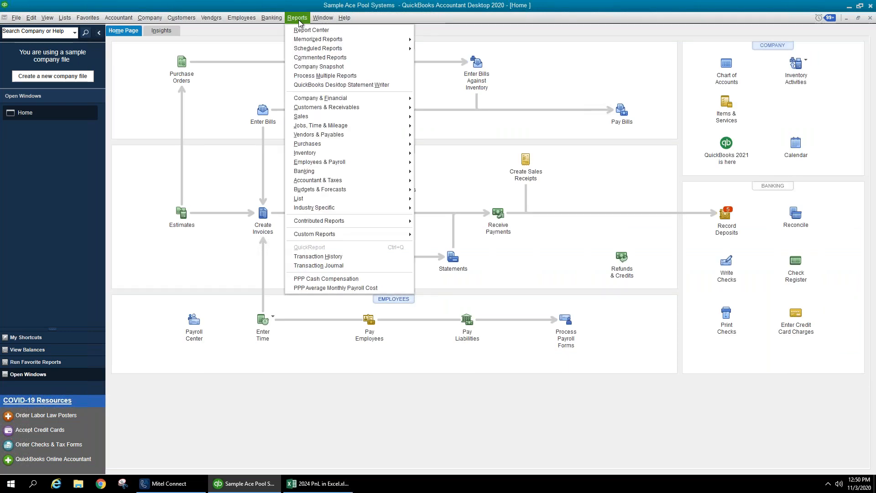
mouse_move(334, 182)
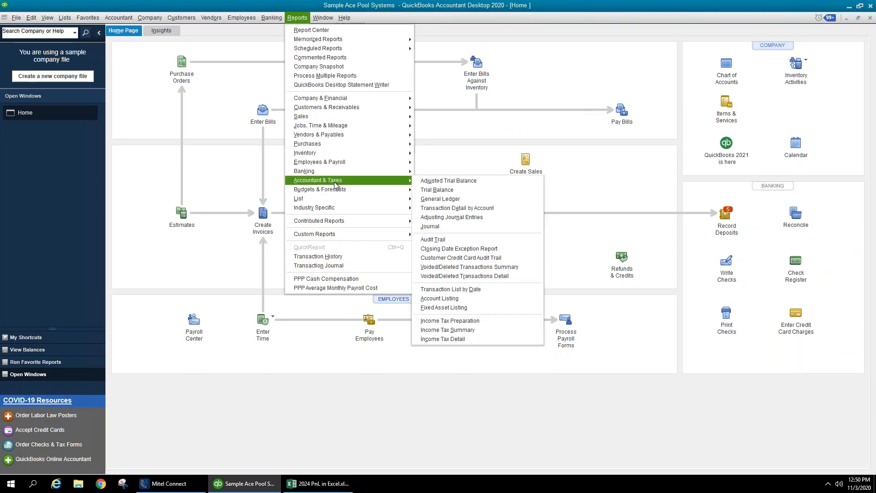
mouse_move(375, 194)
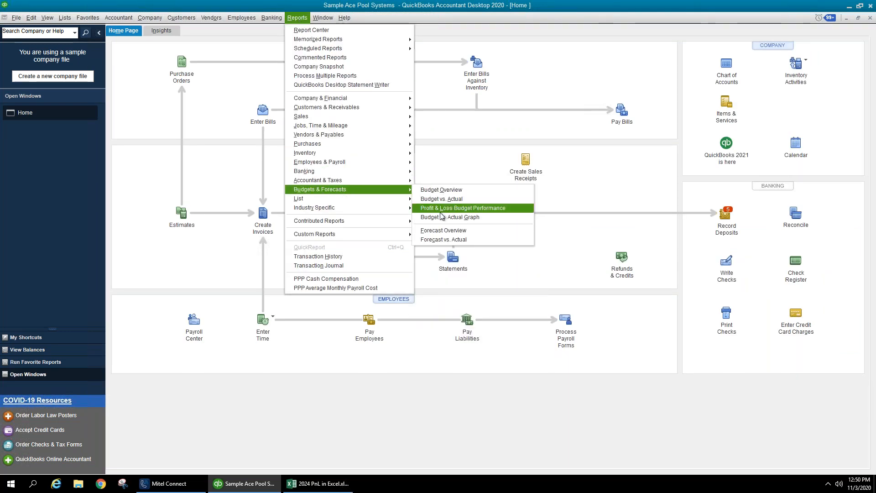
left_click(441, 209)
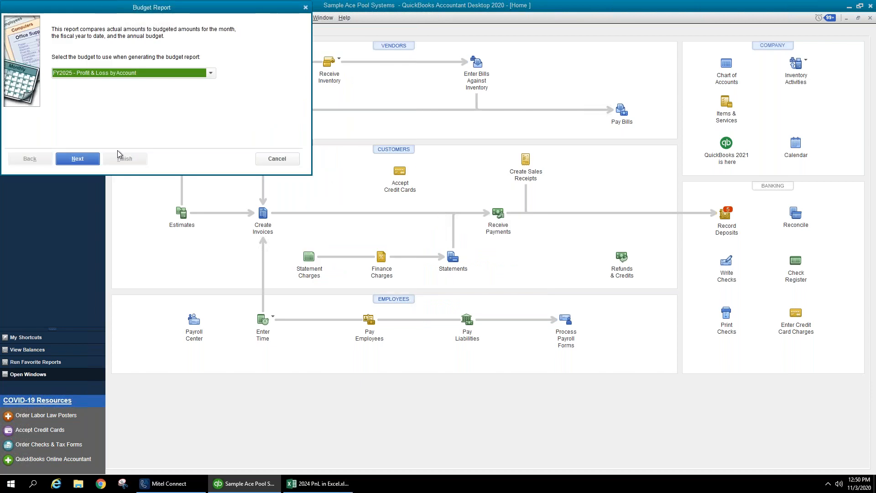
left_click(89, 160)
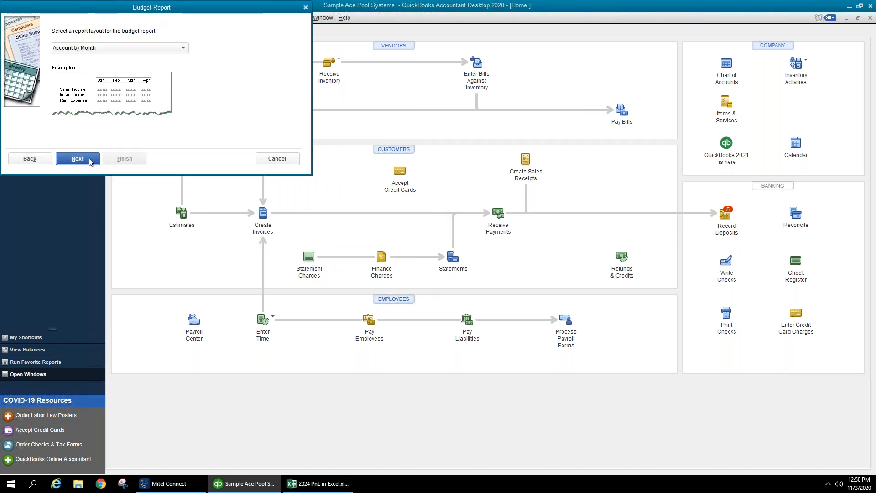
left_click(91, 159)
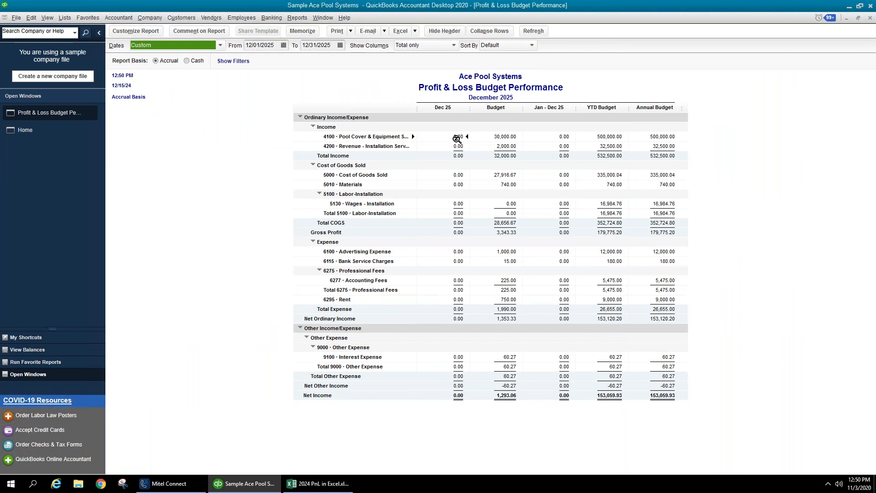
left_click(274, 45)
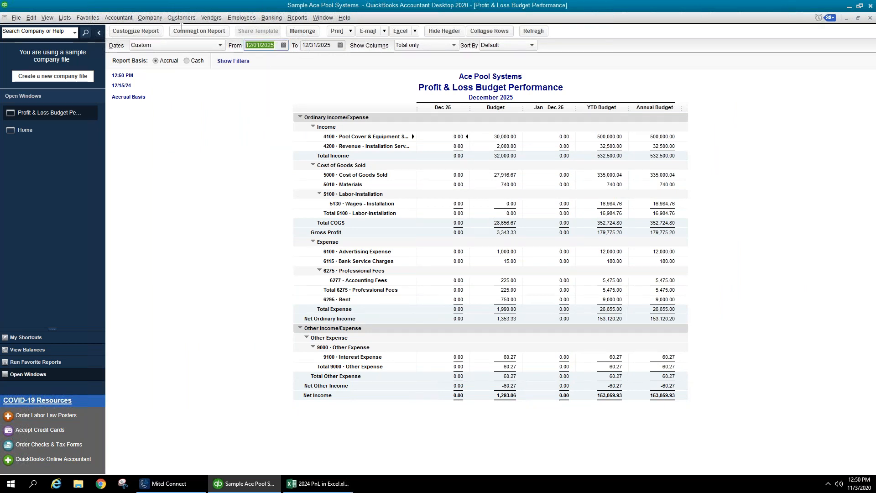
type("0101")
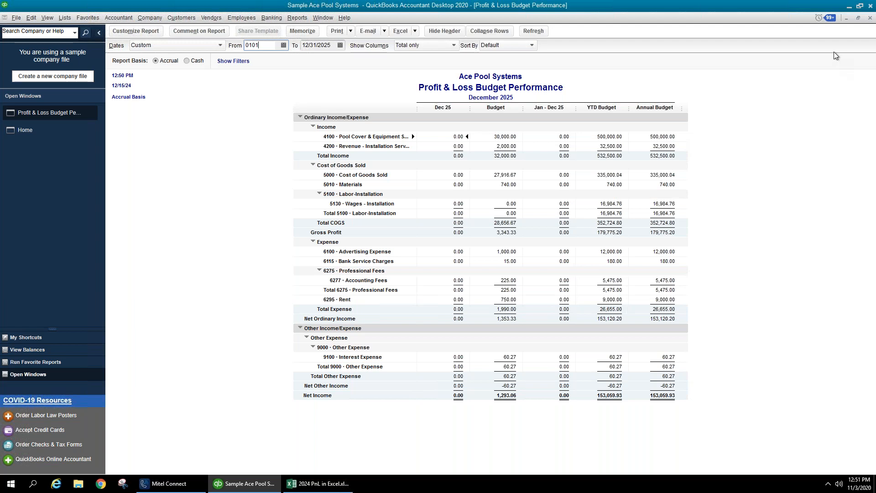
type("2024")
left_click(290, 77)
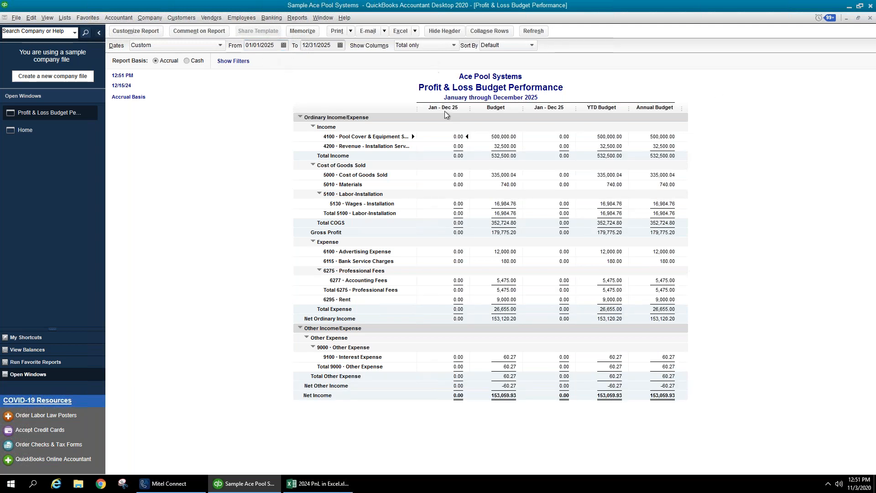
left_click(871, 18)
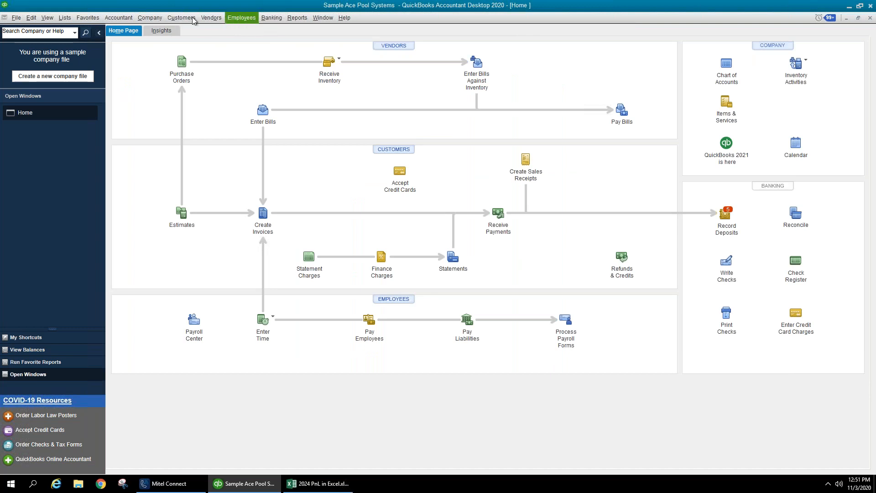
- Create a new FY2025 Profit & Loss forecast filled from the previous year's actual data
left_click(161, 17)
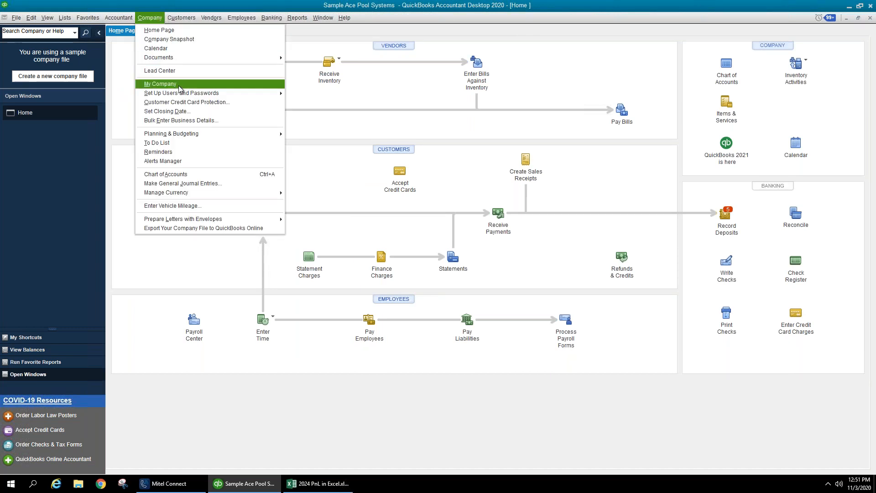
mouse_move(204, 134)
left_click(311, 143)
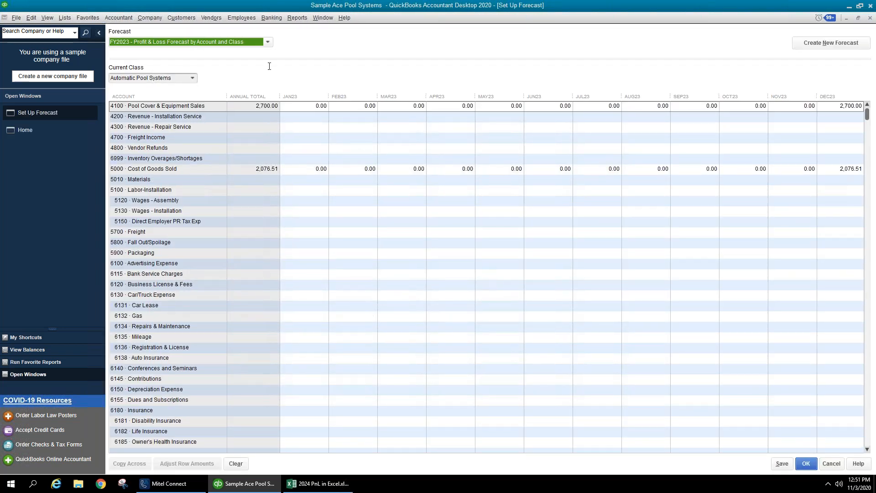
left_click(824, 44)
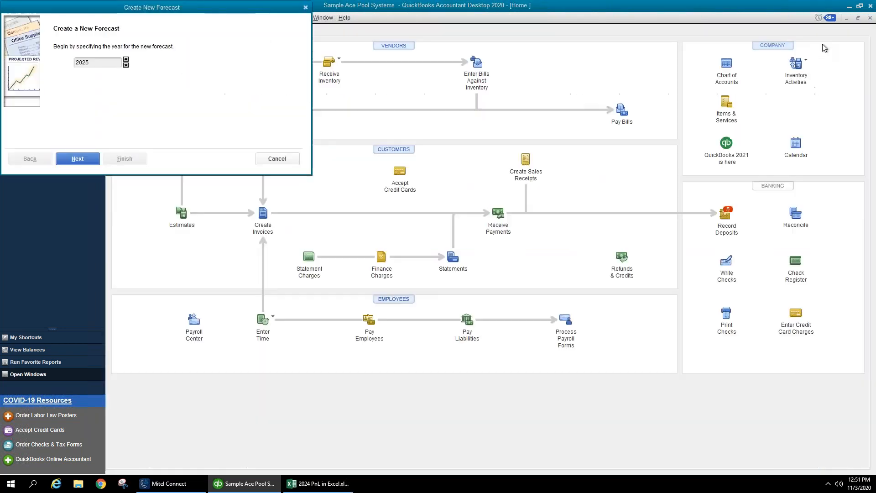
left_click(78, 158)
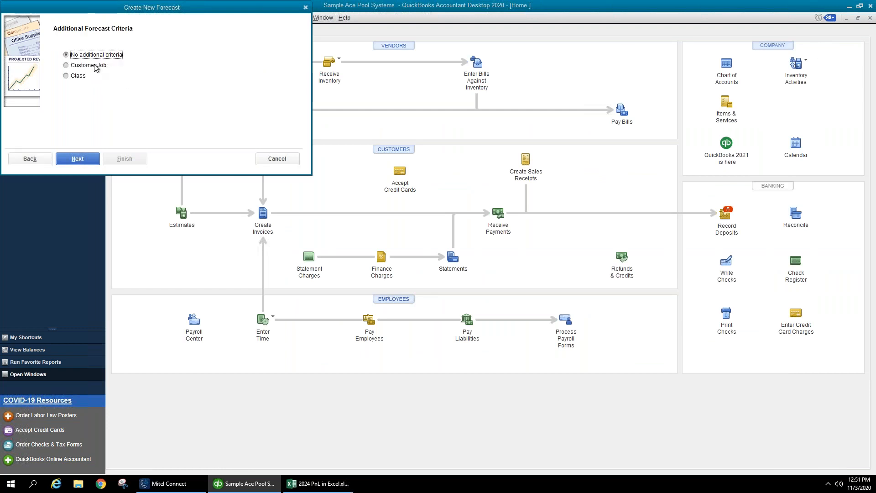
left_click(89, 160)
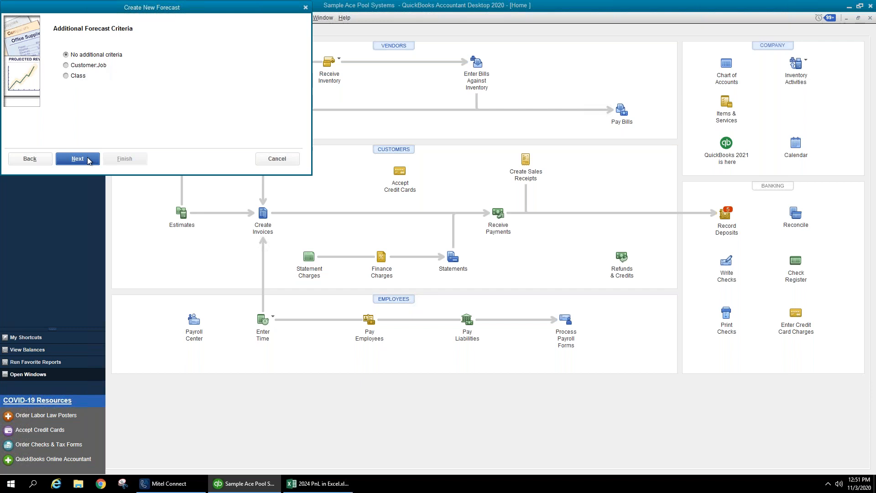
left_click(114, 75)
left_click(125, 159)
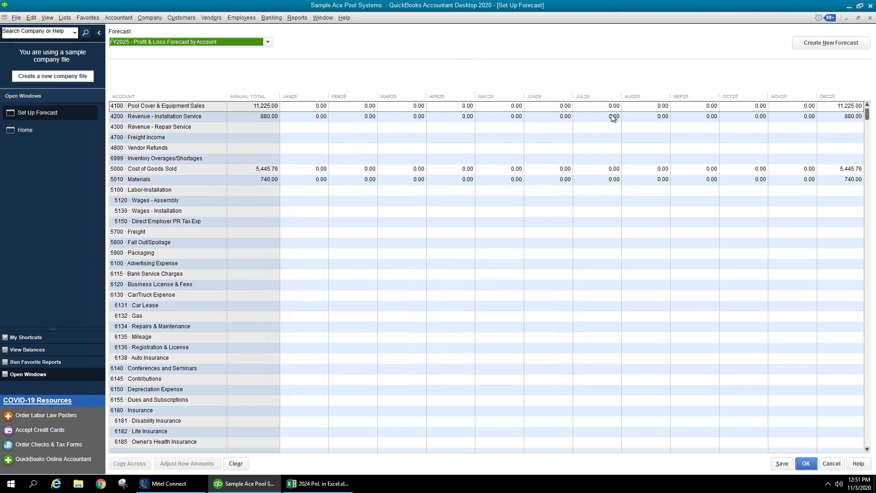
key("alt+Tab")
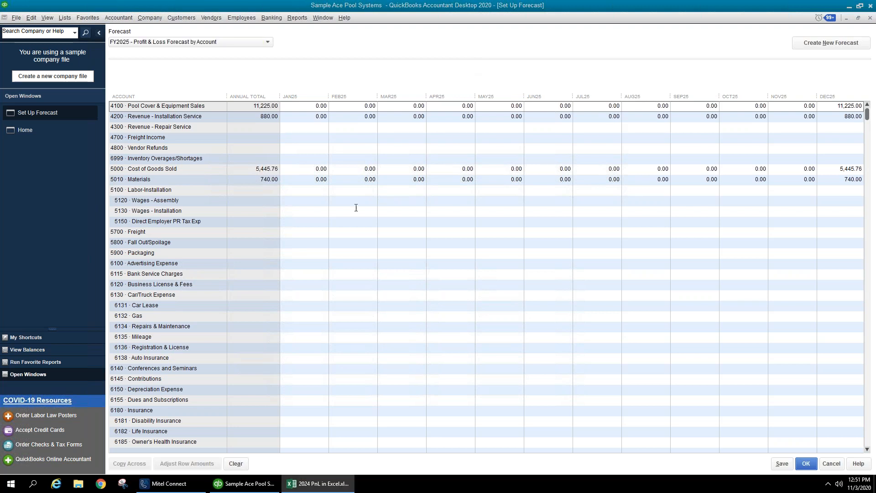
left_click(297, 18)
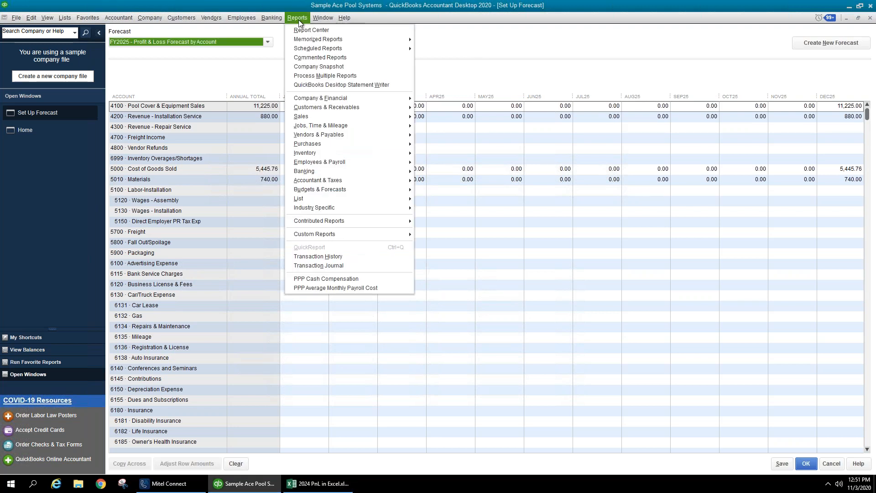
mouse_move(363, 105)
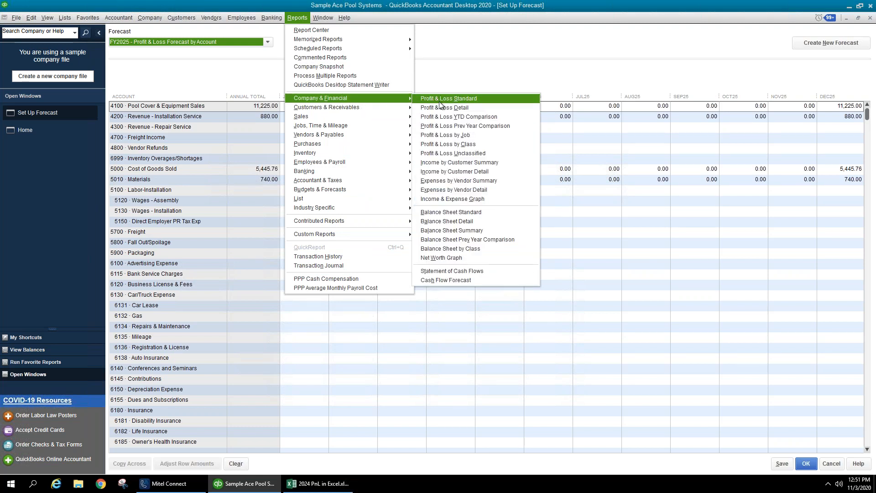
left_click(441, 102)
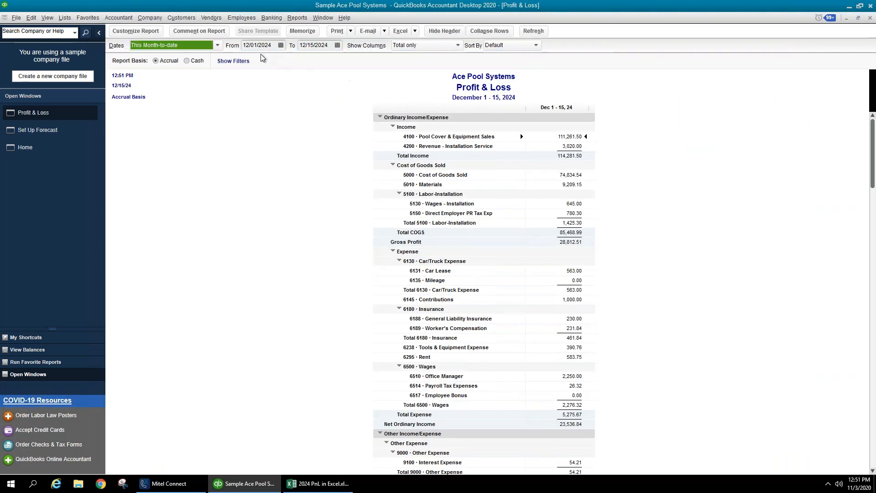
left_click(217, 45)
left_click(173, 143)
left_click(420, 48)
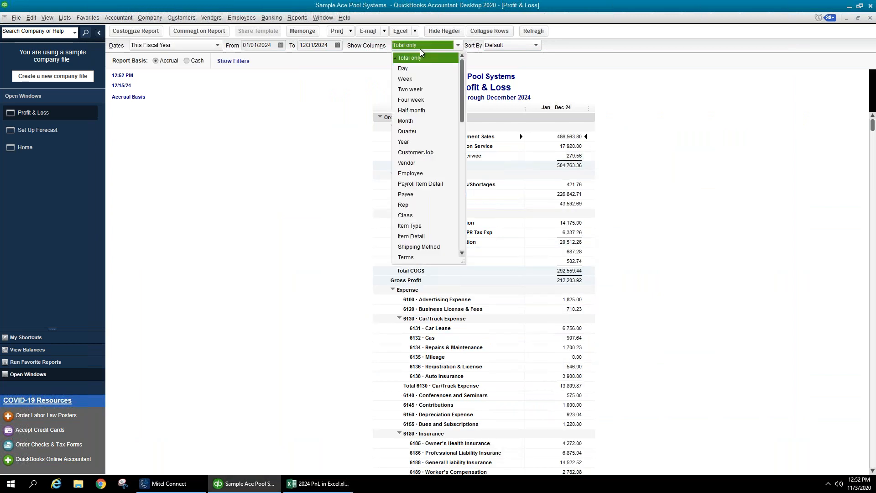
left_click(410, 125)
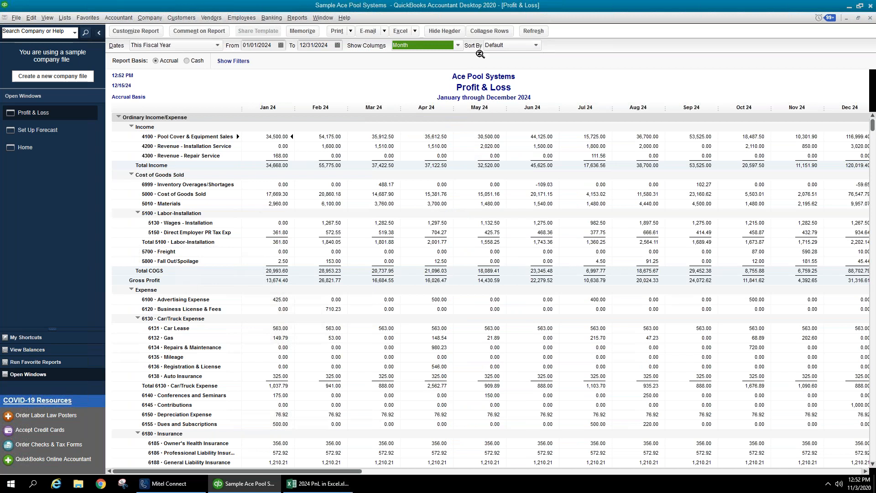
left_click(490, 31)
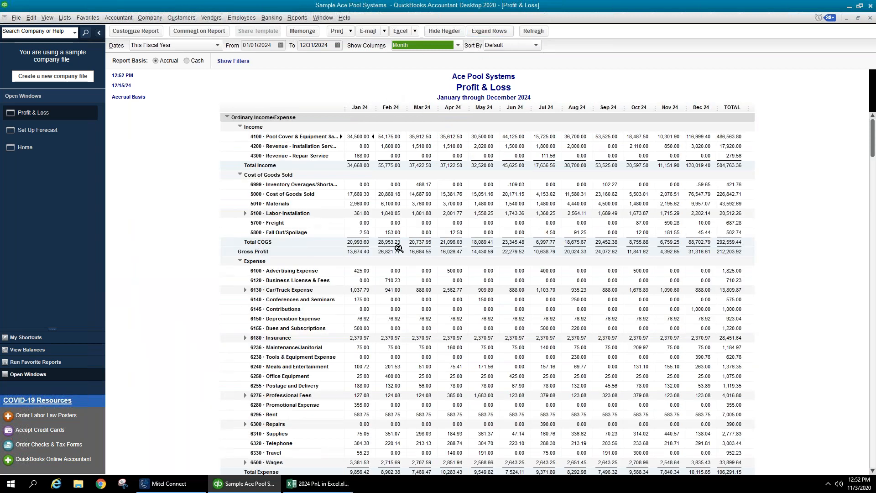
scroll(441, 337, "down", 3)
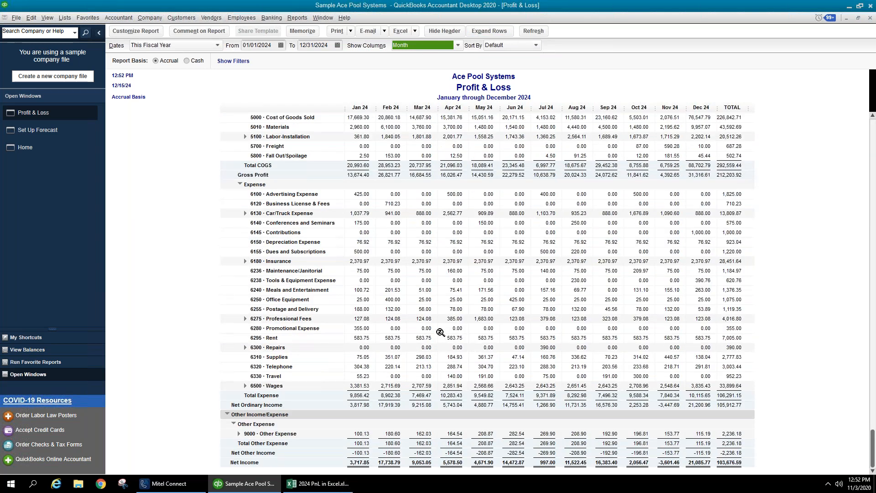
scroll(441, 333, "up", 3)
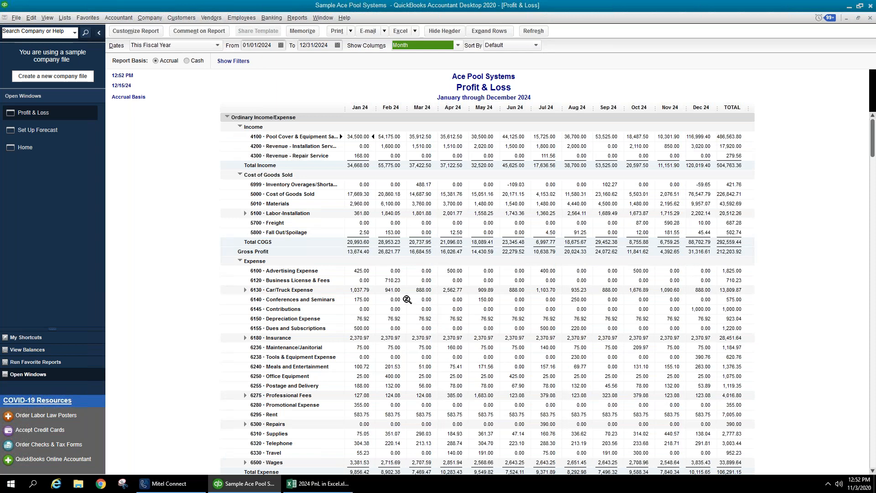
left_click(353, 158)
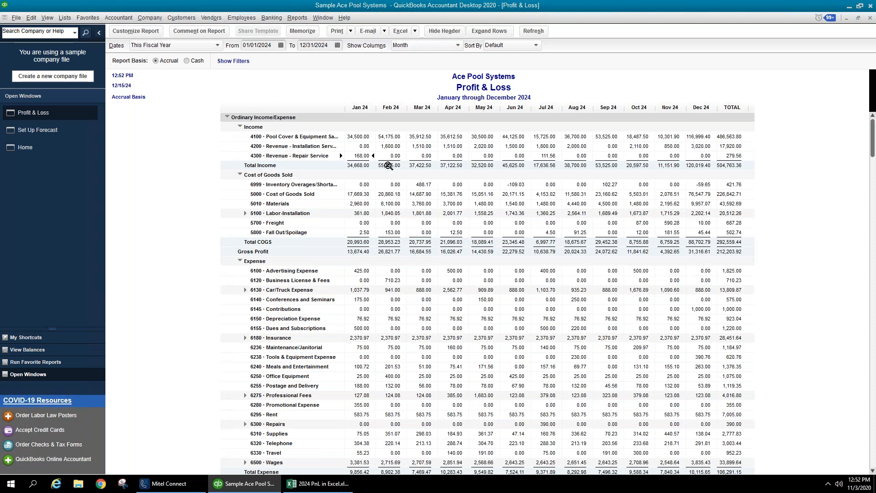
left_click(741, 166)
left_click(730, 252)
scroll(730, 252, "down", 2)
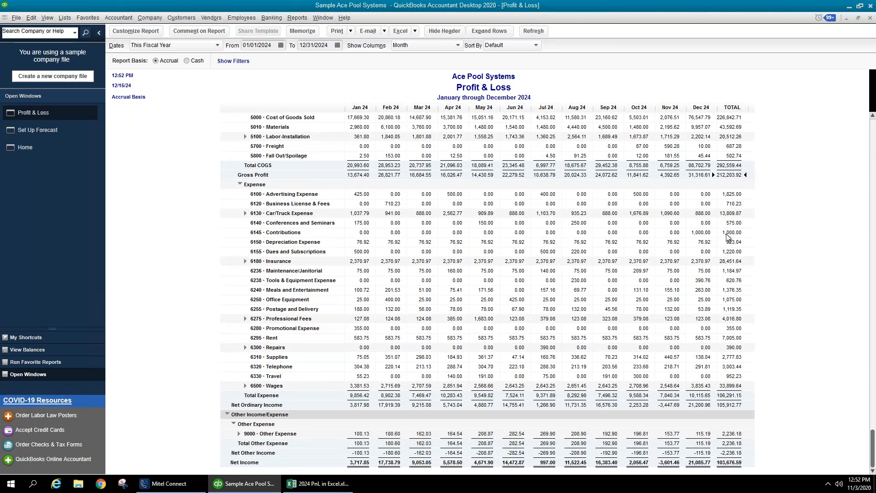
left_click(871, 19)
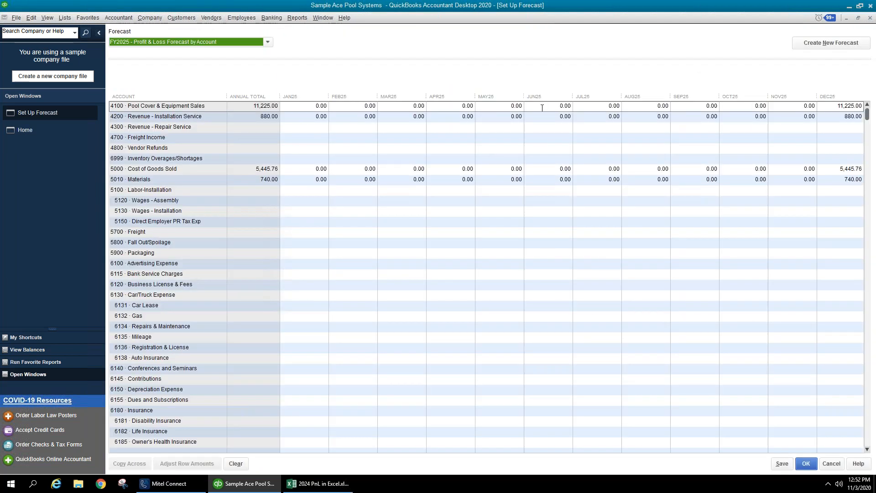
- Glance at the Reports and Company menus without choosing anything, then close Set Up Forecast
left_click(289, 20)
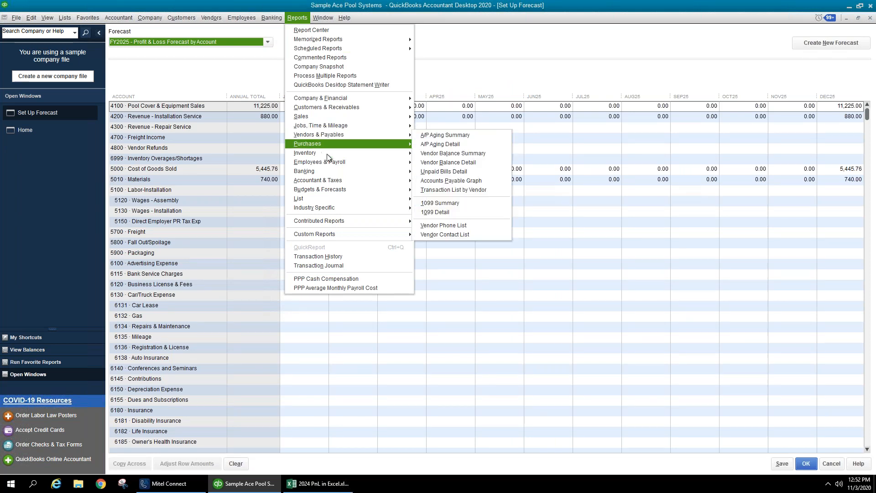
mouse_move(355, 190)
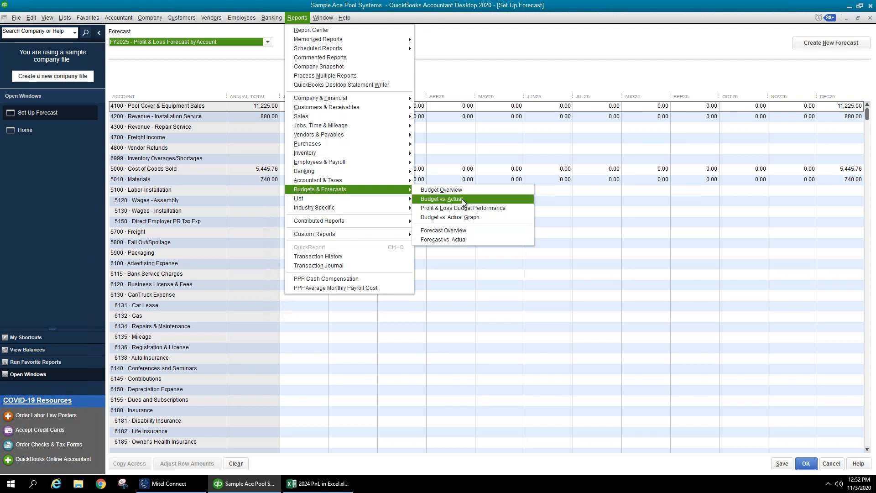
left_click(508, 94)
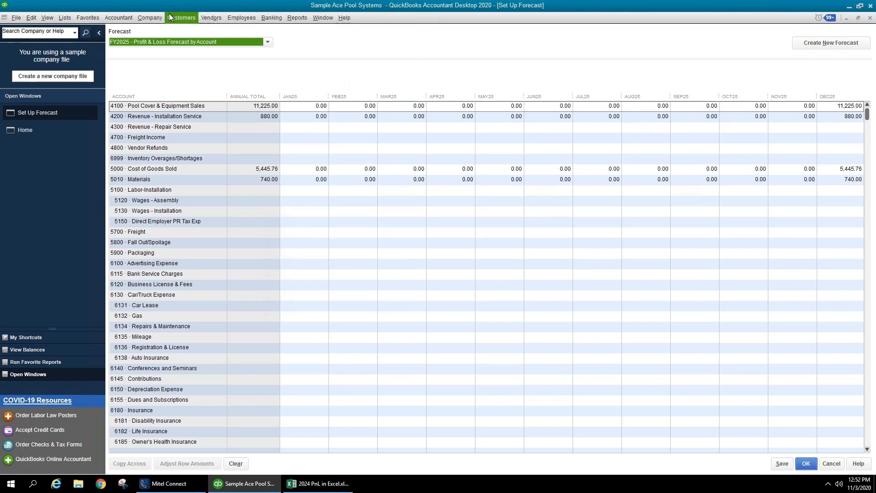
left_click(156, 21)
mouse_move(207, 136)
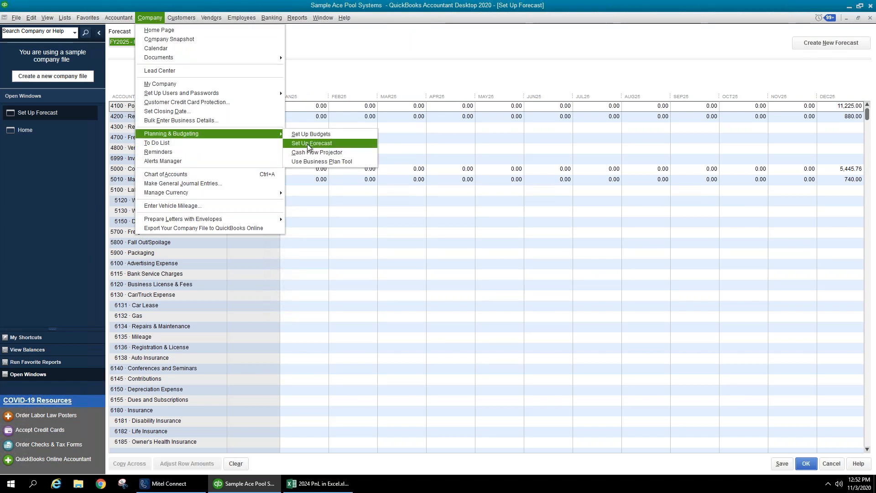
left_click(312, 143)
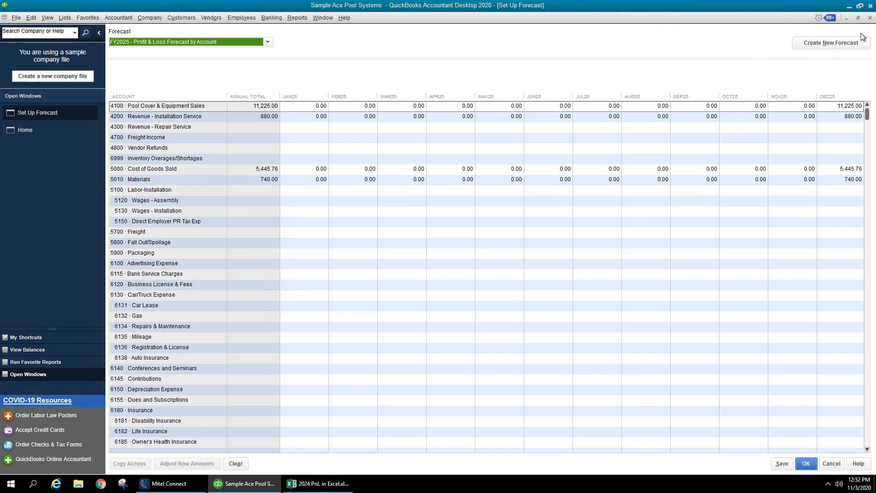
left_click(871, 18)
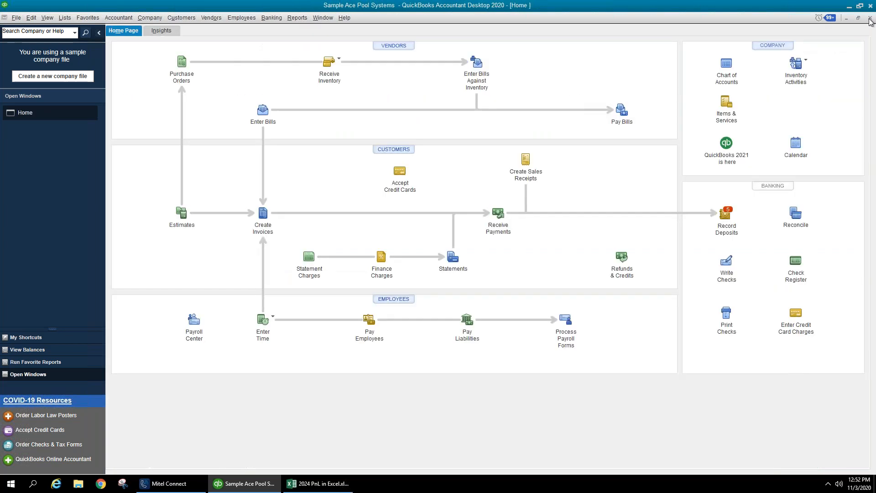
- Reopen Set Up Forecast, review the available forecasts, and close it again
left_click(155, 20)
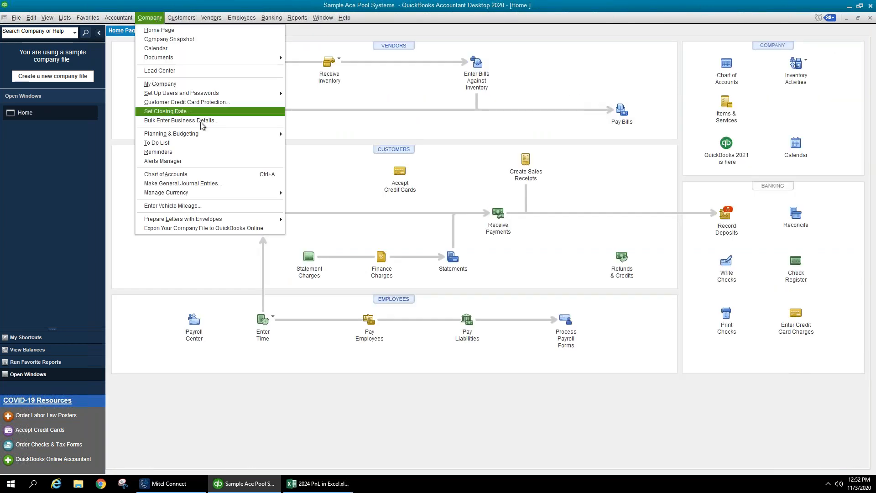
mouse_move(275, 133)
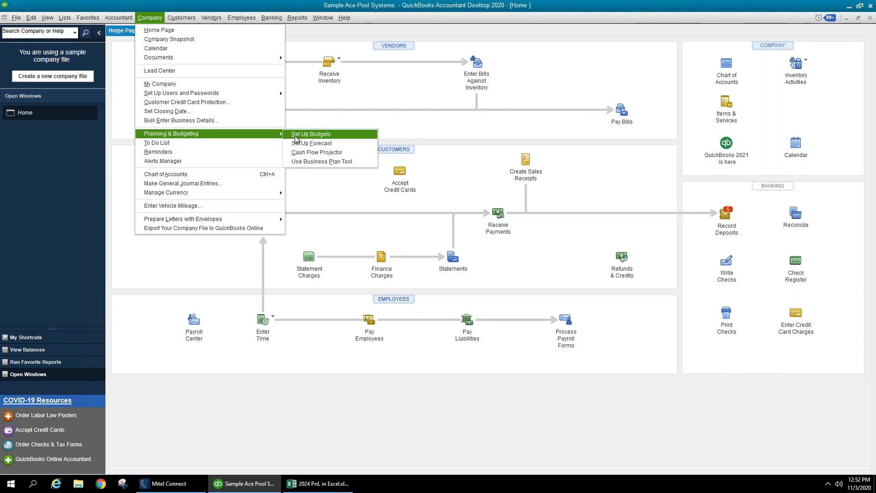
left_click(299, 143)
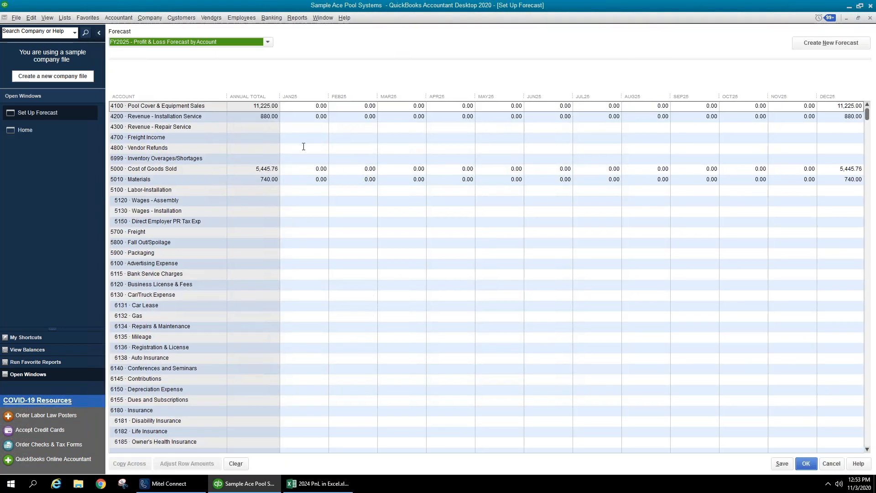
left_click(268, 43)
left_click(869, 20)
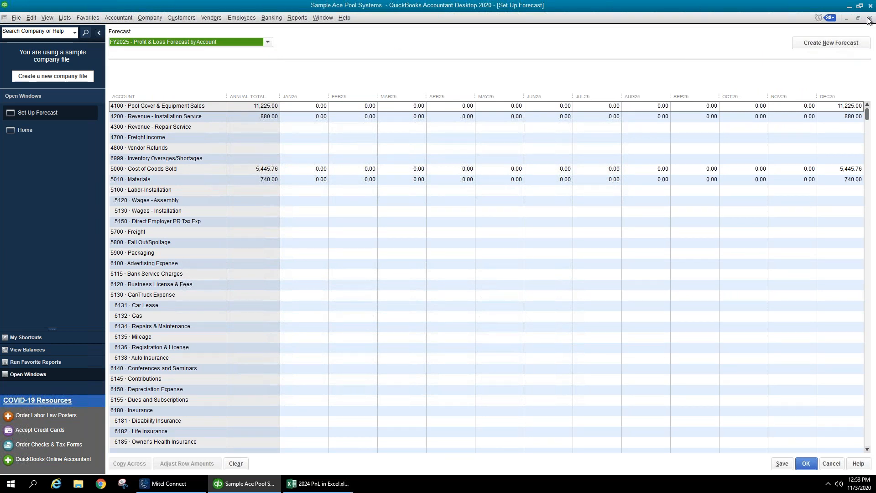
left_click(161, 21)
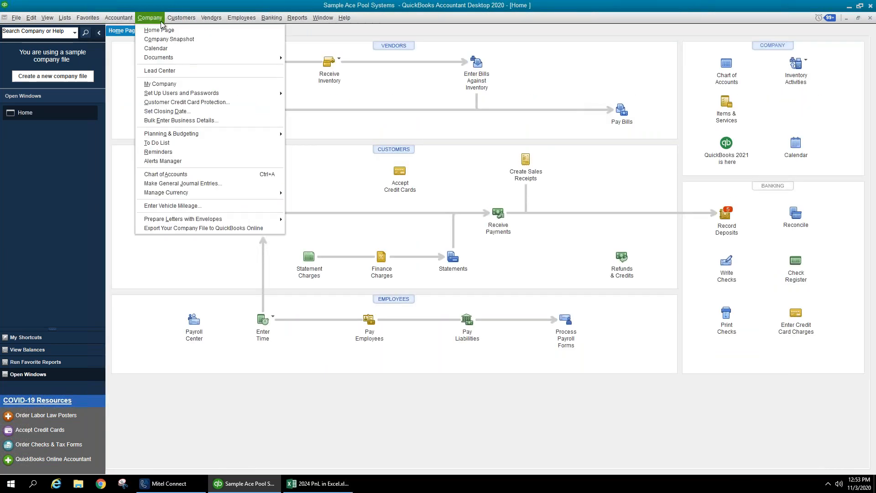
- Launch the Cash Flow Projector and advance to the Cash Receipts step
mouse_move(201, 135)
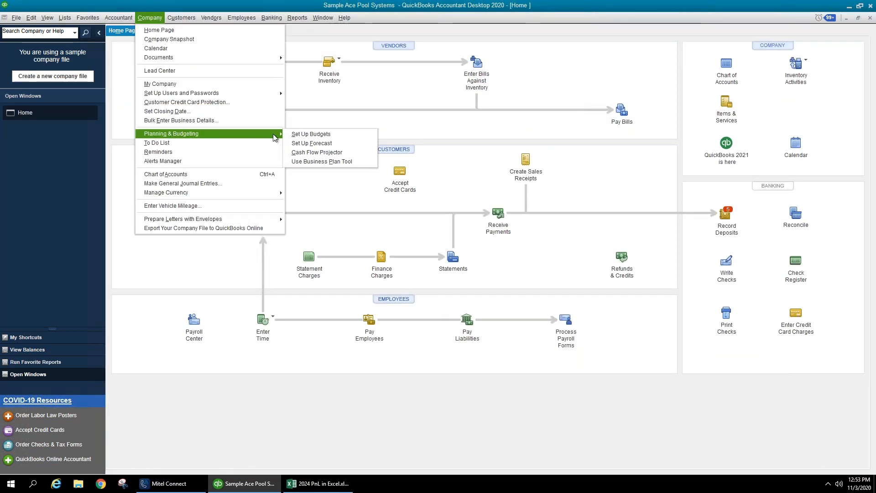
left_click(319, 152)
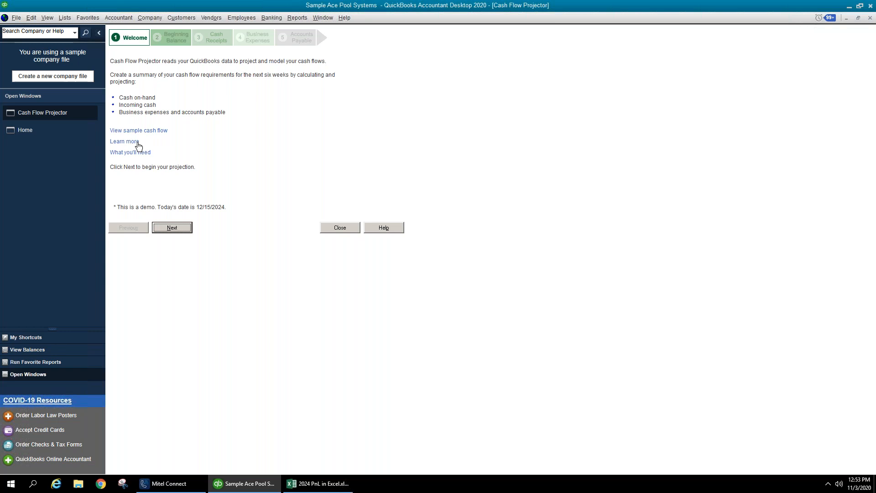
left_click(171, 228)
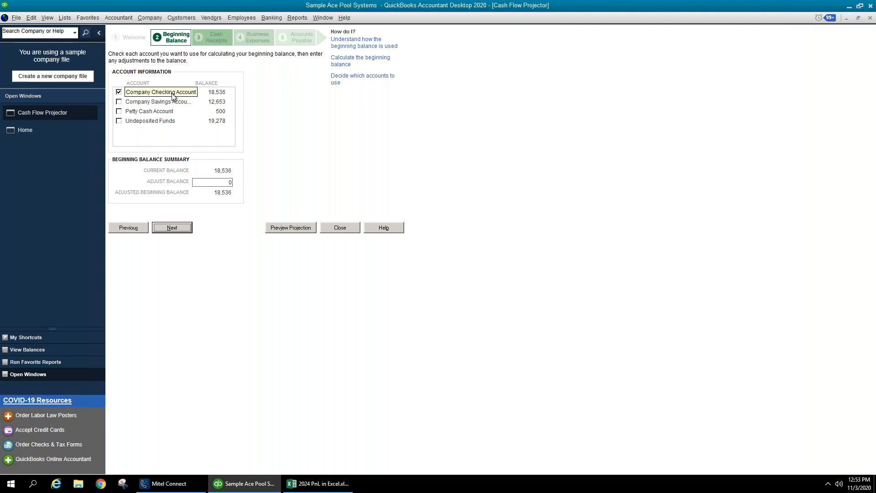
left_click(169, 228)
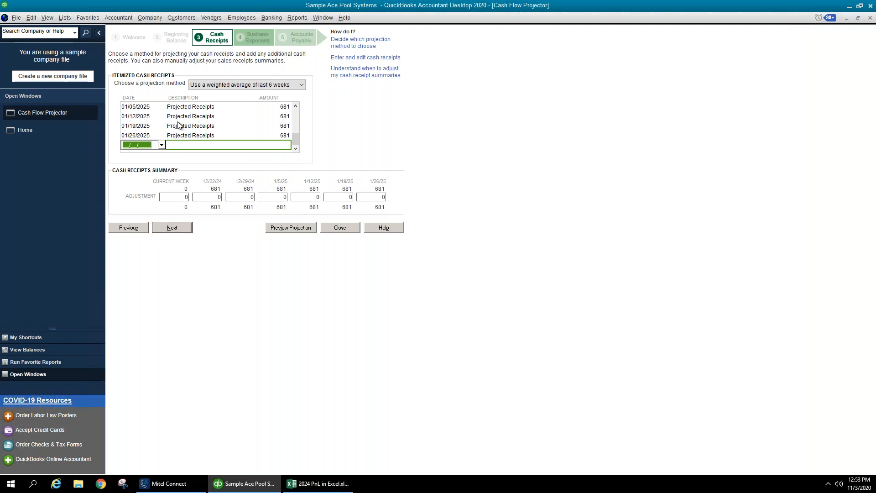
- Try the 'same 6 weeks last year' method, then decline and keep the weighted average
left_click(286, 85)
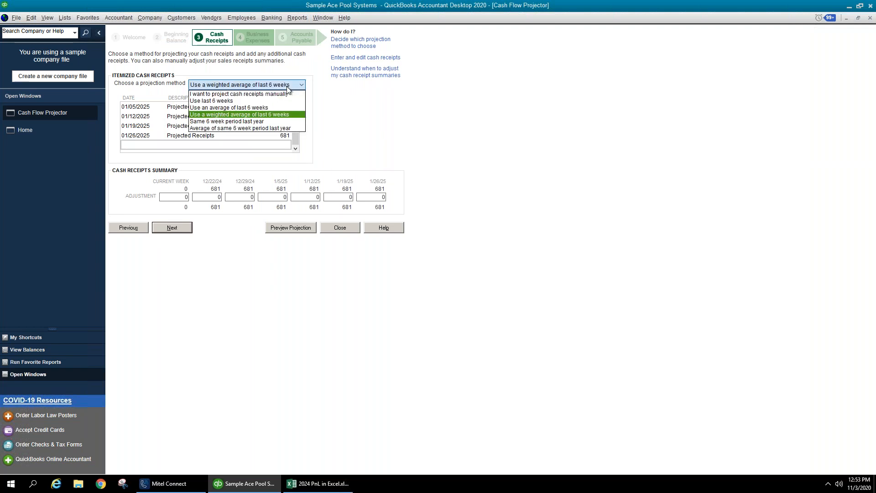
left_click(280, 127)
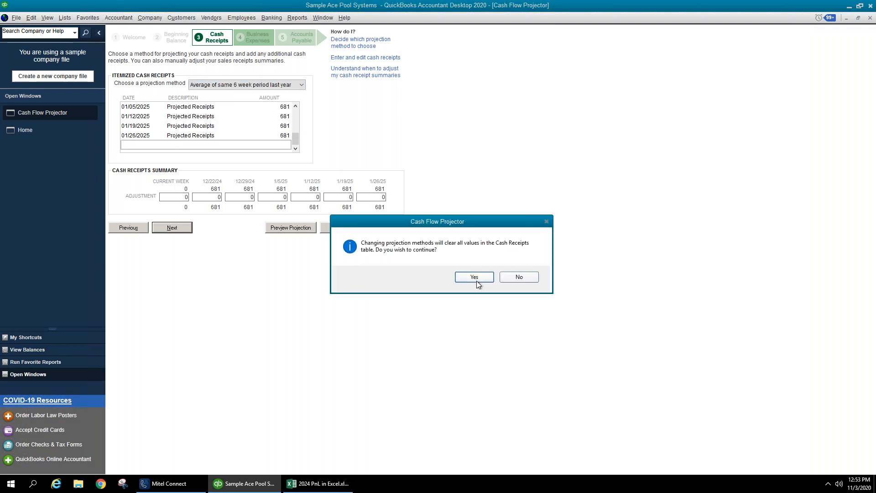
left_click(519, 277)
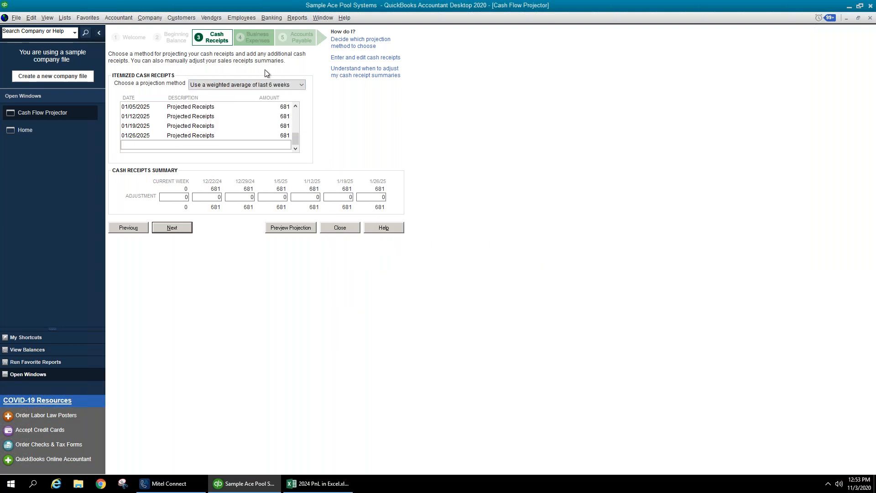
left_click(300, 85)
left_click(301, 85)
left_click(246, 197)
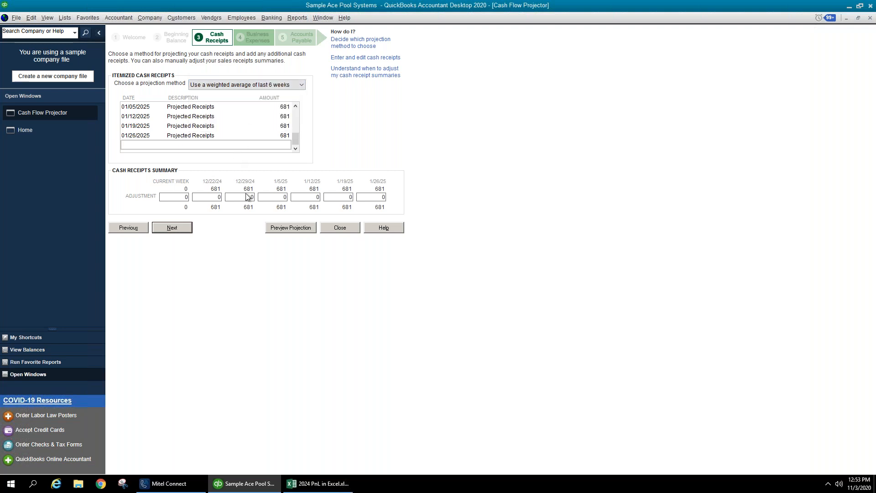
- Look at the Business Expenses step's account list, then return to Cash Receipts
left_click(178, 230)
left_click(209, 104)
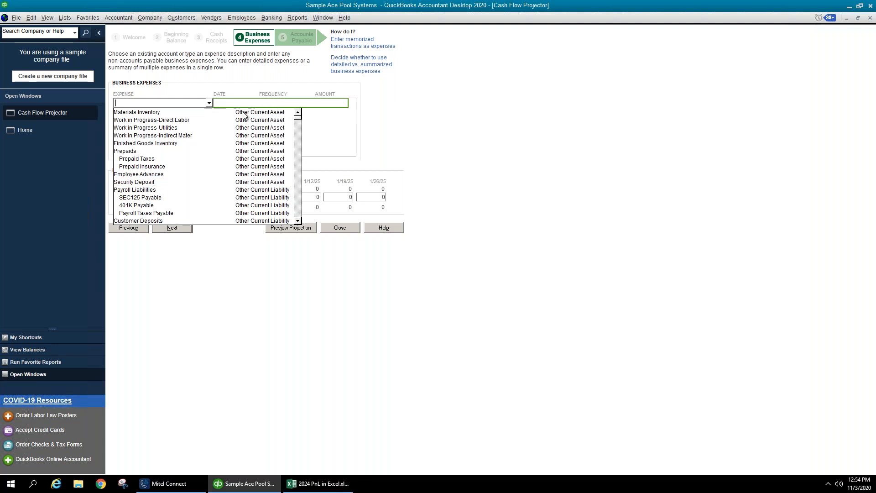
left_click(360, 145)
left_click(128, 229)
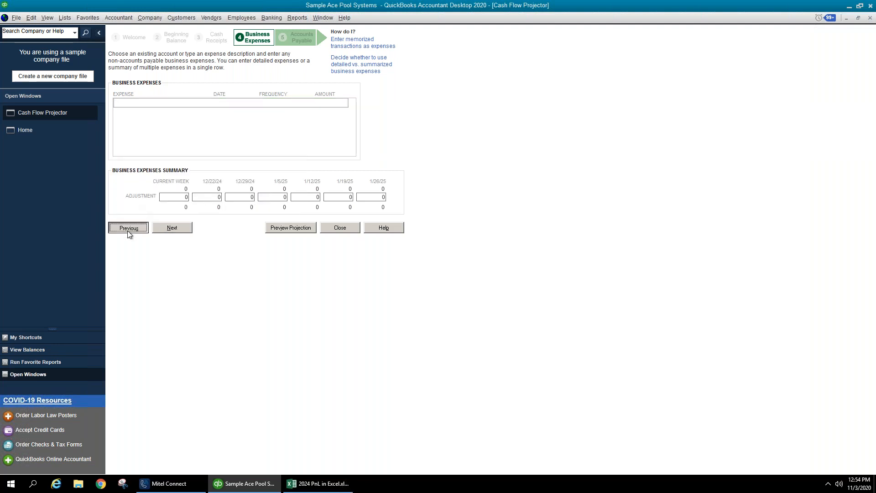
- Project cash receipts from the last 6 weeks (10,898 for 1/5/25), then choose manual entry
left_click(228, 85)
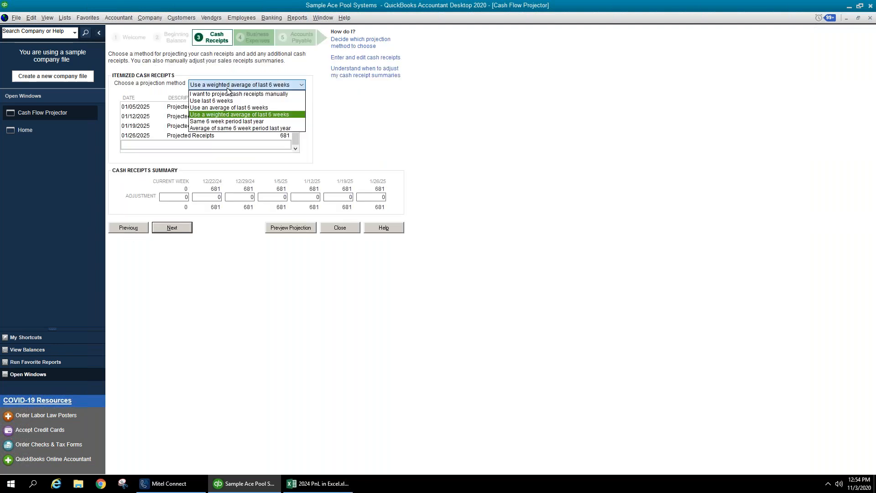
left_click(229, 106)
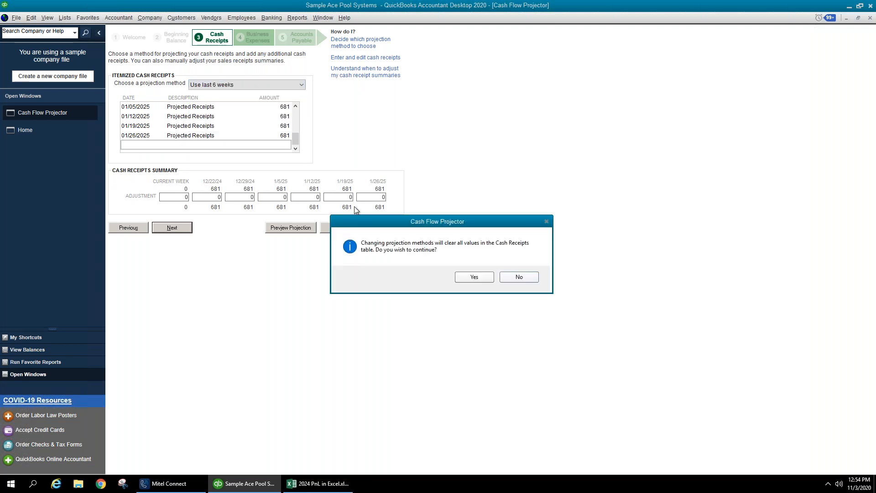
left_click(473, 276)
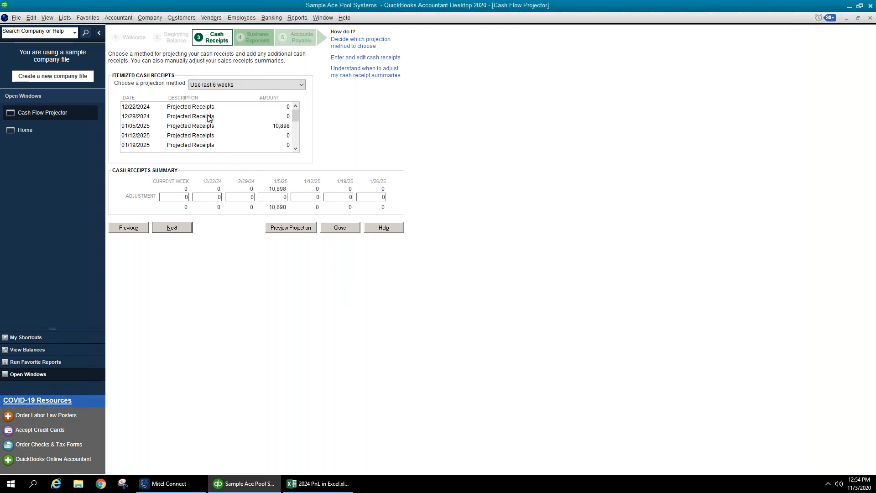
left_click(228, 86)
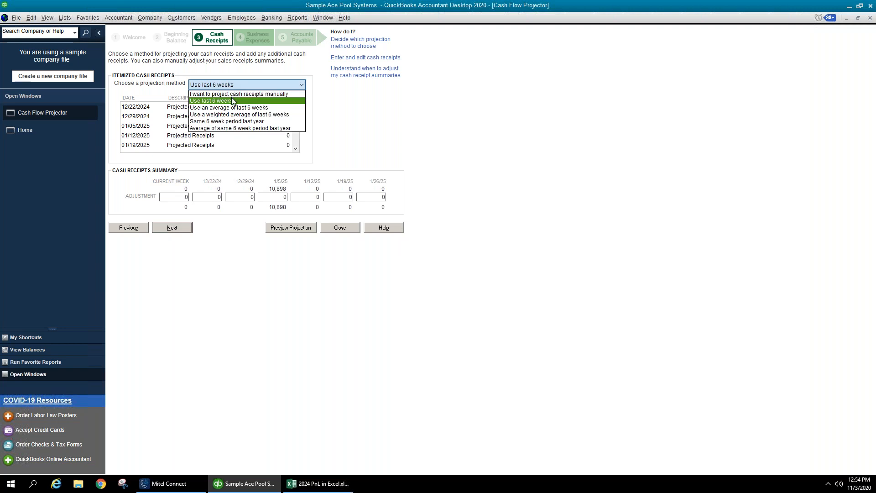
left_click(235, 94)
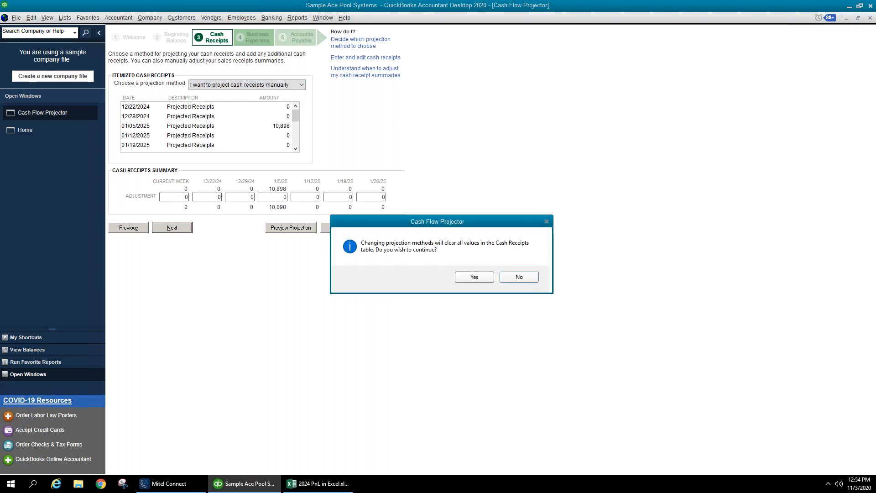
- Clear the receipts table and enter 4,000 on 11/03 and 3,000 on 11/10
left_click(479, 277)
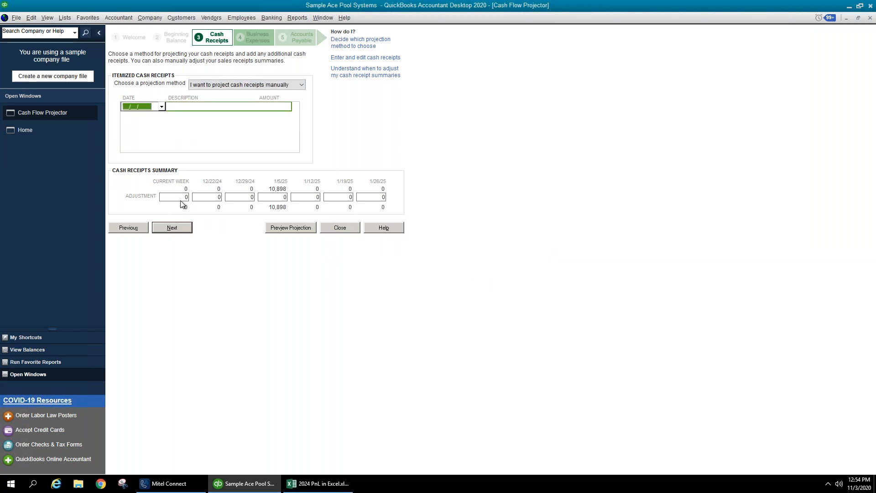
left_click(161, 106)
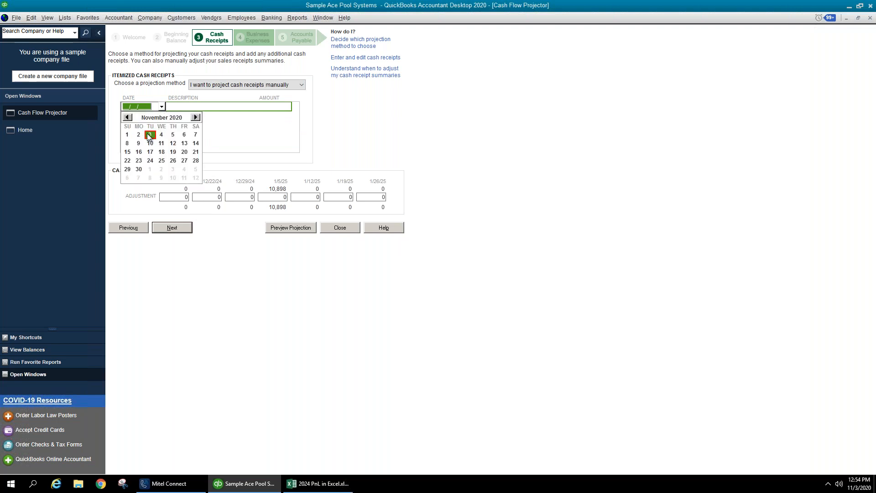
left_click(151, 137)
left_click(228, 107)
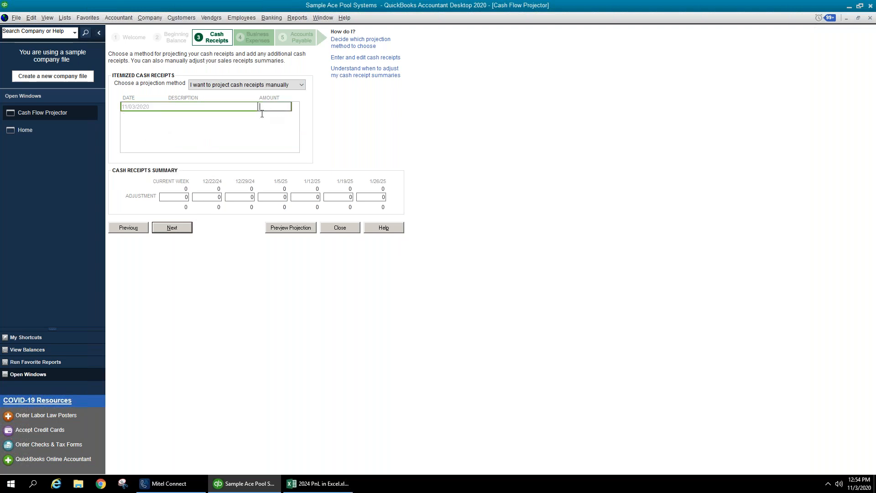
type("4000")
key("Tab")
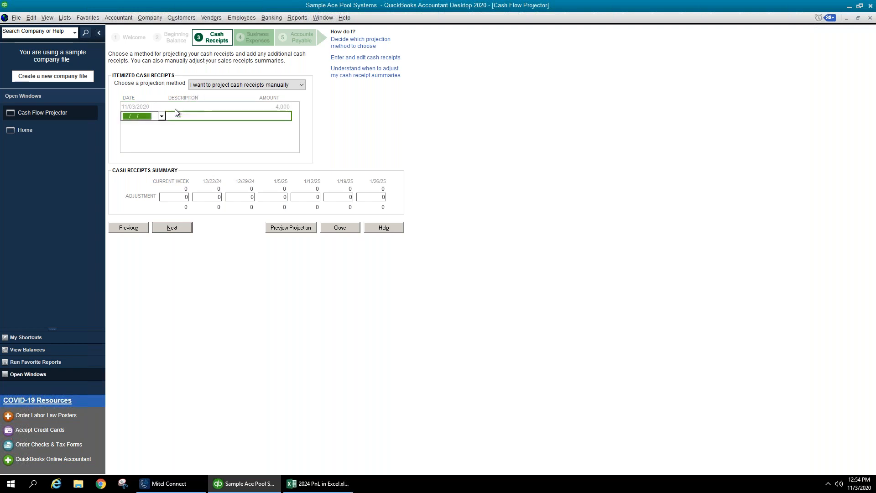
left_click(162, 117)
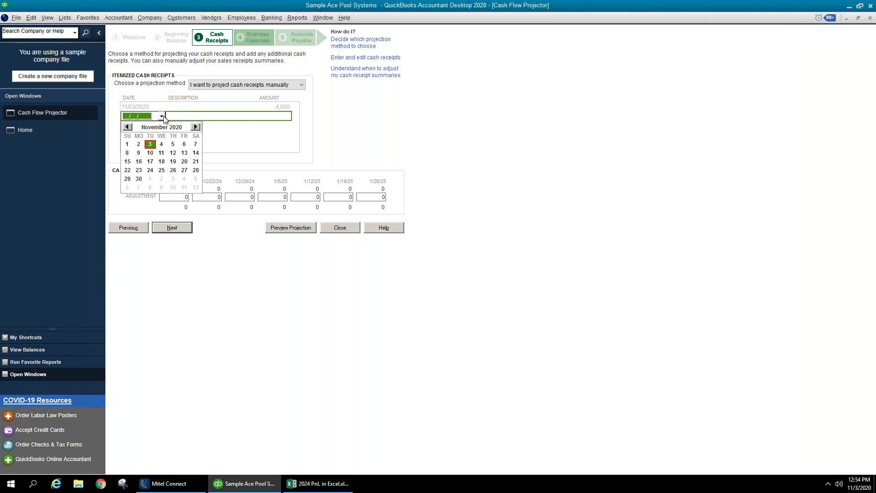
left_click(150, 152)
left_click(259, 117)
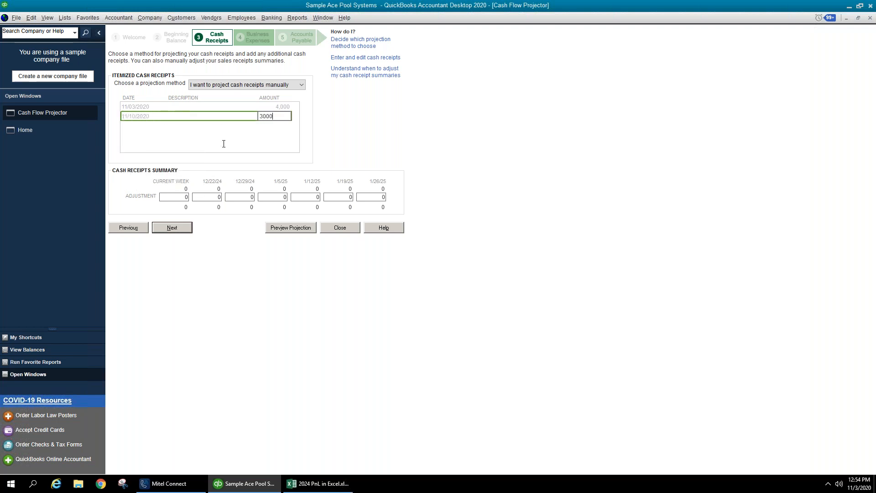
type("3000")
key("Tab")
- Enter receipts of 2,000 on 11/17 and 1,500 on 11/24
left_click(162, 125)
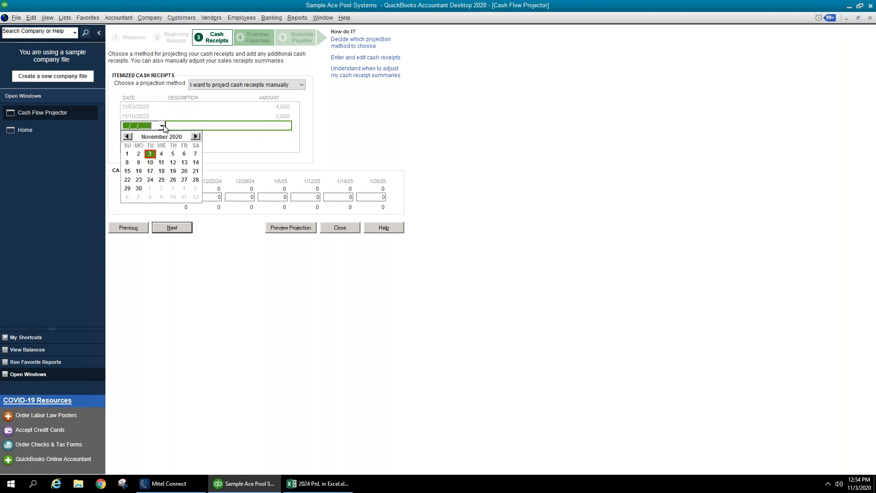
left_click(154, 173)
left_click(248, 127)
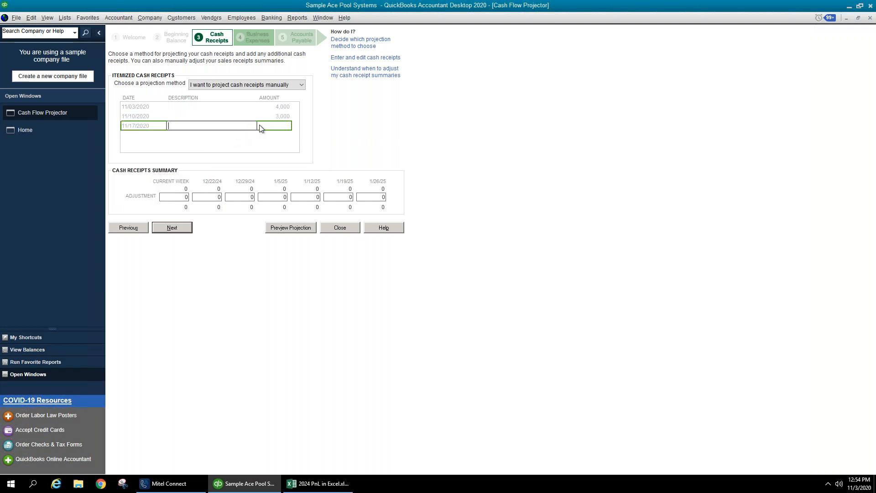
left_click(279, 127)
type("2000")
key("Tab")
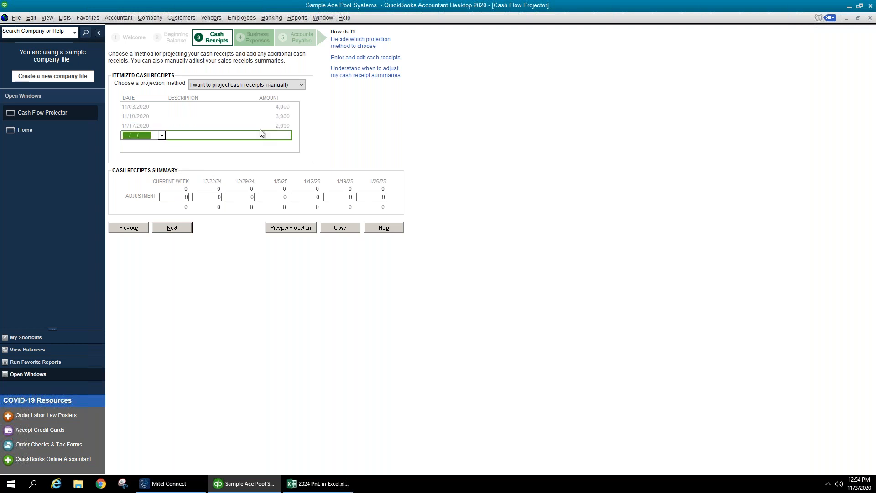
left_click(161, 135)
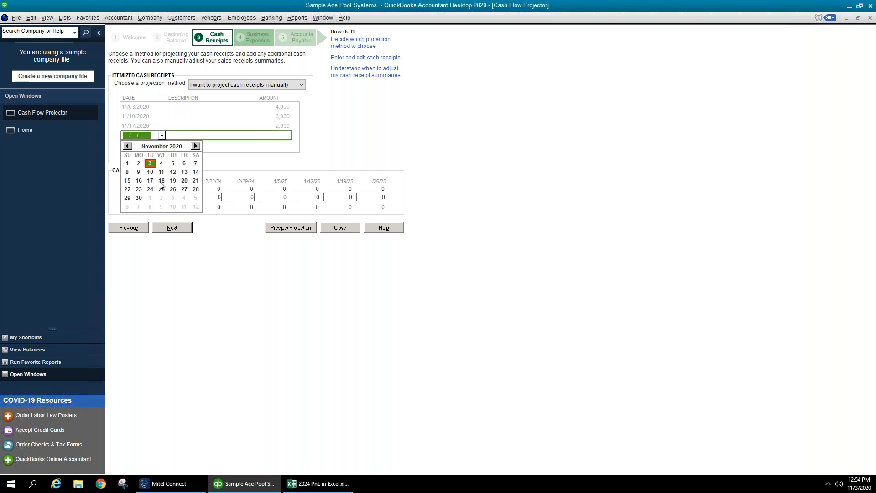
left_click(151, 189)
left_click(286, 136)
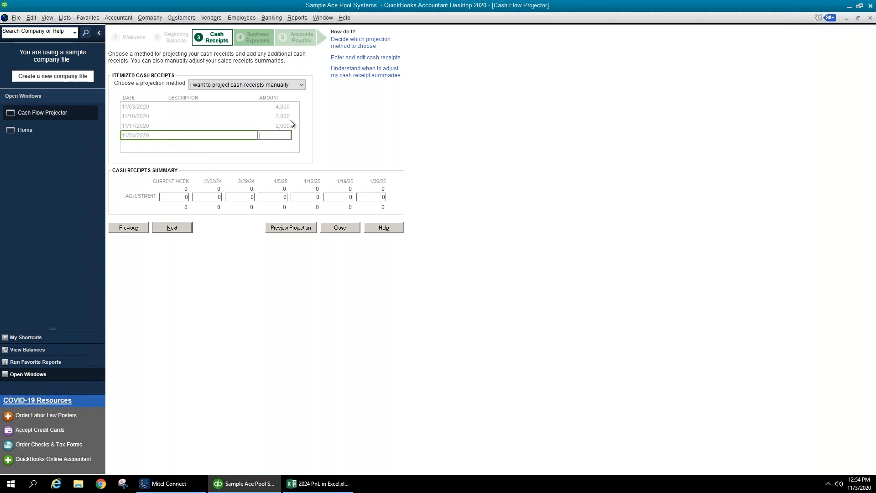
key("Tab")
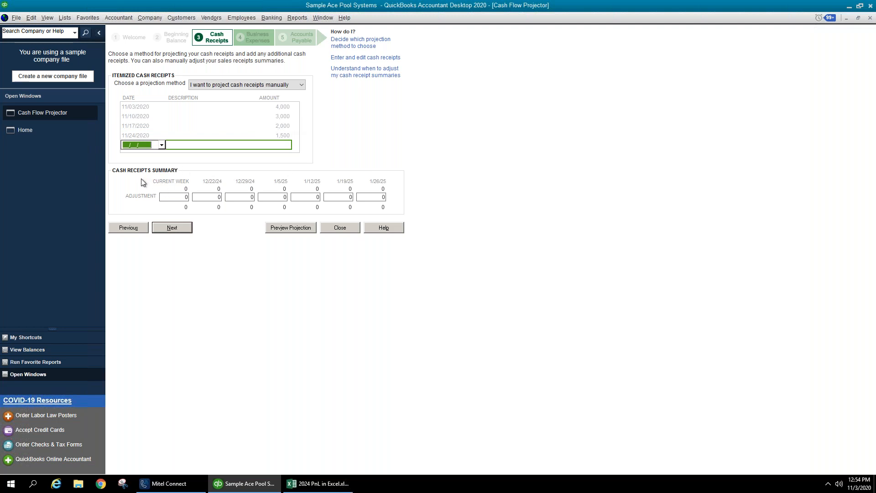
- Change the first two receipt dates' year from 2020 to 2024
left_click(162, 145)
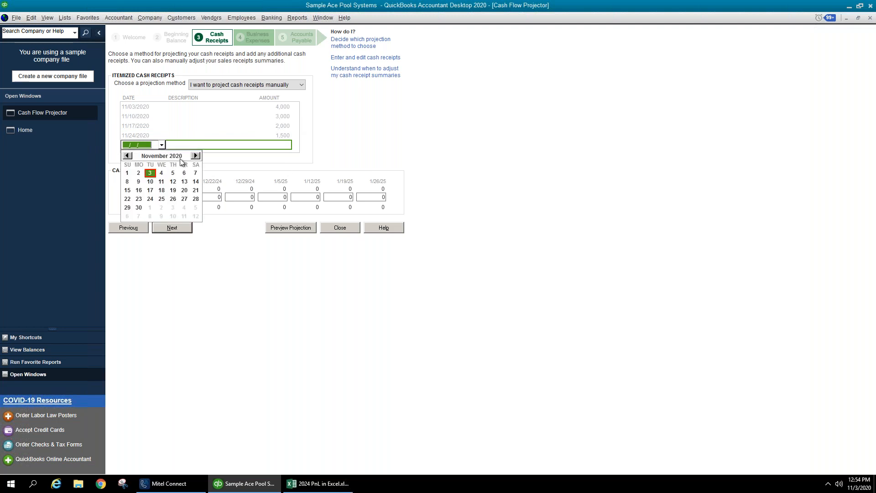
left_click(150, 205)
left_click(245, 114)
left_click(150, 105)
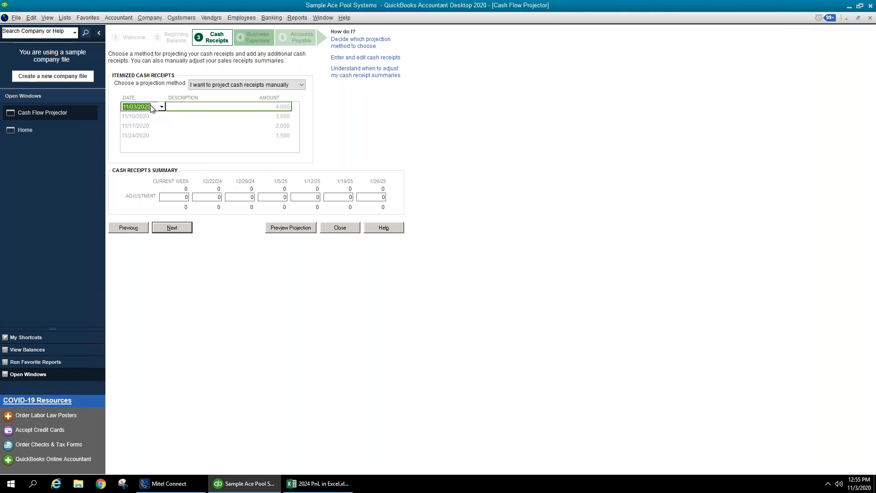
left_click(151, 106)
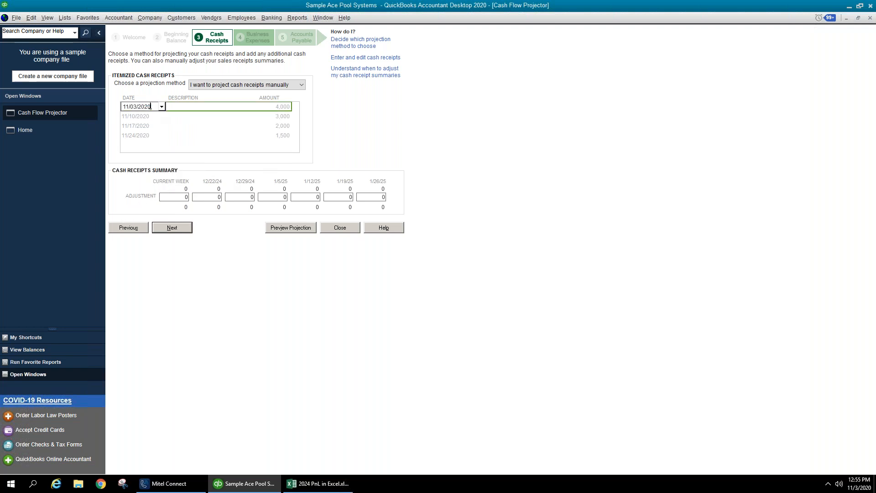
type("4")
key("Tab")
left_click(150, 115)
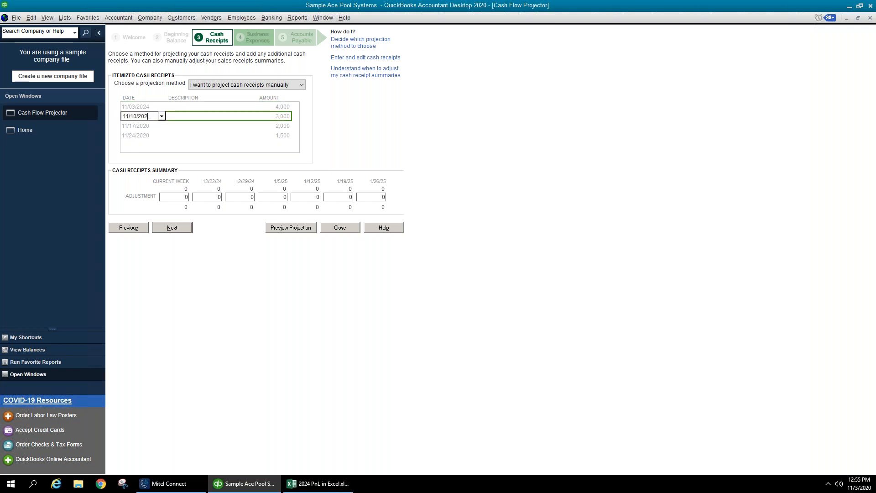
key("shift+Home")
left_click(151, 116)
type("4")
key("Tab")
- Change the third and fourth receipt dates to 2024 and advance to Business Expenses
key("Down")
key("shift+Tab")
key("Right")
key("Tab")
key("Down")
key("shift+Tab")
key("Right")
key("BackSpace")
type("4")
key("Tab")
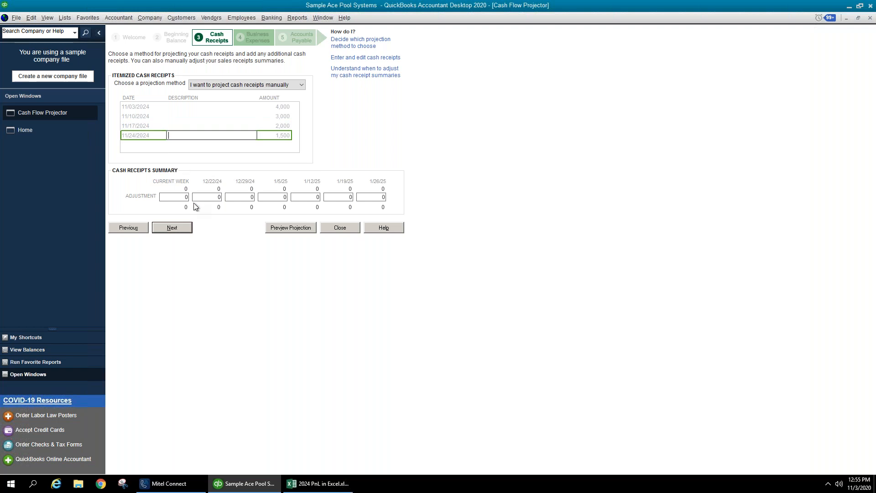
left_click(182, 228)
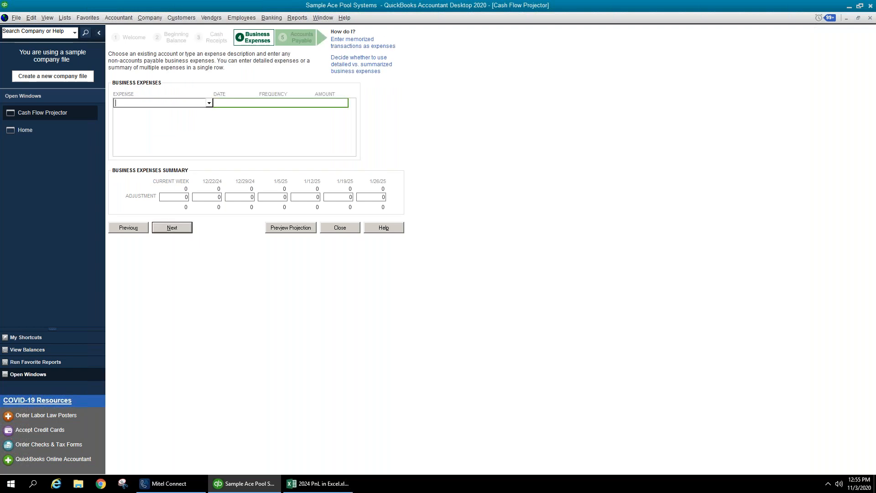
- Leave the expense accounts unchanged and advance to Accounts Payable, showing 12,300 for 12/29/24
left_click(209, 103)
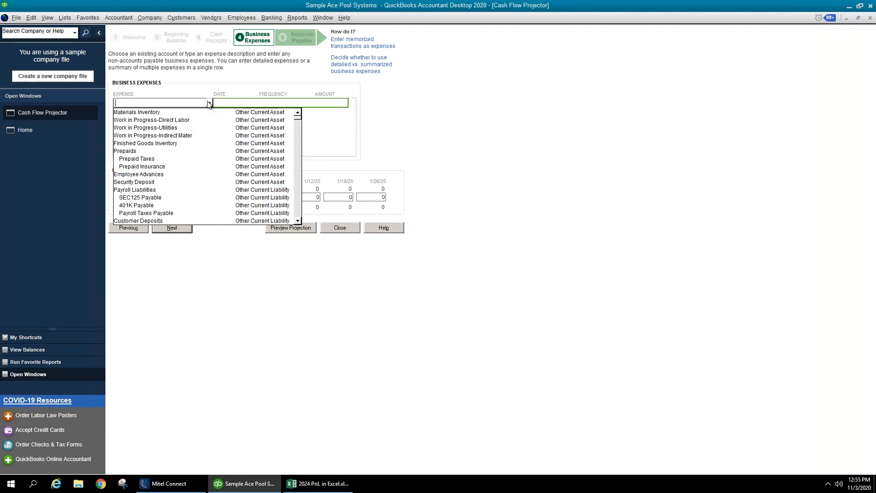
left_click(209, 103)
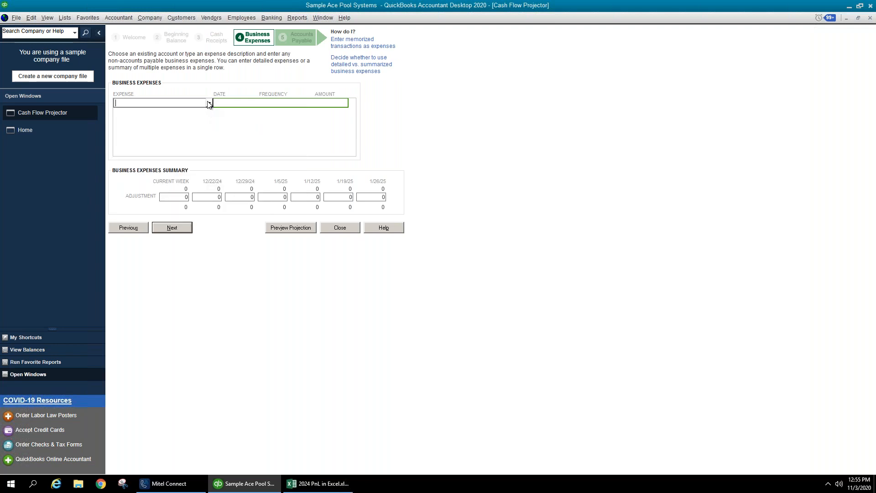
left_click(187, 228)
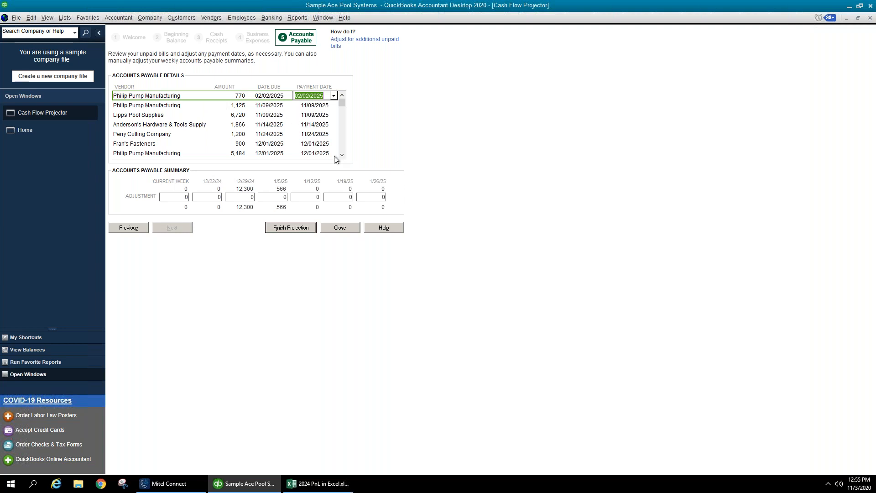
left_click(381, 199)
left_click(277, 106)
left_click(277, 133)
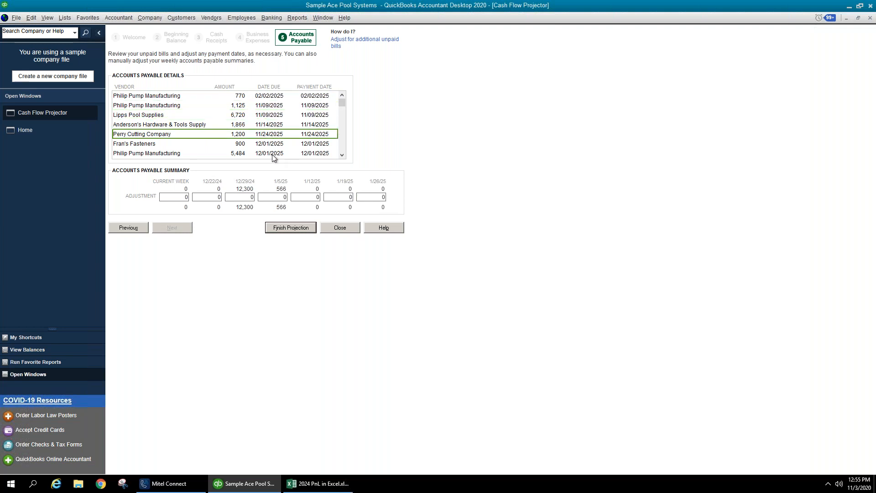
left_click(265, 197)
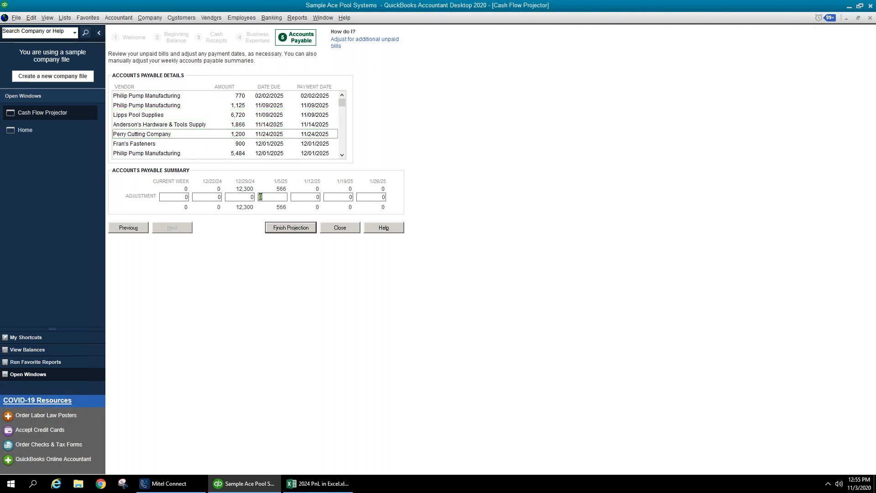
left_click(273, 228)
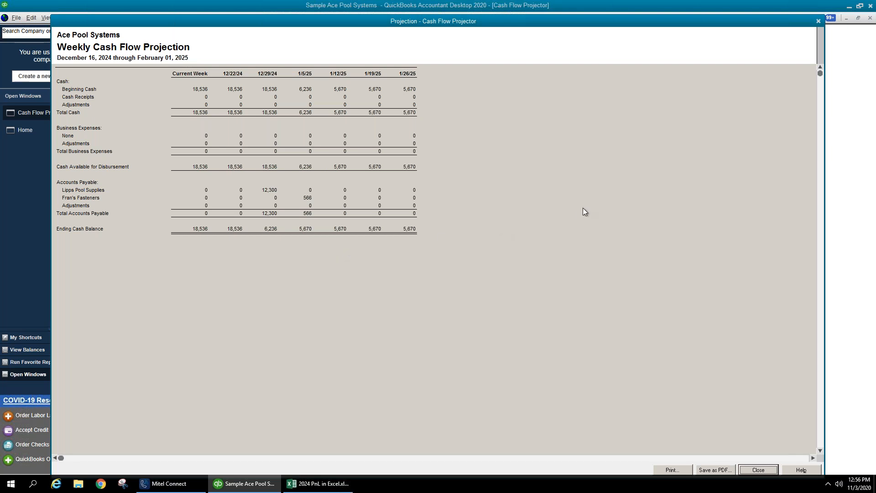
left_click(819, 21)
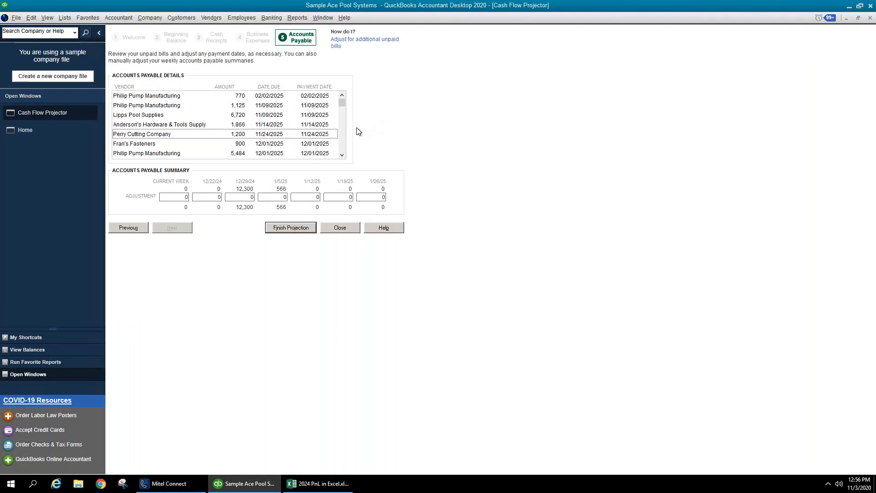
- Open the Budget vs. Actual Graph from Budgets & Forecasts reports
left_click(148, 20)
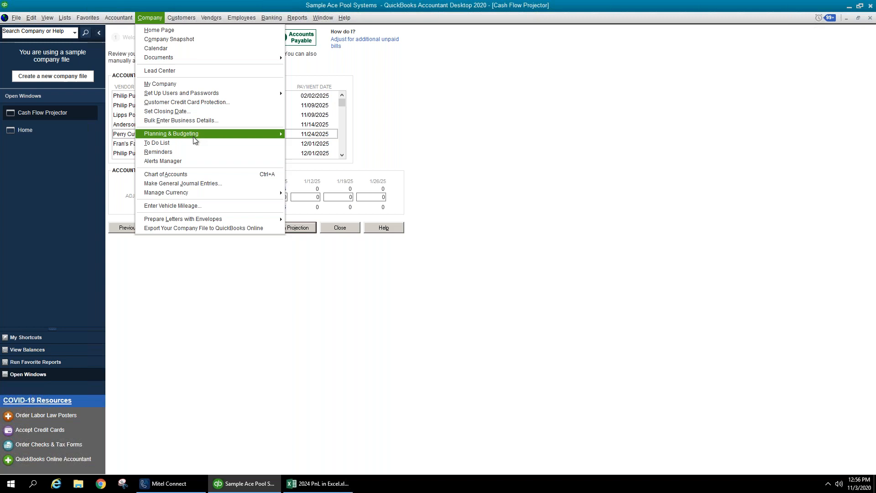
mouse_move(193, 136)
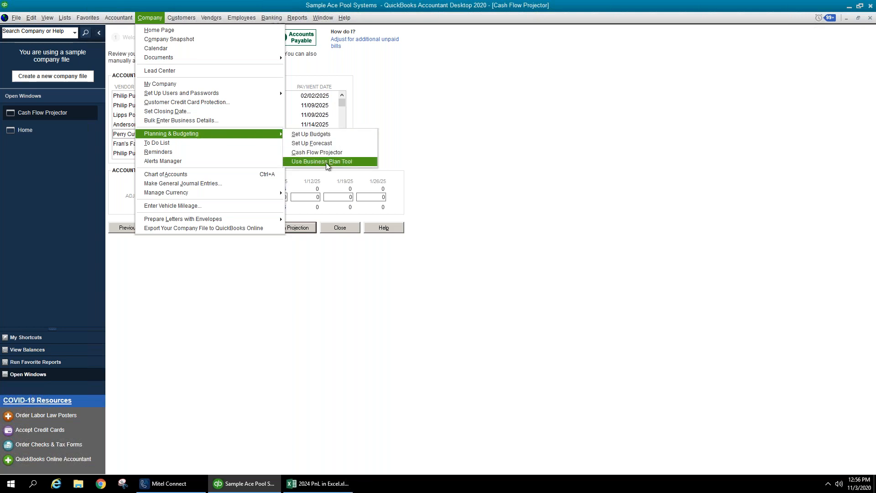
left_click(467, 155)
left_click(294, 18)
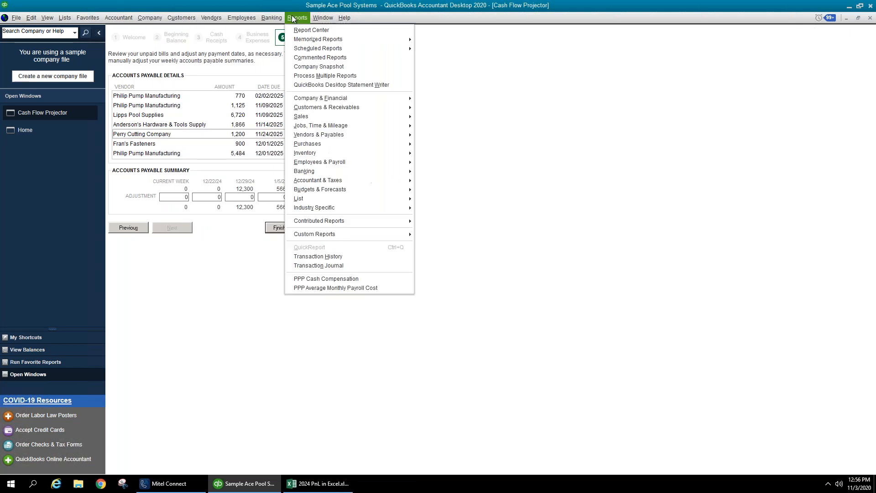
mouse_move(346, 190)
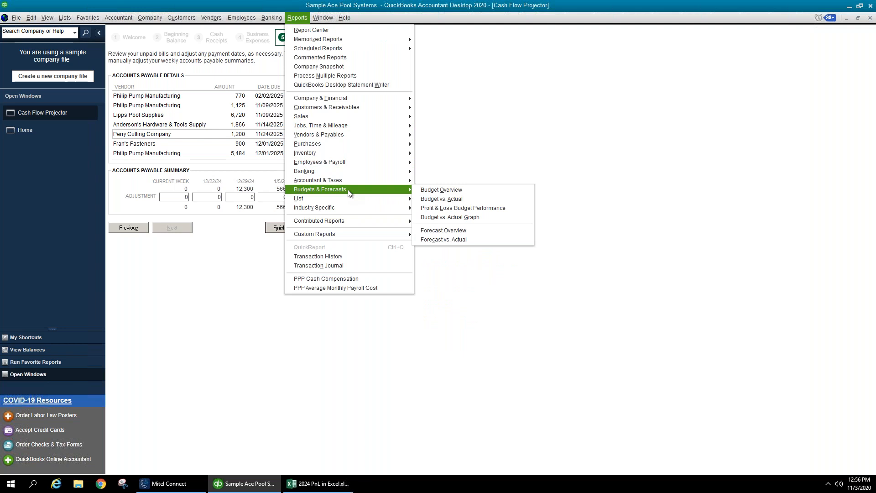
left_click(450, 217)
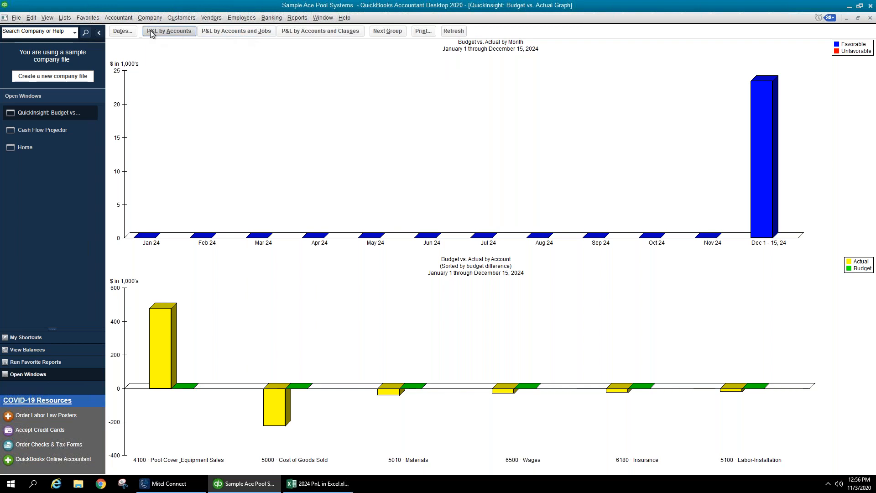
- Keep the default dates and break the graph down by Accounts and Classes
left_click(126, 31)
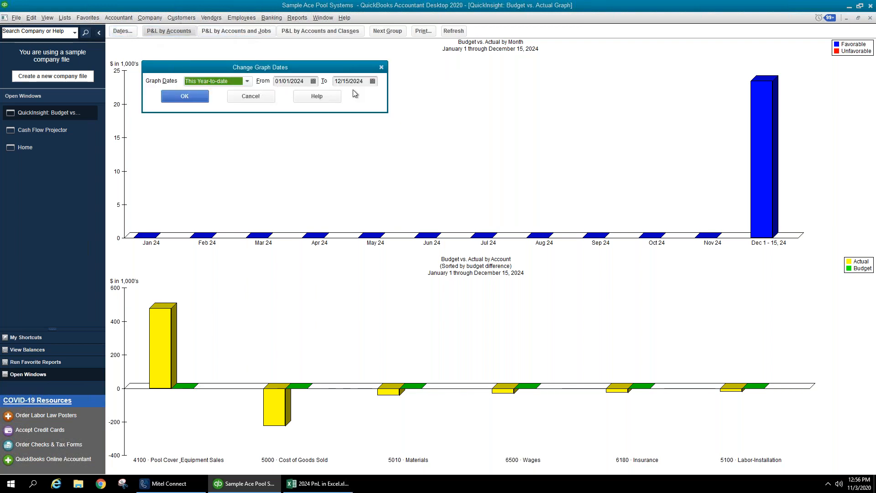
left_click(255, 96)
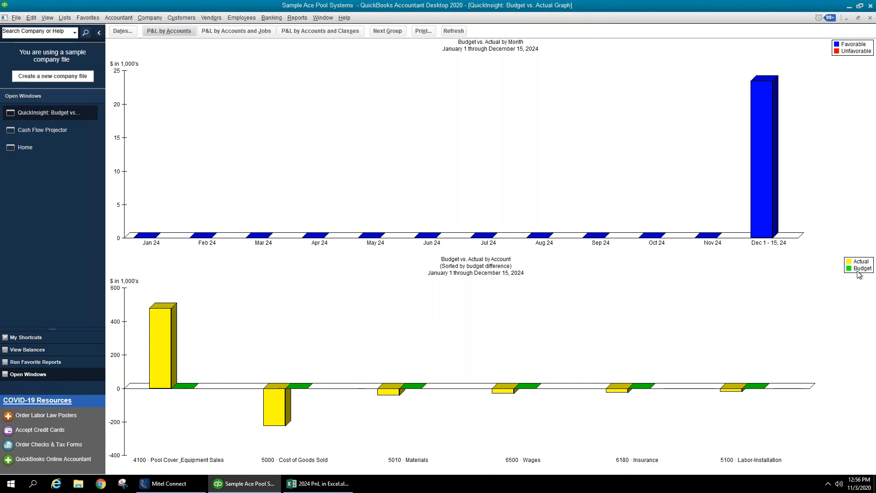
left_click(236, 31)
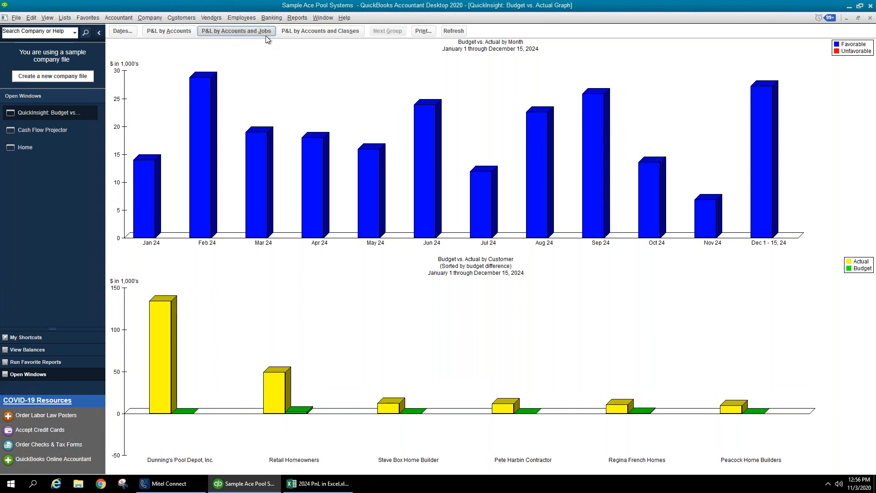
left_click(329, 31)
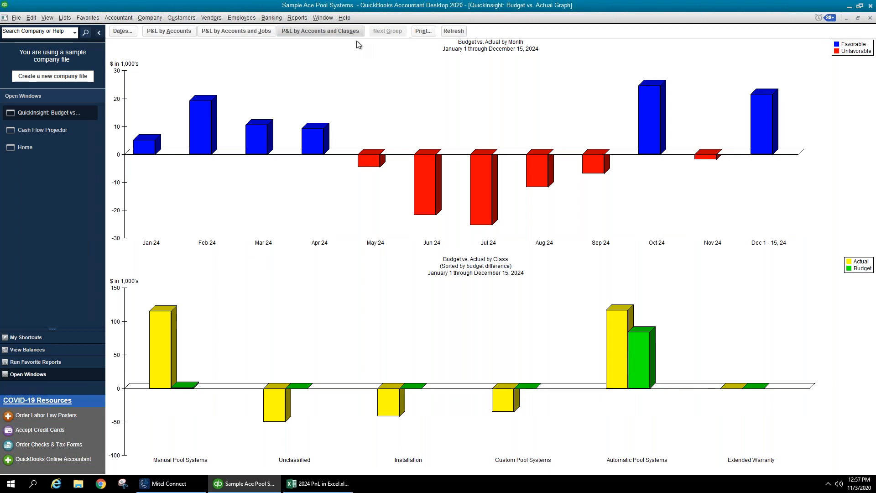
- Drill into July 2024 class variances and Automatic Pool Systems transactions, then switch to P&L by Accounts
double_click(485, 187)
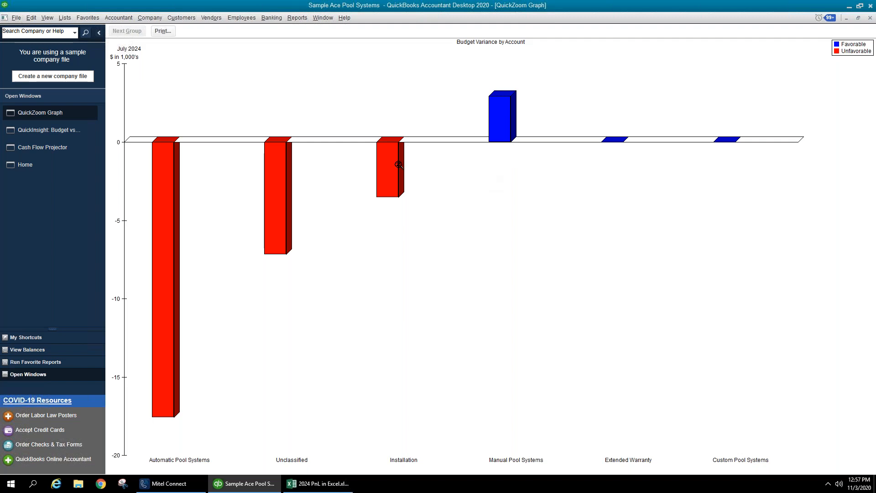
double_click(171, 184)
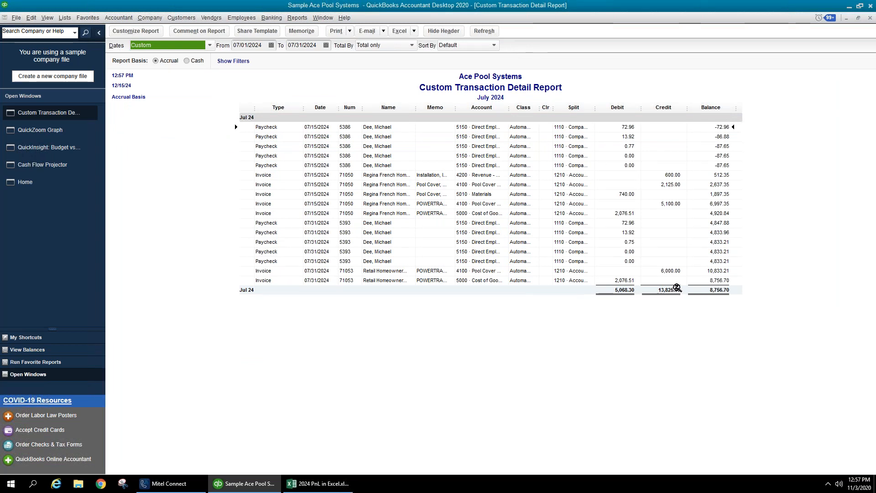
left_click(870, 18)
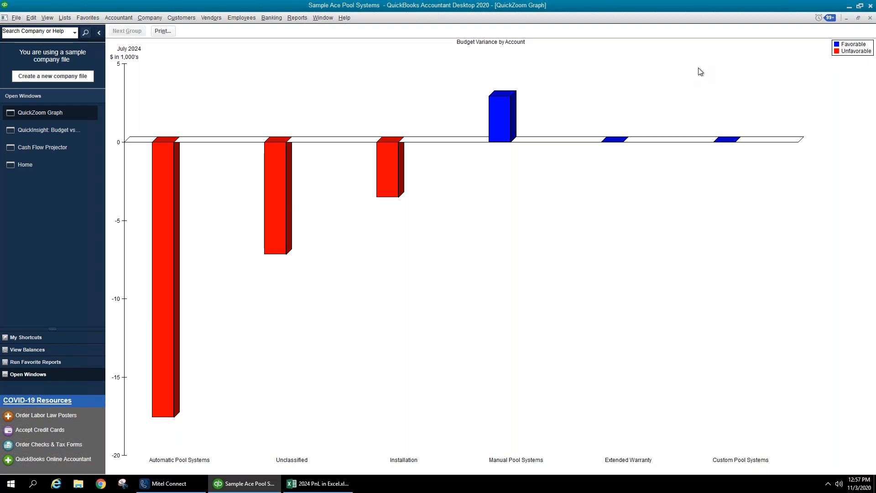
left_click(871, 19)
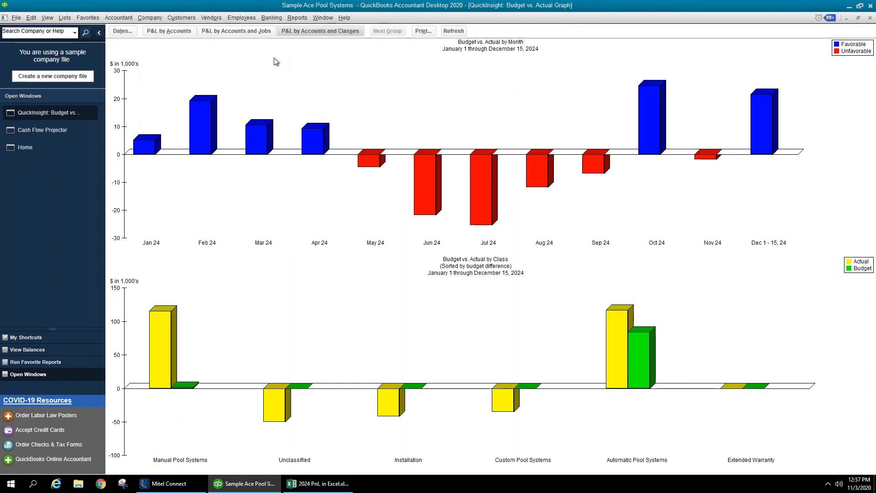
left_click(163, 36)
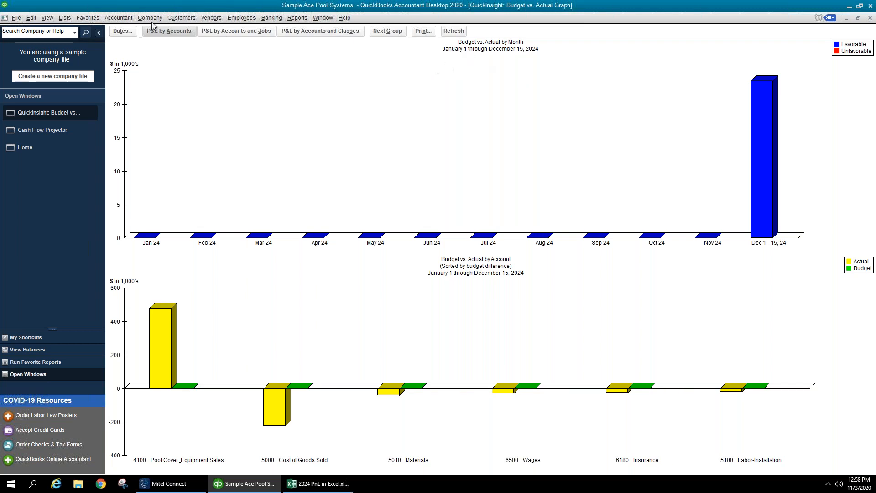
left_click(31, 18)
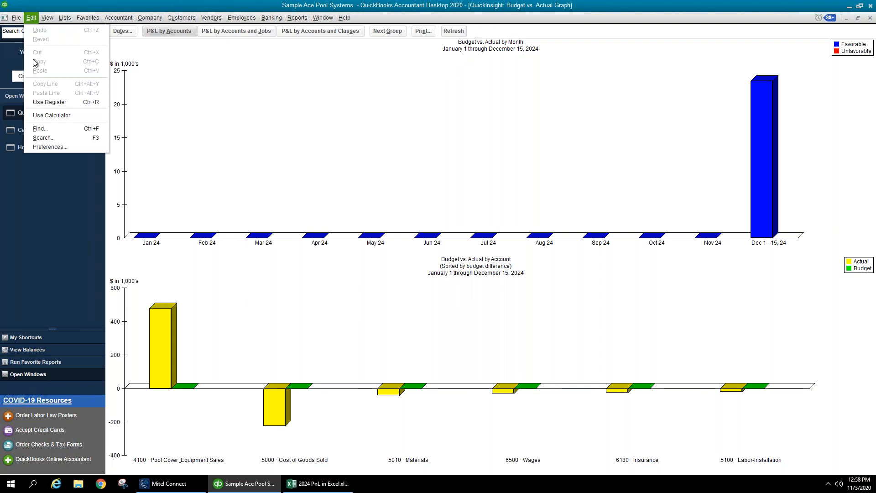
left_click(44, 147)
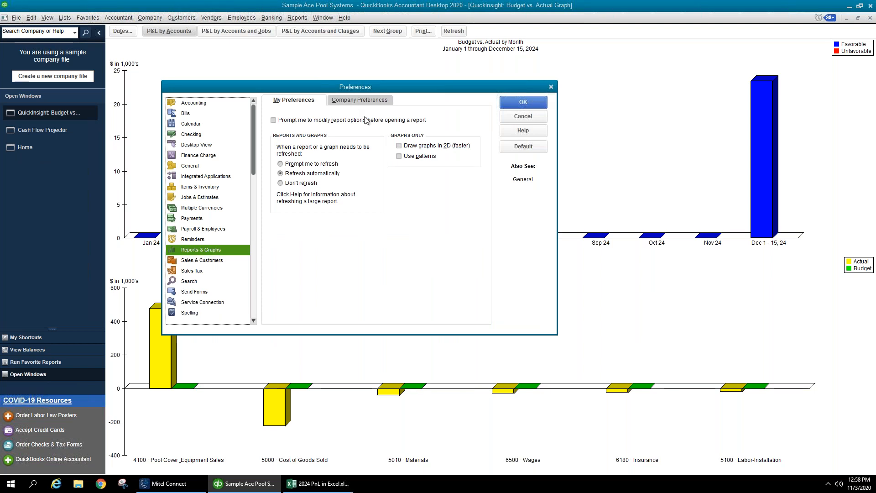
left_click(407, 147)
left_click(410, 157)
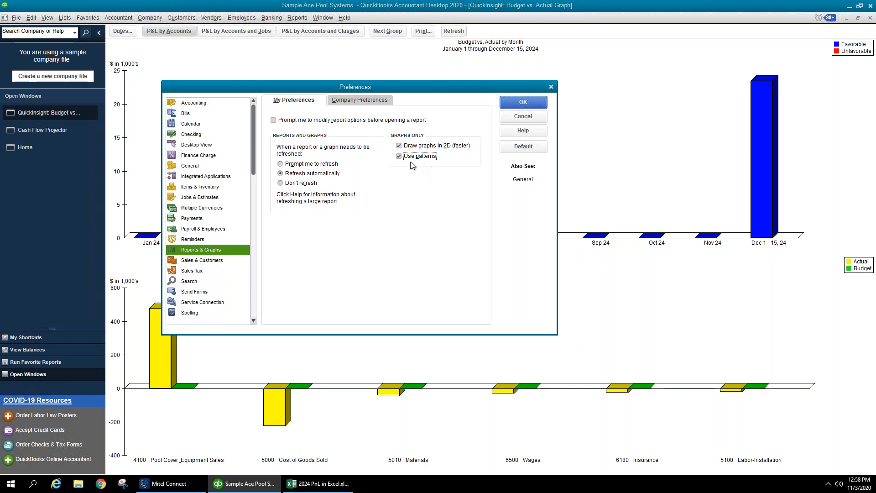
left_click(409, 147)
left_click(505, 117)
left_click(386, 32)
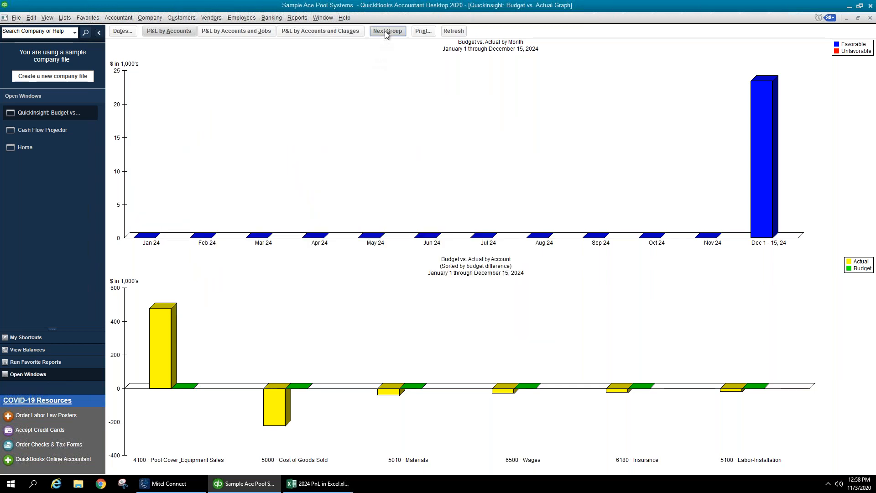
- Cycle the lower chart through every account group and back to the first group
left_click(387, 32)
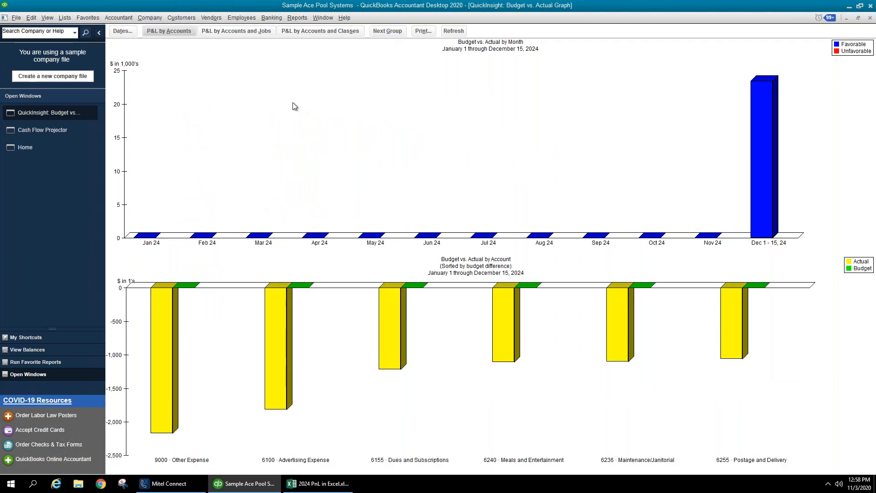
left_click(385, 34)
left_click(385, 34)
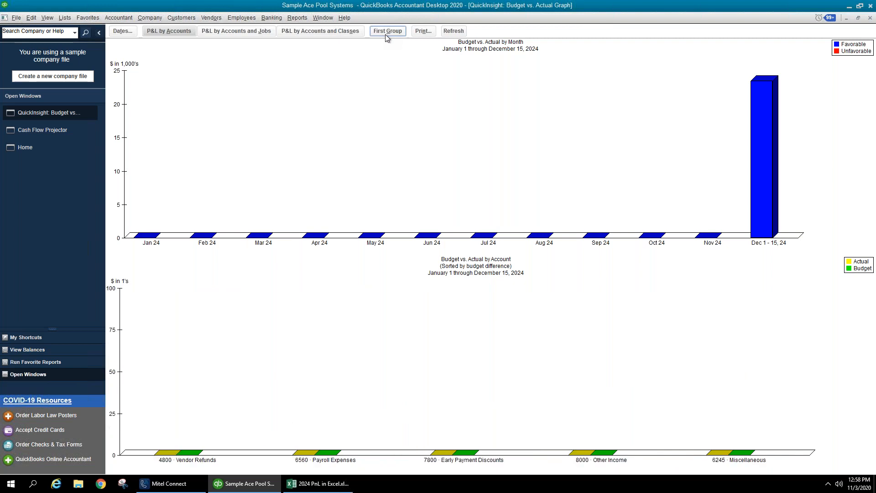
left_click(385, 33)
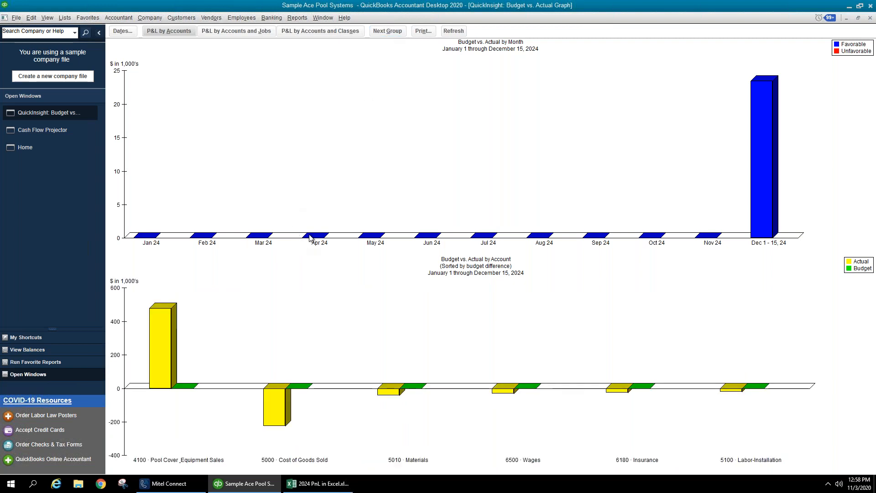
left_click(389, 32)
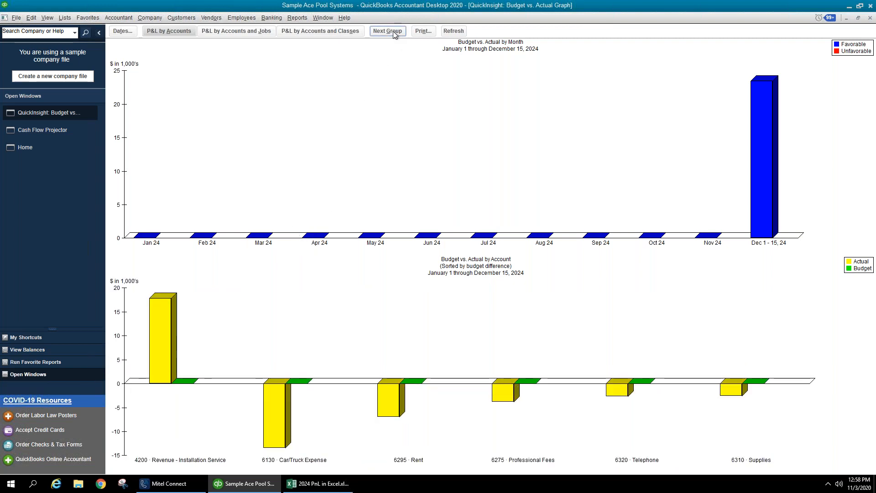
left_click(392, 34)
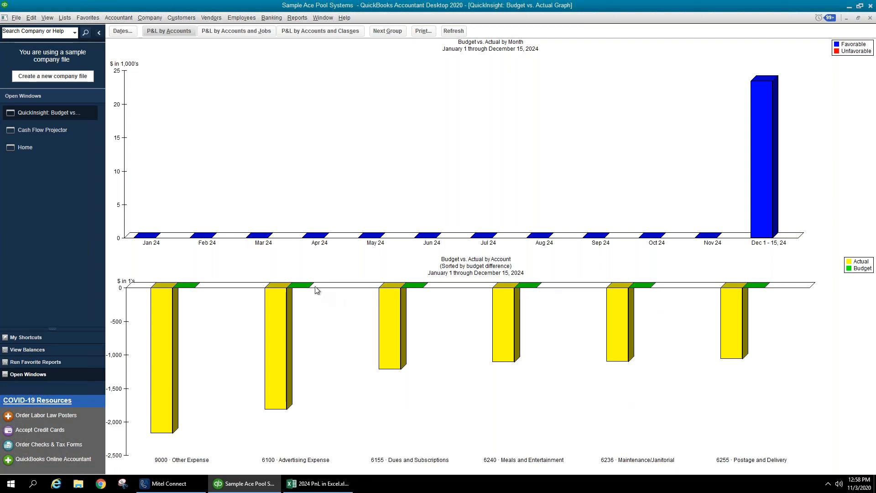
left_click(394, 32)
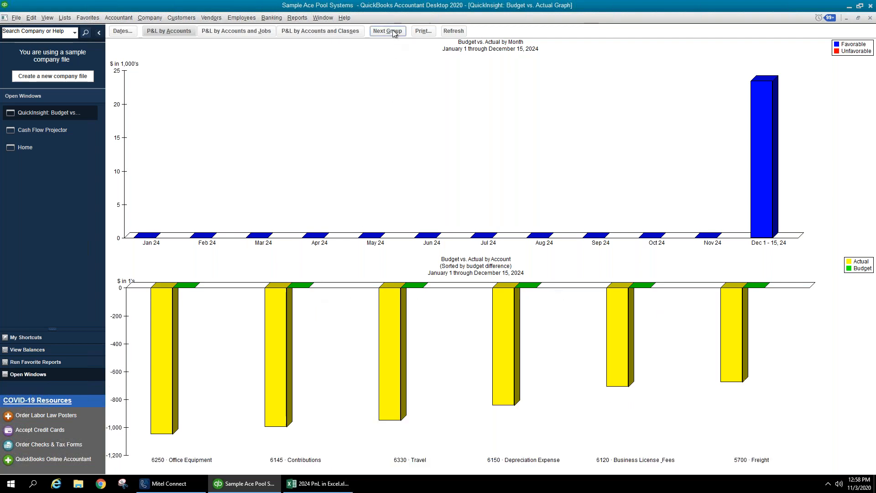
left_click(393, 32)
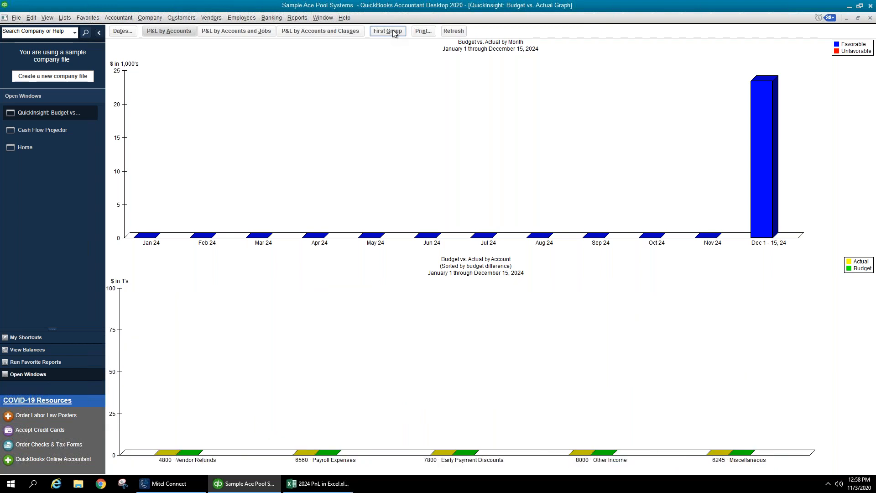
left_click(394, 32)
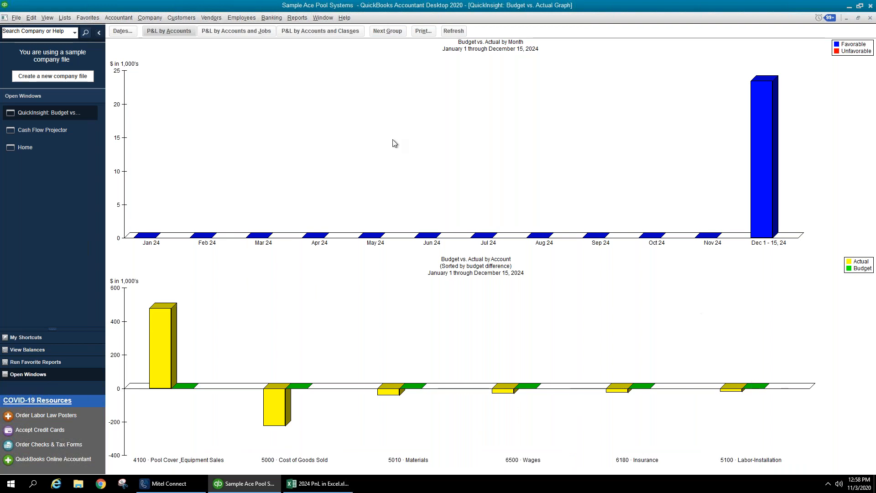
- Step again through the 4200 Revenue and 9000 Other Expense groups to 6250 Office Equipment
left_click(382, 34)
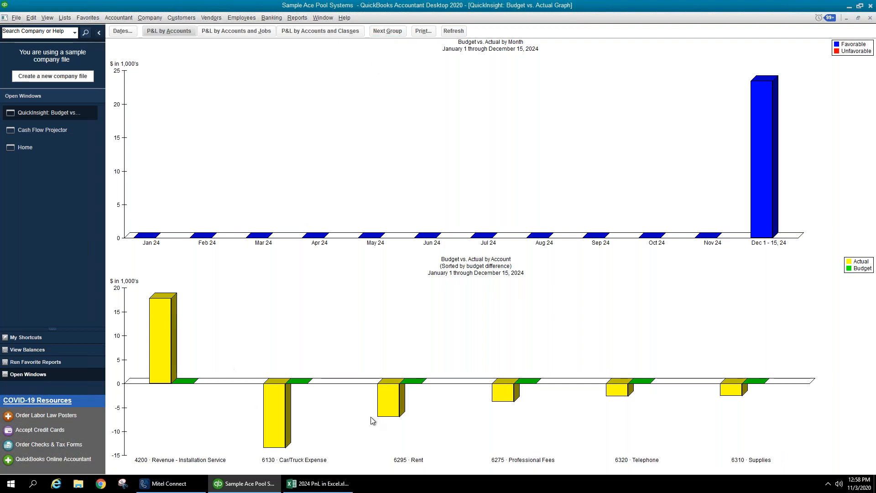
left_click(394, 33)
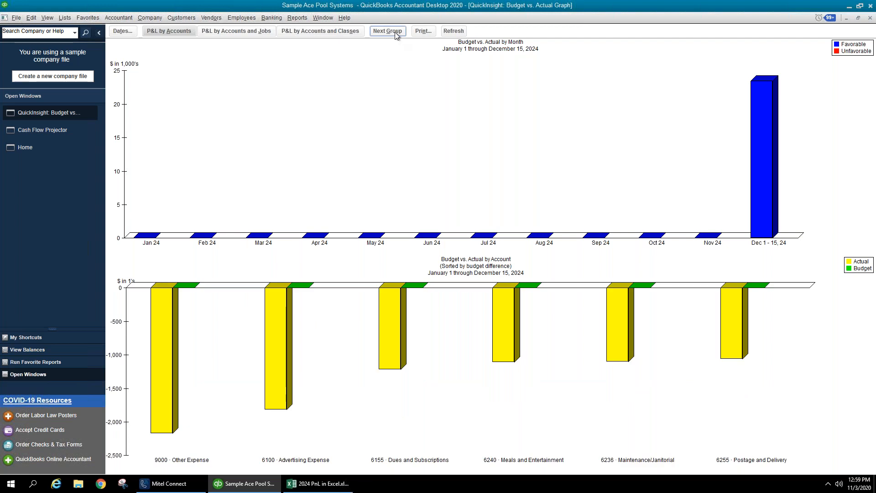
left_click(395, 32)
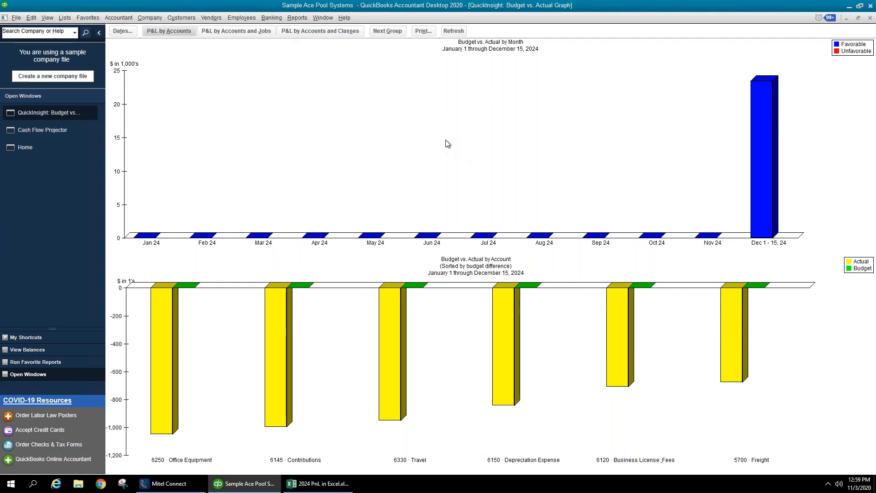
left_click(298, 18)
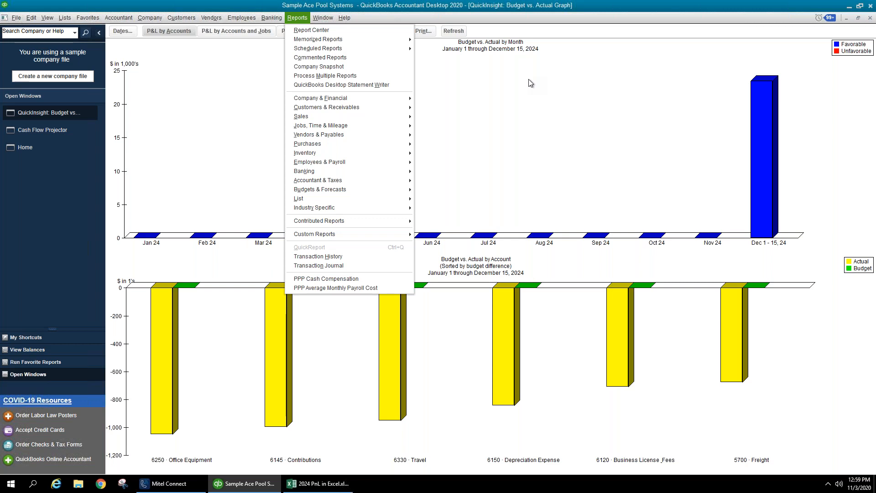
- Close the Budget vs. Actual graph and the Cash Flow Projector
left_click(688, 98)
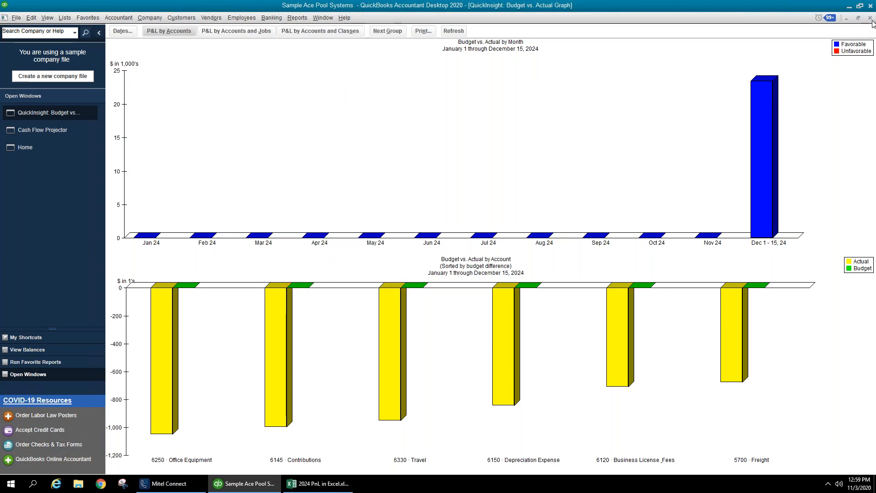
left_click(870, 17)
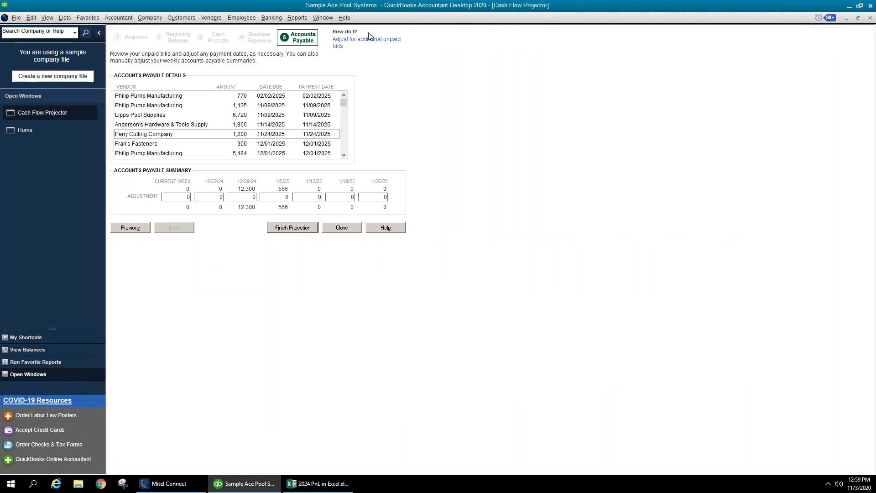
left_click(352, 229)
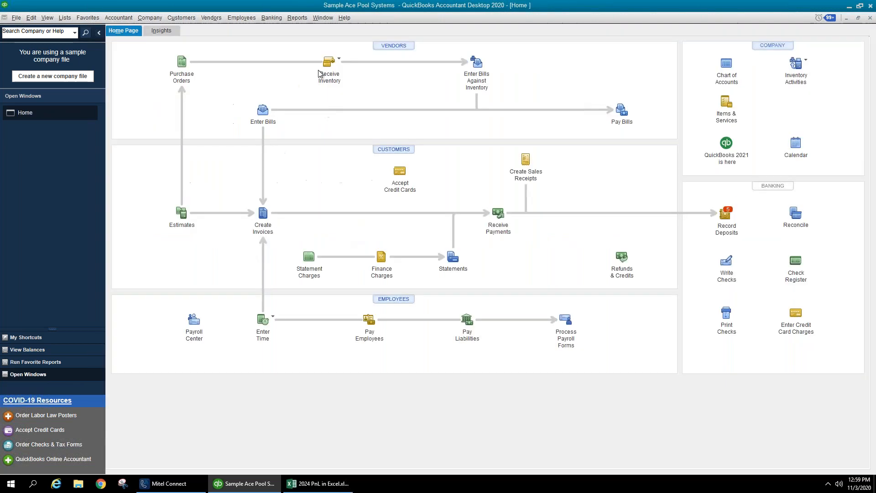
- Generate a Budget Overview for FY2025 P&L by Account and Class, Account by Month layout
left_click(290, 18)
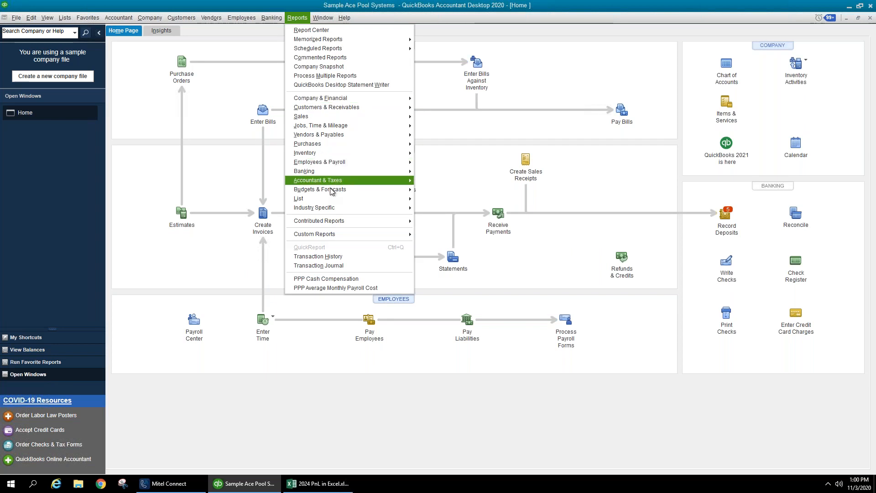
mouse_move(344, 189)
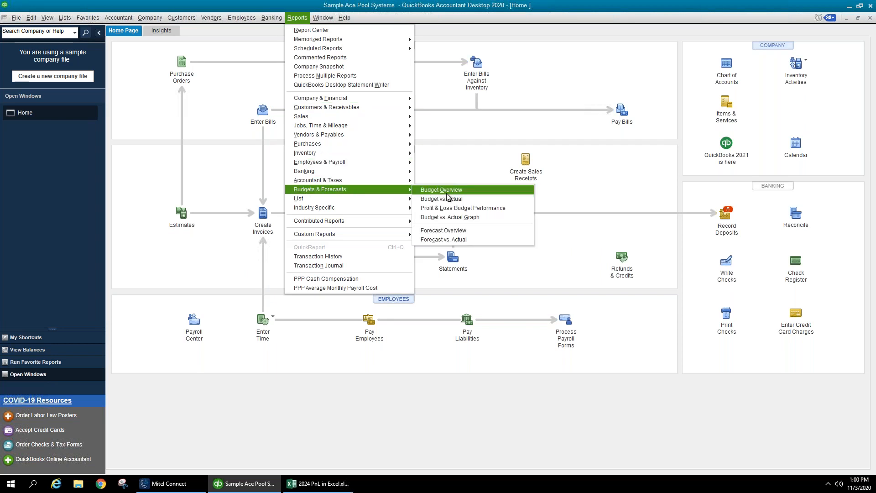
left_click(447, 194)
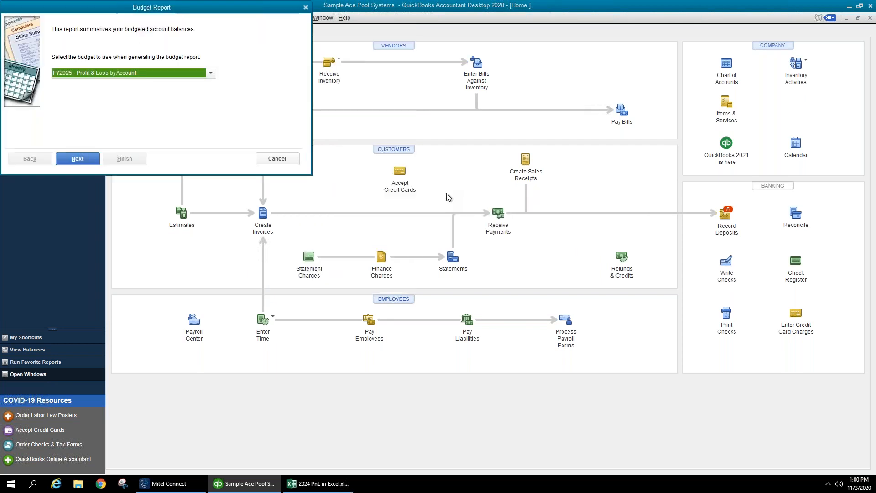
left_click(163, 72)
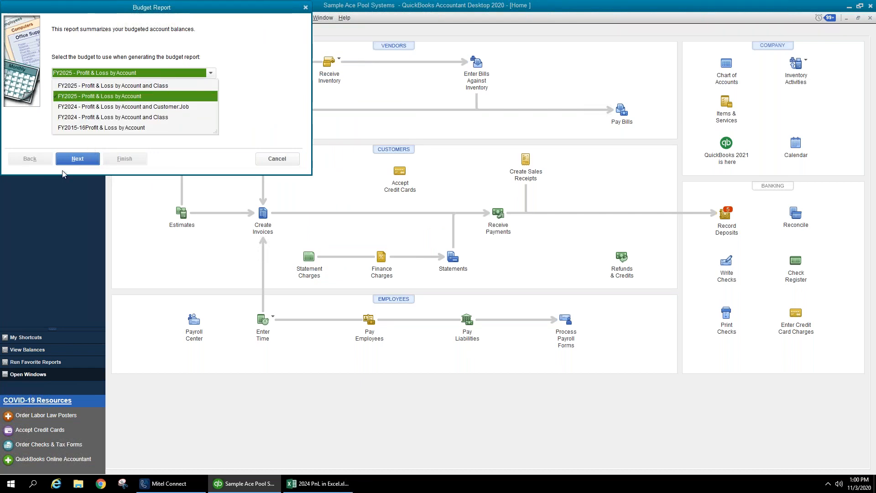
left_click(134, 87)
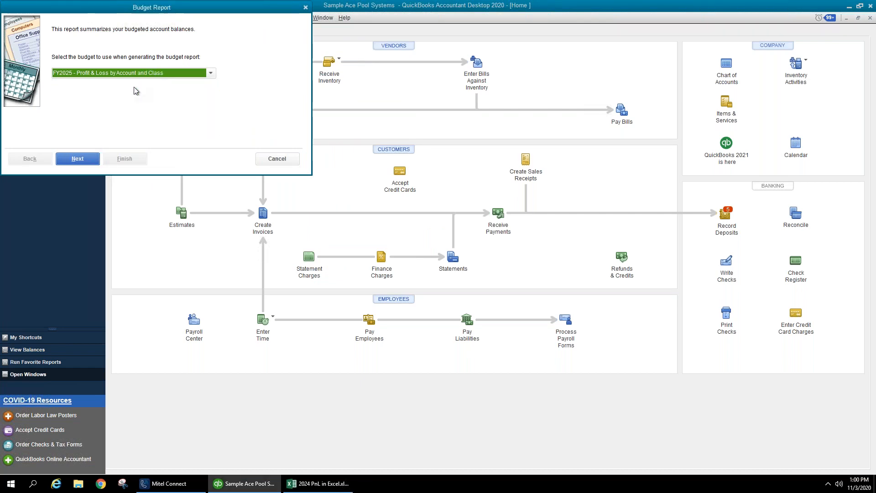
left_click(80, 160)
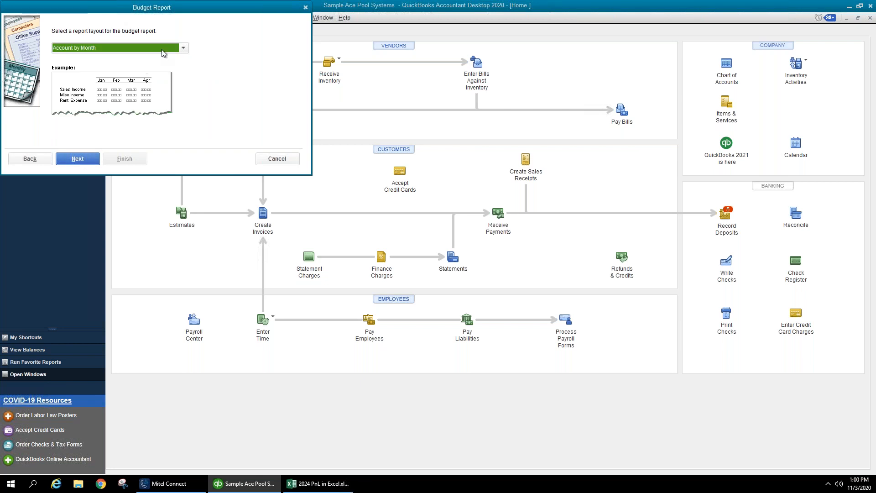
left_click(183, 48)
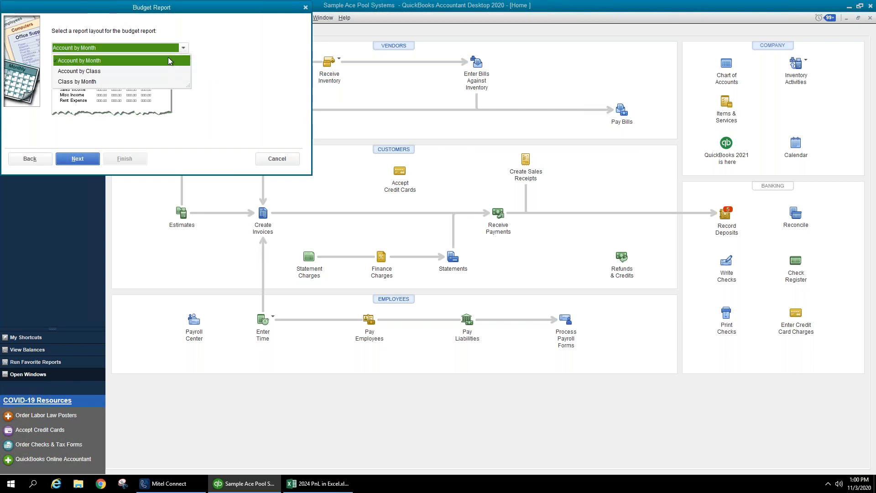
left_click(73, 160)
left_click(127, 162)
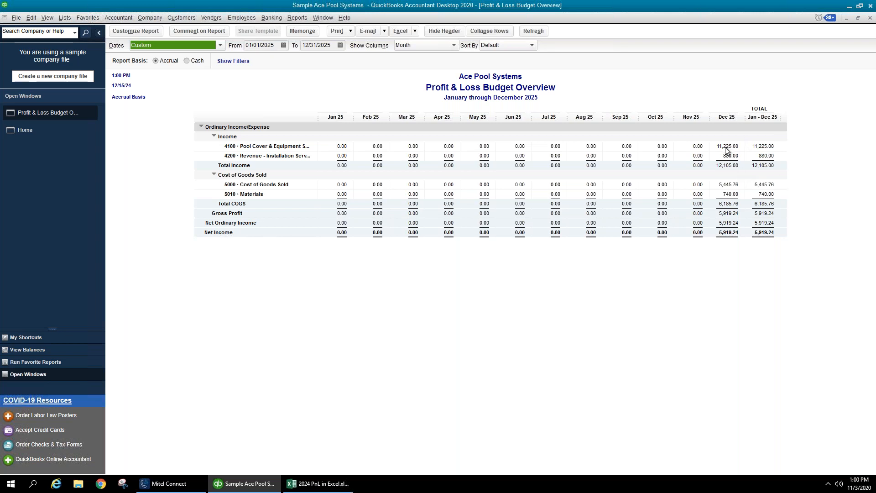
- Close the Profit & Loss Budget Overview report window to reveal the Customer Center
left_click(722, 166)
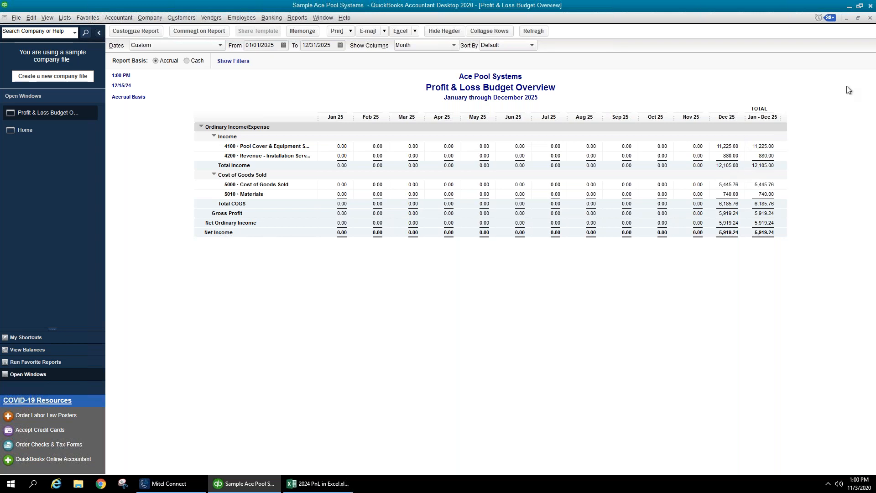
left_click(870, 19)
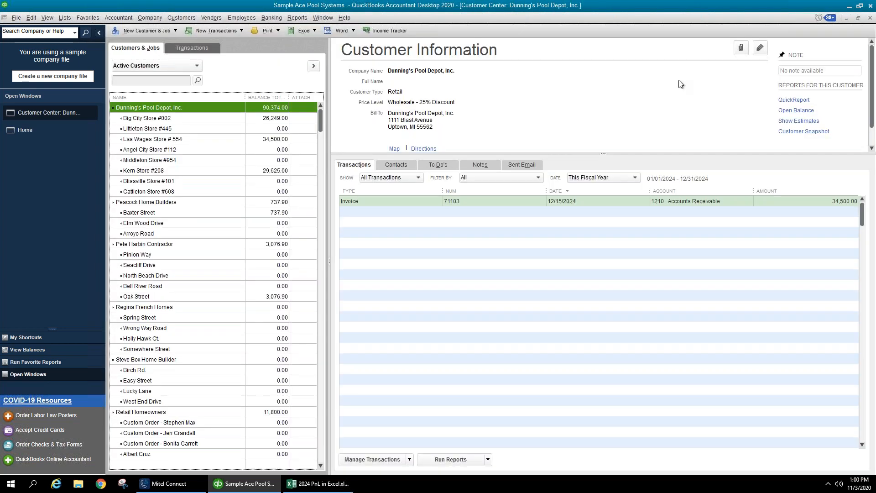
- Close the Customer Center window so the Sample Ace Pool Systems Home page shows
left_click(870, 18)
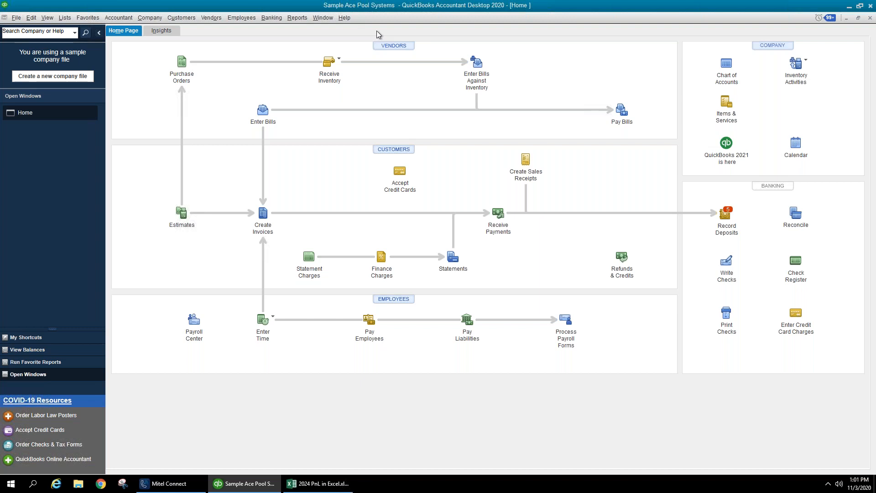
left_click(343, 18)
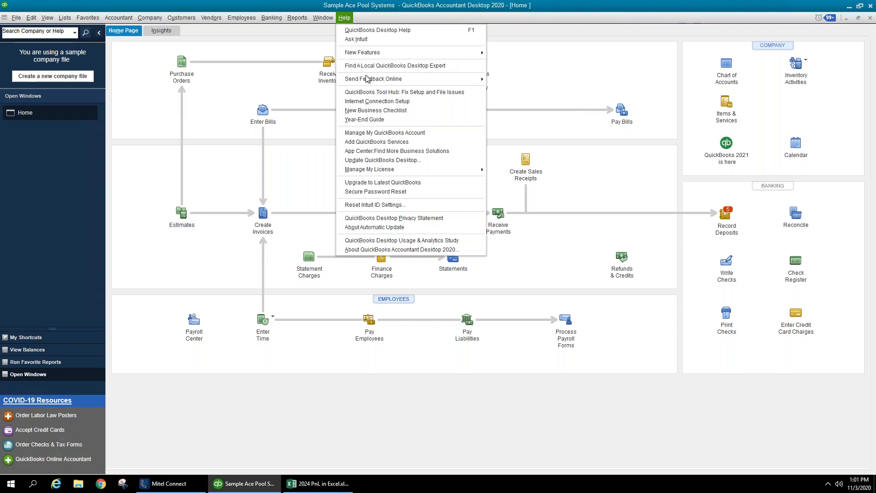
- Look at the Help > Send Feedback Online submenu, then dismiss the menu
mouse_move(366, 79)
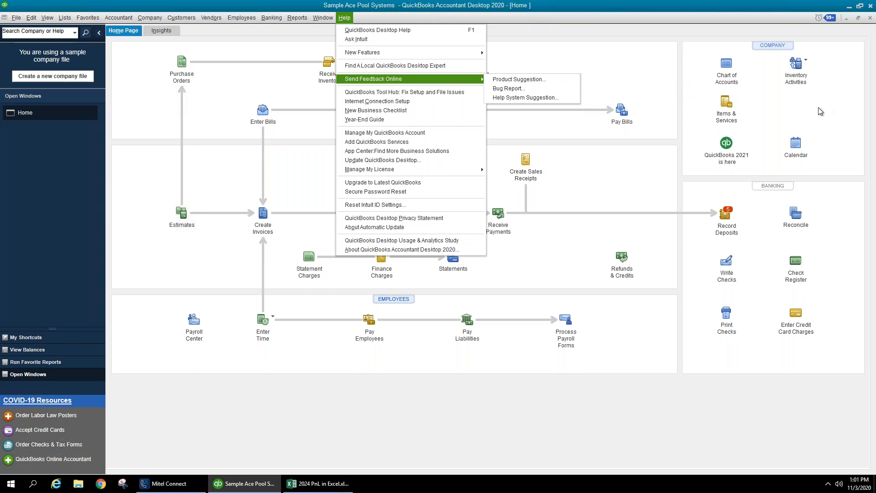
left_click(639, 158)
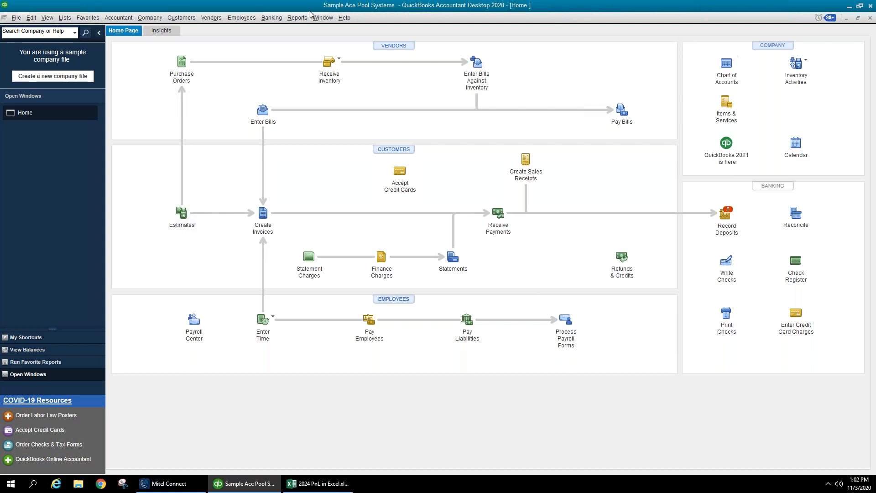
left_click(294, 19)
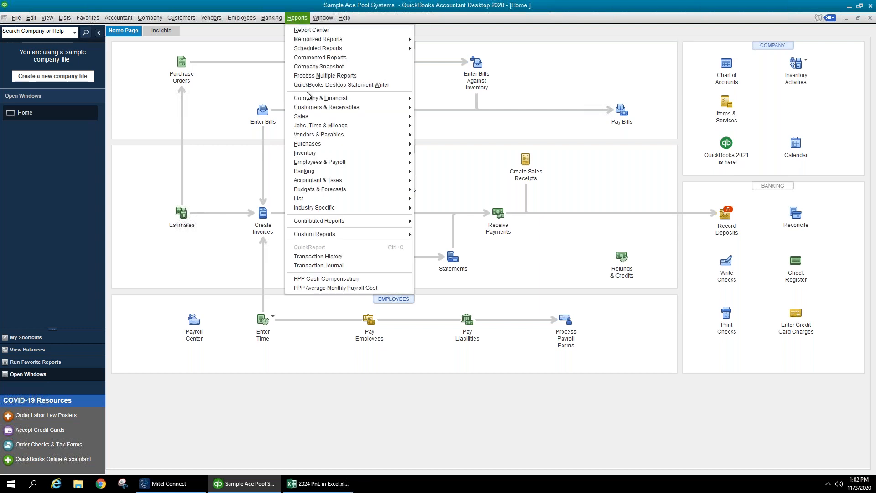
- Generate the 2025 Profit & Loss Budget vs. Actual report with the Account by Month layout
mouse_move(338, 193)
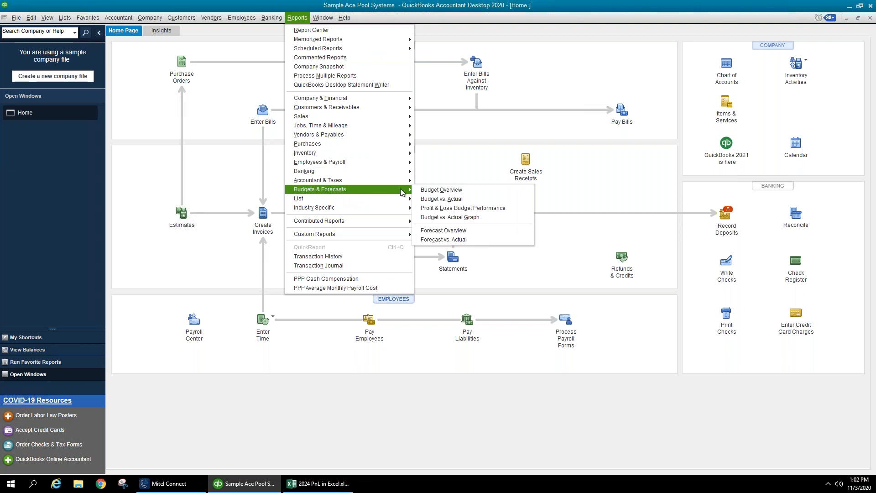
left_click(442, 200)
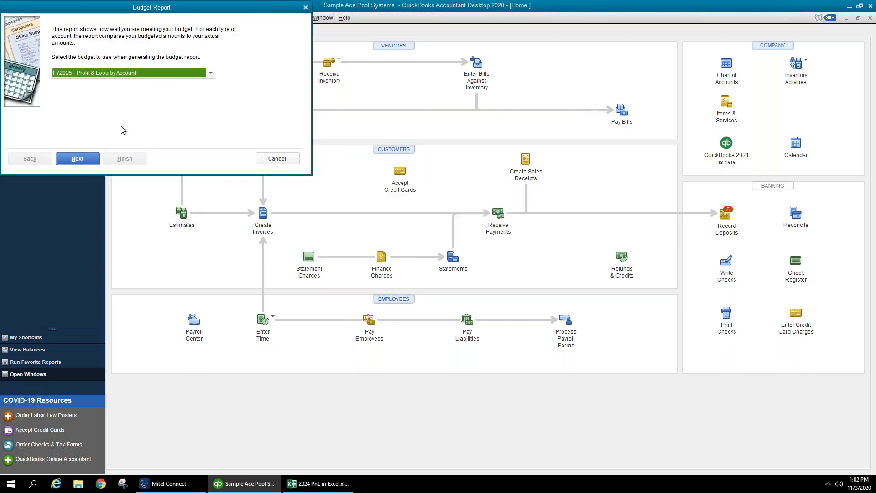
left_click(87, 163)
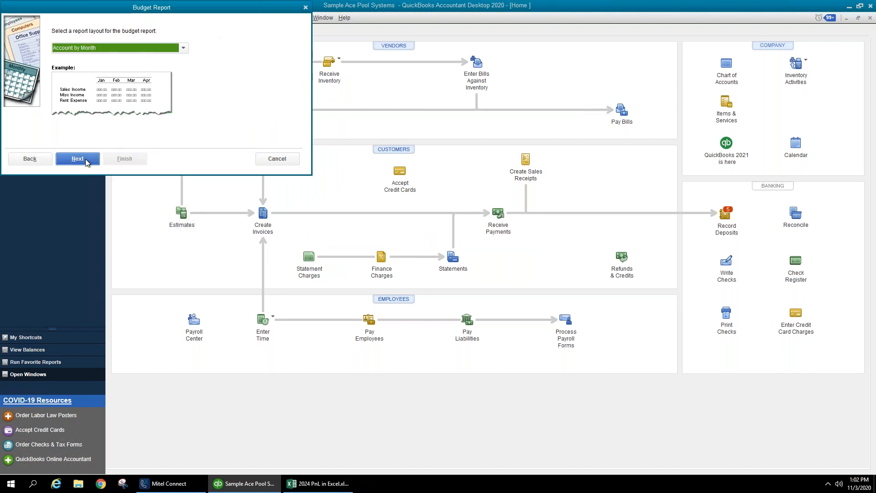
left_click(84, 160)
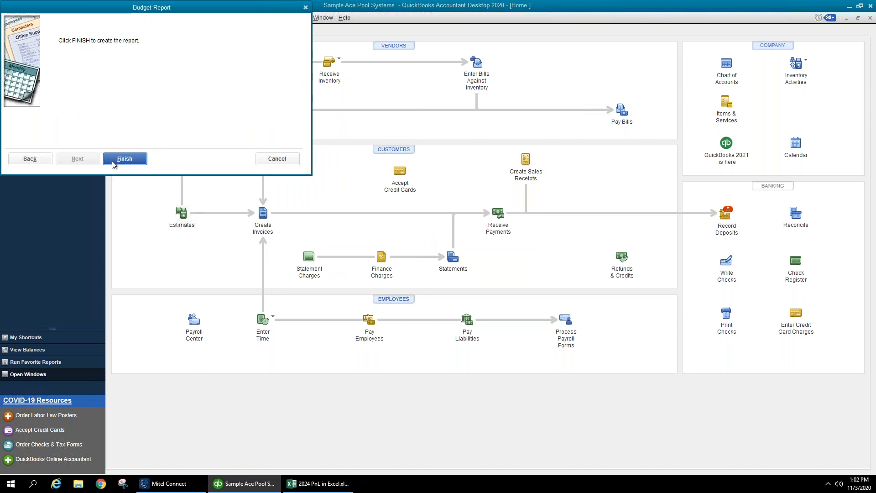
left_click(124, 159)
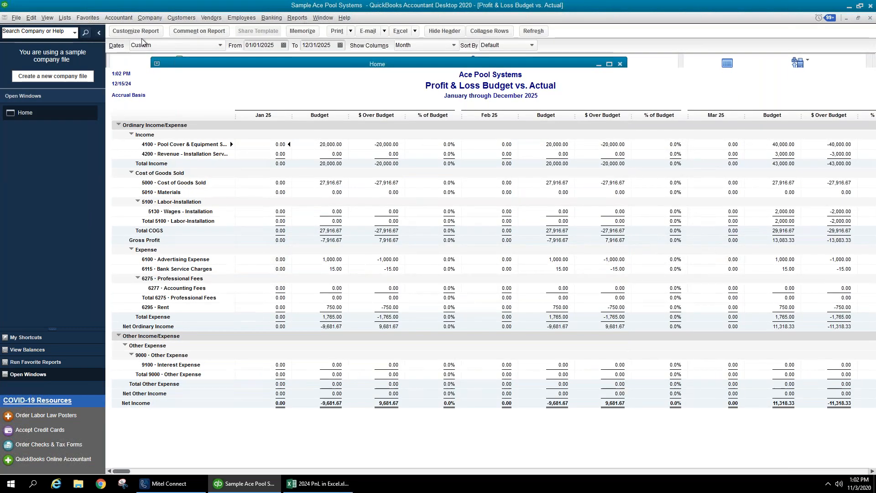
- Review the report's Filters settings in Customize Report, then cancel without changes
left_click(139, 30)
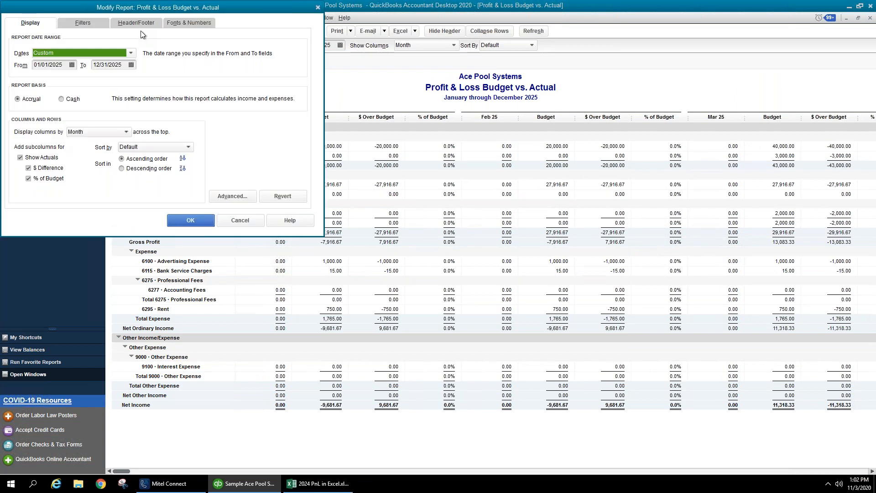
left_click(83, 23)
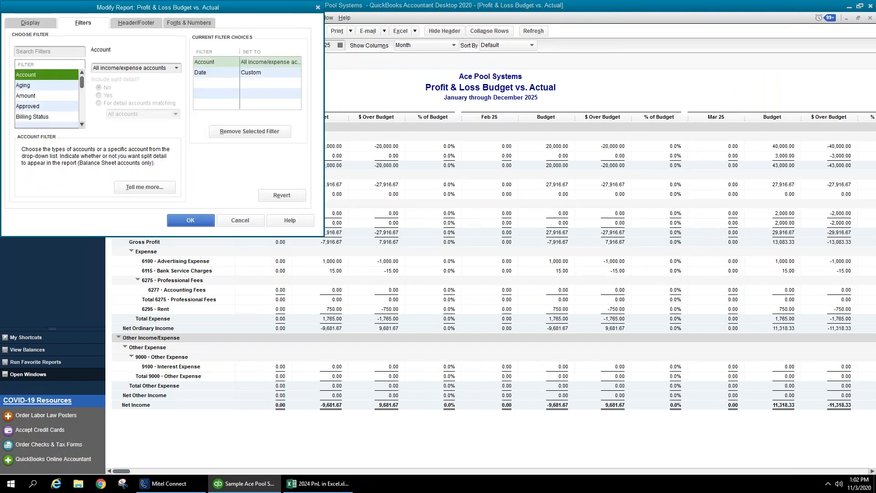
left_click(83, 126)
left_click(82, 127)
left_click(82, 127)
left_click(83, 127)
left_click(83, 127)
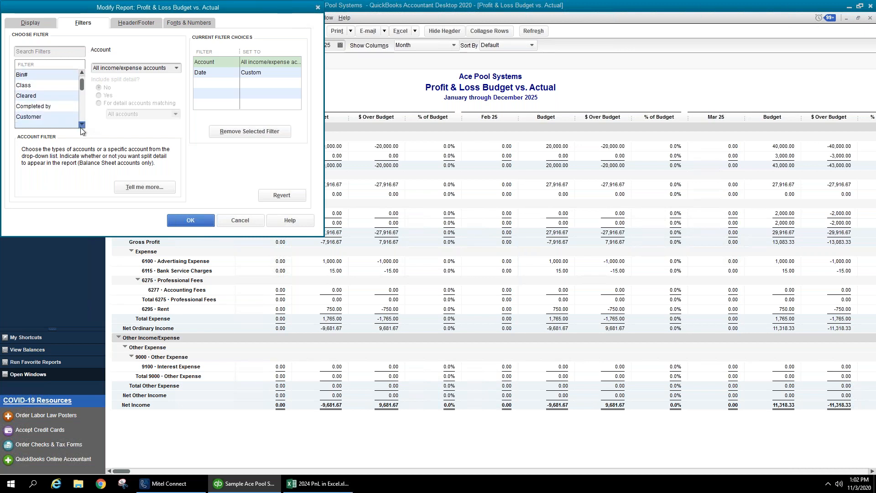
left_click(82, 127)
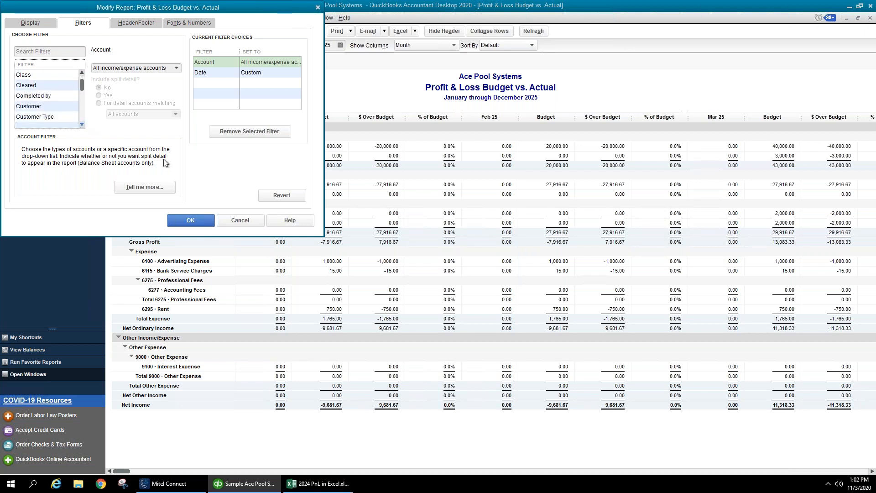
left_click(239, 222)
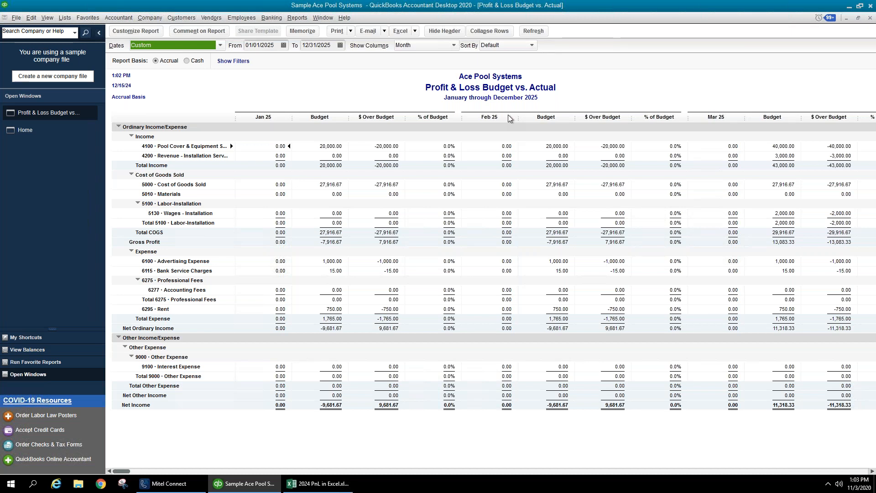
left_click(133, 31)
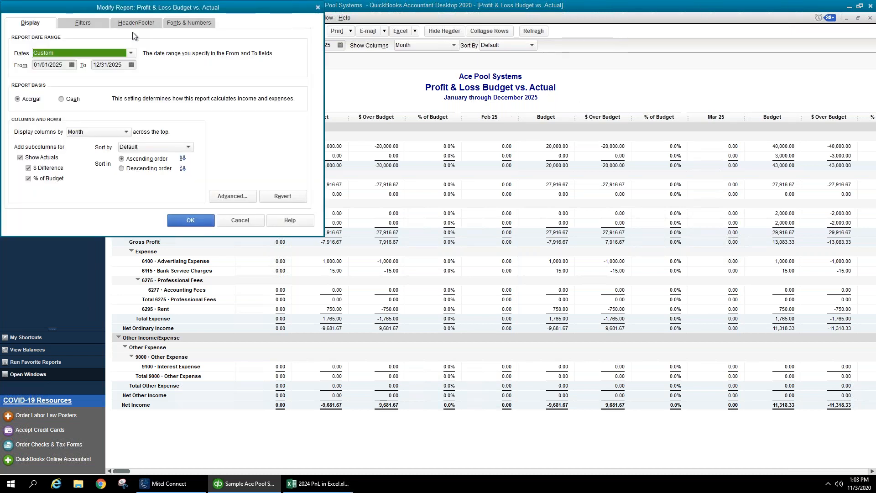
left_click(94, 23)
left_click(219, 72)
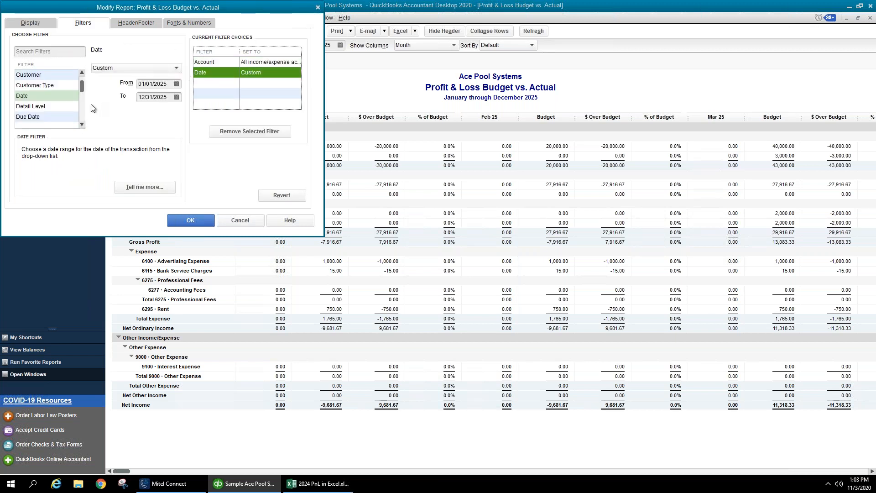
scroll(83, 72, "up", 5)
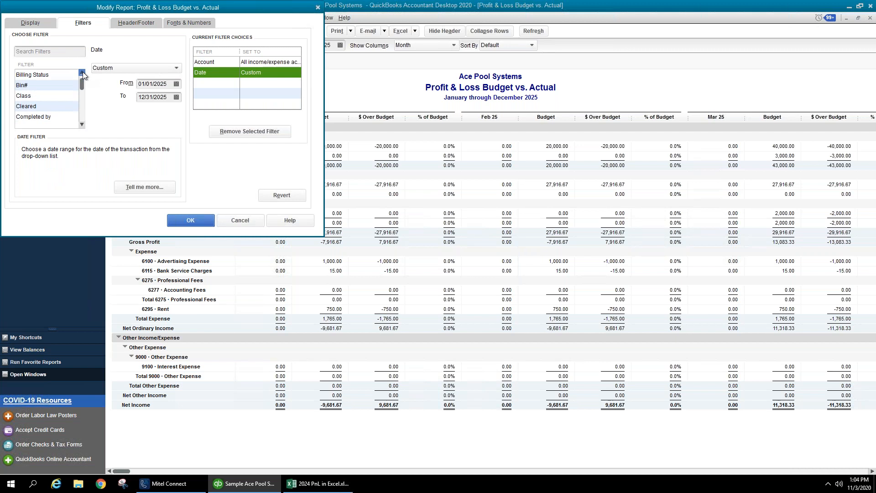
left_click(49, 105)
left_click(177, 69)
left_click(152, 90)
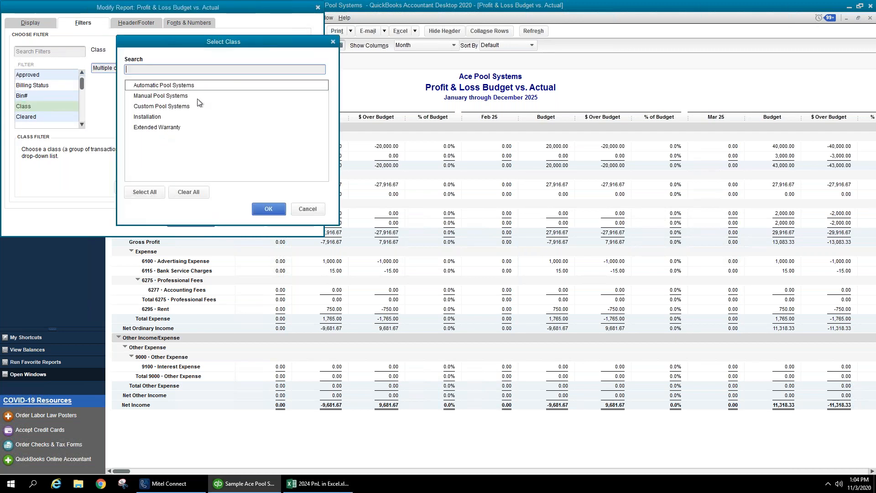
left_click(306, 209)
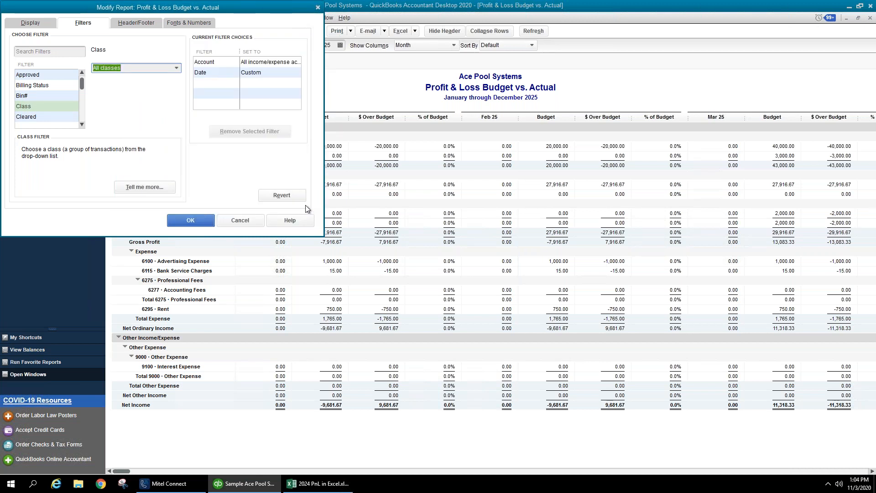
left_click(244, 218)
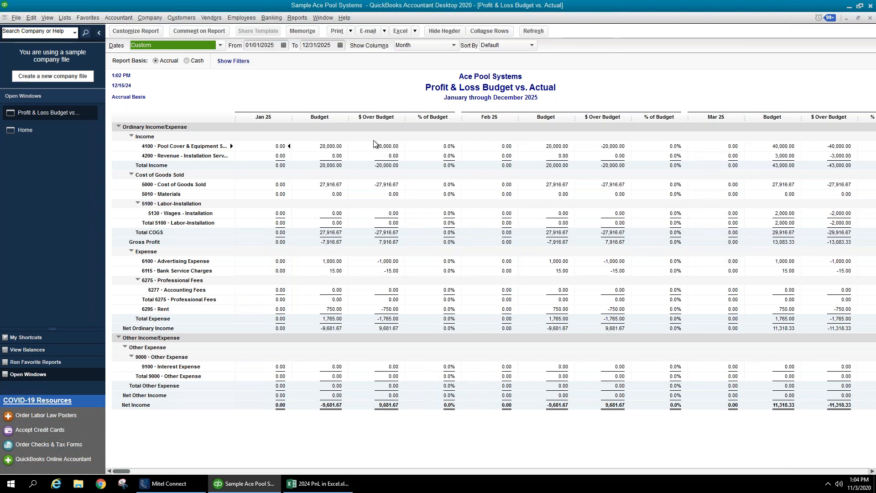
left_click(305, 20)
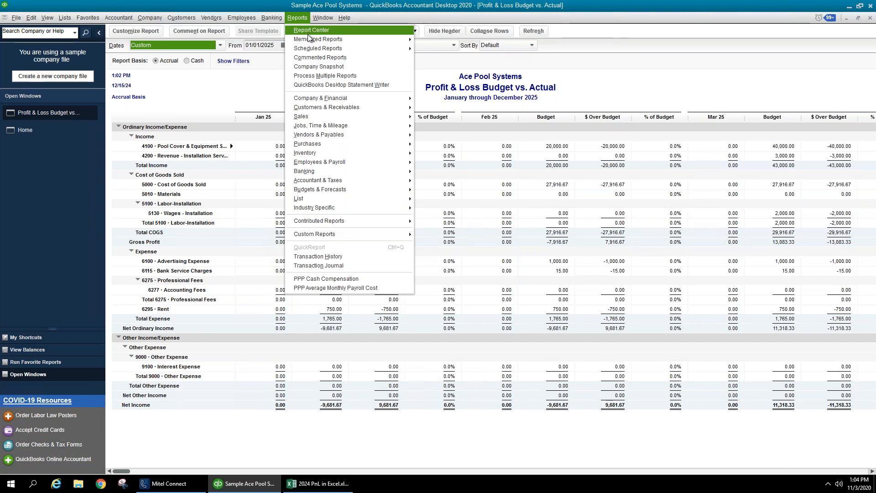
mouse_move(309, 40)
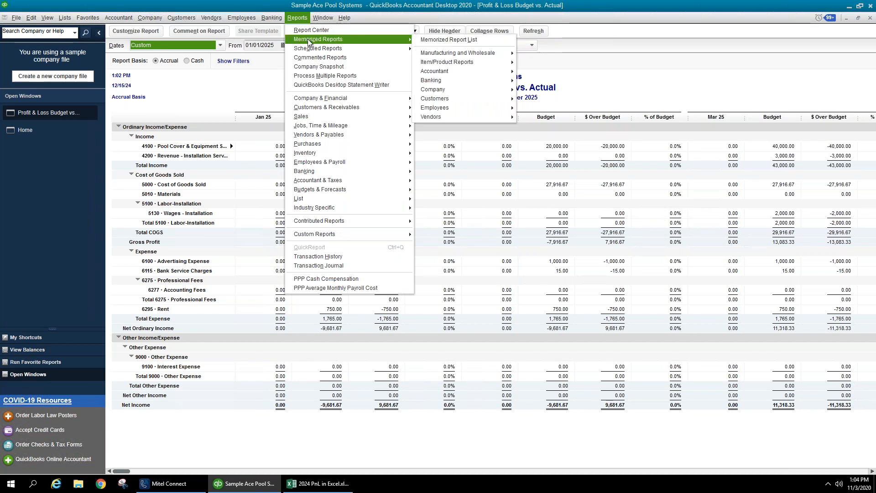
left_click(454, 40)
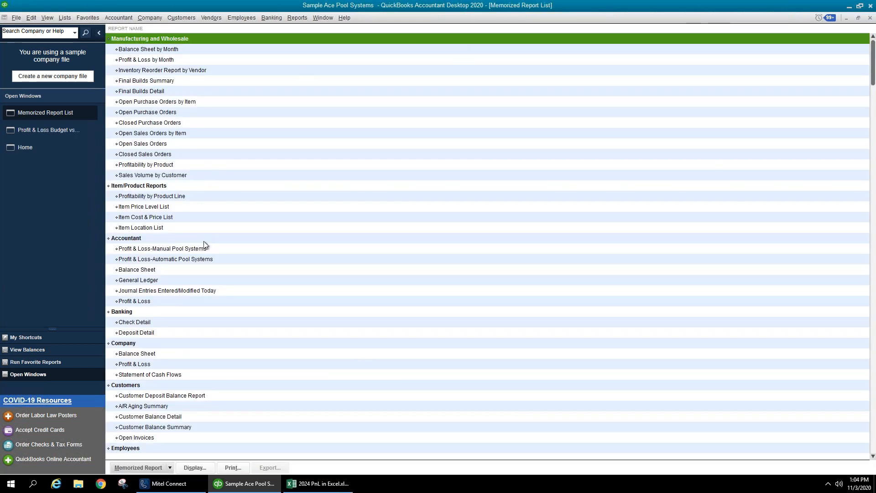
left_click(165, 173)
right_click(188, 176)
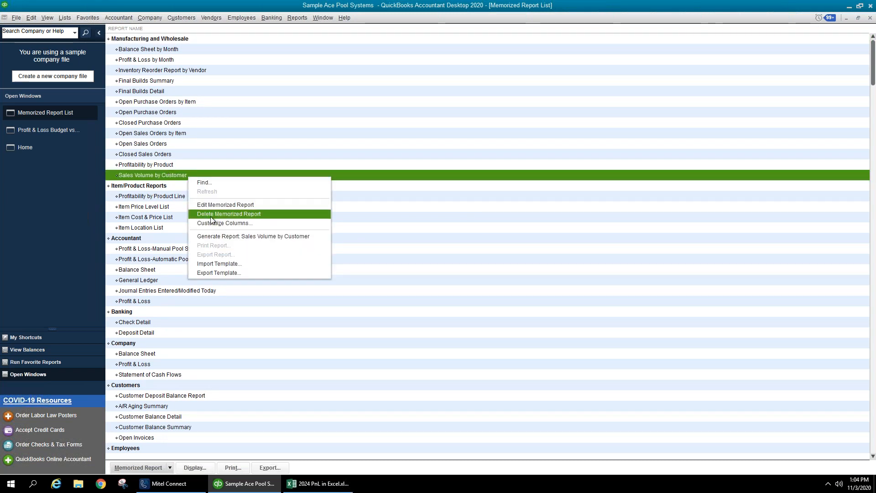
left_click(158, 174)
left_click(164, 466)
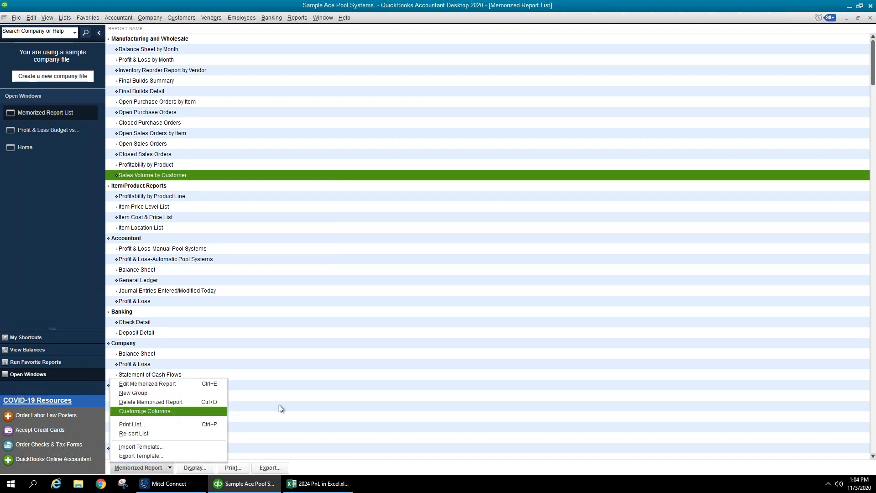
left_click(393, 385)
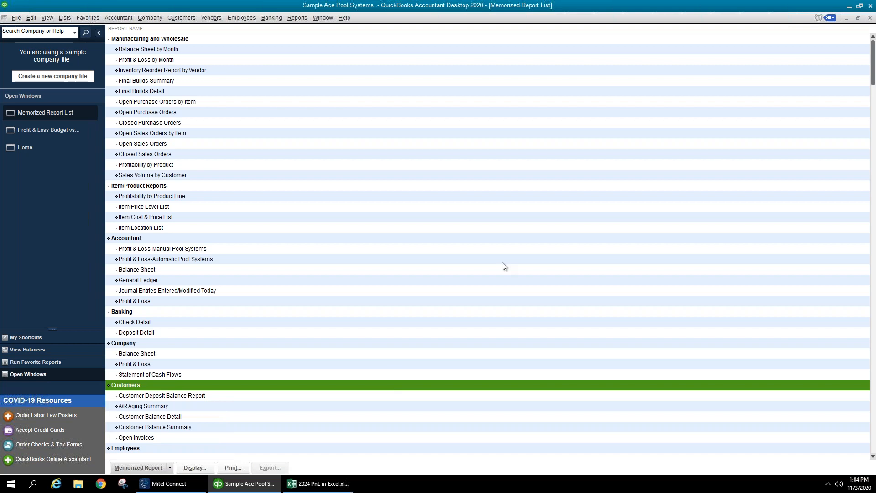
left_click(870, 18)
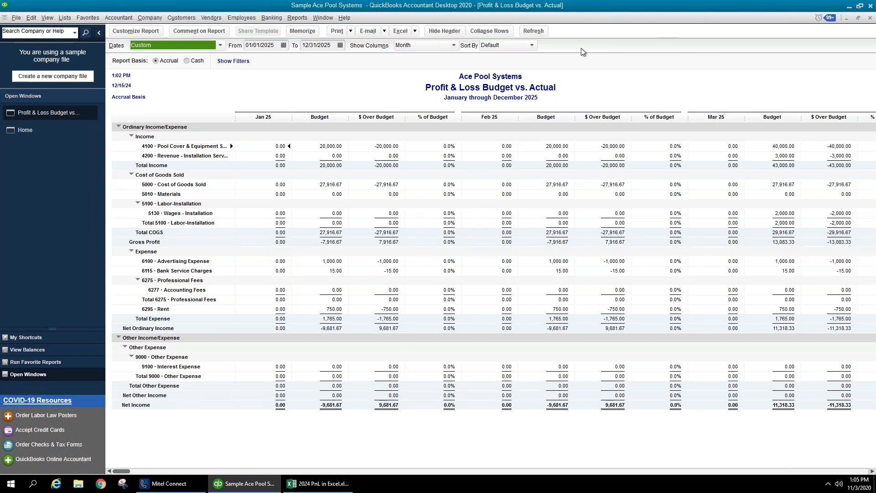
- Glance at File > Utilities, then close the Profit & Loss Budget vs. Actual report
left_click(17, 19)
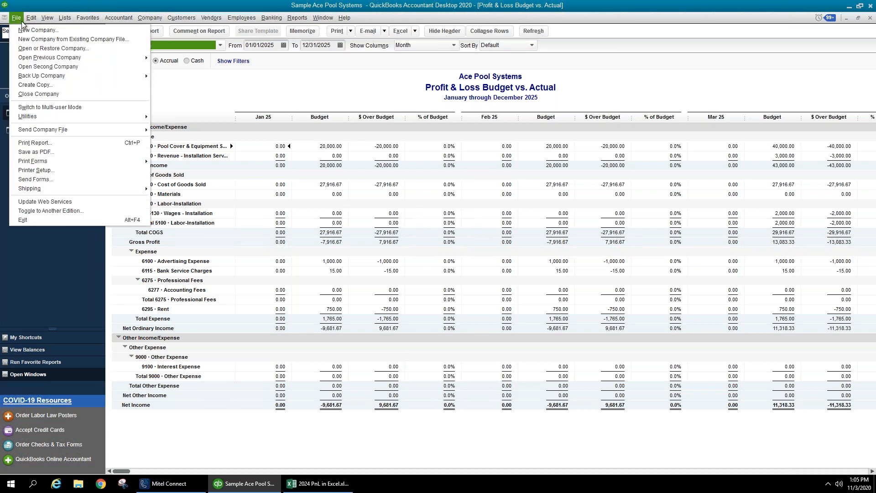
mouse_move(69, 121)
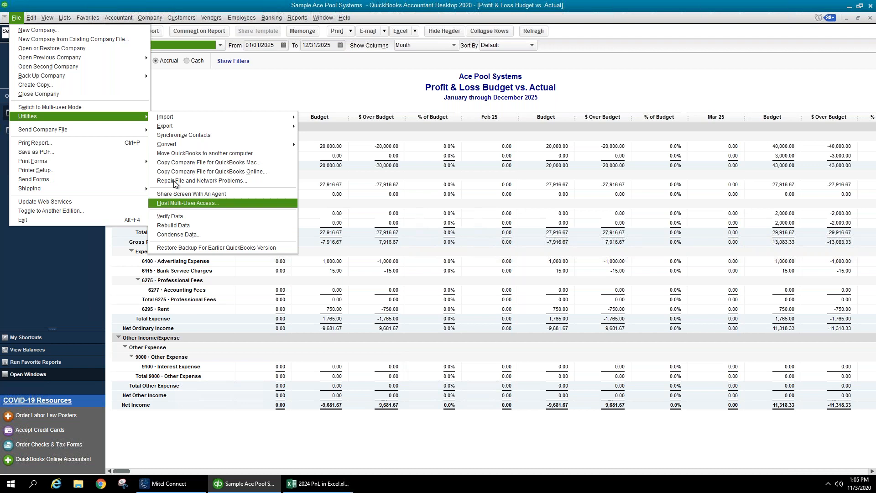
left_click(185, 97)
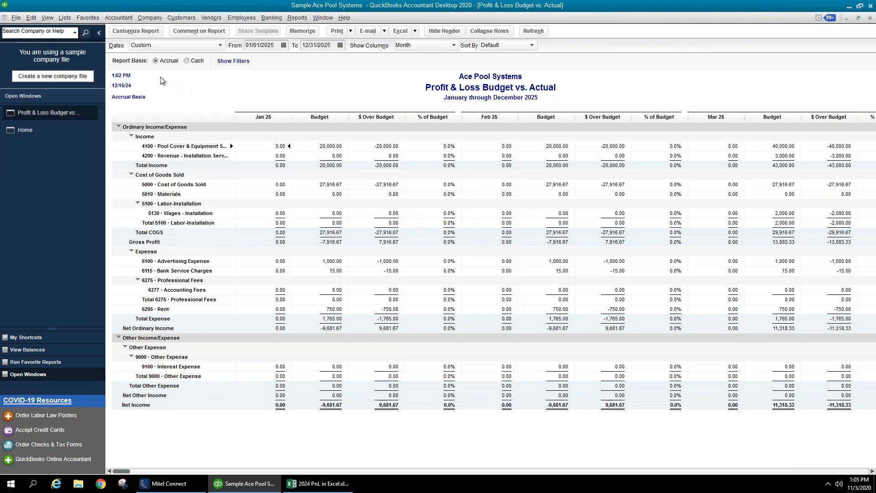
left_click(872, 19)
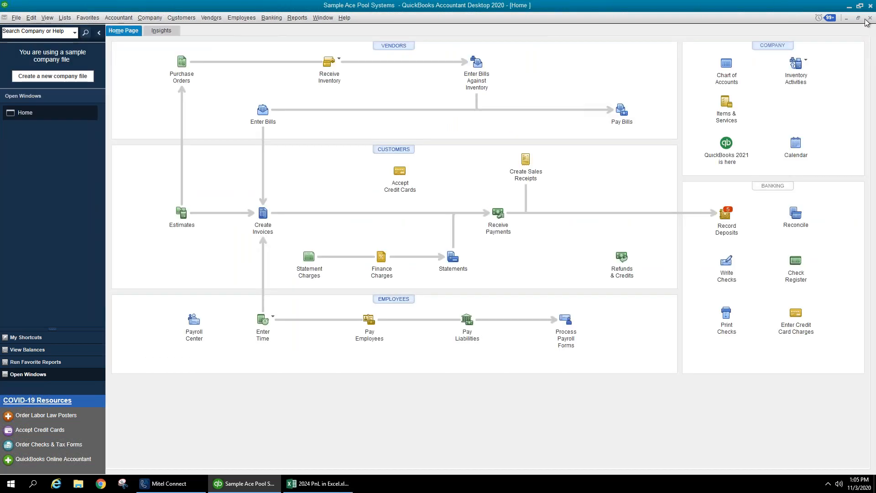
left_click(289, 20)
mouse_move(165, 18)
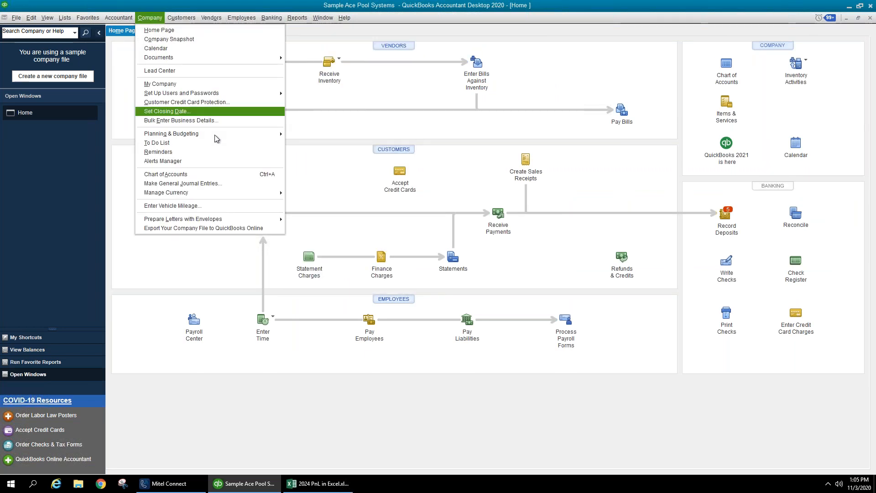
mouse_move(239, 134)
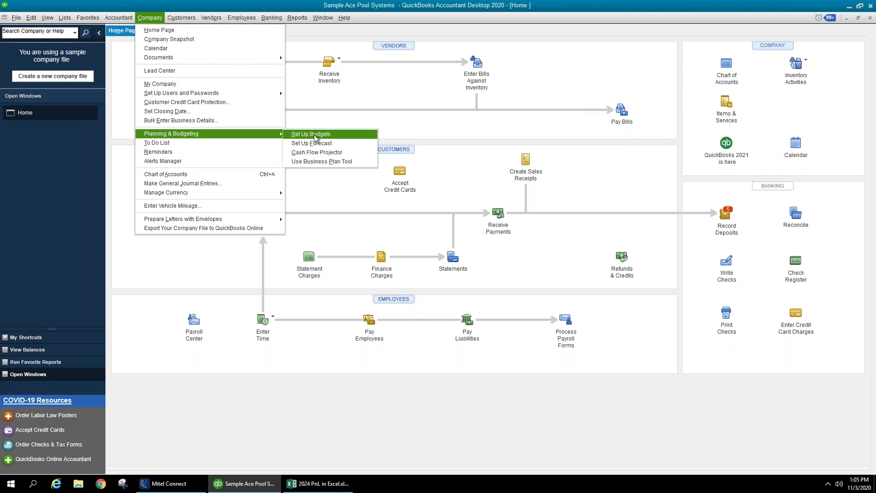
left_click(315, 135)
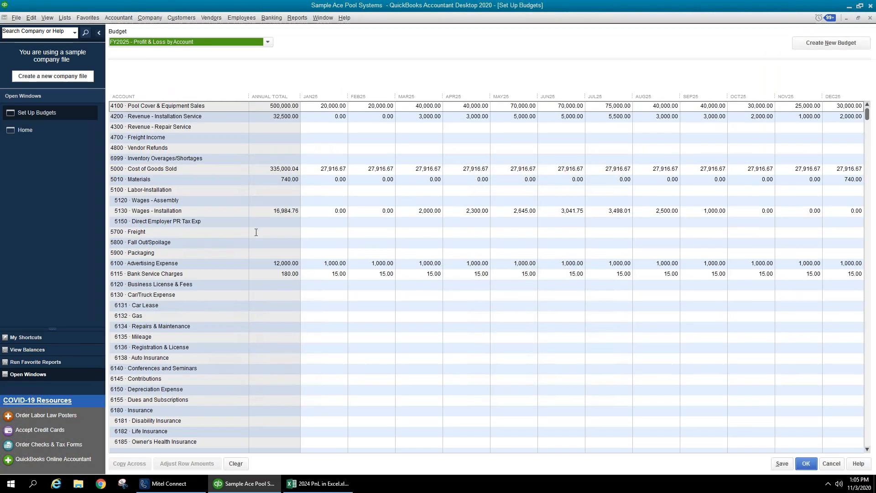
left_click(320, 200)
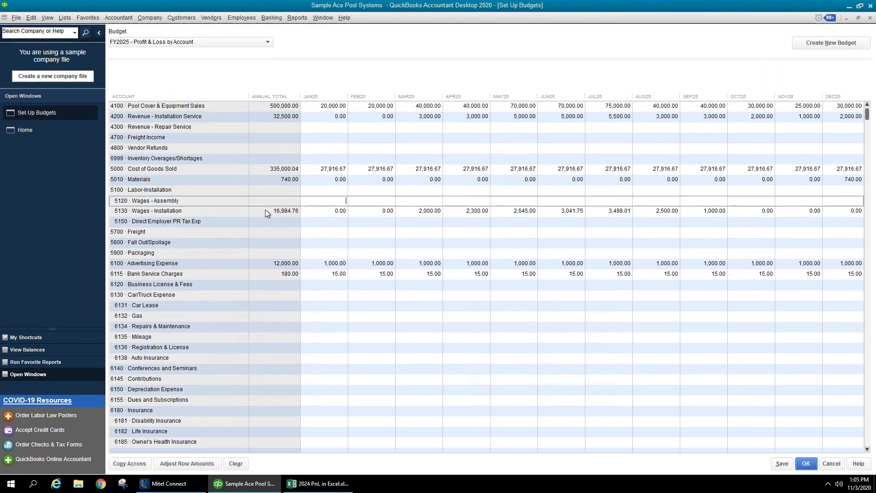
left_click(170, 191)
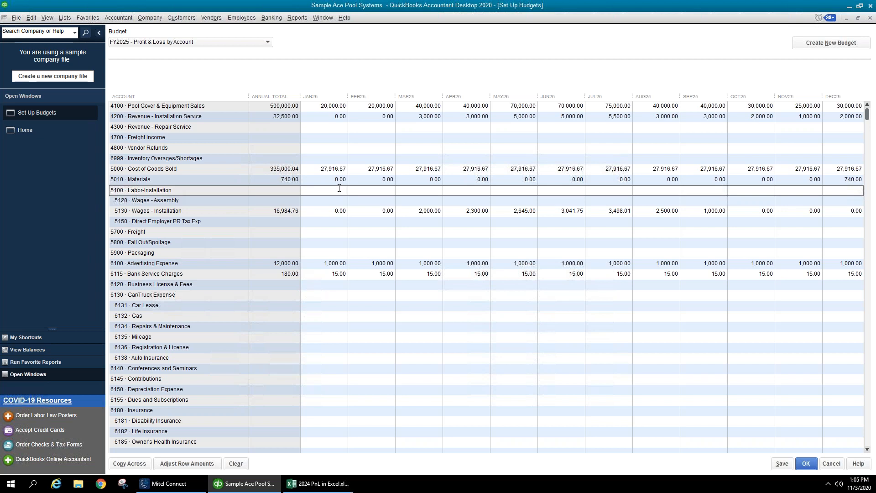
left_click(327, 200)
left_click(327, 220)
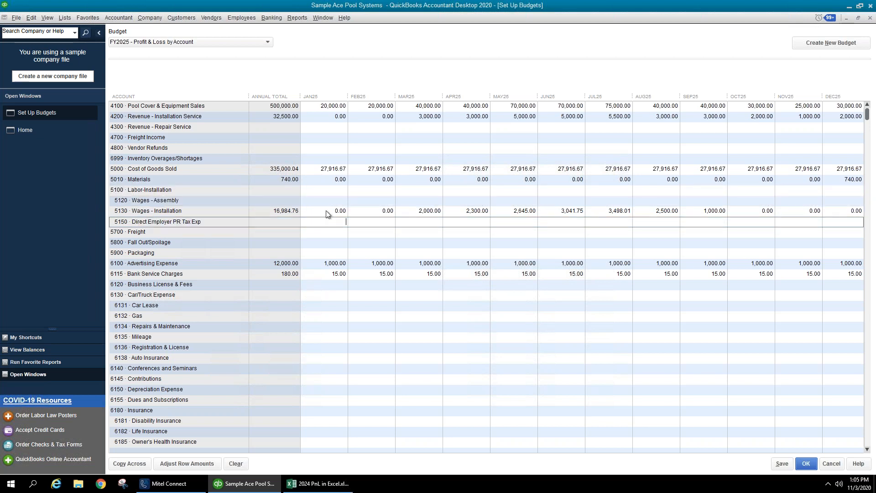
left_click(331, 193)
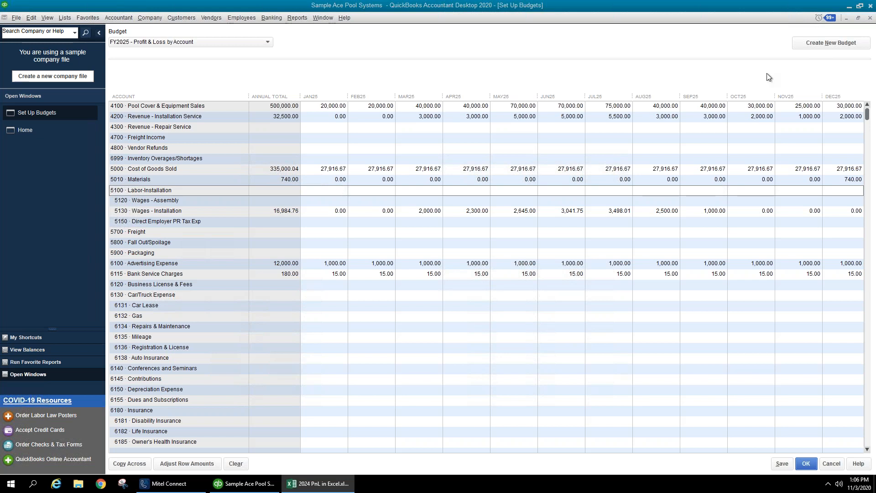
left_click(806, 464)
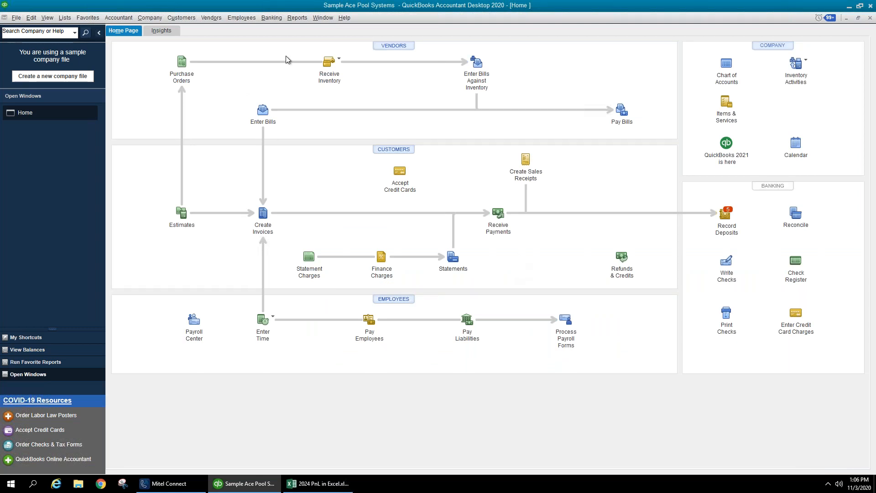
- Run Budget vs. Actual using the FY2025 - Profit & Loss by Account budget
left_click(296, 19)
mouse_move(324, 133)
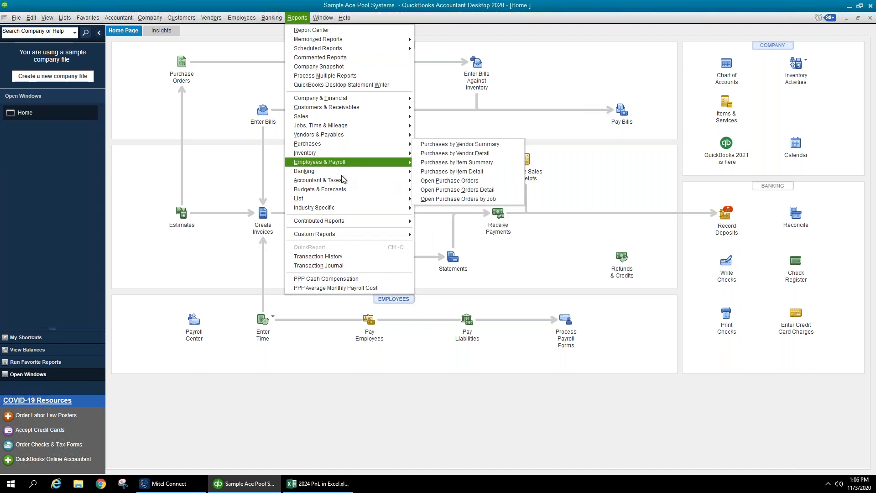
mouse_move(348, 190)
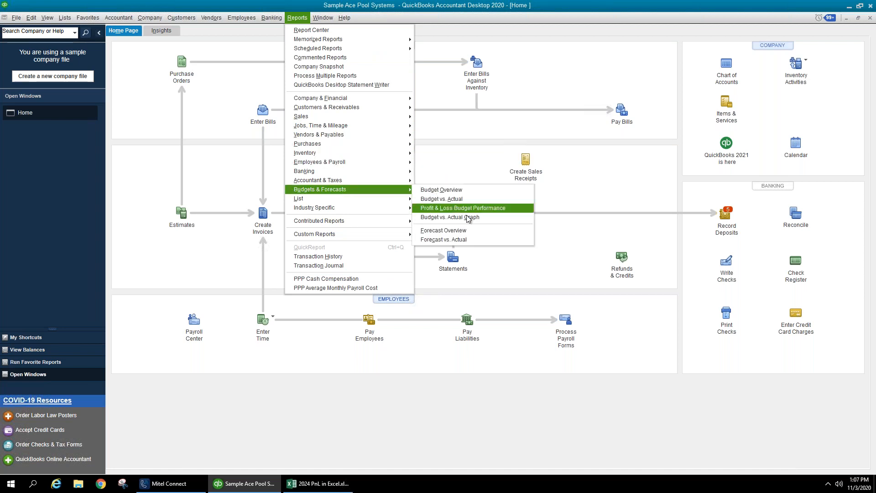
left_click(456, 201)
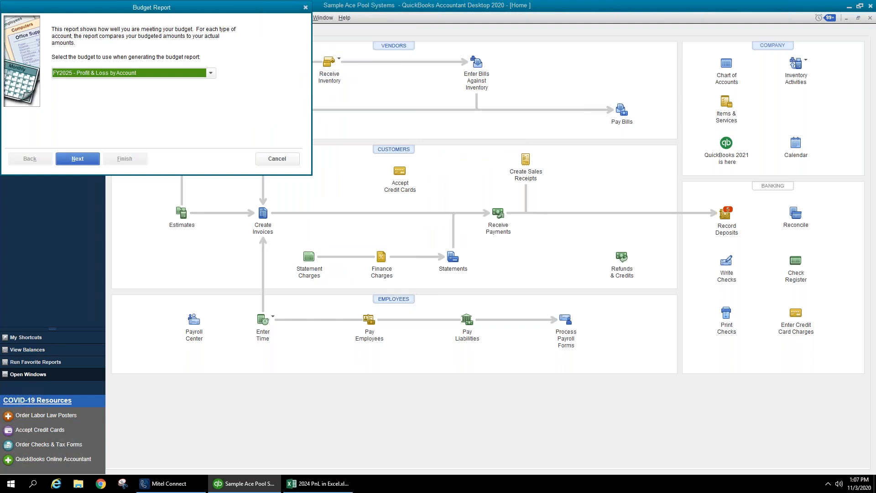
left_click(212, 73)
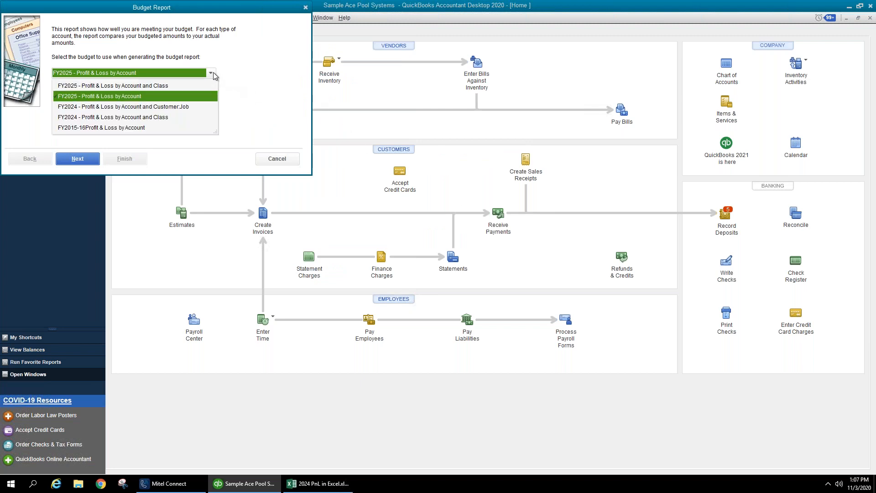
left_click(196, 96)
left_click(84, 158)
left_click(84, 158)
key("Return")
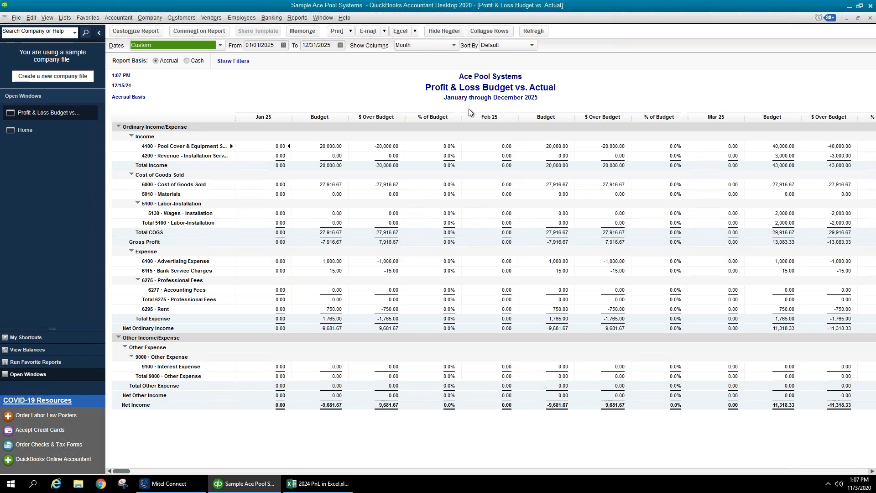
- Compare account 4100's February figure with December 2024 pool equipment sales in Excel cell R4
left_click(471, 149)
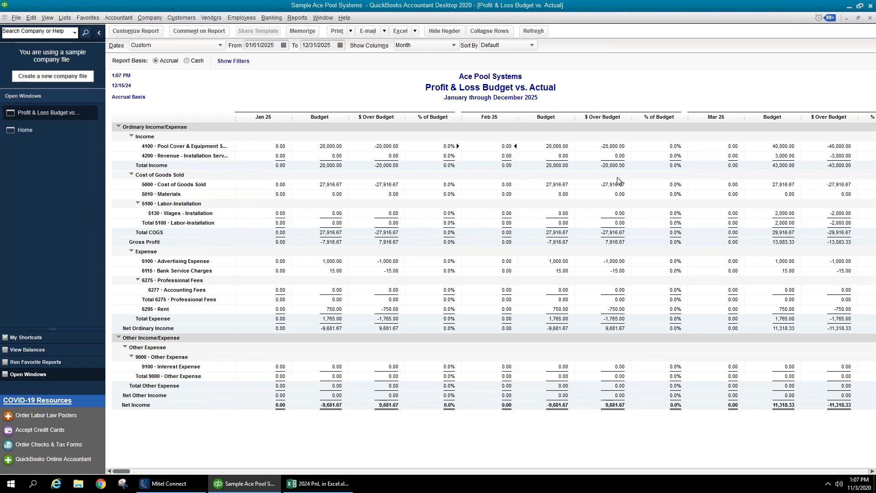
key("alt+Tab")
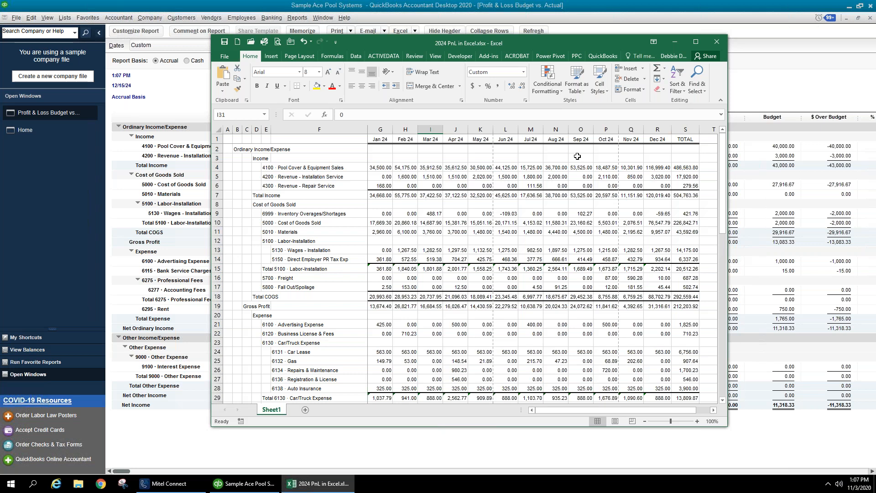
left_click(666, 170)
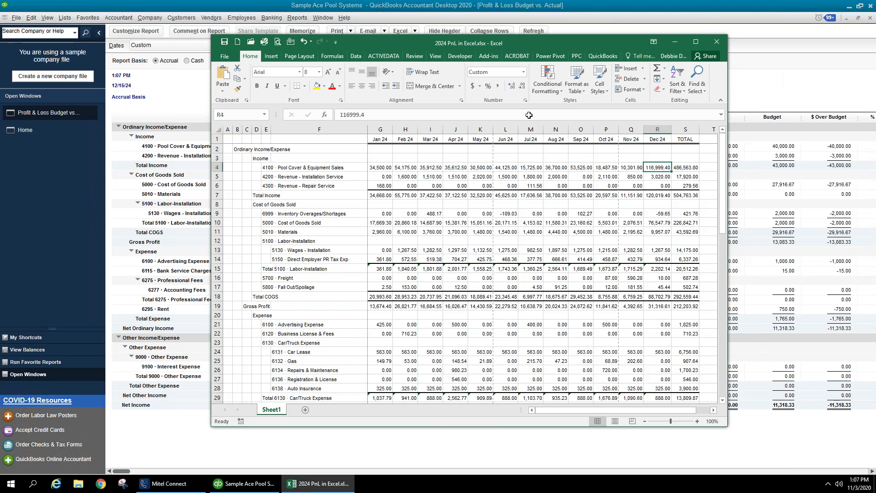
left_click(297, 17)
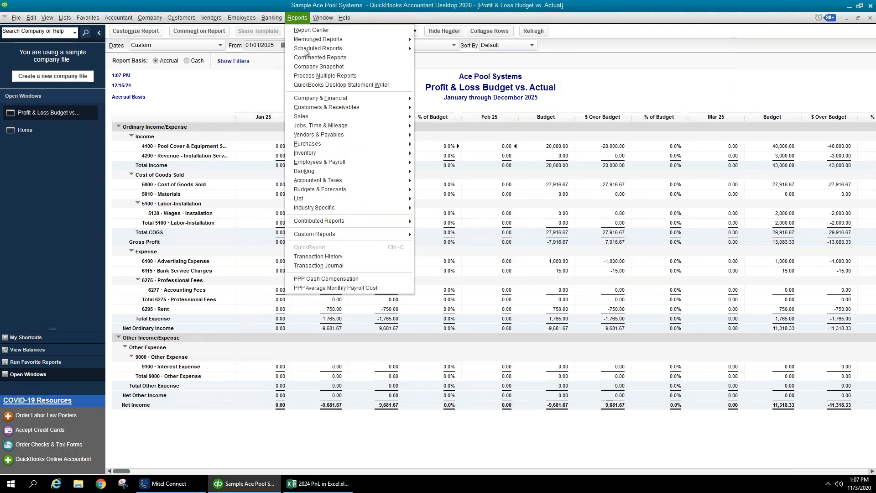
- Open a Profit & Loss Standard for This Fiscal Year with monthly columns
mouse_move(325, 97)
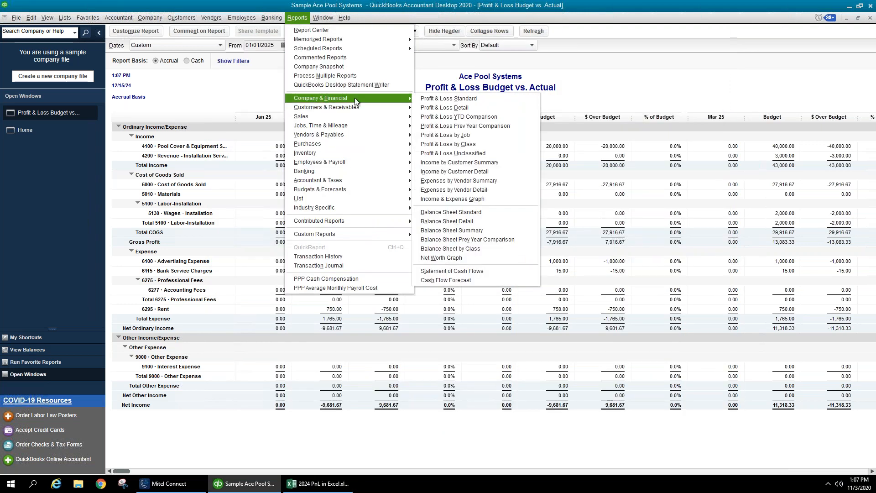
left_click(466, 101)
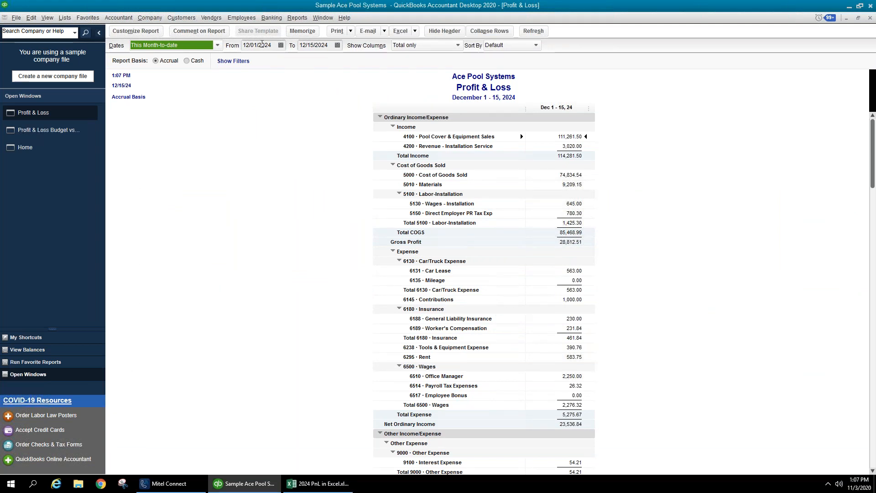
left_click(210, 47)
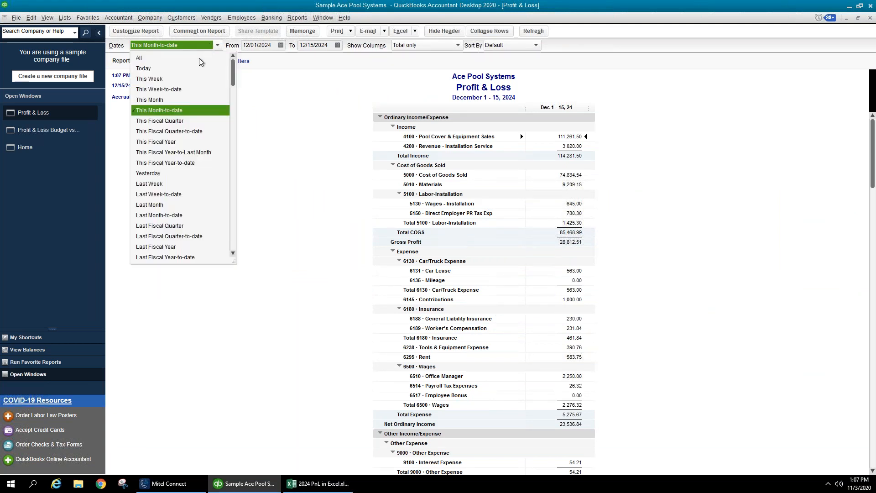
left_click(191, 143)
left_click(413, 46)
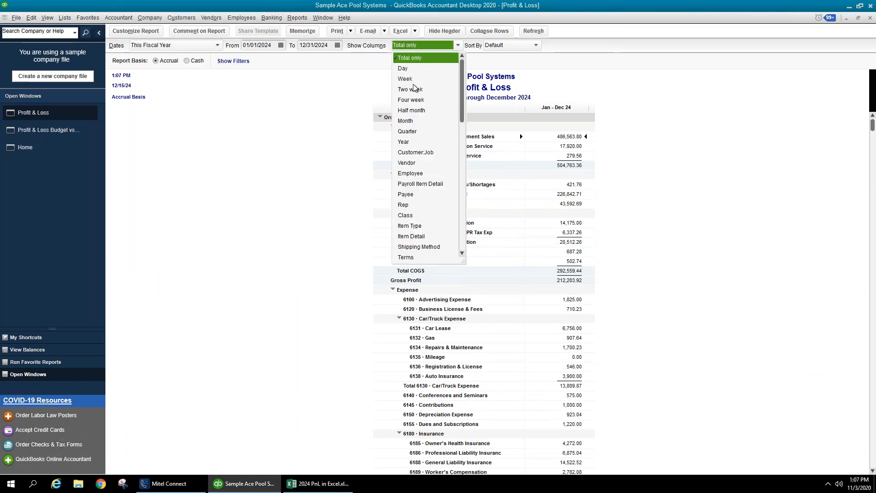
left_click(406, 121)
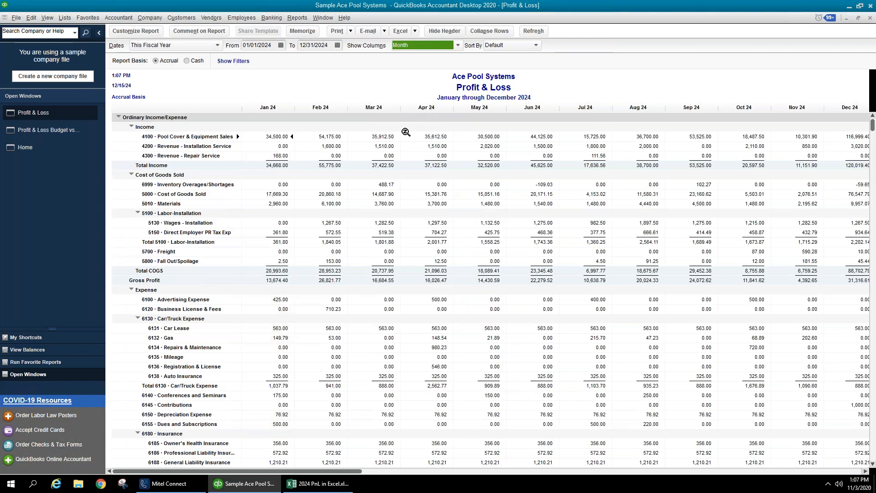
- Format the report's amounts as divided by 1000 without cents, giving Total Income 505
left_click(119, 32)
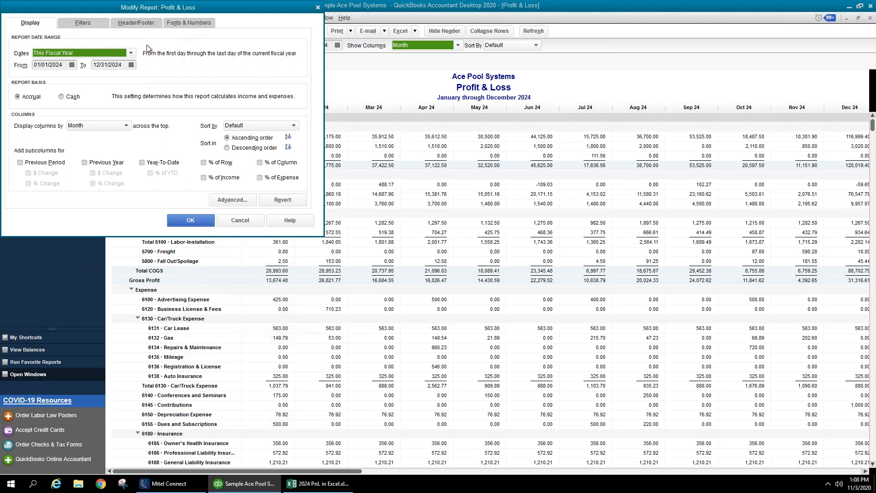
left_click(241, 221)
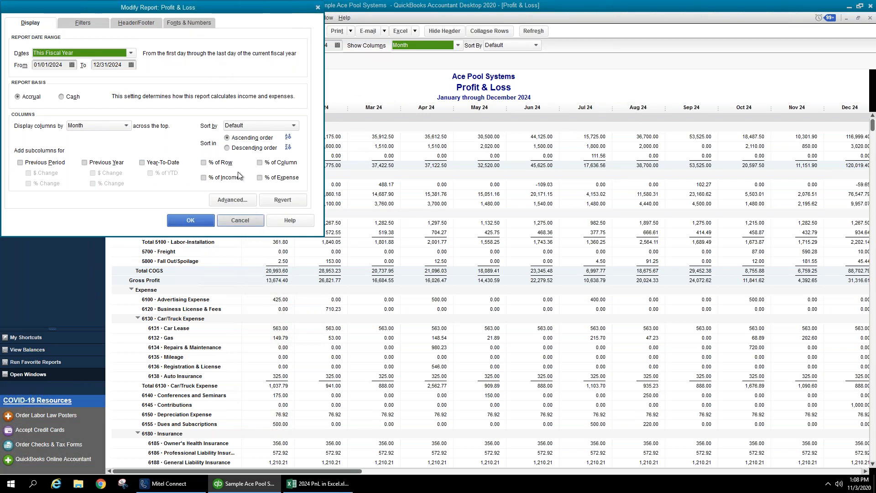
left_click(127, 31)
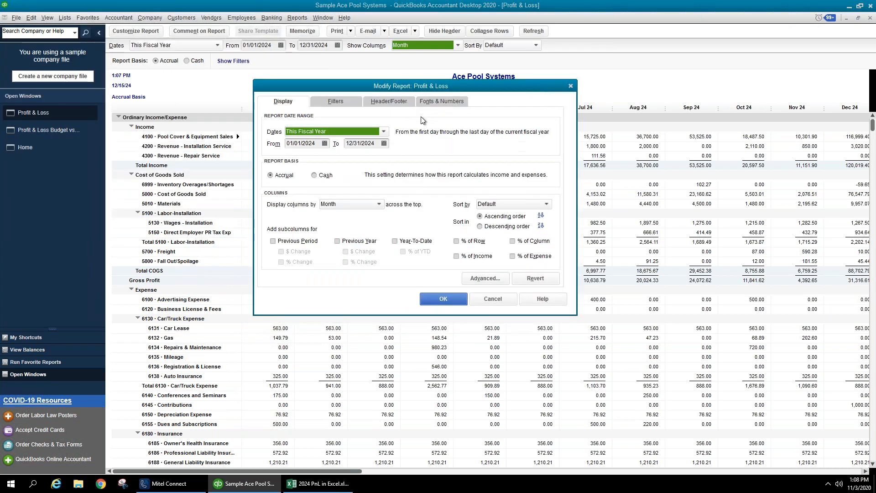
left_click(437, 102)
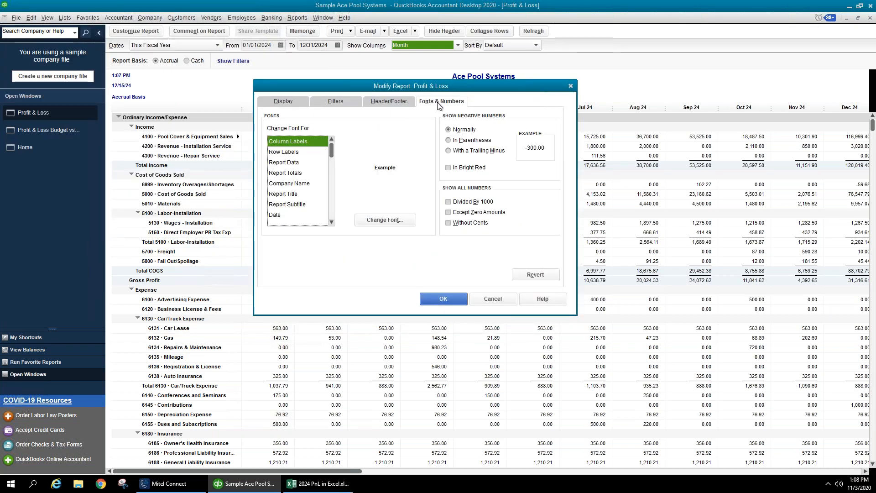
left_click(472, 204)
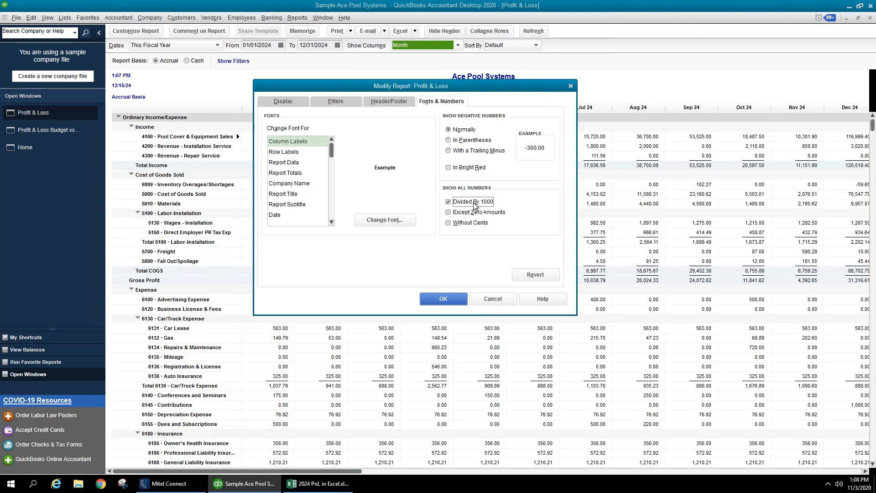
left_click(477, 213)
left_click(475, 225)
left_click(472, 213)
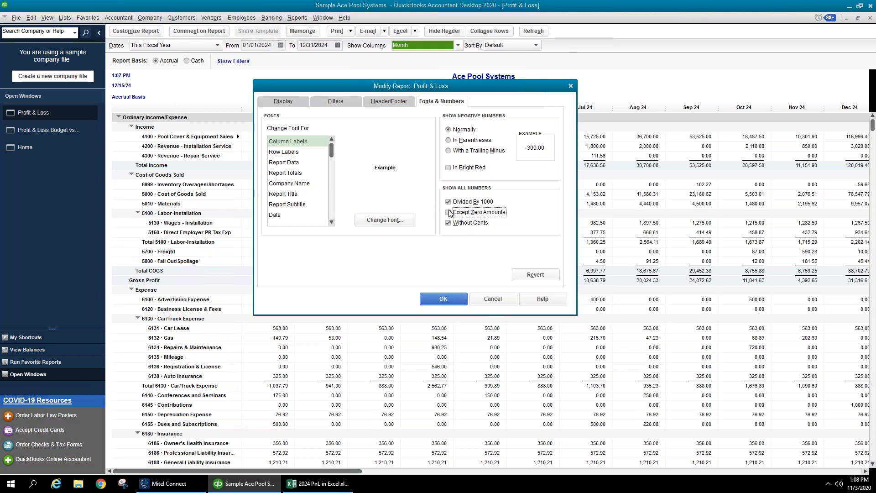
left_click(483, 203)
left_click(475, 224)
left_click(472, 227)
left_click(470, 202)
left_click(458, 299)
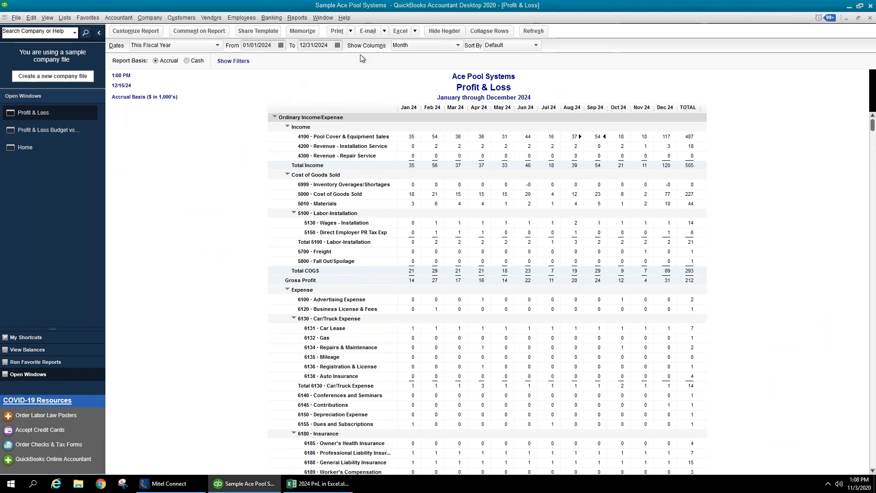
- Turn off Divided By 1000 keeping Without Cents, then close the 2024 Profit & Loss
left_click(146, 32)
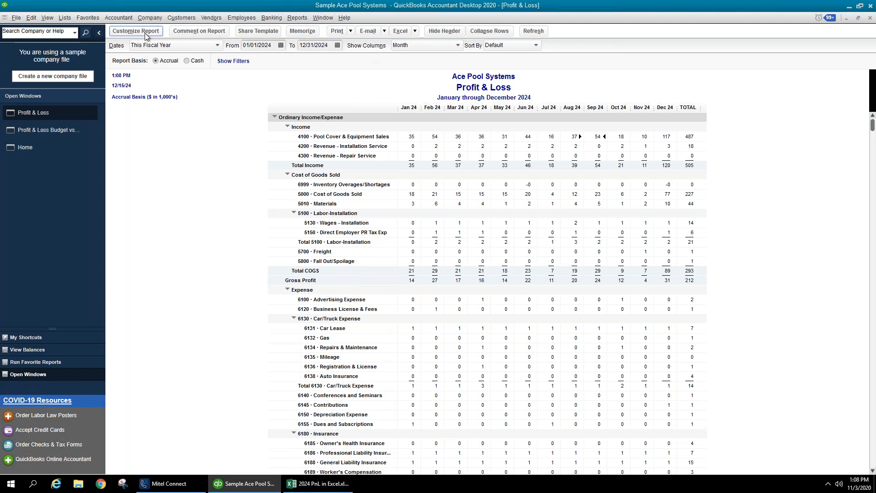
left_click(439, 98)
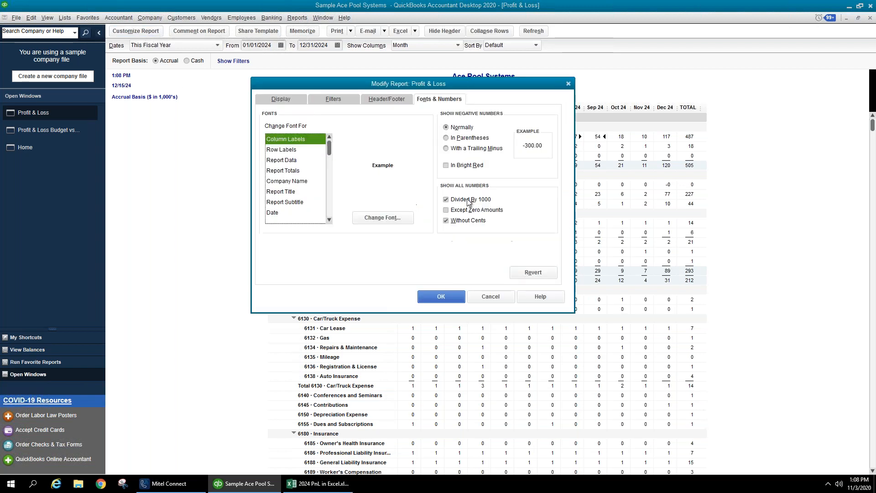
left_click(464, 201)
left_click(449, 296)
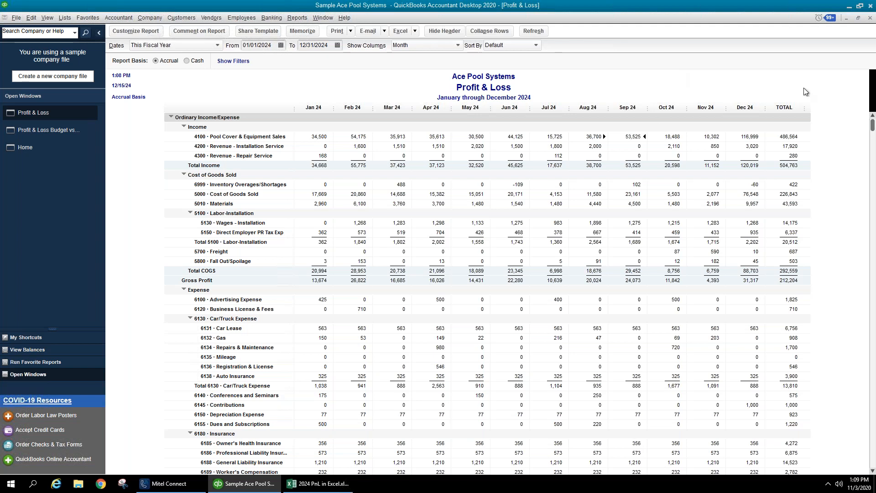
left_click(869, 21)
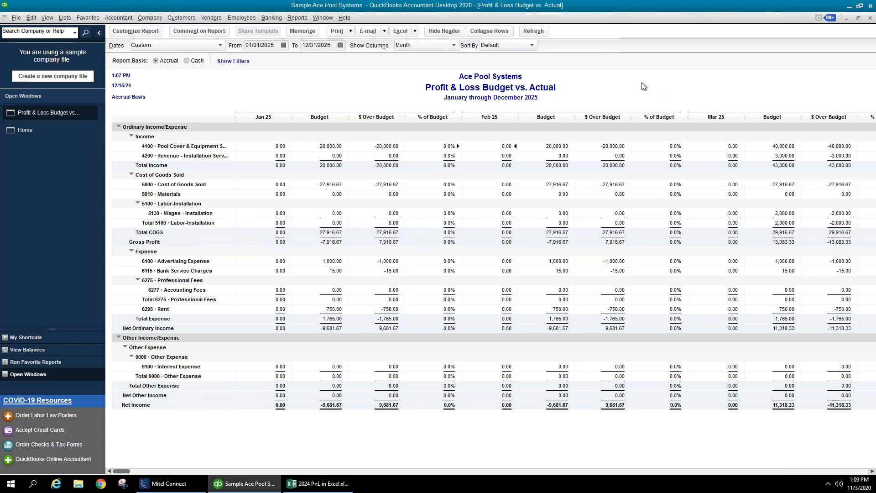
left_click(296, 18)
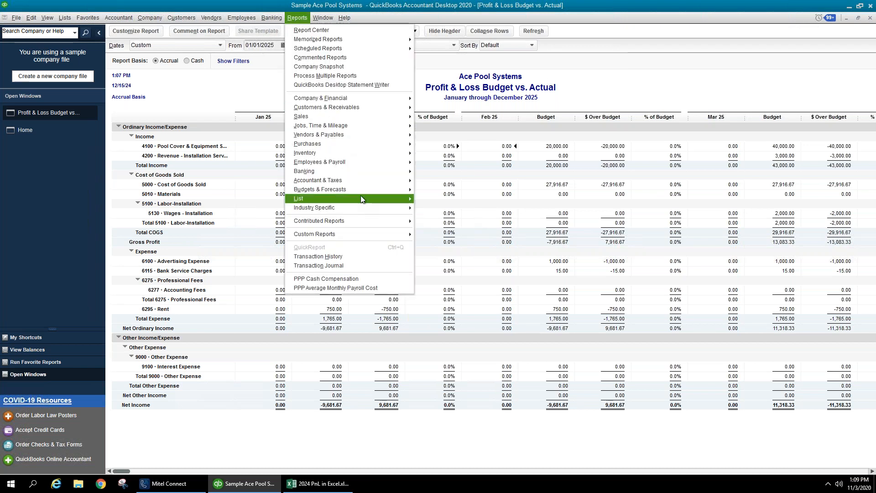
mouse_move(360, 191)
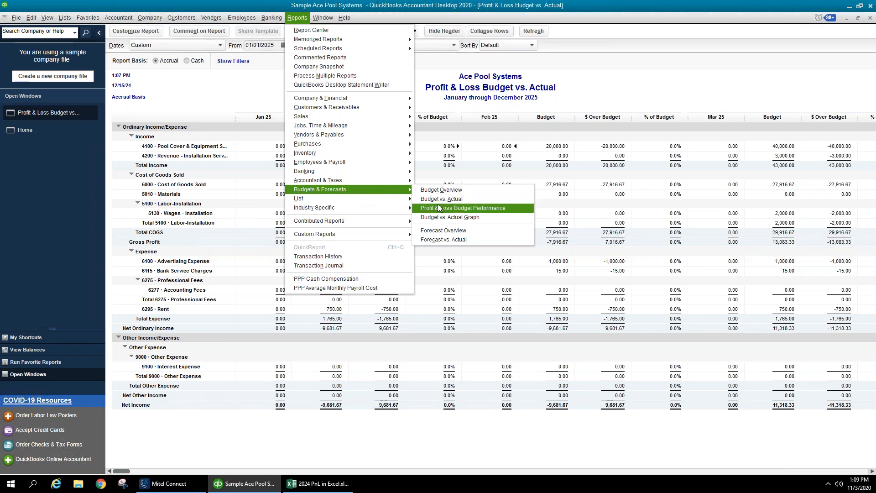
left_click(628, 99)
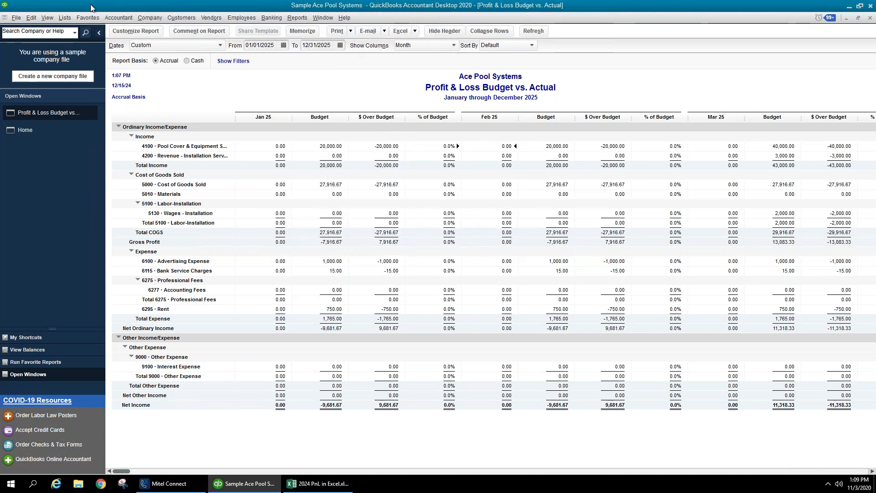
- Set the Budget vs. Actual report's Account filter to All ordinary expense accounts
left_click(143, 34)
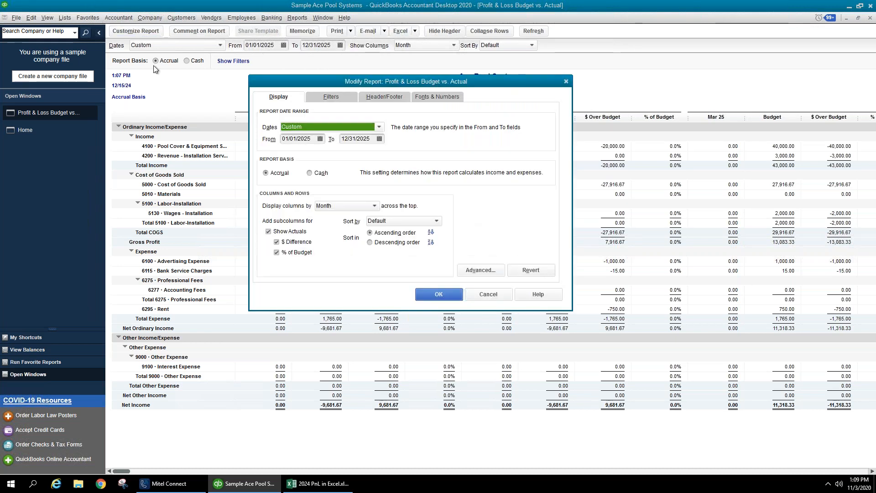
left_click(339, 101)
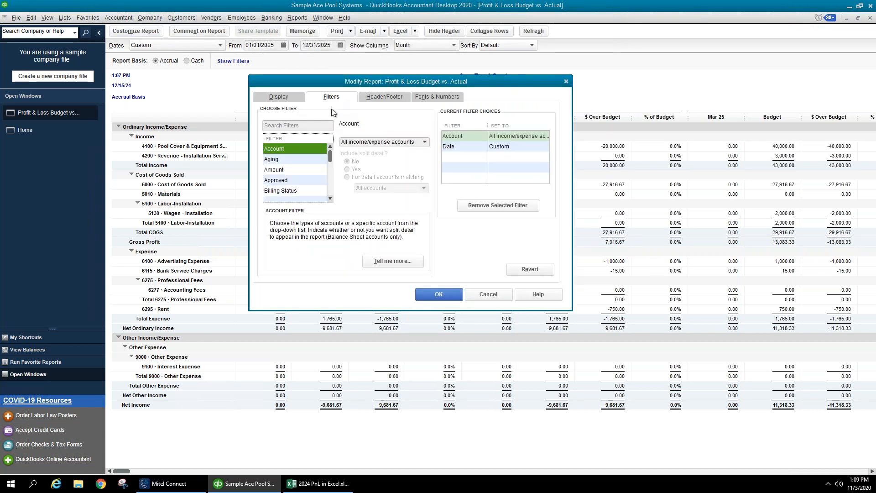
left_click(457, 137)
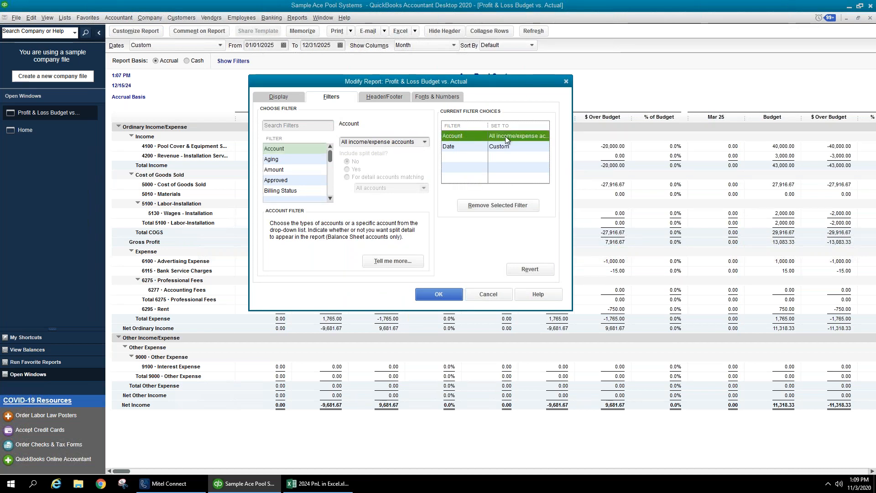
left_click(423, 142)
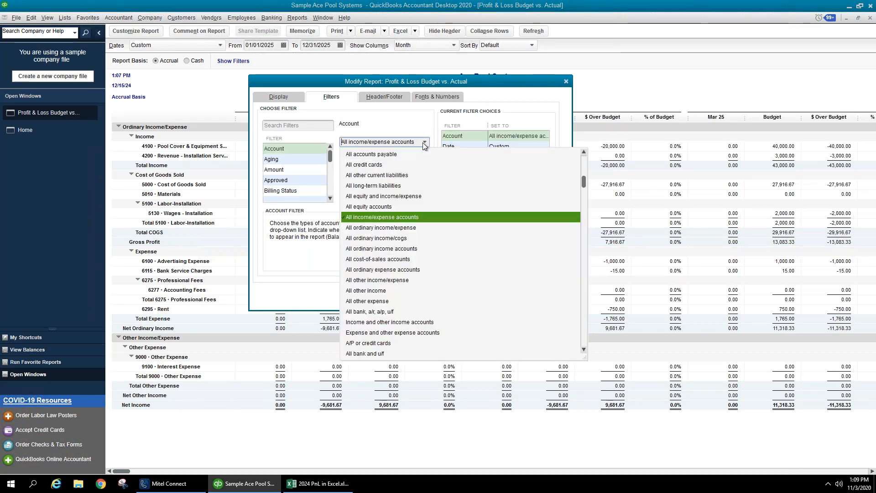
left_click(400, 271)
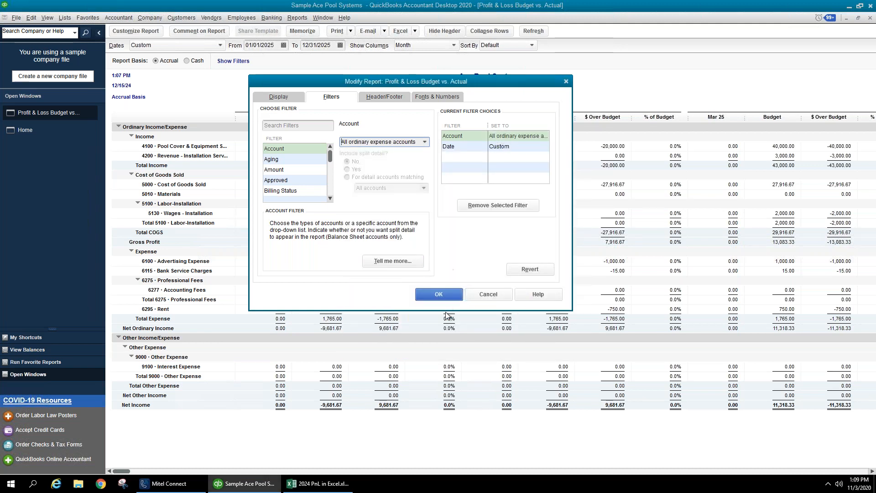
left_click(439, 294)
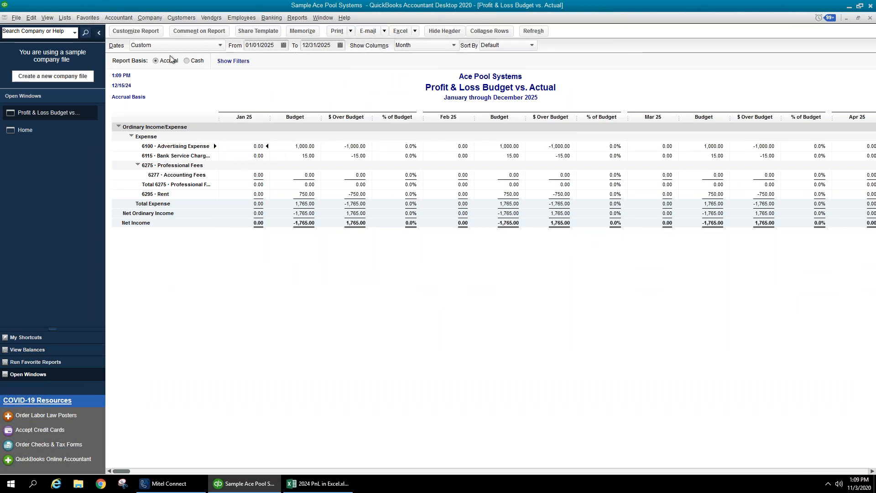
left_click(136, 31)
- Uncheck % of Budget on the Display tab, then return to the Account filter
left_click(307, 250)
left_click(426, 291)
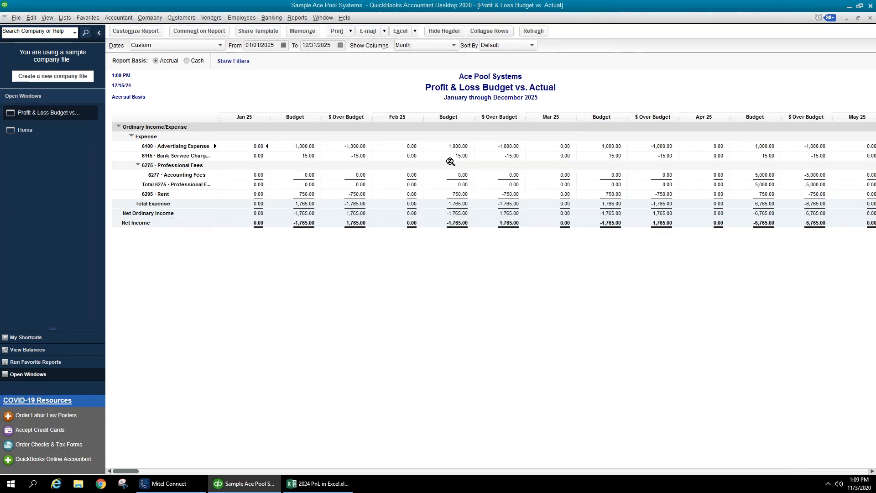
left_click(135, 31)
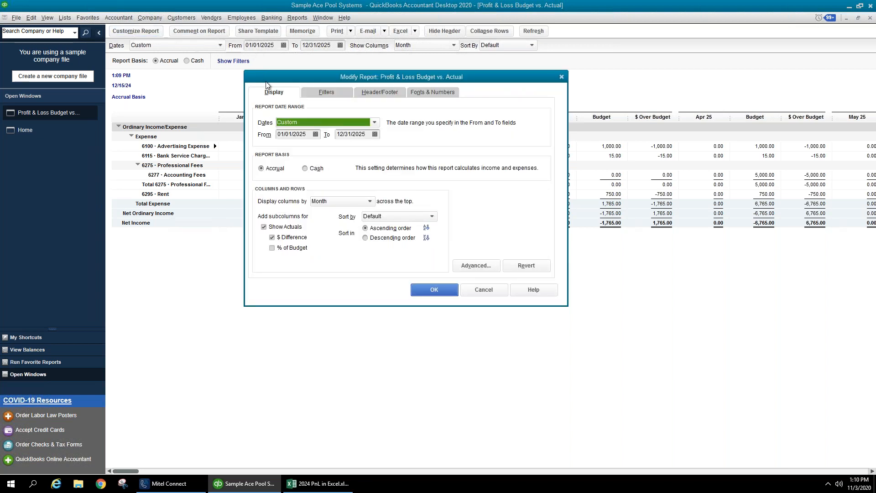
left_click(313, 94)
left_click(440, 133)
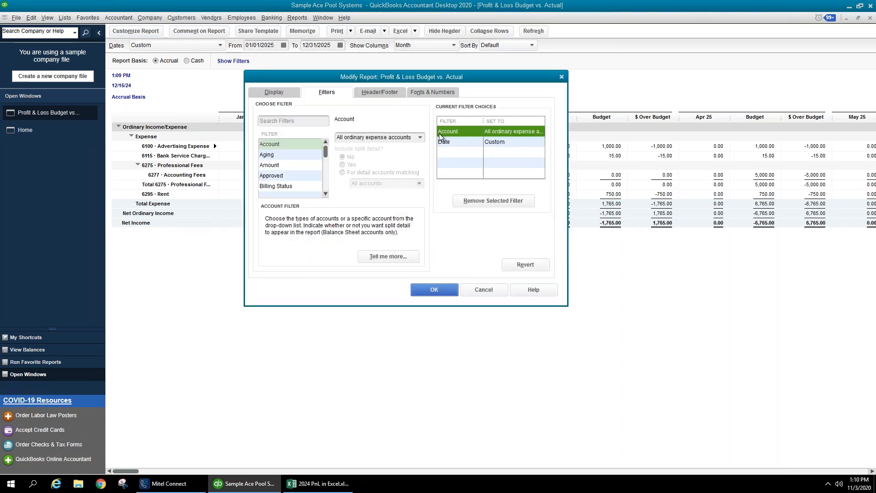
- Try the Multiple accounts filter choice, then keep All ordinary expense accounts
left_click(420, 137)
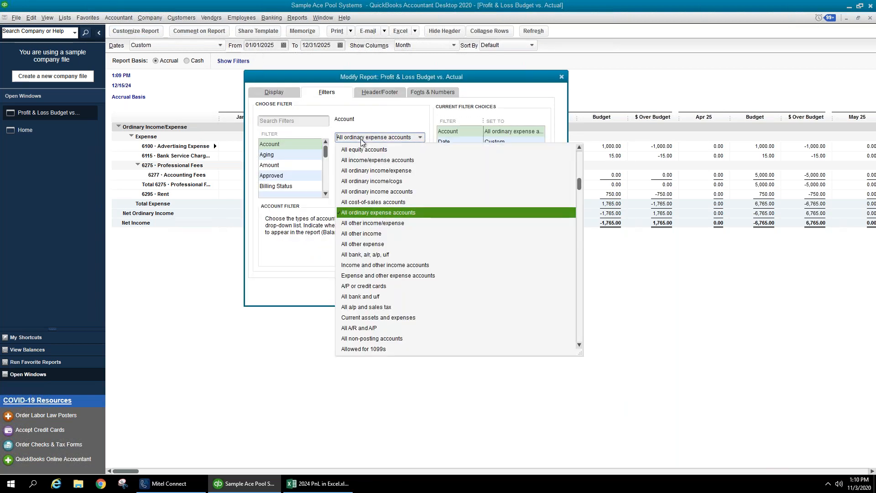
scroll(393, 171, "up", 7)
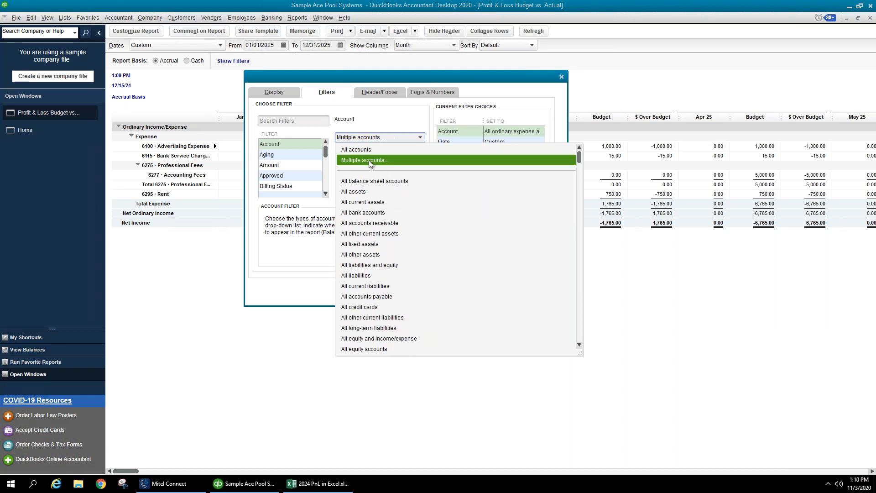
left_click(369, 161)
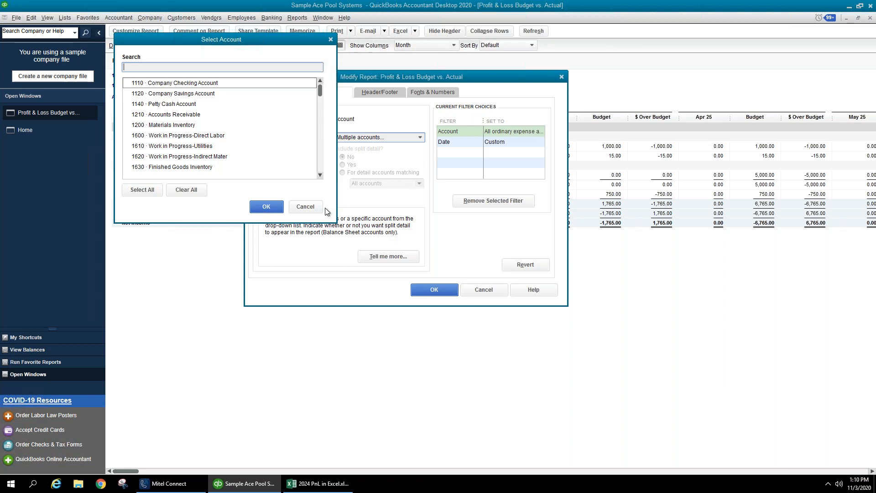
left_click(305, 207)
left_click(421, 137)
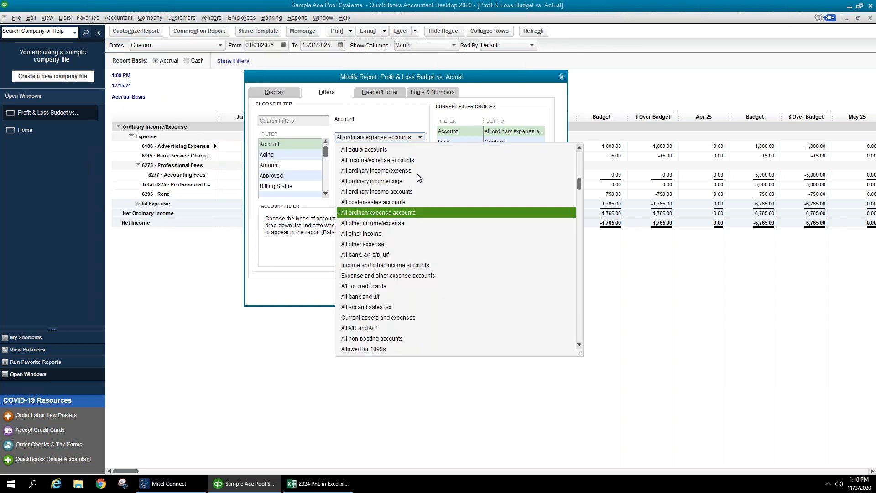
scroll(417, 174, "down", 5)
scroll(415, 181, "up", 2)
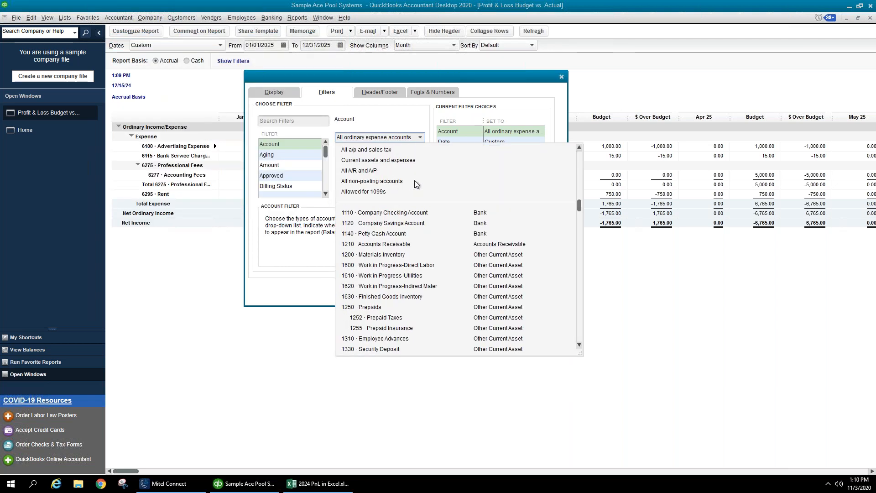
scroll(415, 179, "up", 5)
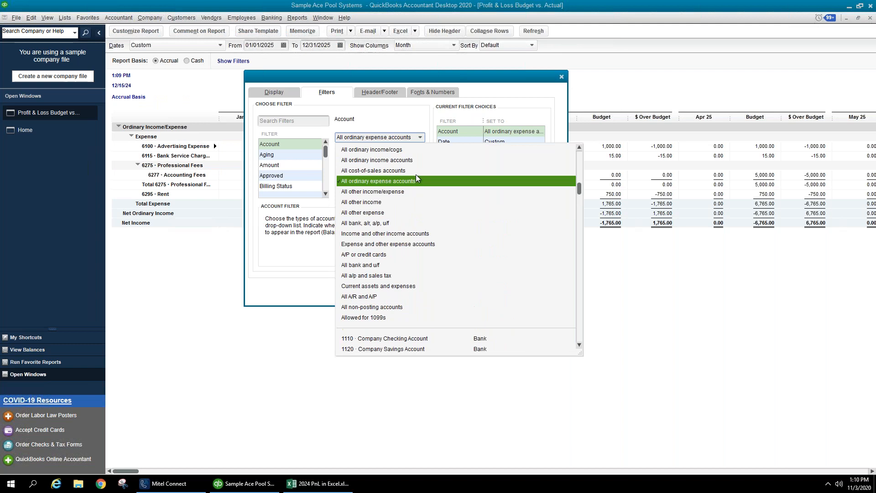
left_click(491, 127)
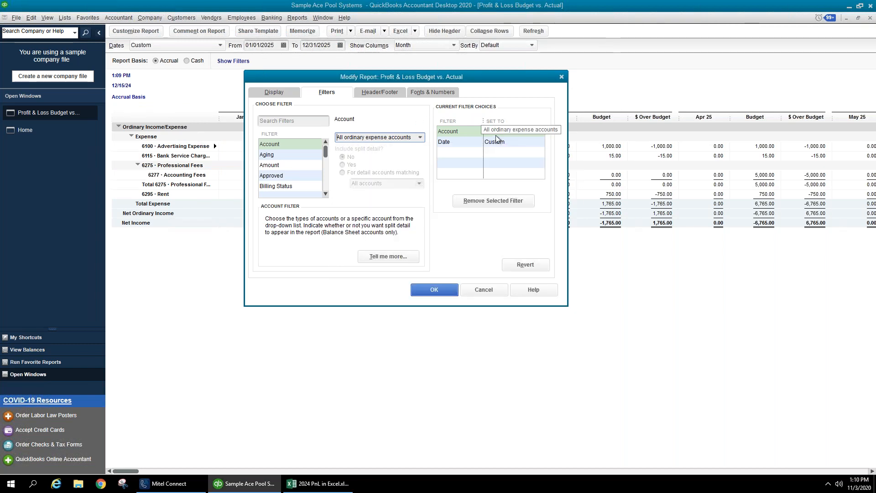
- Look over the Amount filter options, then cancel the customization without changes
left_click(304, 166)
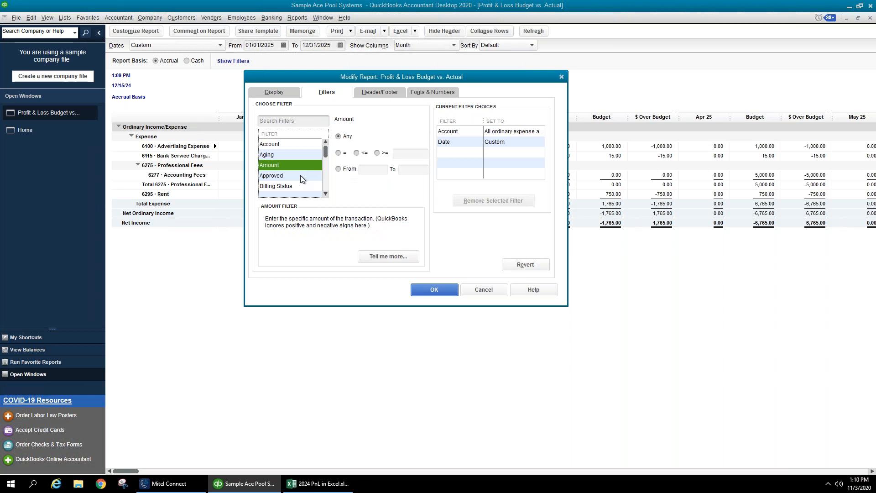
left_click(327, 196)
left_click(326, 196)
left_click(326, 196)
left_click(327, 195)
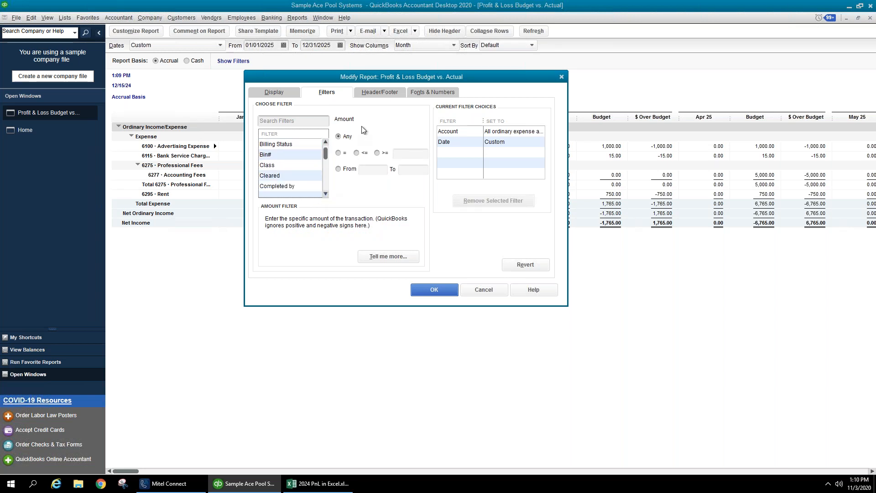
left_click(325, 196)
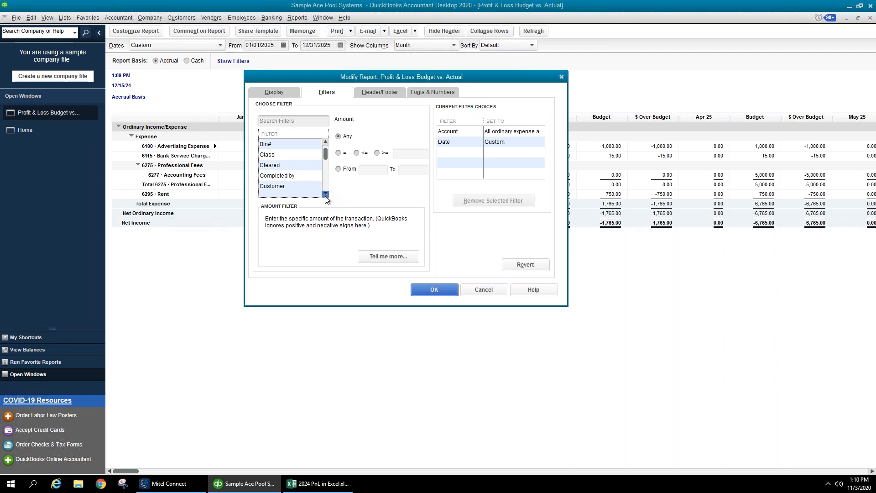
left_click(273, 93)
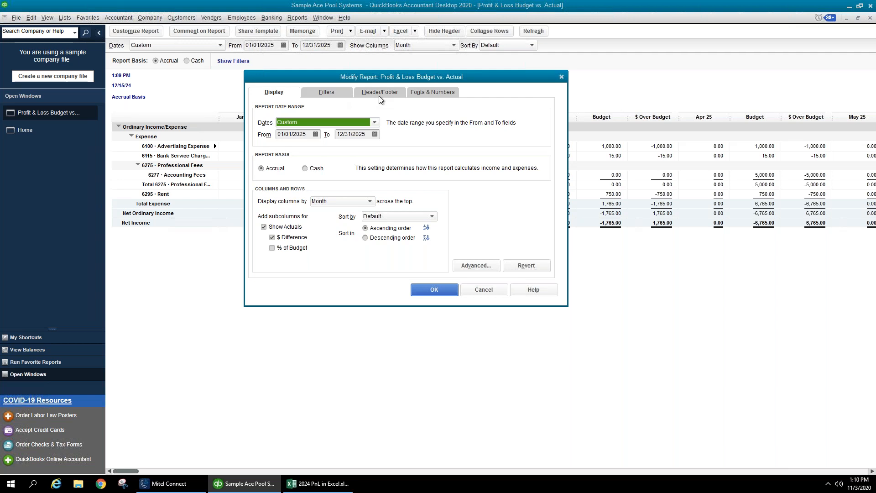
left_click(505, 289)
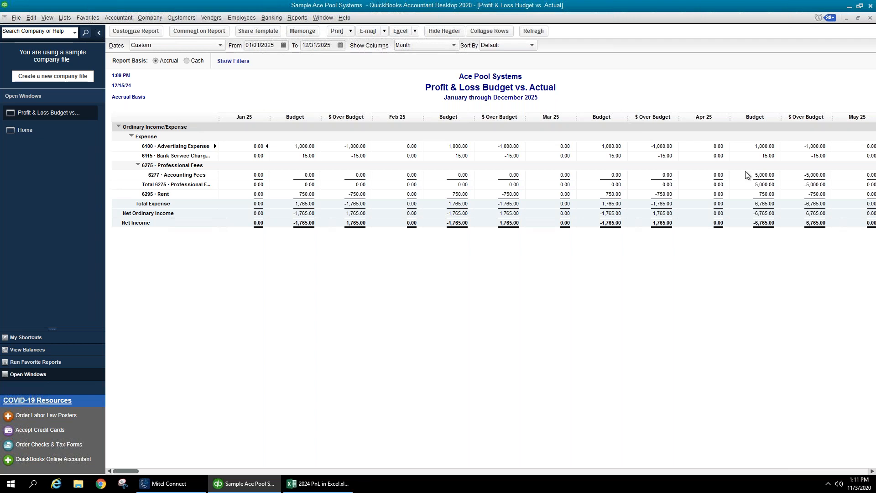
- Close the report and open a new general journal entry with the entry list hidden and the Memo column widened
left_click(870, 18)
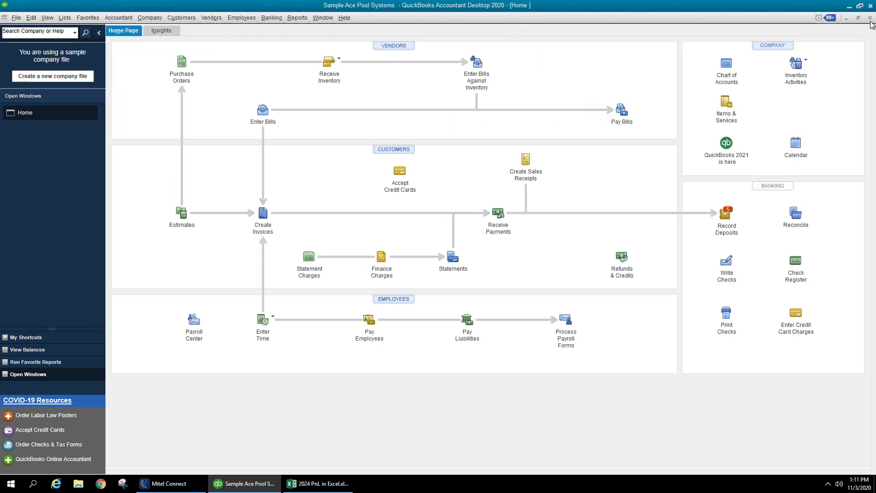
left_click(150, 18)
left_click(235, 183)
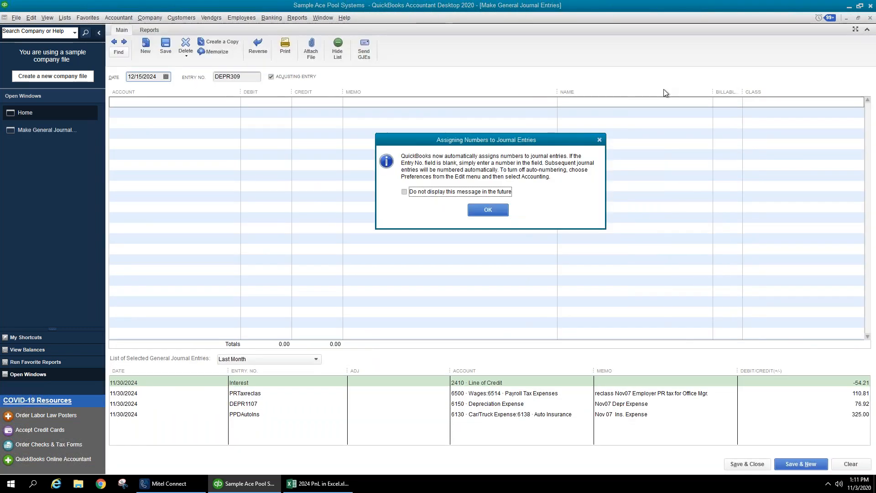
left_click(488, 209)
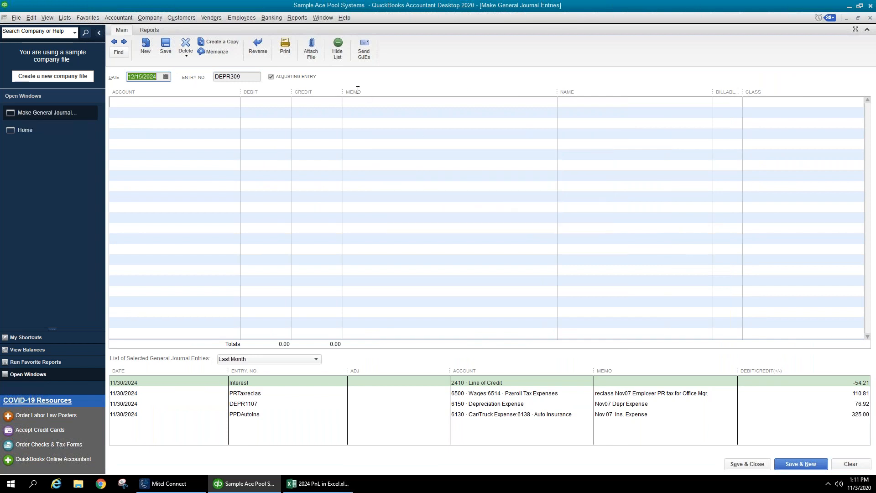
left_click(337, 50)
left_click_drag(286, 88, 265, 86)
left_click_drag(534, 92, 639, 102)
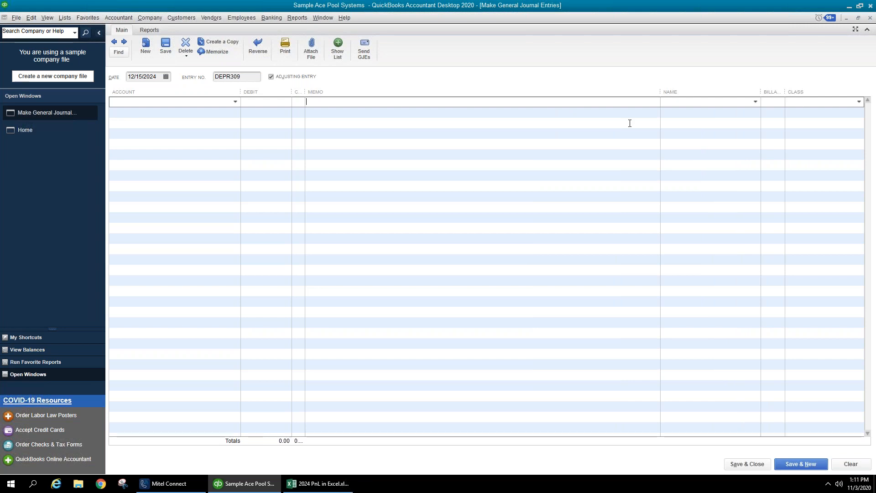
- Enter the contact's full name, phone number and e-mail address in the first three Memo rows
left_click(517, 113)
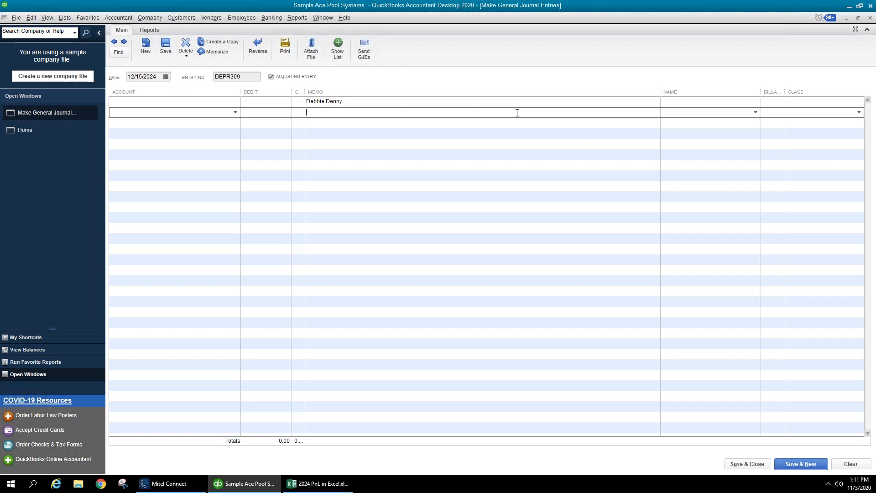
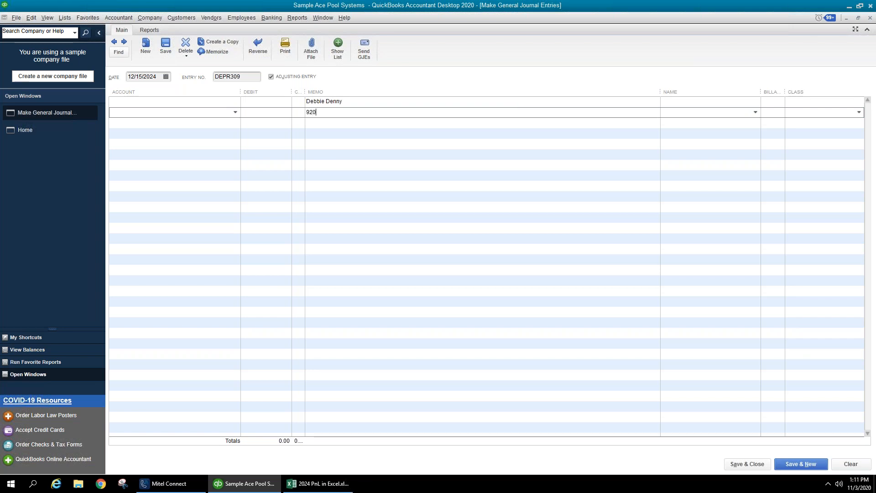
left_click(469, 124)
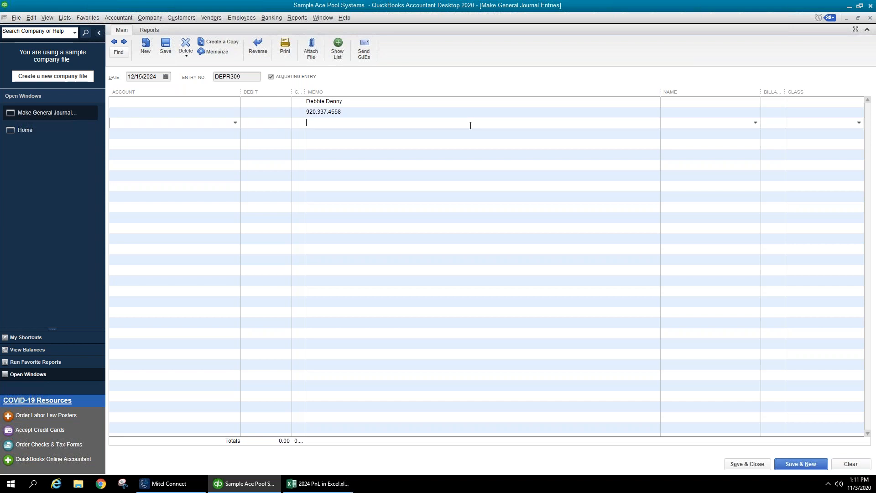
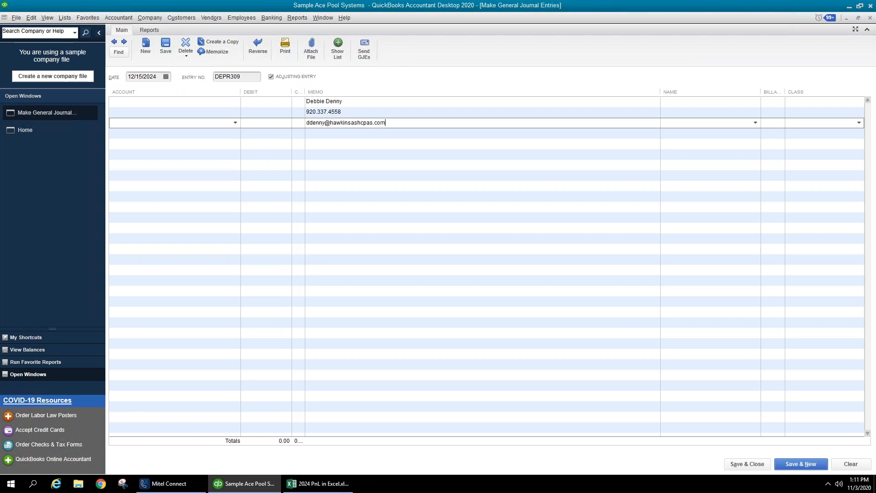